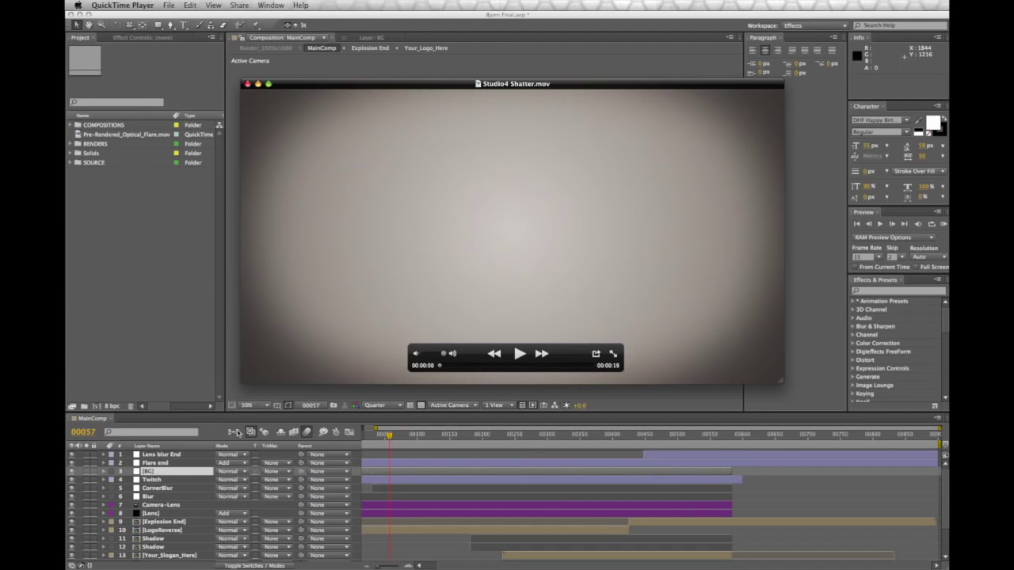
# Step: Play and scrub through the Studio4 Shatter.mov preview, close it, and return to the After Effects project with nothing selected
pyautogui.click(520, 354)
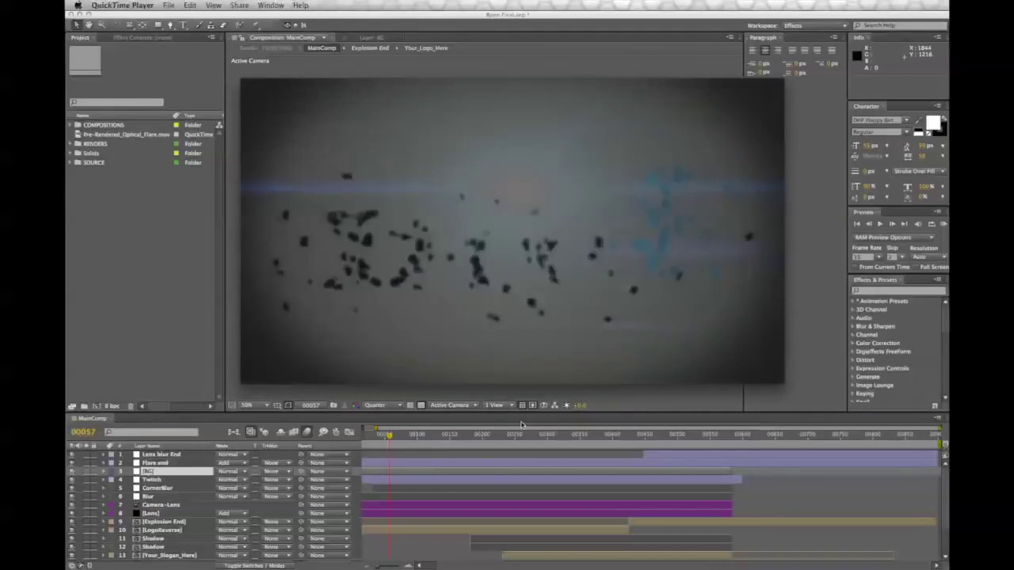
pyautogui.moveTo(520, 353)
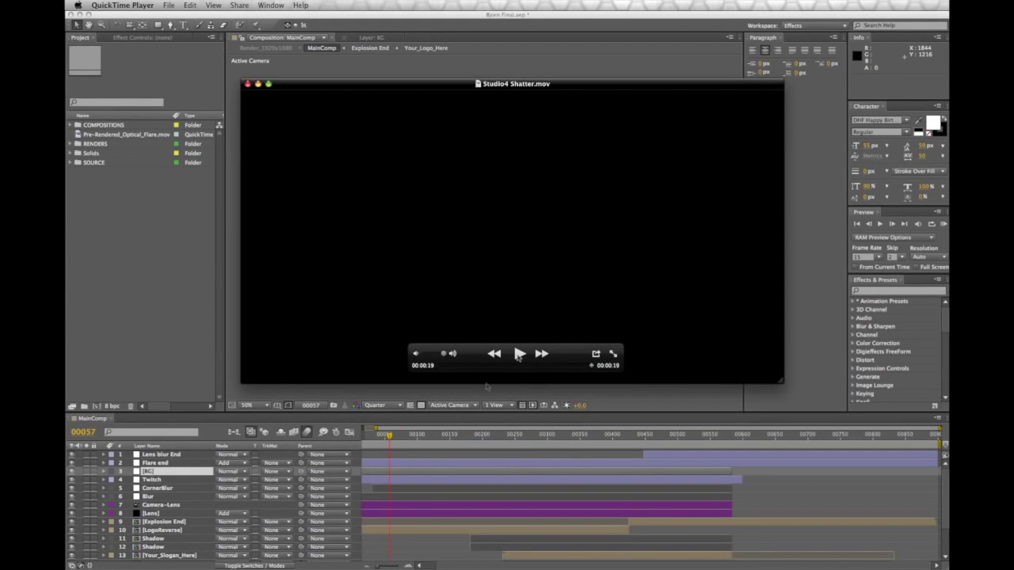
pyautogui.click(445, 366)
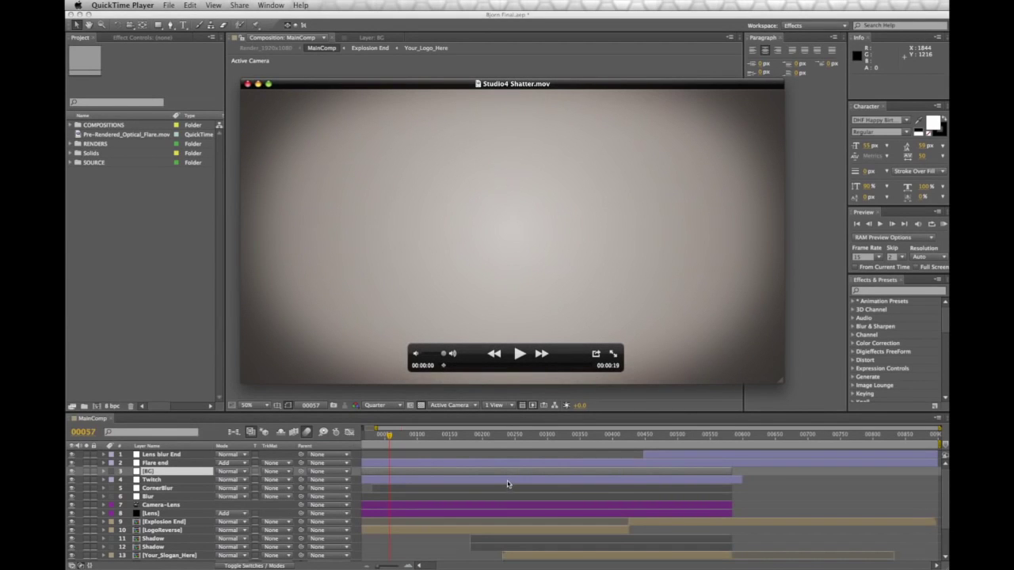
pyautogui.moveTo(443, 367)
pyautogui.mouseDown()
pyautogui.moveTo(584, 369)
pyautogui.moveTo(445, 375)
pyautogui.mouseUp()
pyautogui.moveTo(446, 368); pyautogui.dragTo(580, 369)
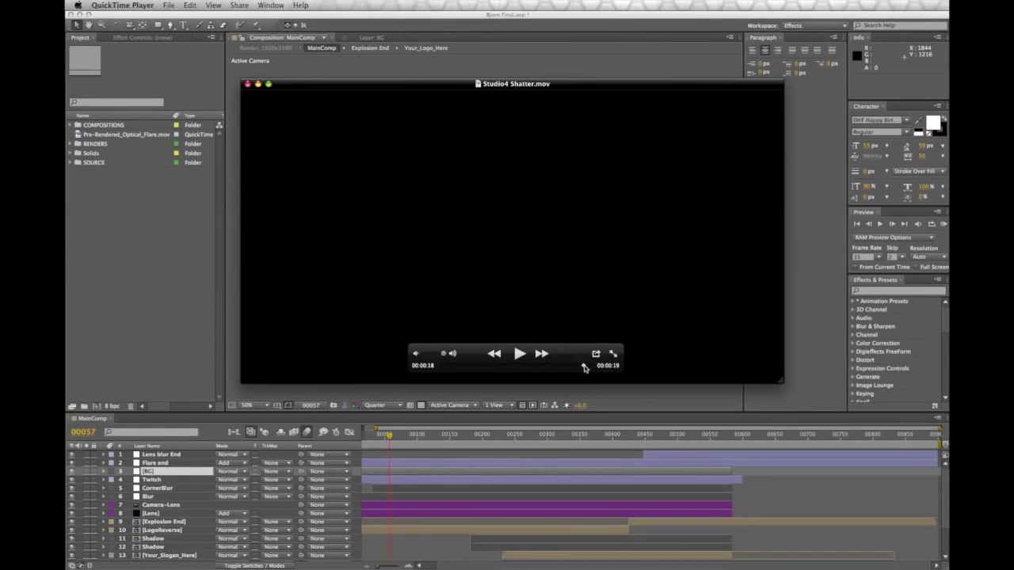
pyautogui.moveTo(587, 368); pyautogui.dragTo(560, 380)
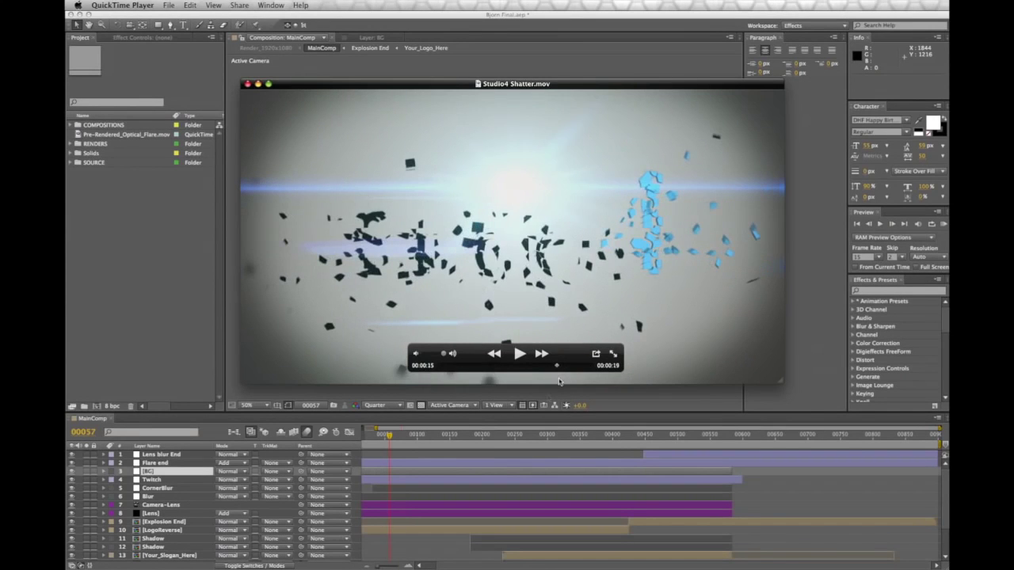
pyautogui.click(248, 84)
pyautogui.click(231, 291)
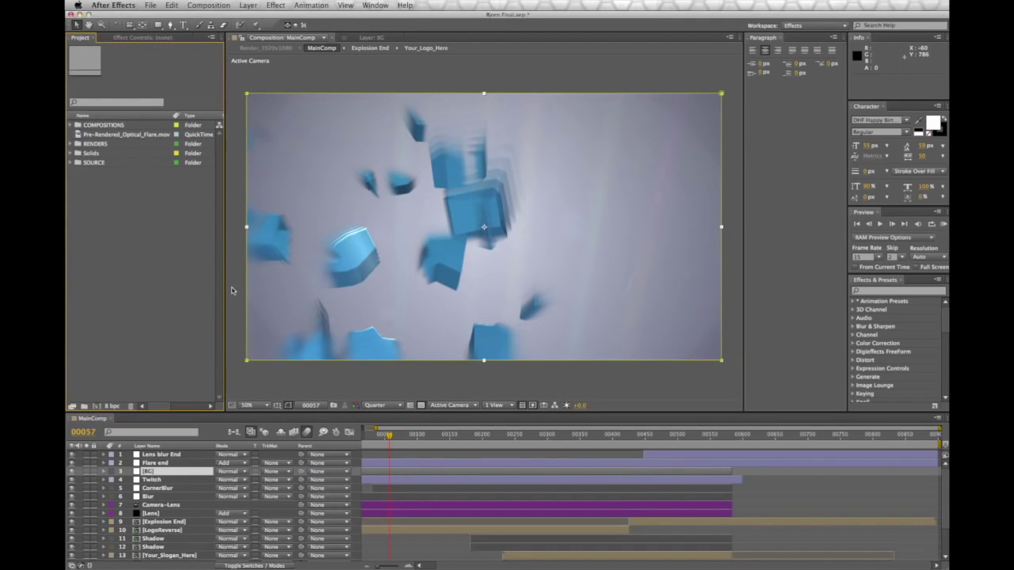
pyautogui.click(269, 381)
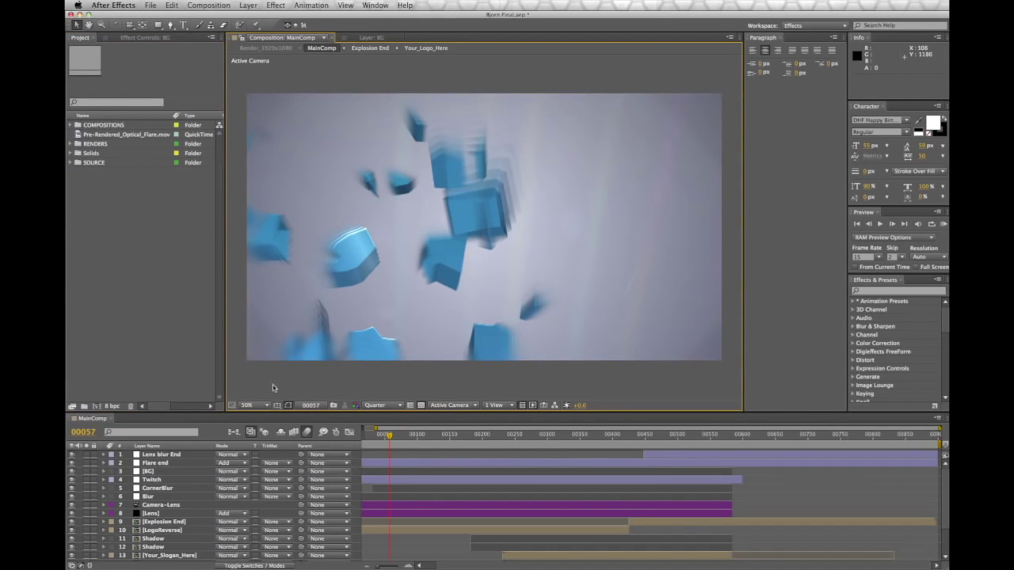
# Step: Create a new composition named BG using the NTSC DV Widescreen preset
pyautogui.click(208, 5)
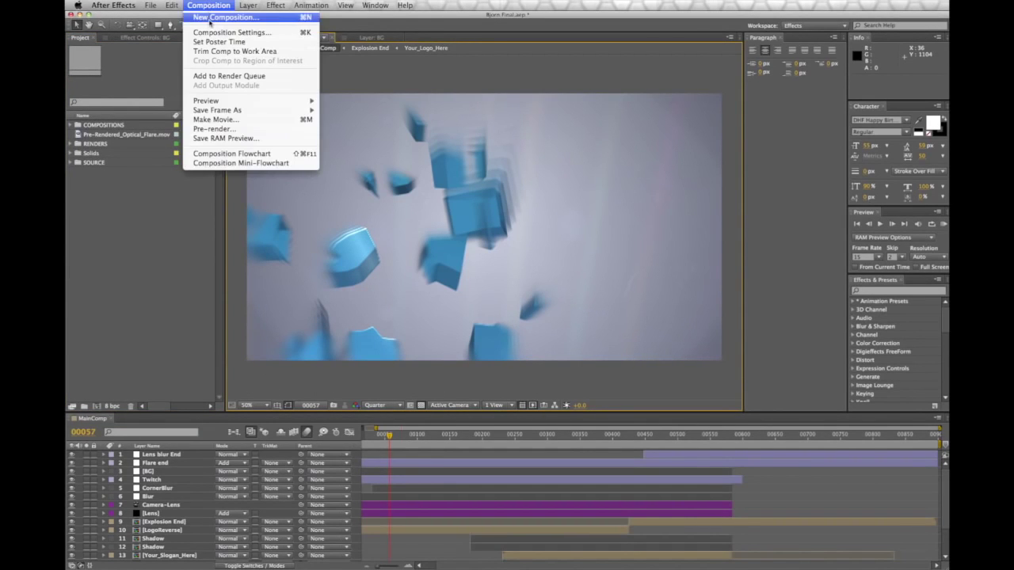
pyautogui.click(210, 18)
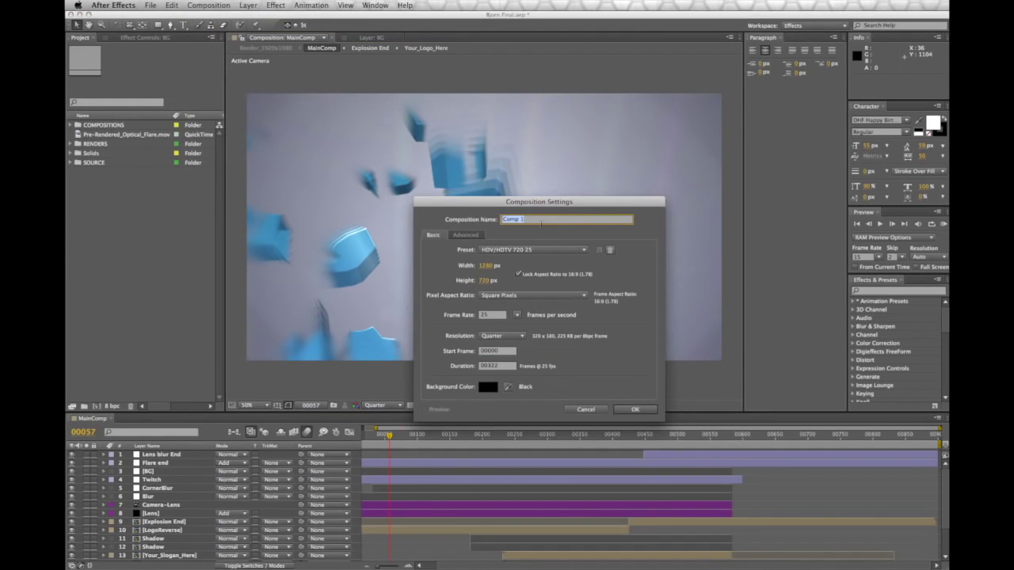
pyautogui.write('BG')
pyautogui.click(521, 249)
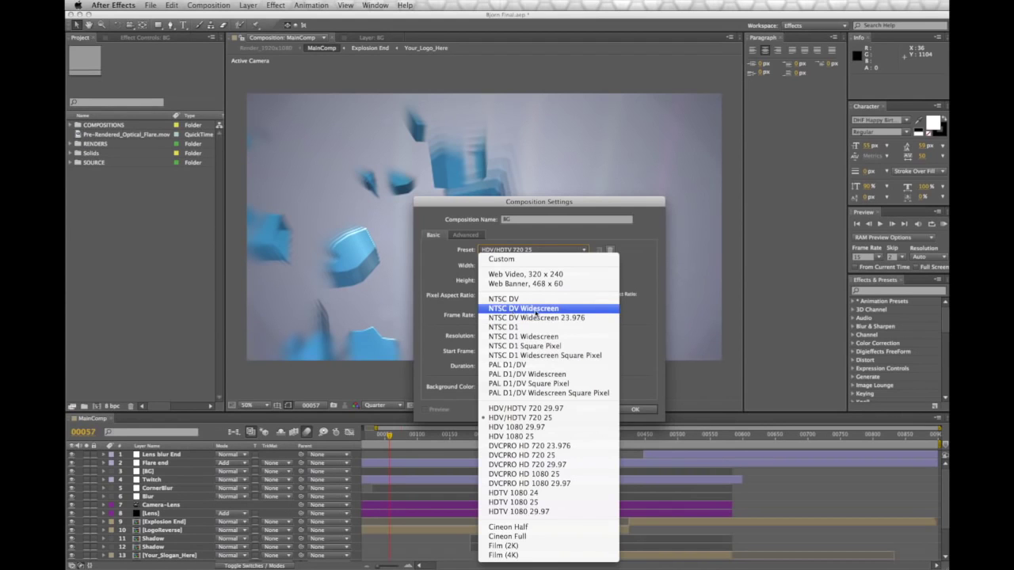
pyautogui.click(536, 309)
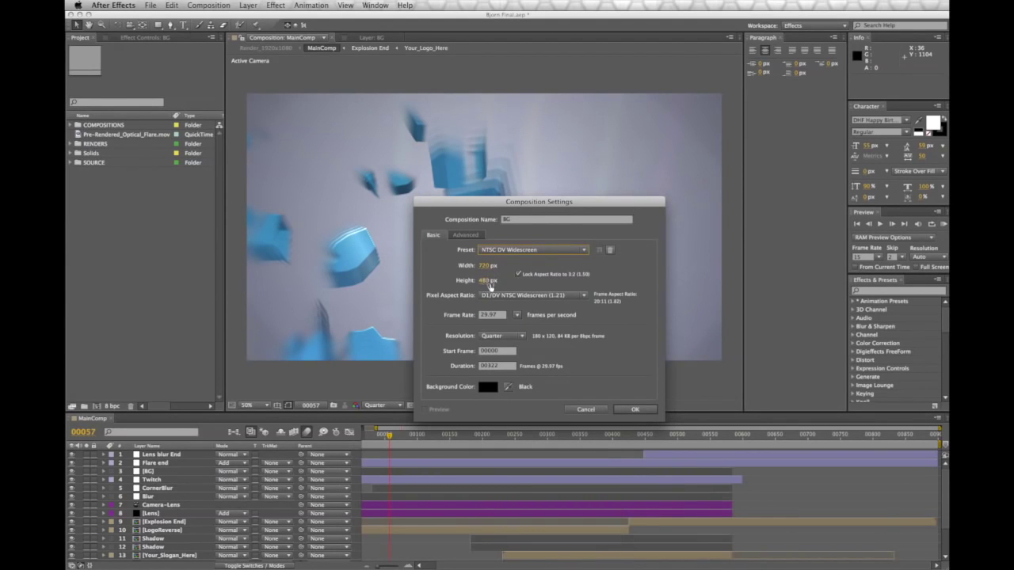
pyautogui.click(628, 410)
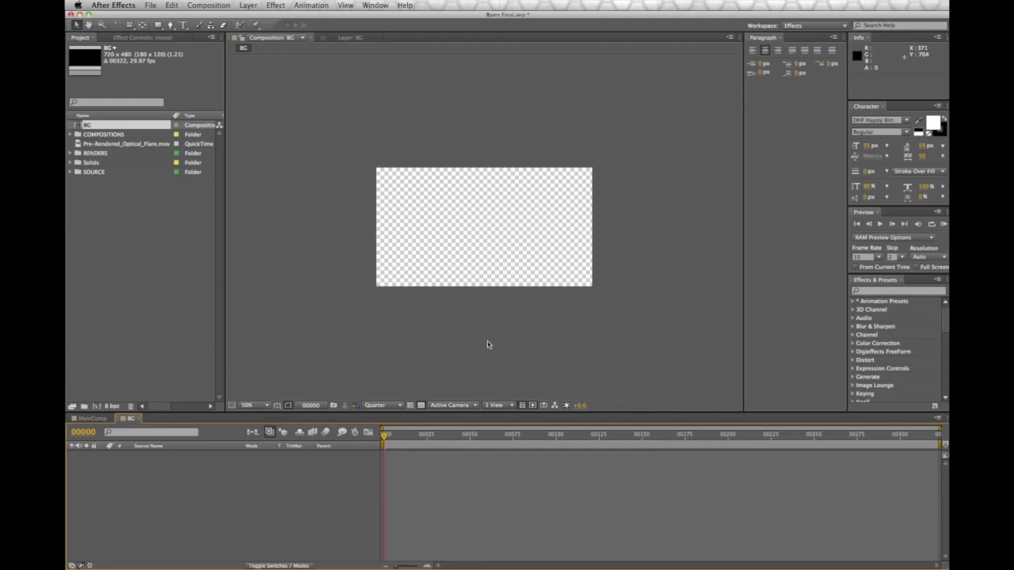
# Step: Add a light grey solid layer named BG to the BG composition at 720 x 480 px
pyautogui.scroll(1, 487, 343)
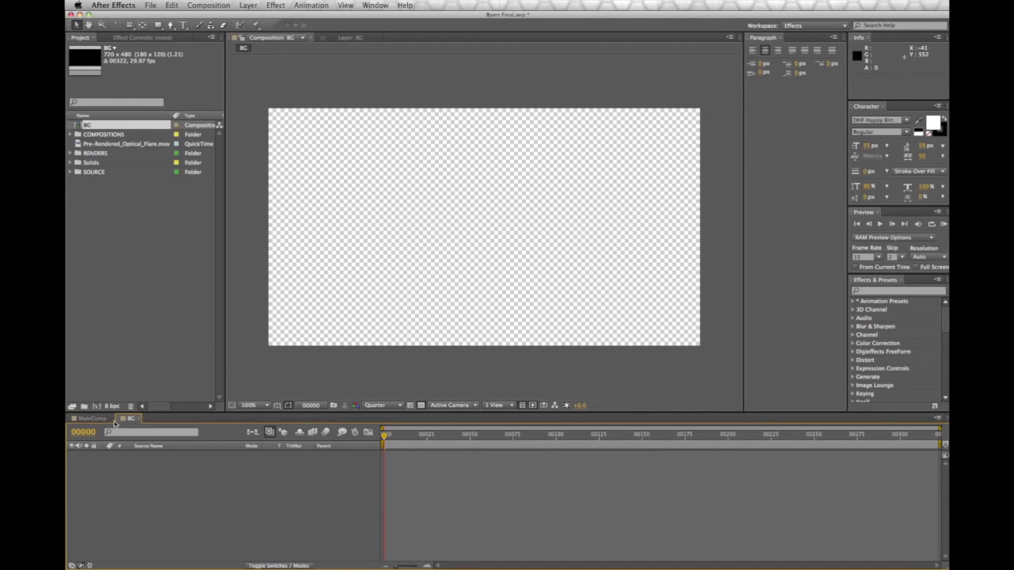
pyautogui.click(248, 6)
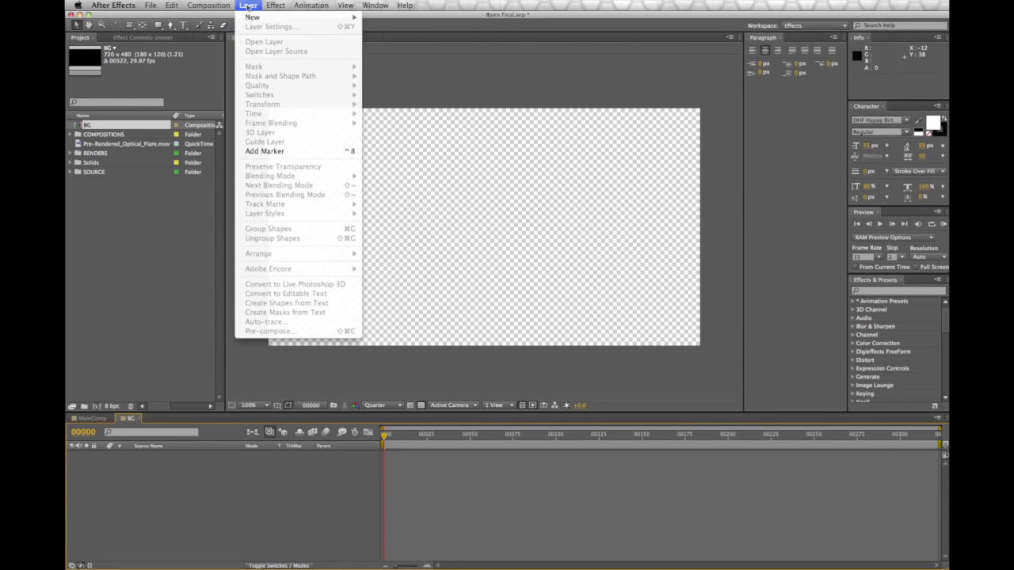
pyautogui.moveTo(249, 17)
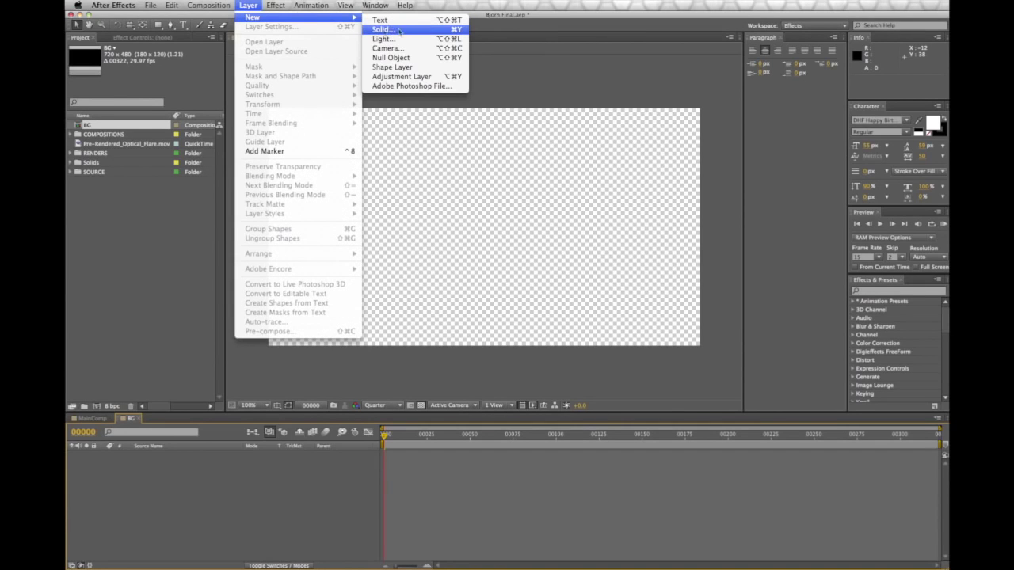
pyautogui.click(384, 30)
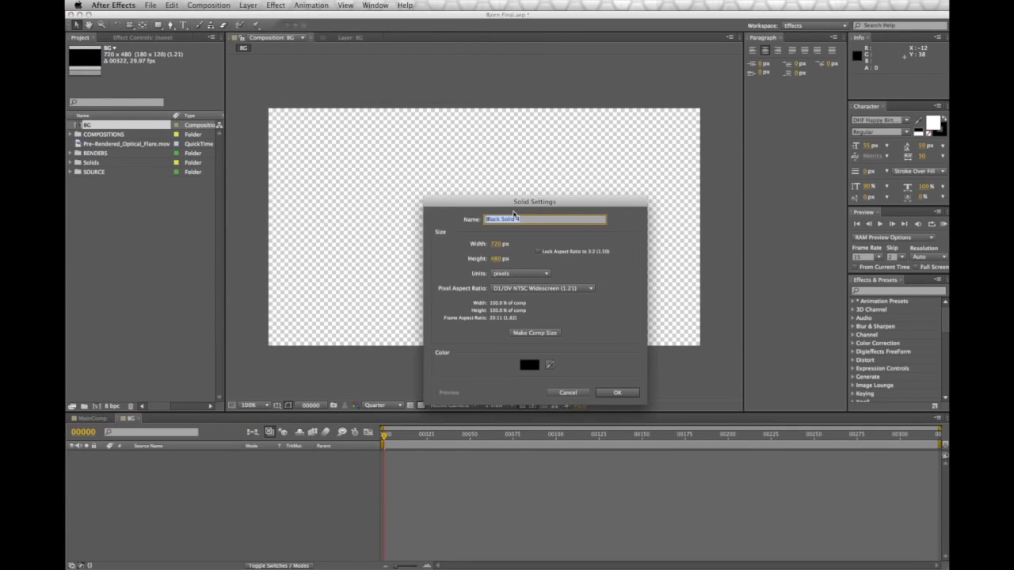
pyautogui.write('BG')
pyautogui.click(529, 365)
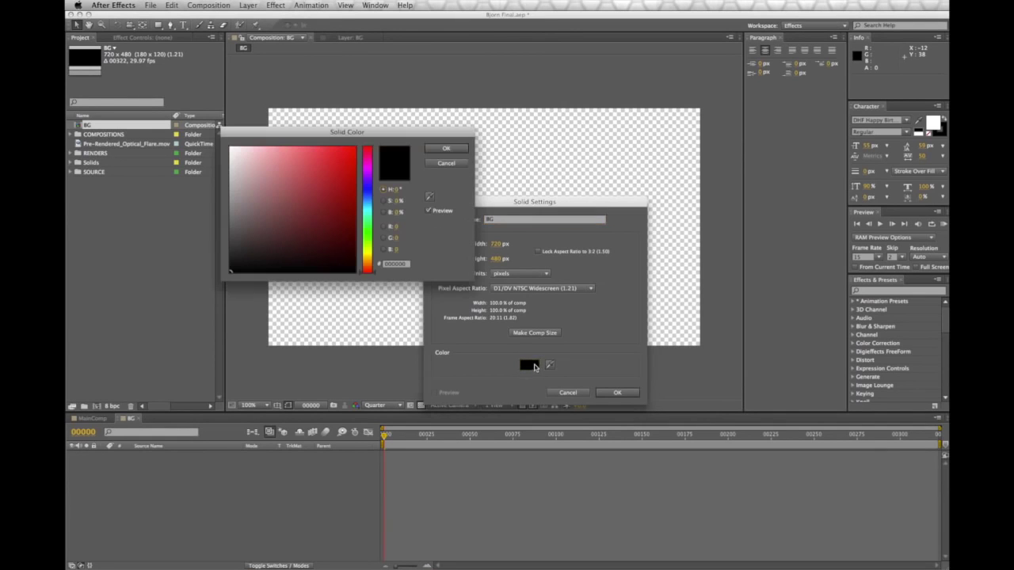
pyautogui.click(232, 174)
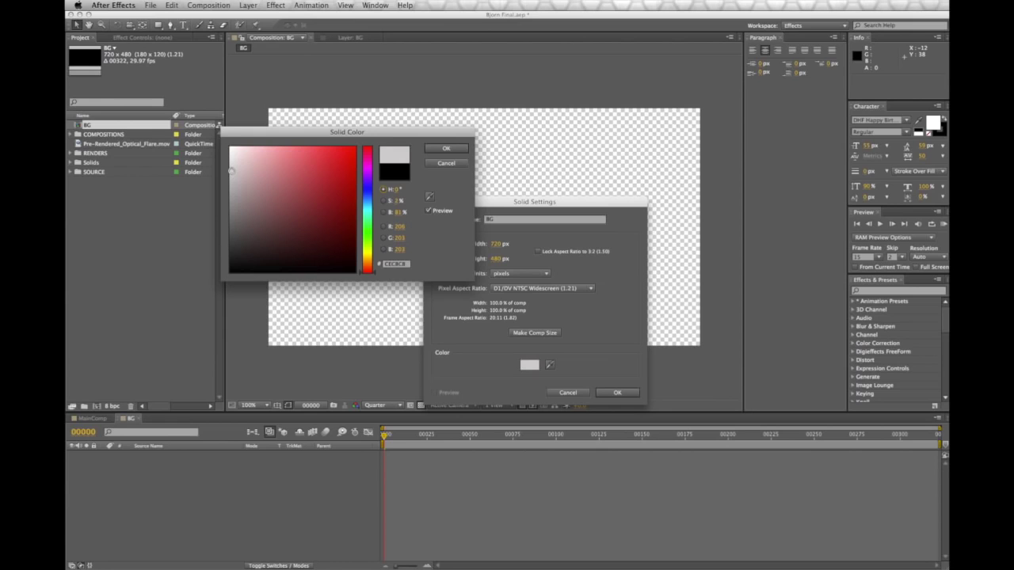
pyautogui.click(445, 149)
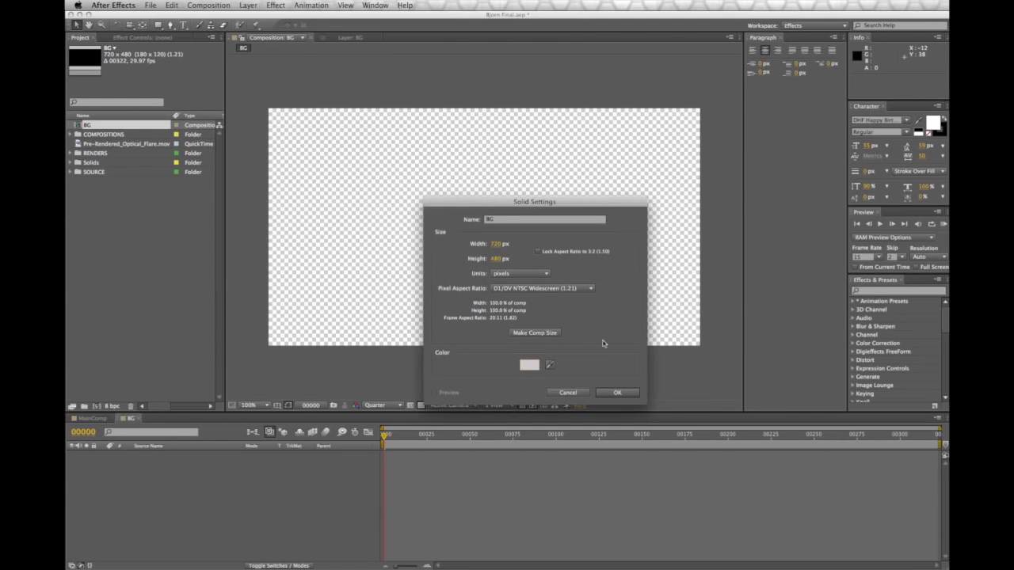
pyautogui.click(620, 392)
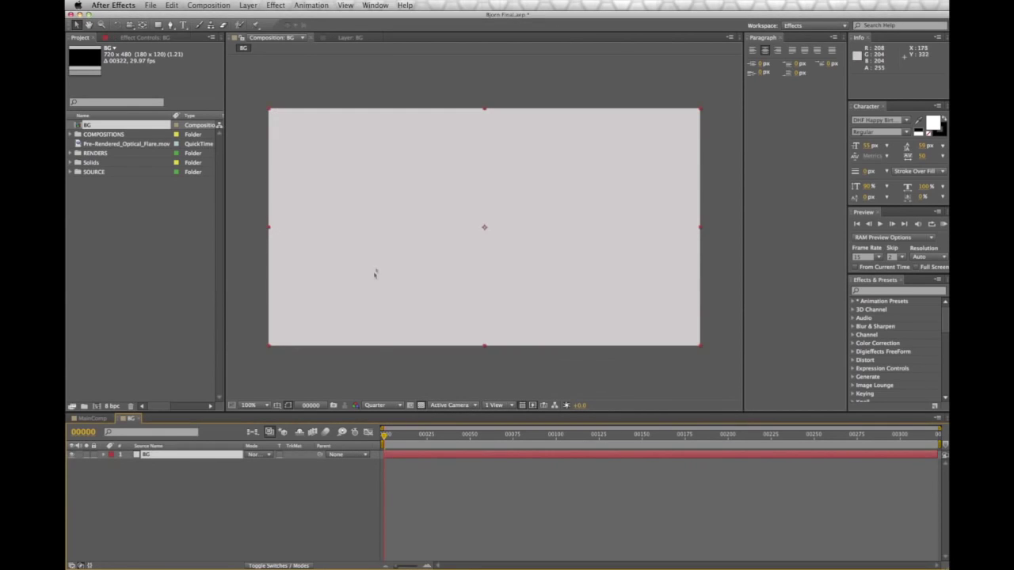
# Step: Change the BG solid's colour to a more neutral light grey, about RGB 208, 207, 207
pyautogui.click(247, 4)
pyautogui.click(265, 27)
pyautogui.click(188, 228)
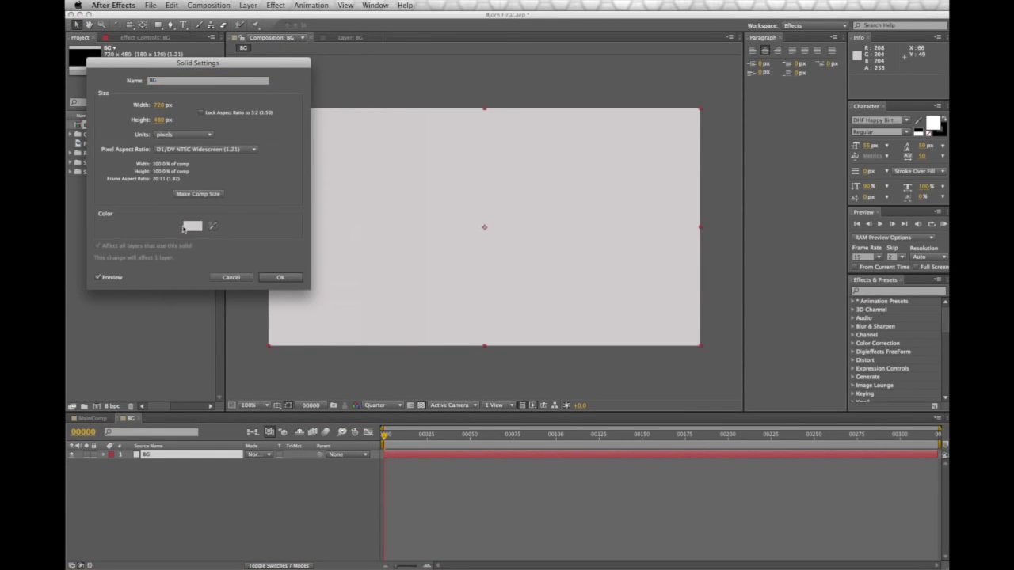
pyautogui.click(230, 166)
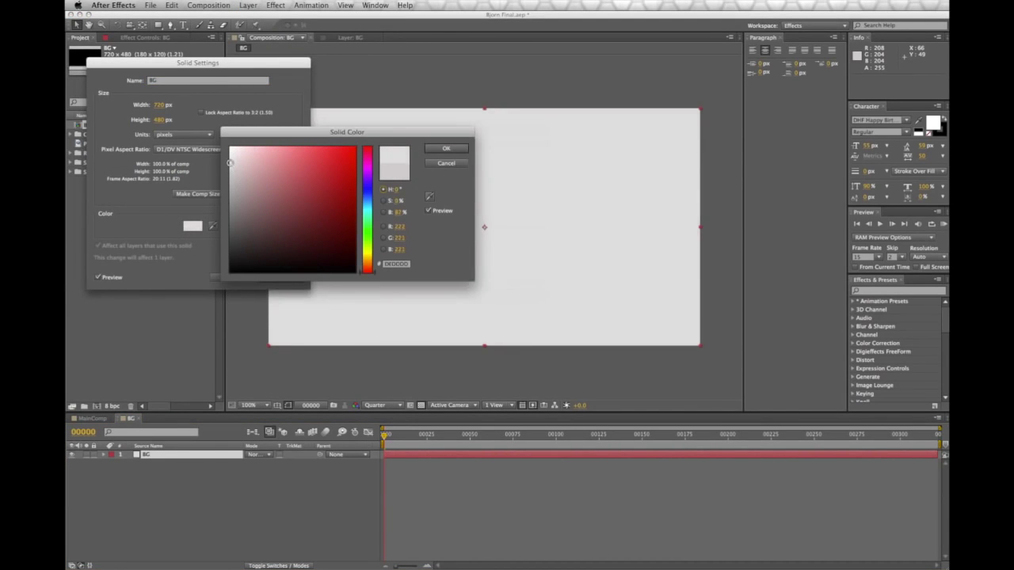
pyautogui.moveTo(230, 167); pyautogui.dragTo(230, 169)
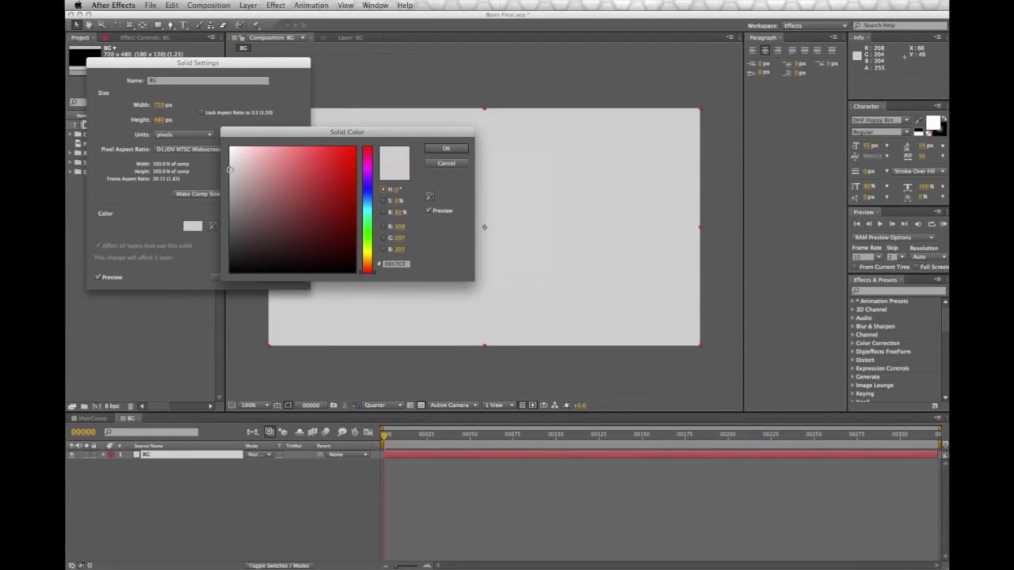
pyautogui.click(445, 148)
pyautogui.click(289, 277)
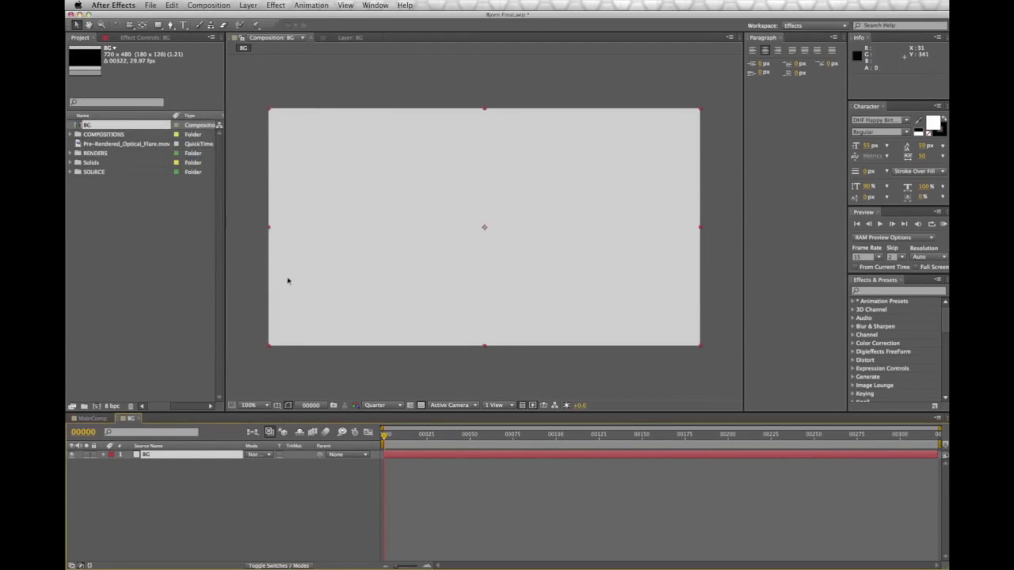
# Step: Add a black (000000) solid layer named V above the BG layer at 720 x 480 px
pyautogui.click(245, 553)
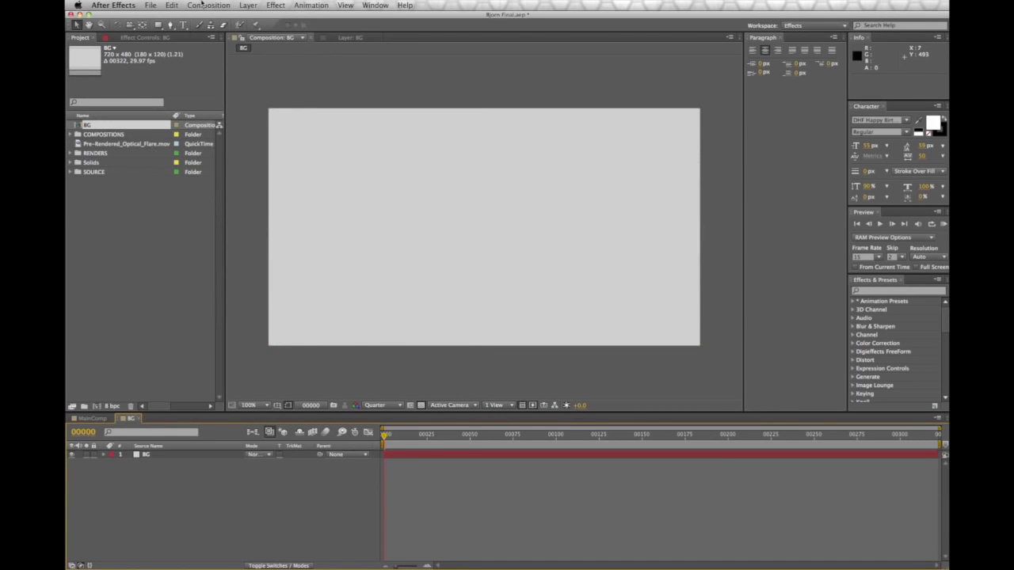
pyautogui.click(203, 5)
pyautogui.moveTo(280, 17)
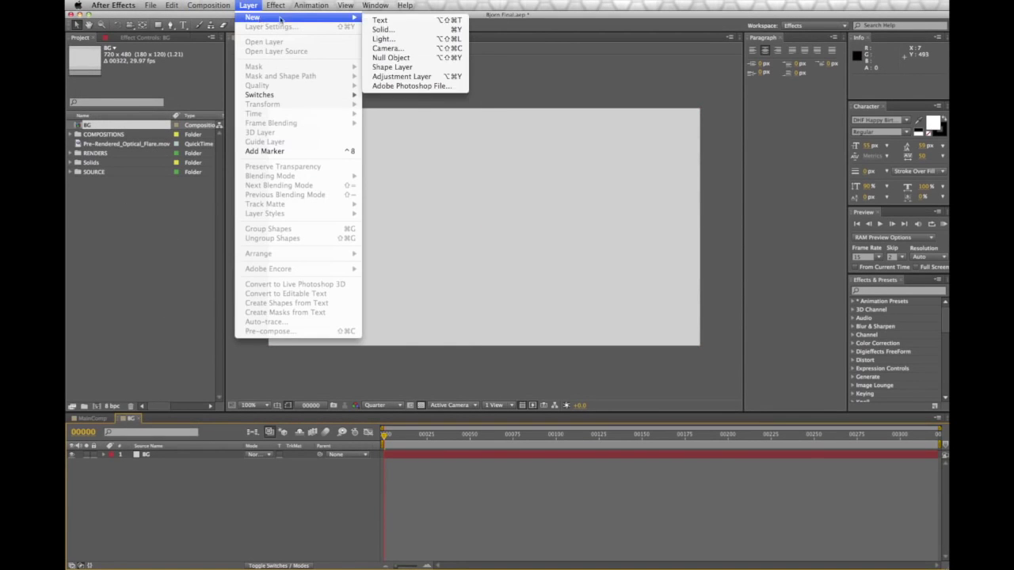
pyautogui.click(425, 32)
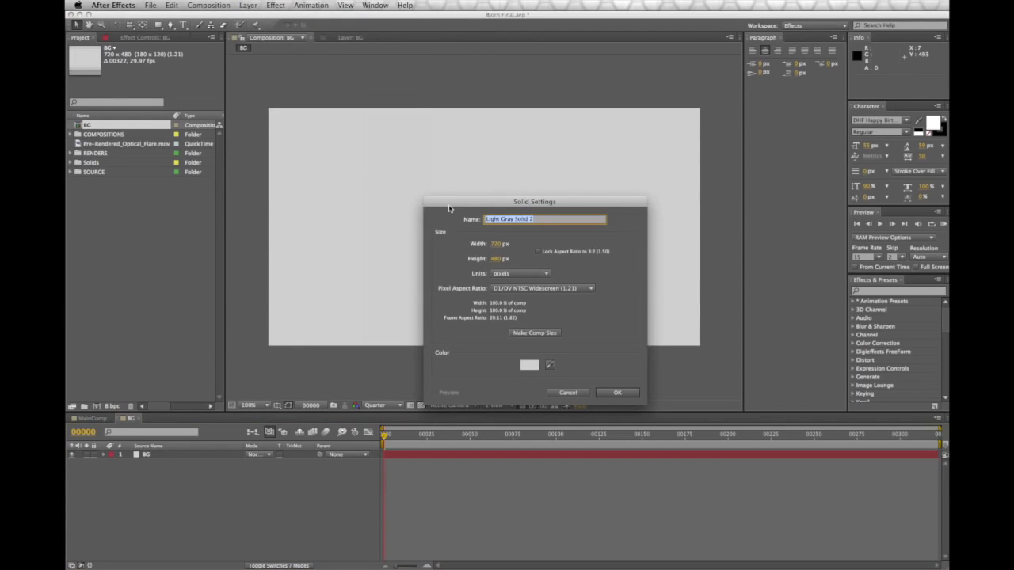
pyautogui.write('V')
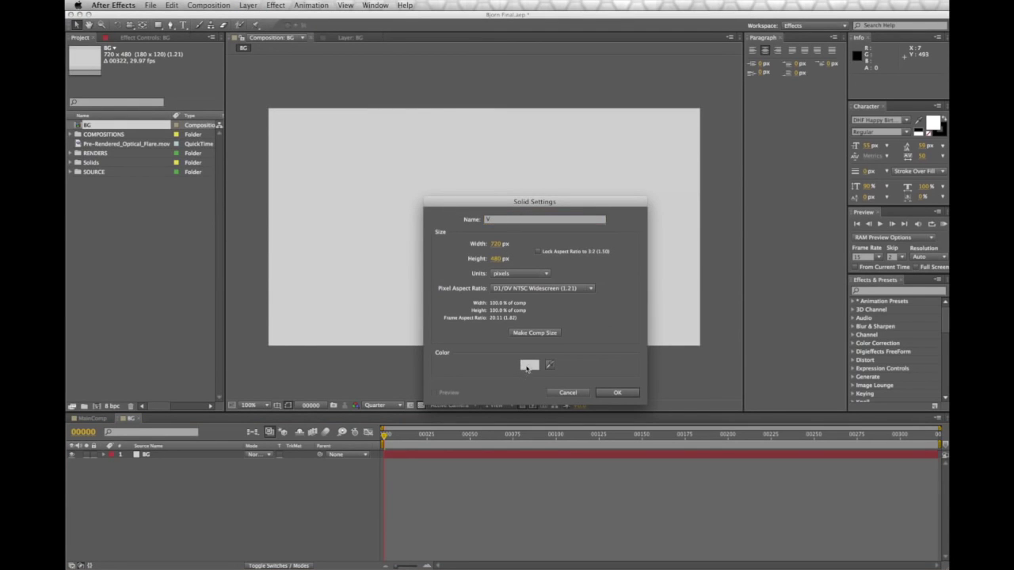
pyautogui.click(528, 367)
pyautogui.click(288, 189)
pyautogui.moveTo(288, 189); pyautogui.dragTo(393, 303)
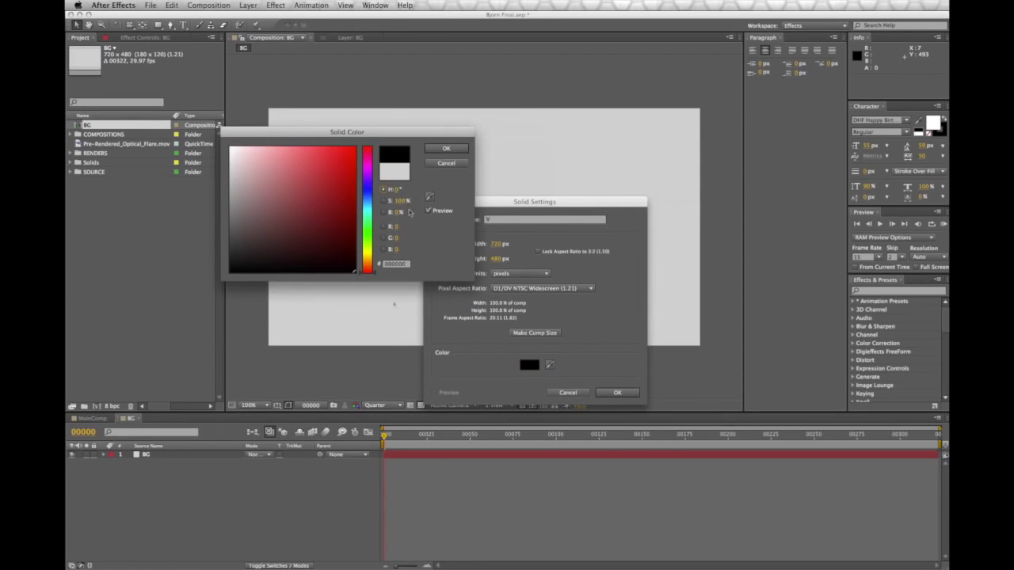
pyautogui.click(436, 150)
pyautogui.click(617, 393)
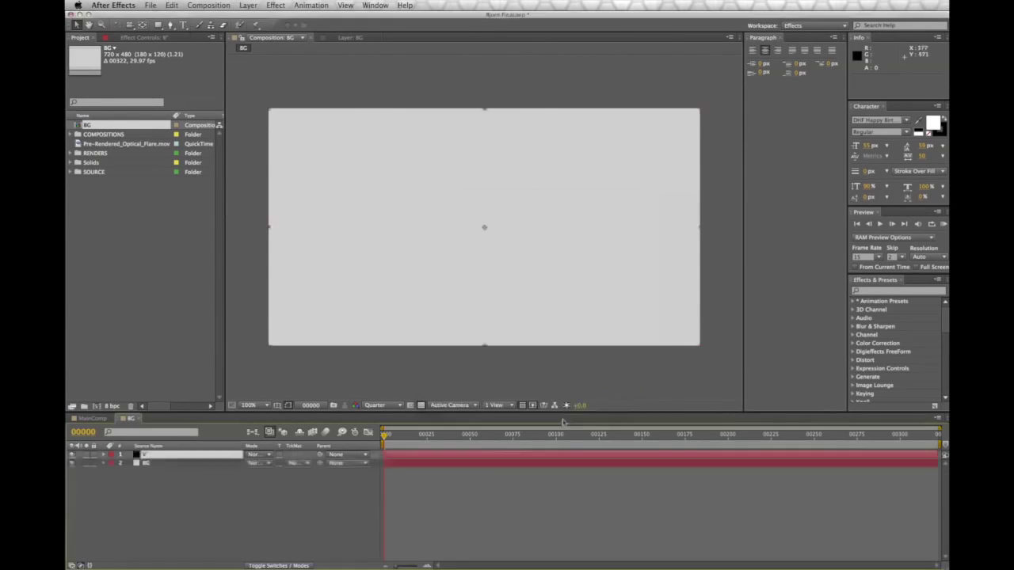
# Step: Add an elliptical mask filling the whole V layer and set its mask mode to Subtract
pyautogui.click(158, 26)
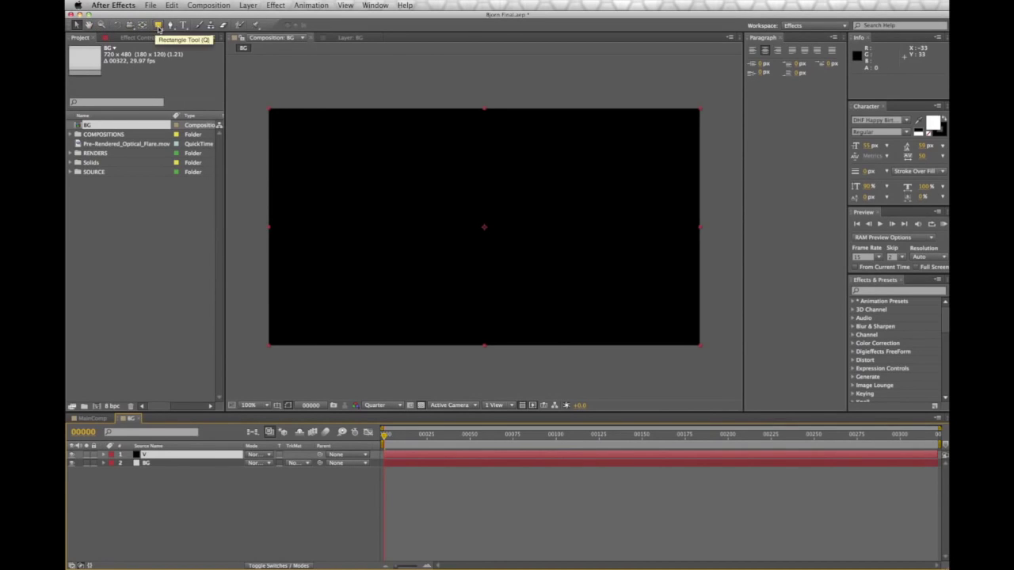
pyautogui.click(158, 25)
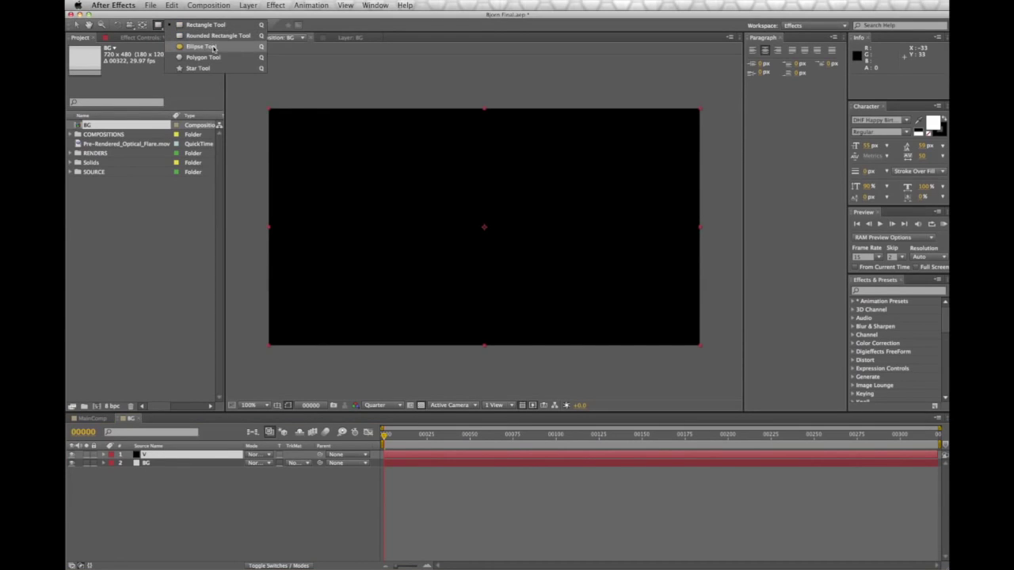
pyautogui.click(213, 48)
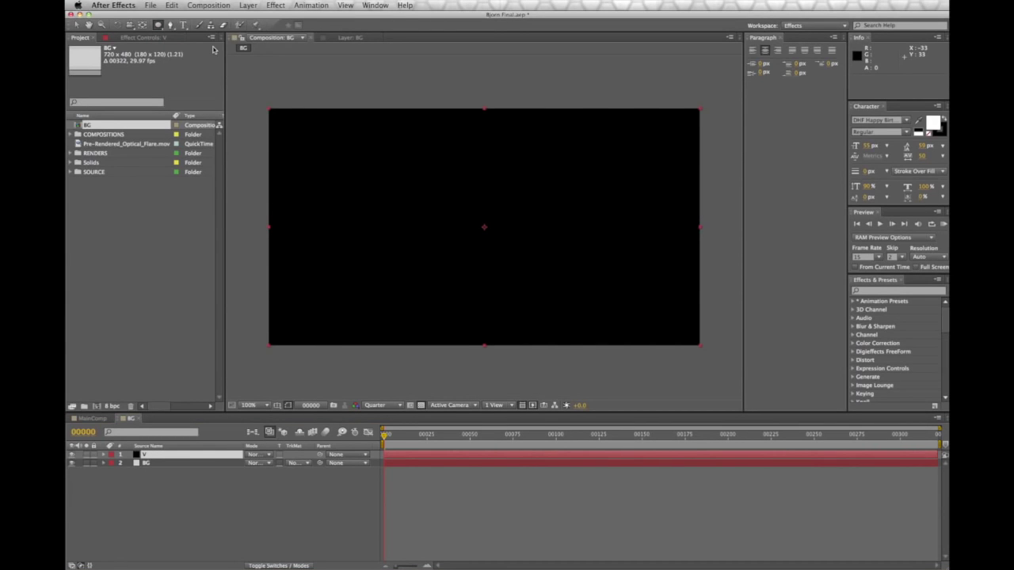
pyautogui.doubleClick(158, 26)
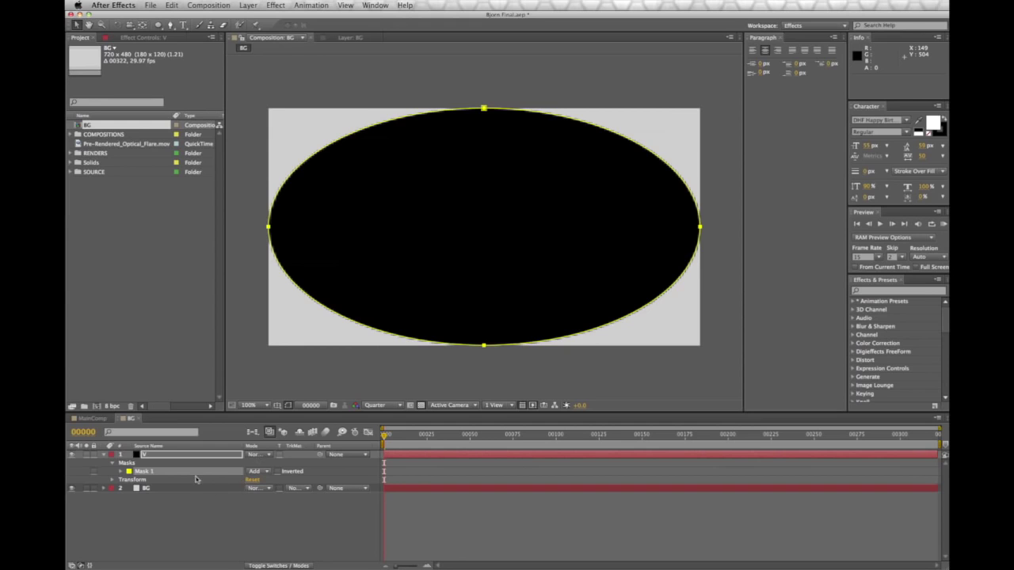
pyautogui.click(265, 472)
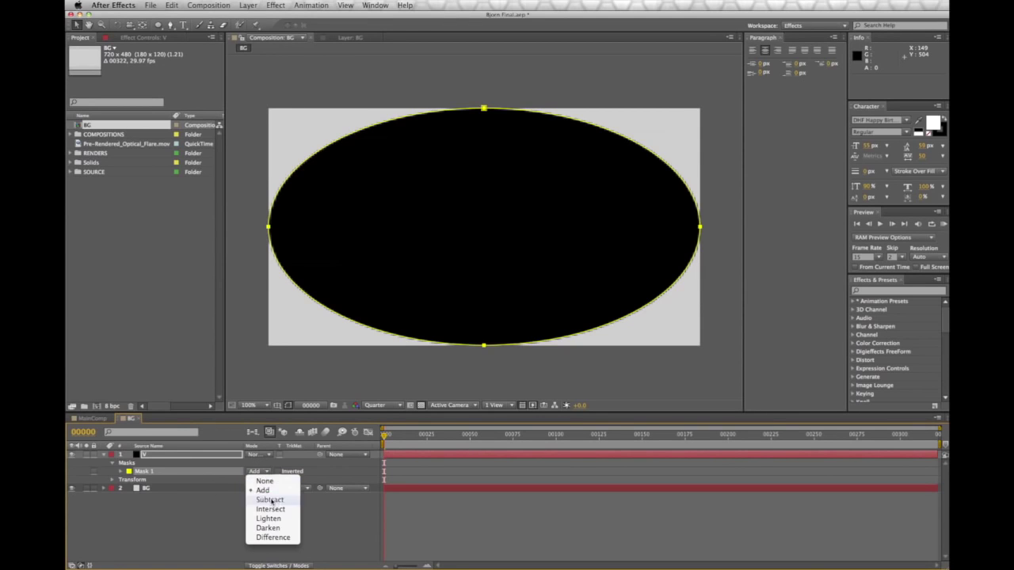
pyautogui.click(270, 501)
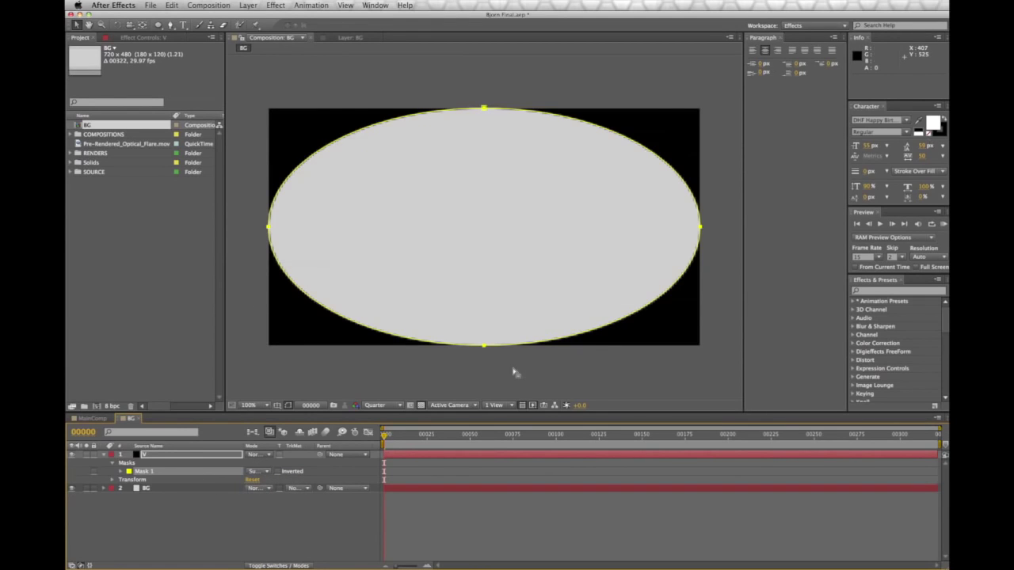
# Step: Soften the V layer's mask with a feather of about 193 pixels and reduce its mask opacity to about 73%
pyautogui.click(121, 473)
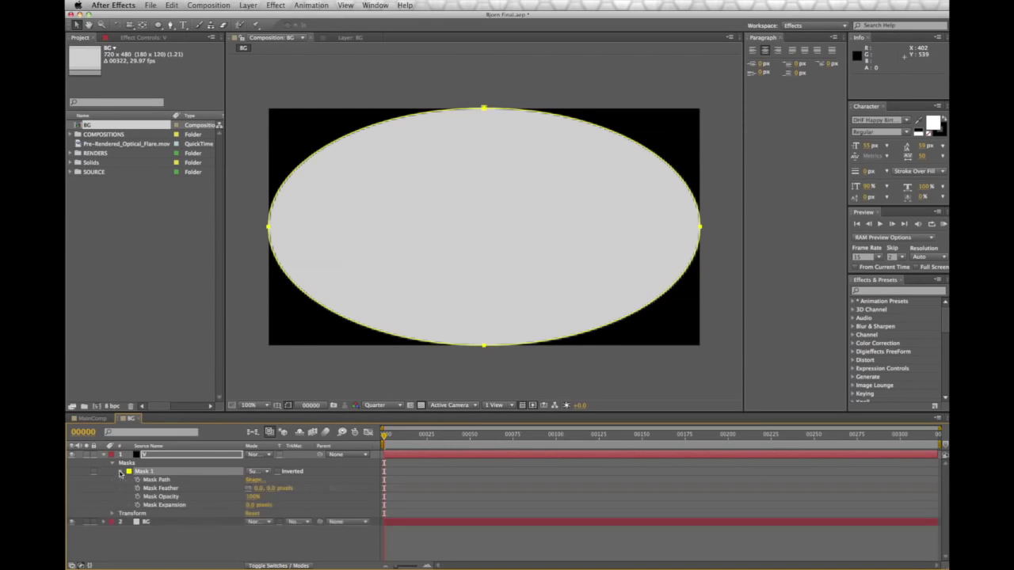
pyautogui.moveTo(268, 489); pyautogui.dragTo(330, 489)
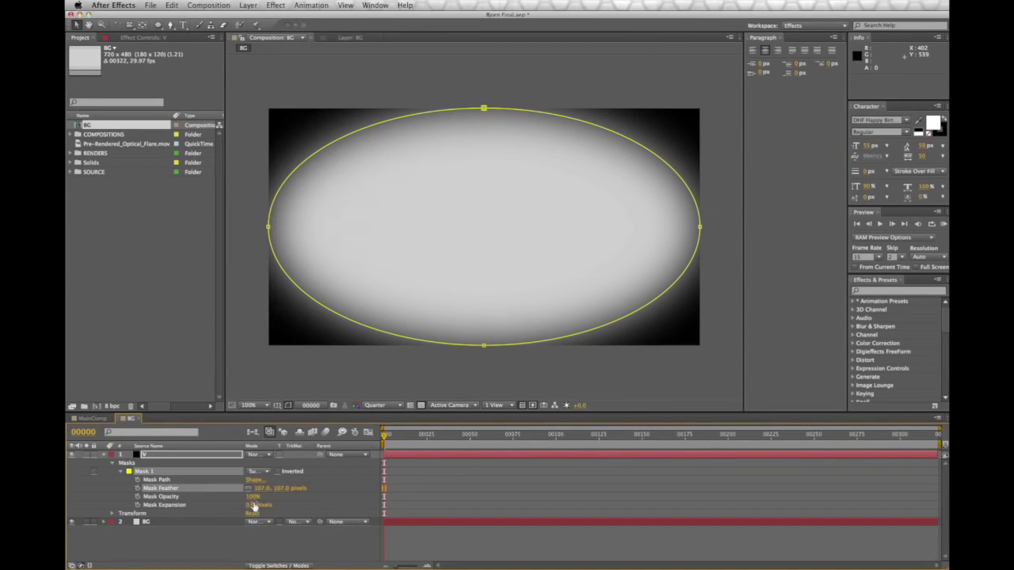
pyautogui.moveTo(255, 498)
pyautogui.mouseDown()
pyautogui.moveTo(241, 497)
pyautogui.moveTo(272, 488)
pyautogui.moveTo(247, 496)
pyautogui.mouseUp()
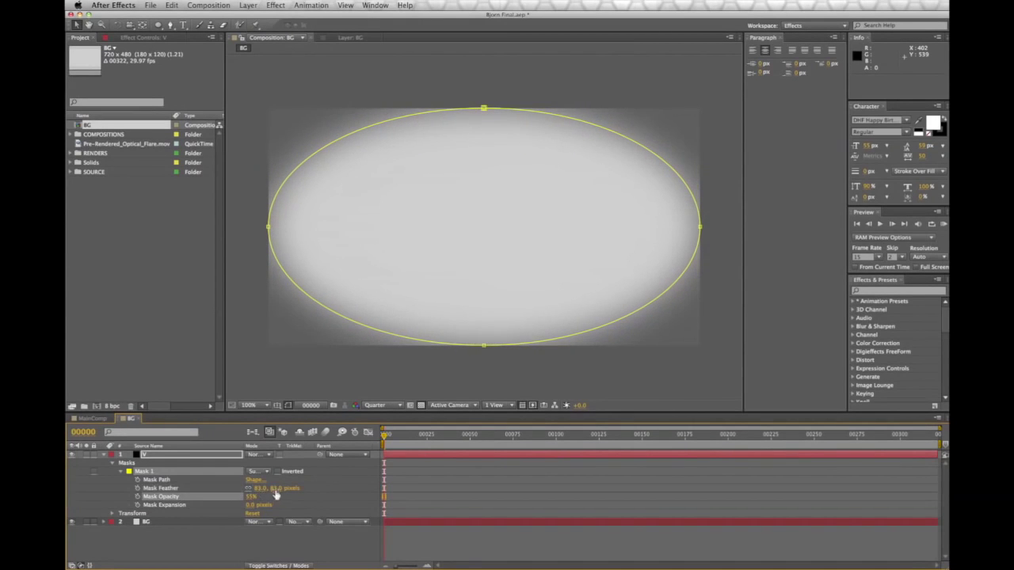
pyautogui.moveTo(273, 488); pyautogui.dragTo(341, 488)
pyautogui.moveTo(254, 498); pyautogui.dragTo(253, 498)
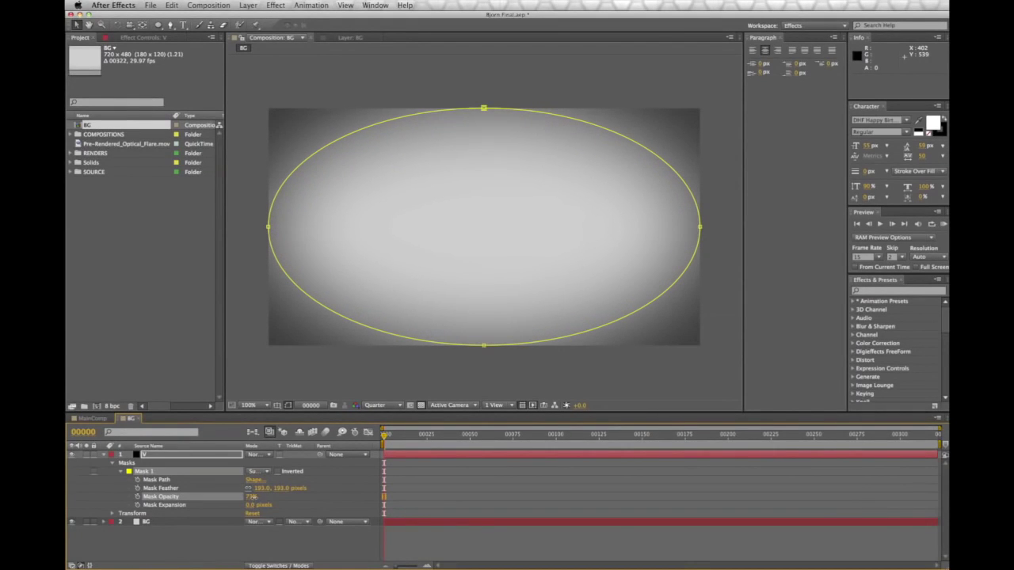
pyautogui.click(312, 380)
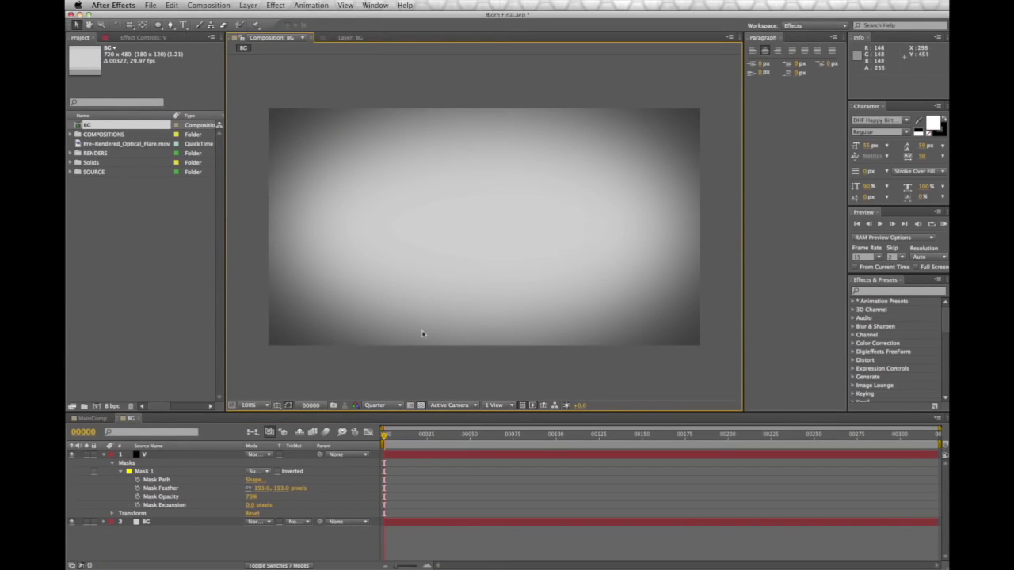
pyautogui.click(103, 455)
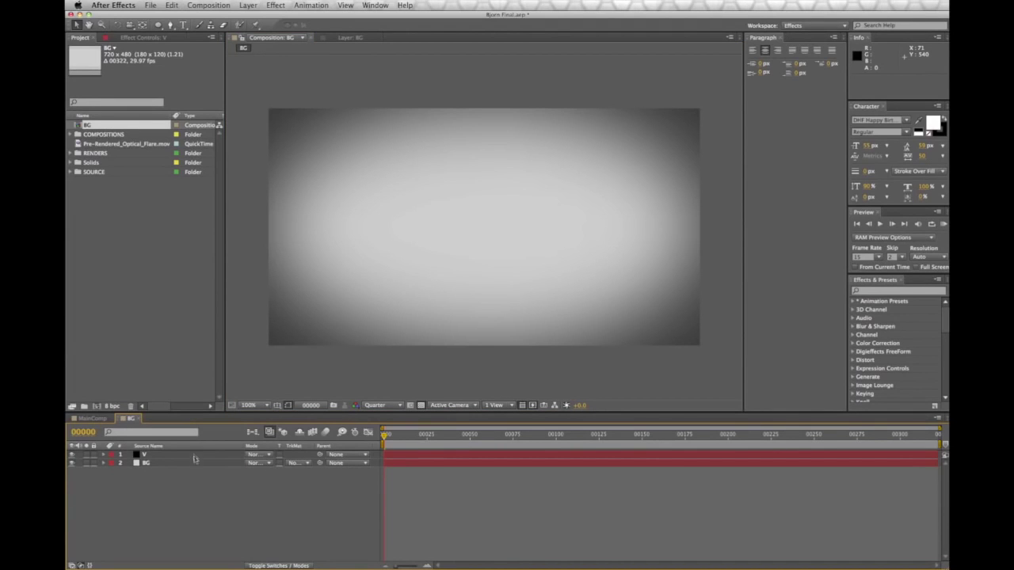
# Step: Create a new composition named LOGO using the NTSC DV Widescreen preset
pyautogui.click(208, 4)
pyautogui.click(212, 18)
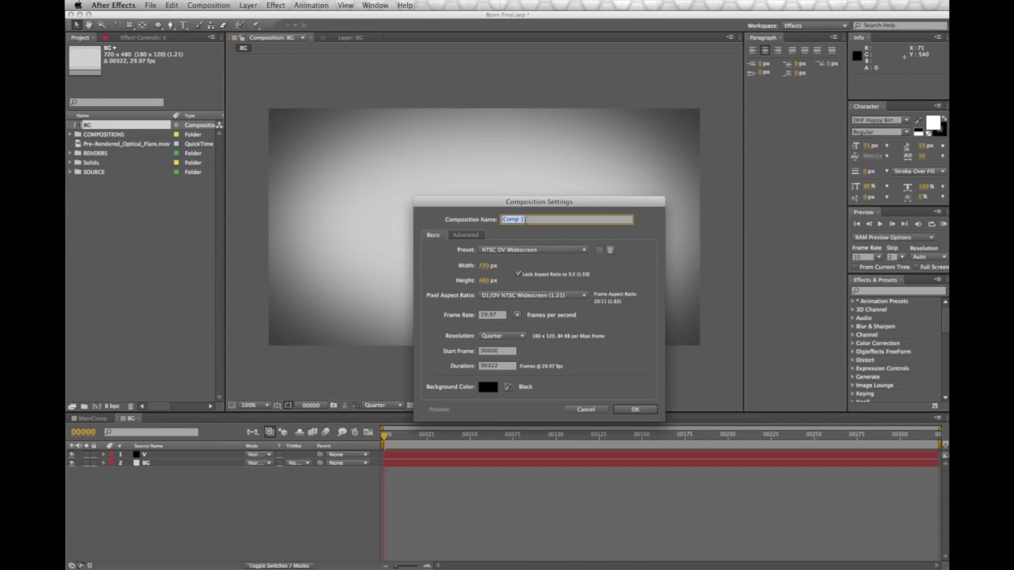
pyautogui.write('LOGO')
pyautogui.press('Return')
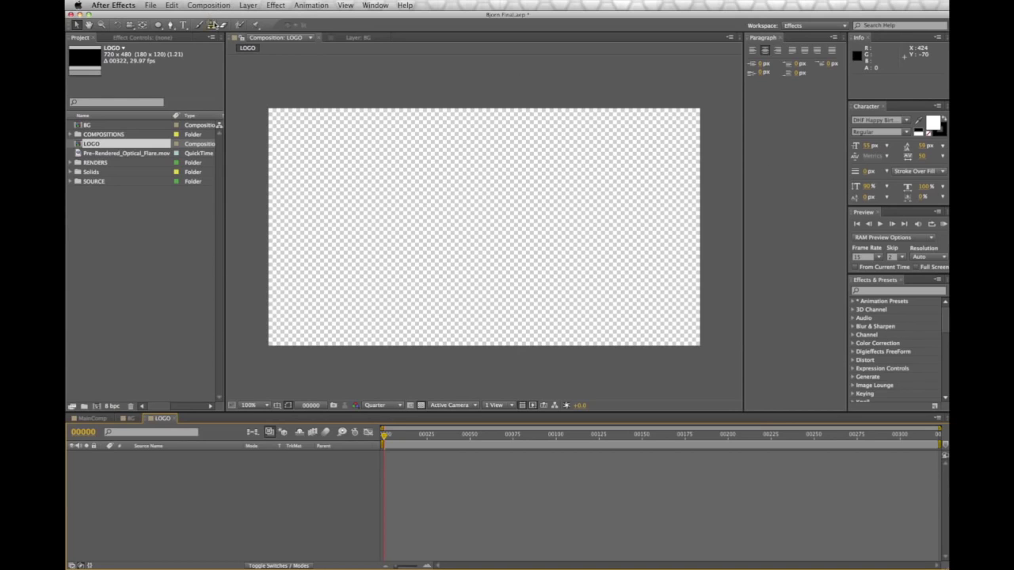
# Step: Add a text layer reading "STUDIO 4" in the upper-left area of the LOGO composition
pyautogui.click(184, 26)
pyautogui.click(378, 205)
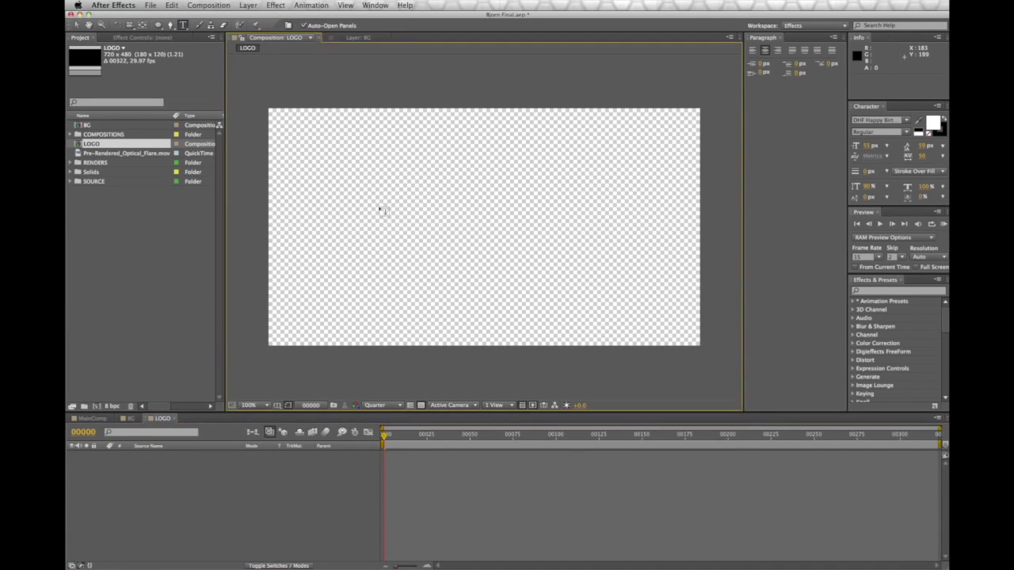
pyautogui.write('S')
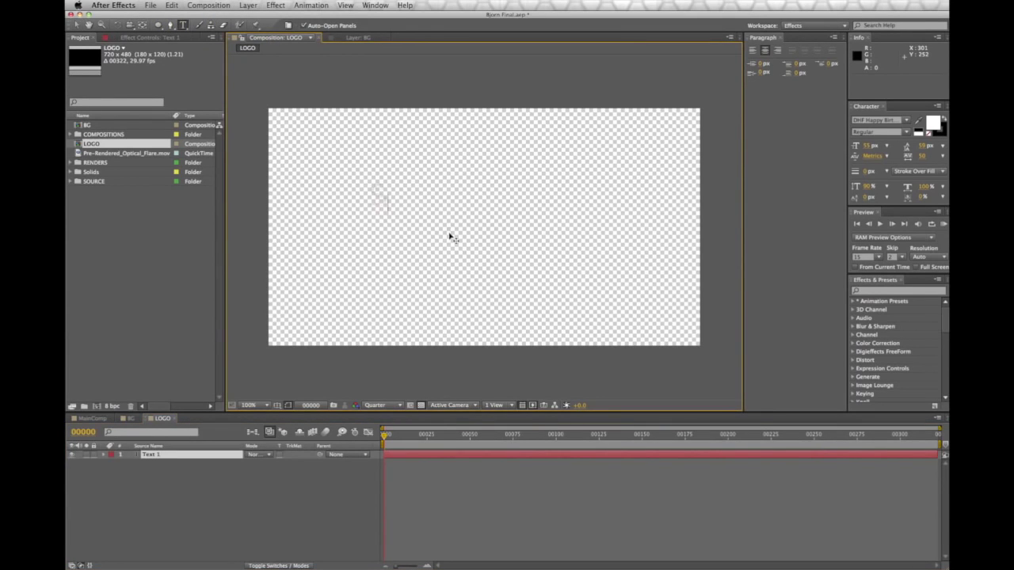
pyautogui.write('OU')
pyautogui.write('DIO')
pyautogui.write(' 4')
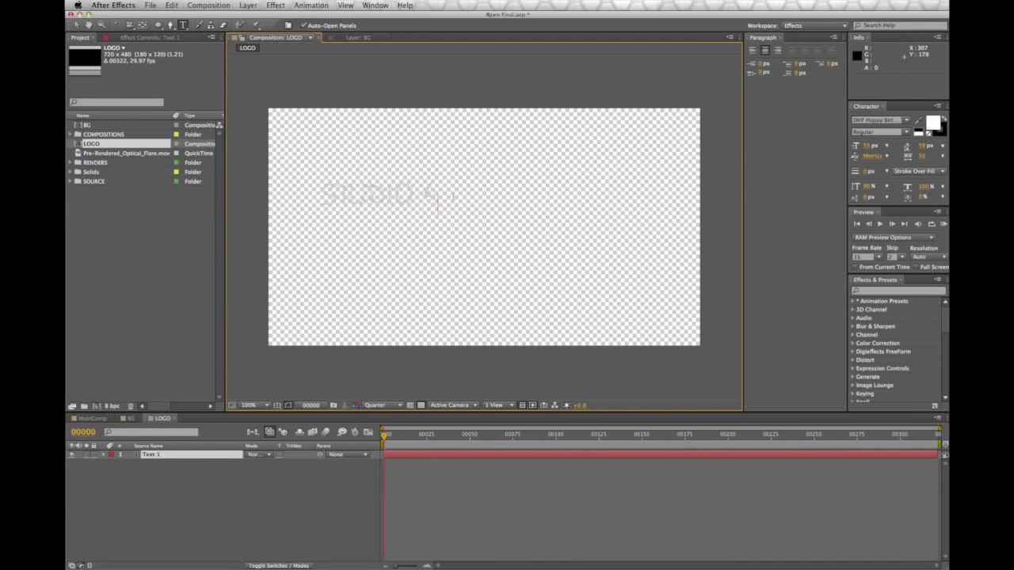
# Step: Change the STUDIO 4 text's fill colour to black and set the composition's preview resolution to Half
pyautogui.moveTo(451, 198); pyautogui.dragTo(316, 202)
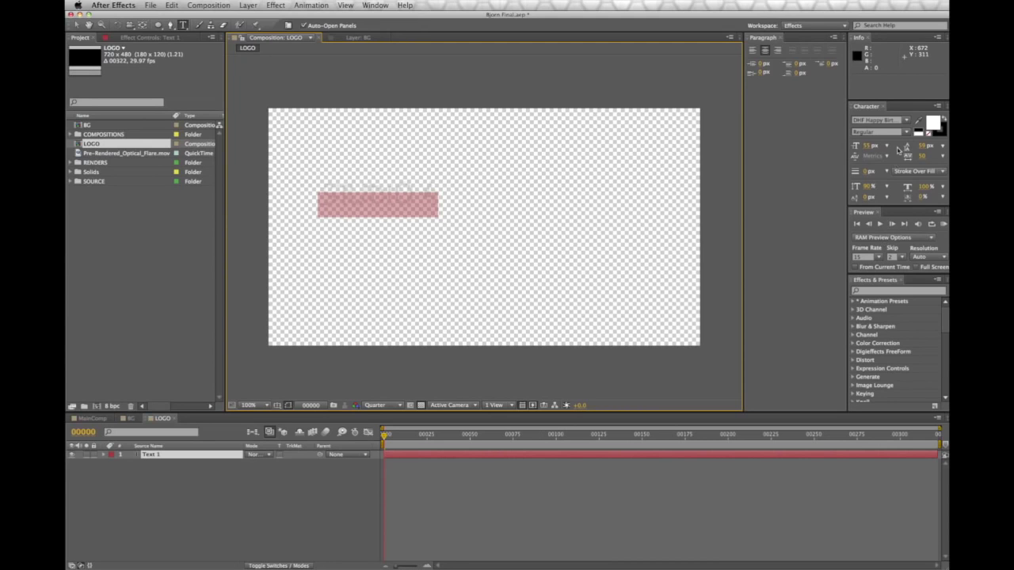
pyautogui.click(919, 123)
pyautogui.click(919, 131)
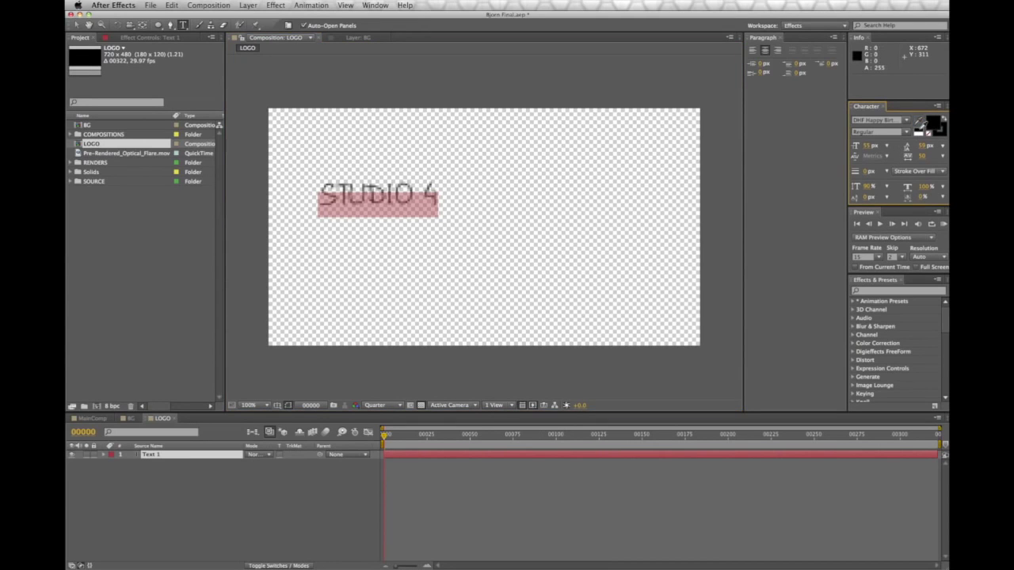
pyautogui.click(400, 406)
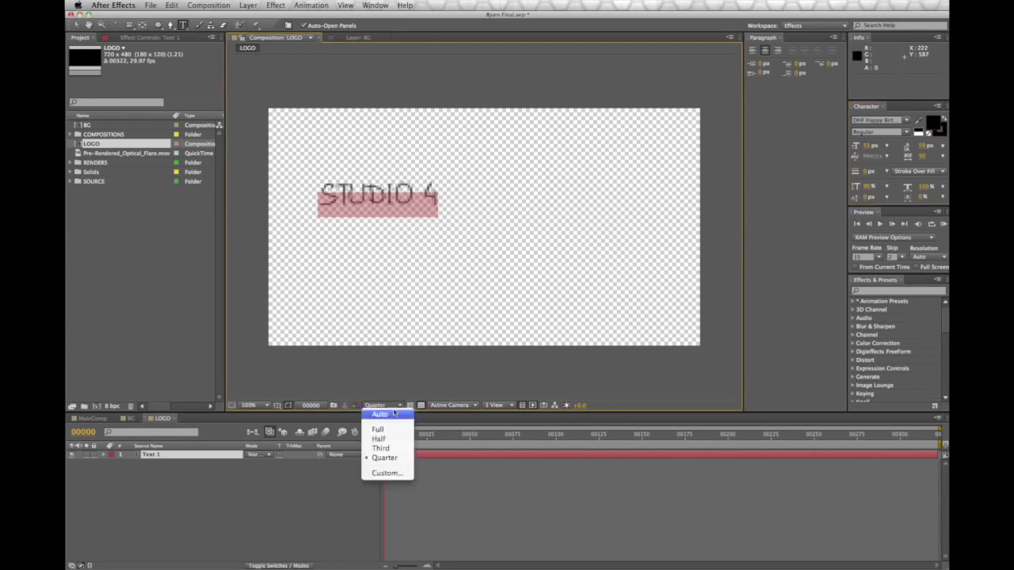
pyautogui.click(379, 439)
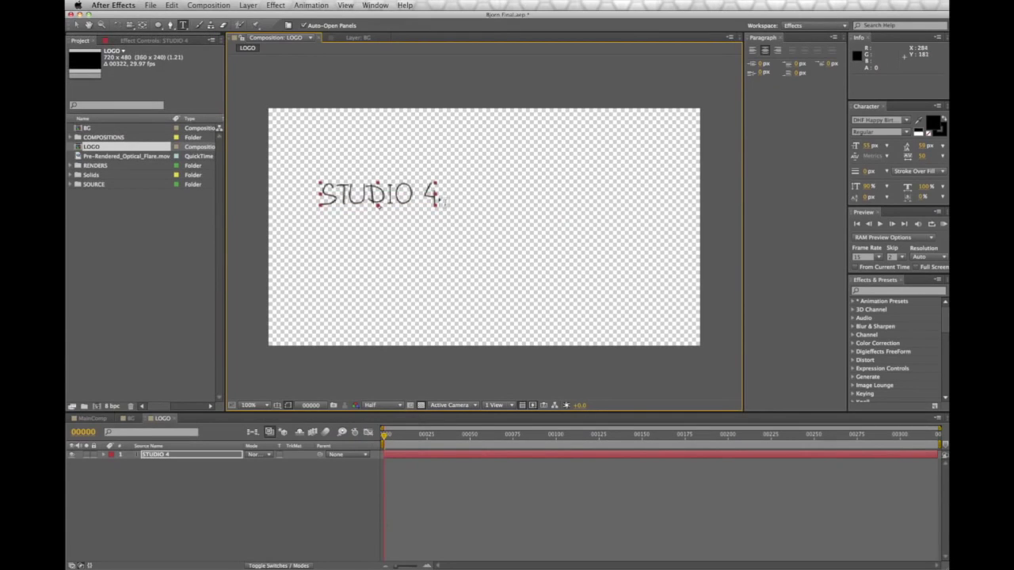
# Step: Move the STUDIO 4 text near the frame's centre, at about 350.6, 239, and enlarge it to 113 px
pyautogui.press('v')
pyautogui.moveTo(375, 200); pyautogui.dragTo(476, 224)
pyautogui.moveTo(870, 147); pyautogui.dragTo(889, 151)
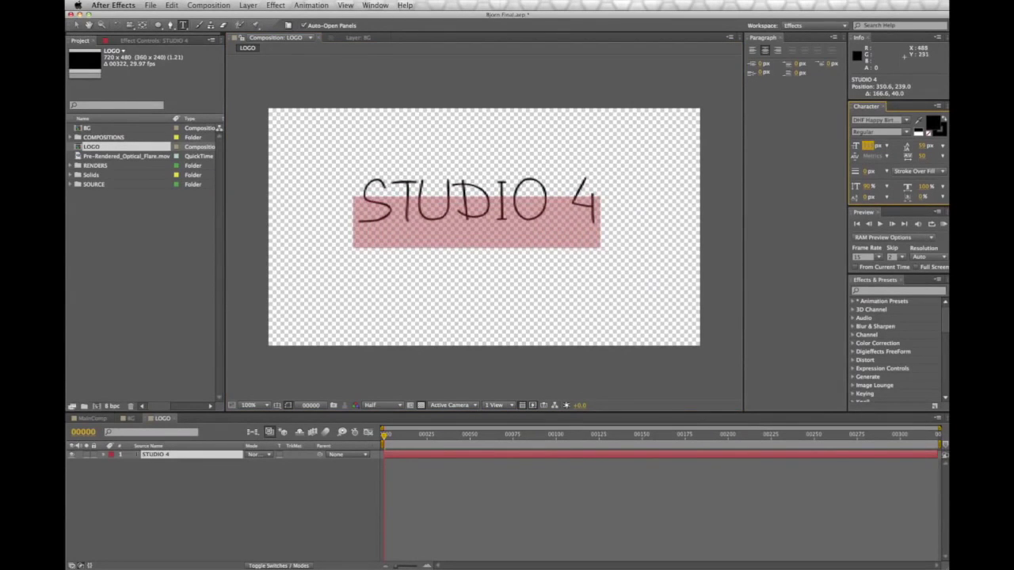
# Step: Change the font of the whole STUDIO 4 text to Helvetica, trying Arial Black first
pyautogui.click(605, 211)
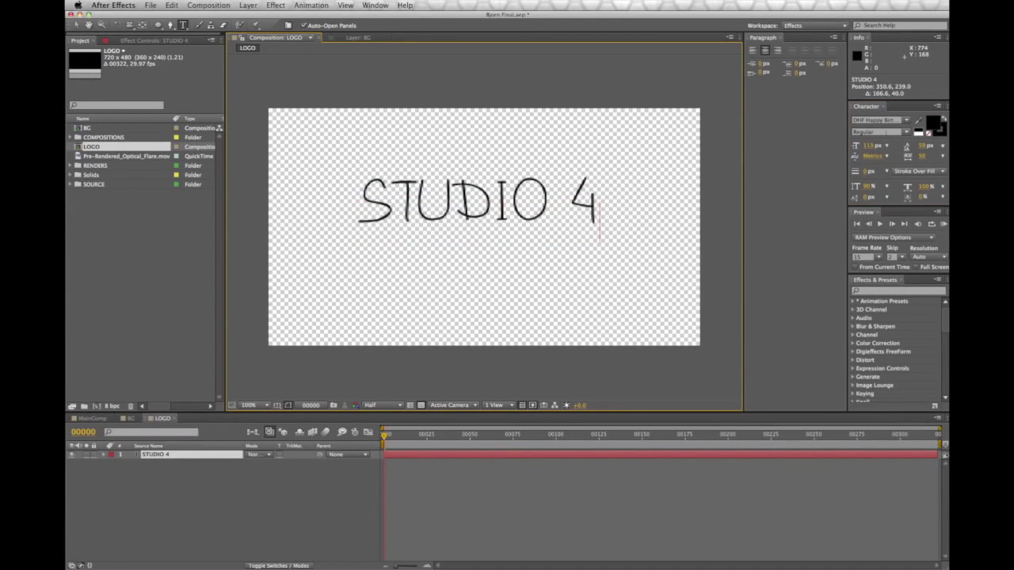
pyautogui.moveTo(612, 203); pyautogui.dragTo(343, 214)
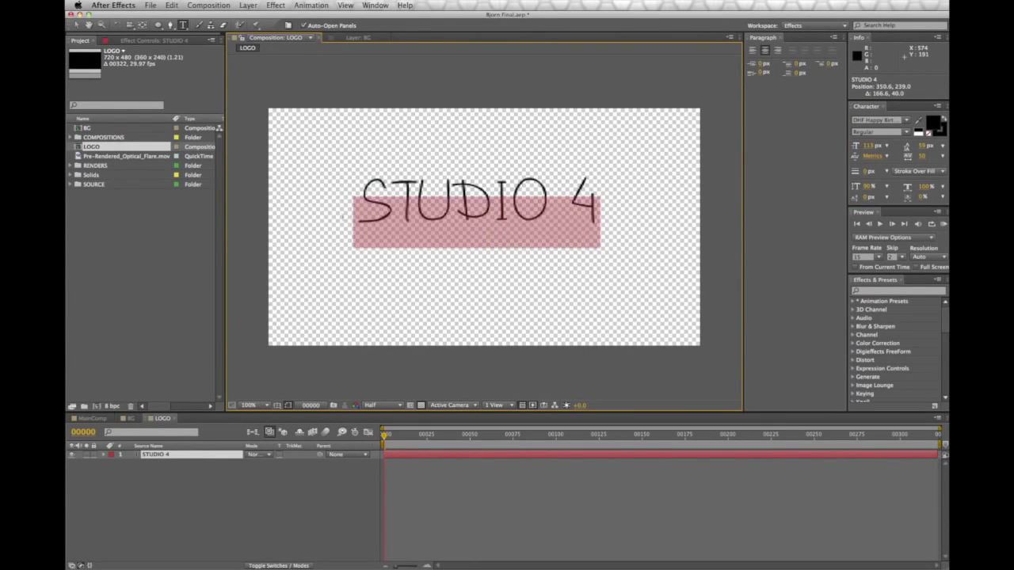
pyautogui.click(909, 122)
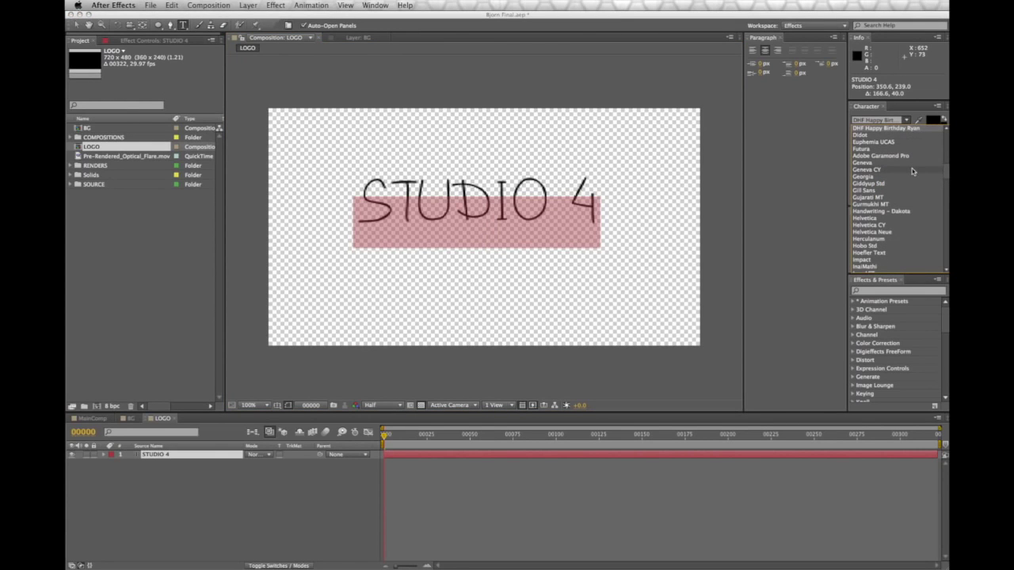
pyautogui.scroll(8, 911, 171)
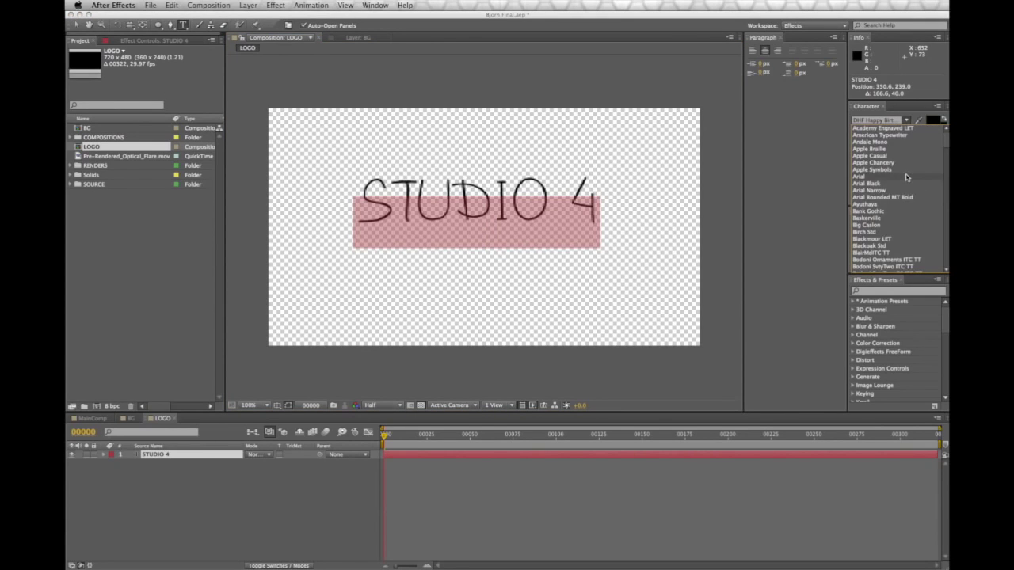
pyautogui.click(888, 170)
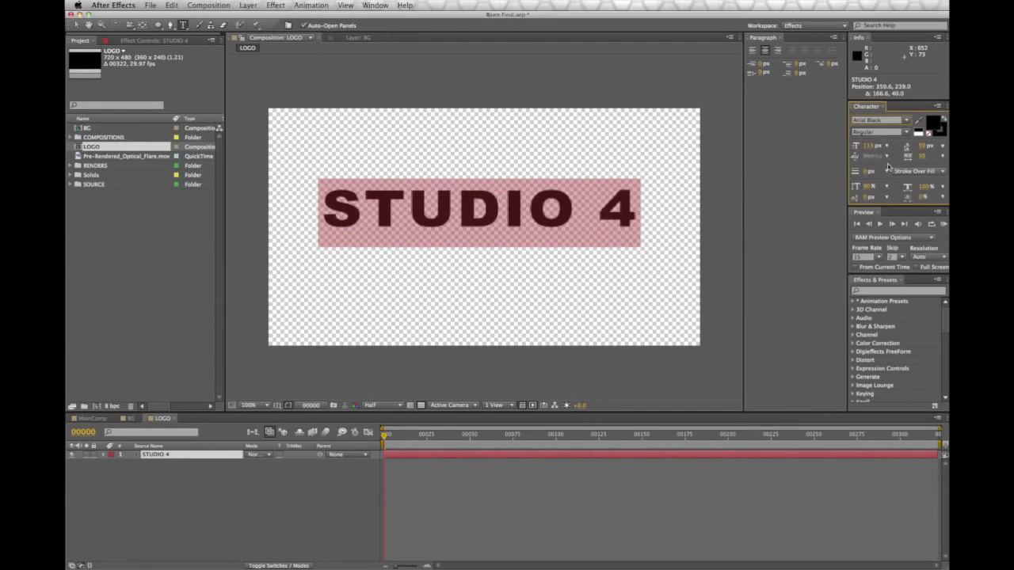
pyautogui.click(906, 120)
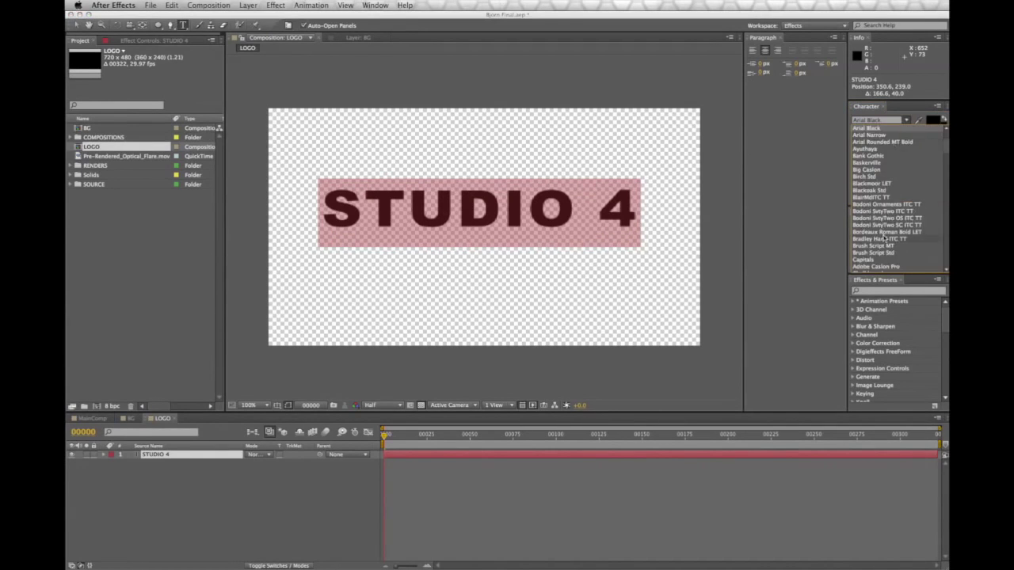
pyautogui.scroll(-4, 884, 239)
pyautogui.click(884, 261)
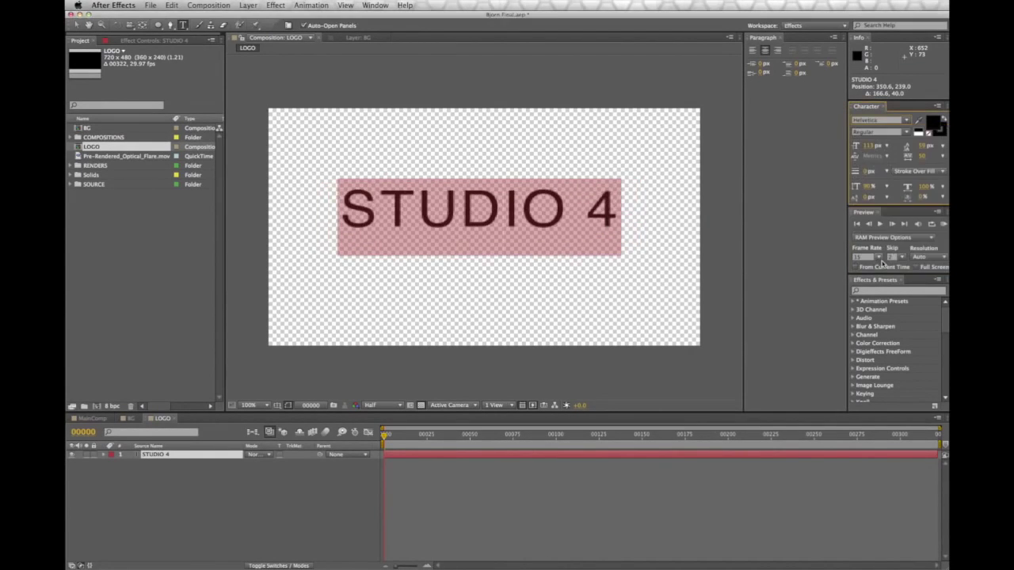
# Step: Set the whole STUDIO 4 text to 132 px with 54 px leading and tighten its tracking to about -45
pyautogui.click(623, 211)
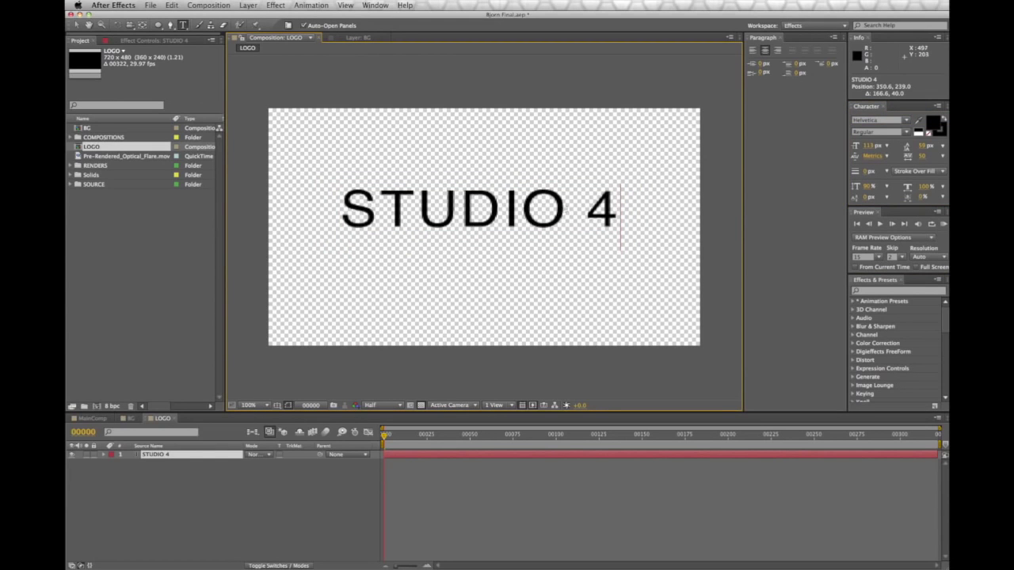
pyautogui.doubleClick(587, 210)
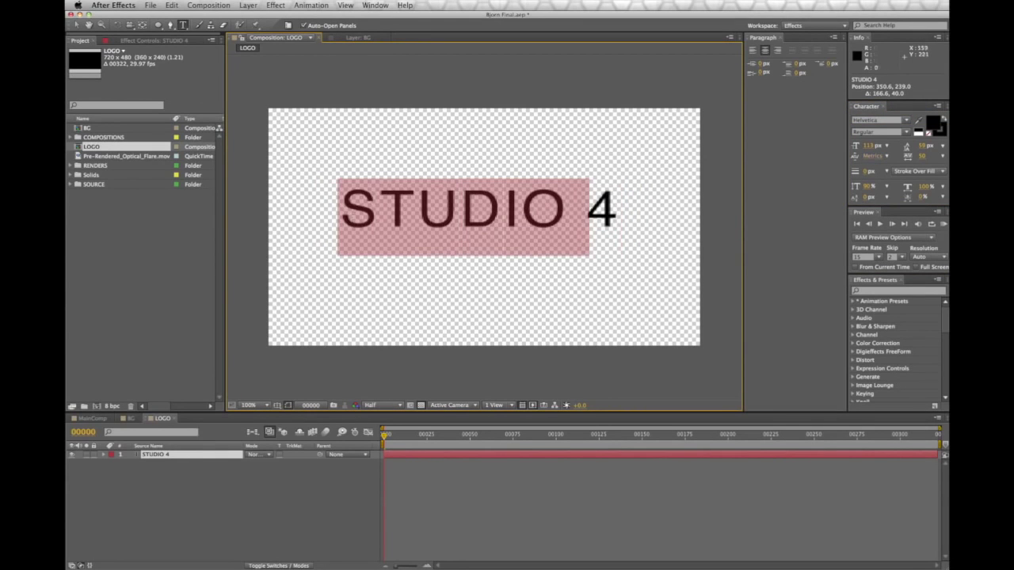
pyautogui.click(613, 211)
pyautogui.moveTo(621, 211); pyautogui.dragTo(337, 211)
pyautogui.moveTo(923, 149); pyautogui.dragTo(903, 149)
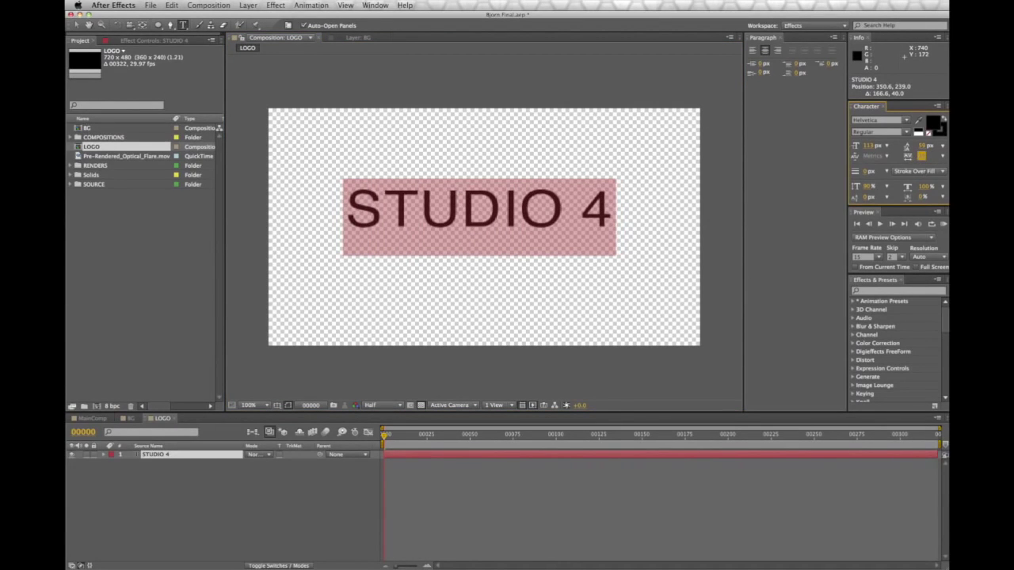
pyautogui.press('super+shift+2')
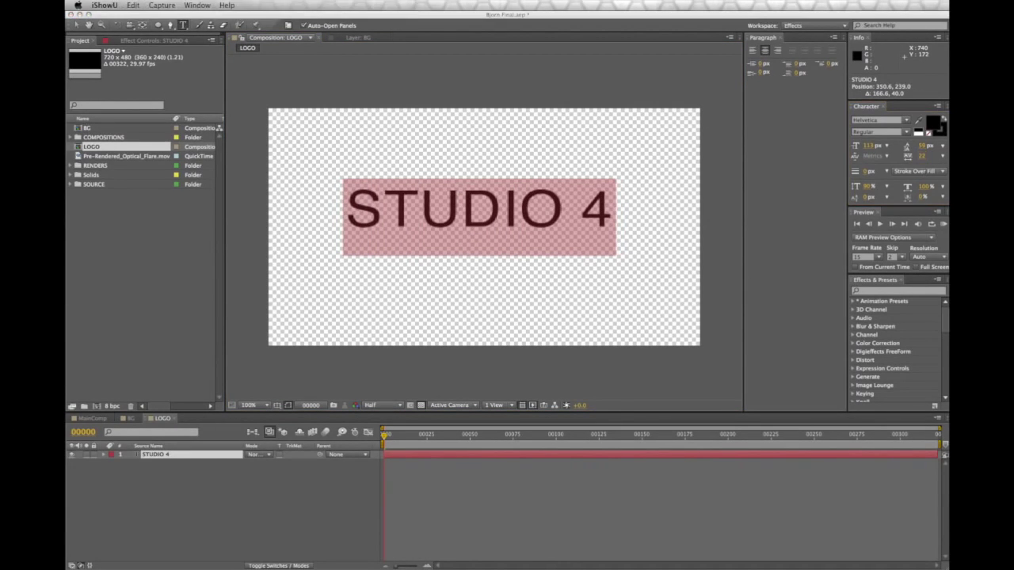
pyautogui.click(921, 148)
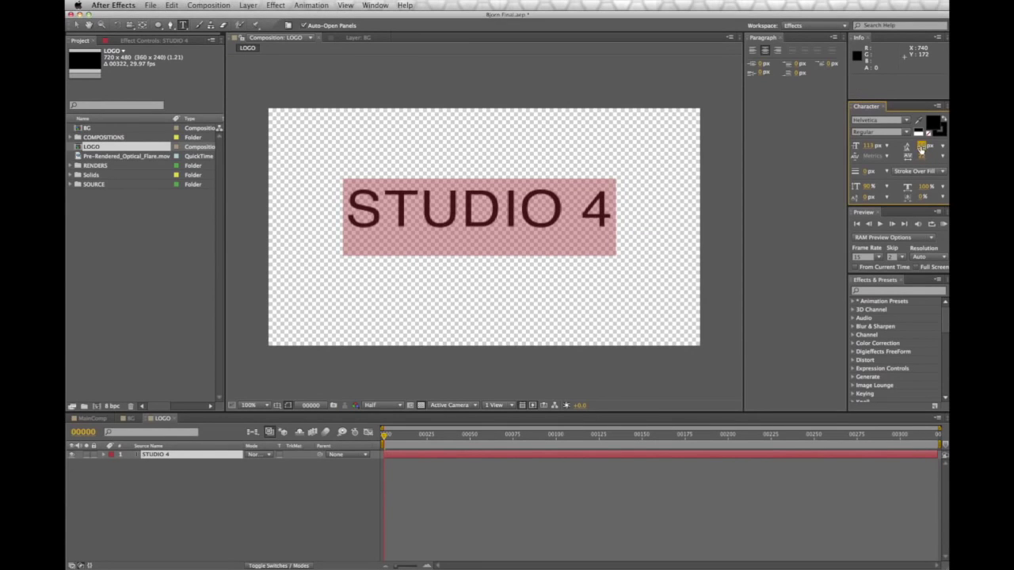
pyautogui.moveTo(921, 148); pyautogui.dragTo(880, 149)
# Step: Enlarge only the digit 4 of the STUDIO 4 text to about 198 px and change its fill colour to medium blue
pyautogui.moveTo(616, 201); pyautogui.dragTo(590, 202)
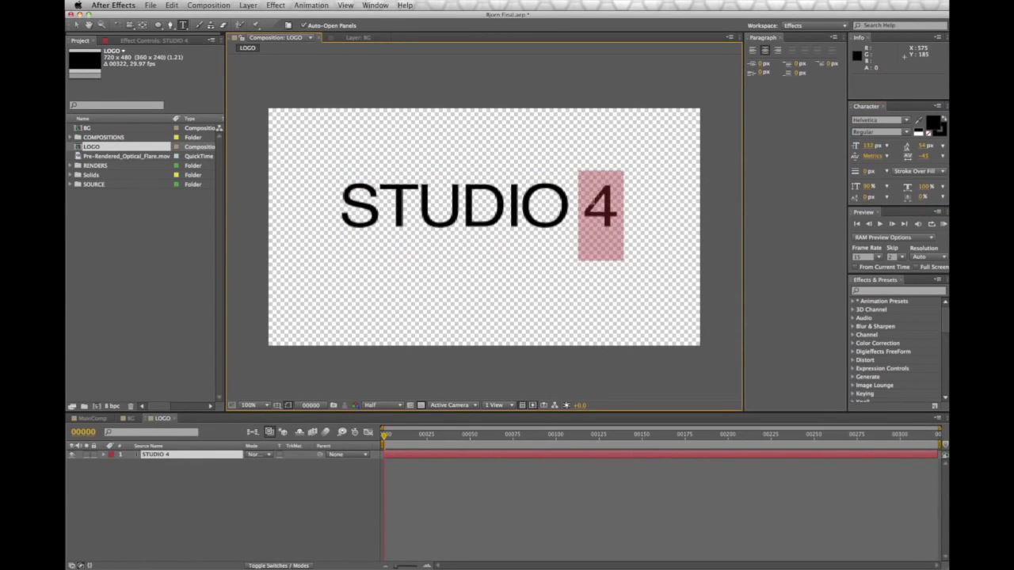
pyautogui.moveTo(869, 148); pyautogui.dragTo(894, 148)
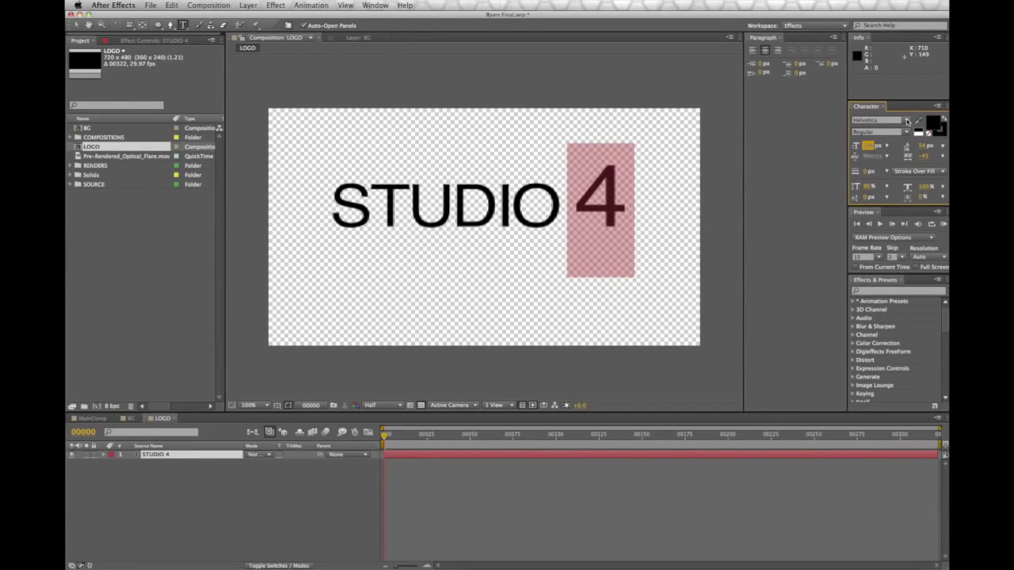
pyautogui.click(932, 124)
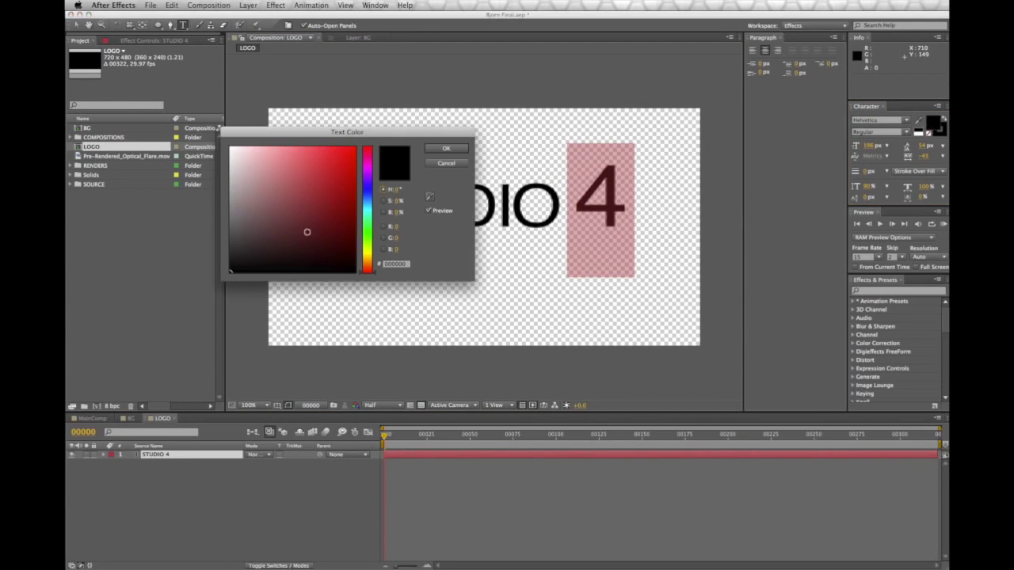
pyautogui.click(368, 191)
pyautogui.moveTo(354, 189)
pyautogui.mouseDown()
pyautogui.moveTo(346, 148)
pyautogui.moveTo(347, 176)
pyautogui.moveTo(324, 166)
pyautogui.mouseUp()
pyautogui.moveTo(371, 194); pyautogui.dragTo(372, 197)
pyautogui.moveTo(335, 169); pyautogui.dragTo(326, 170)
pyautogui.click(440, 150)
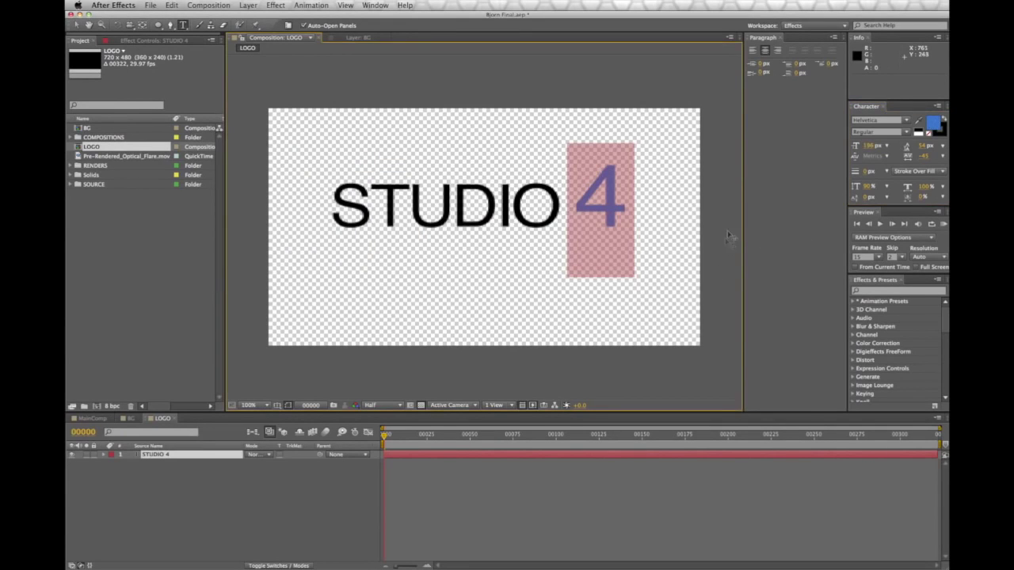
pyautogui.click(194, 514)
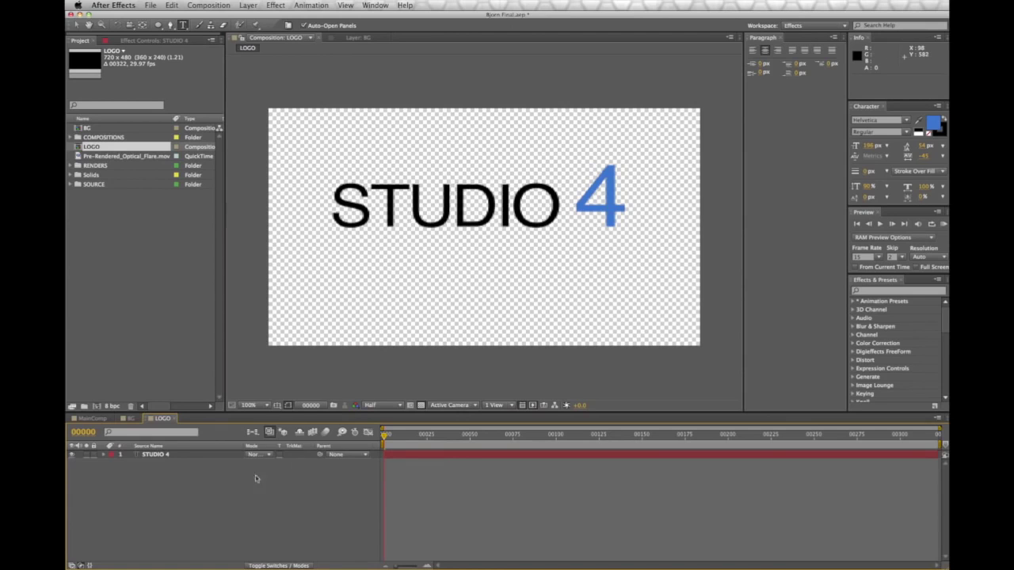
# Step: Display the title/action safe guides and use them to centre the STUDIO 4 text in the frame, at about 363.8, 283
pyautogui.click(283, 405)
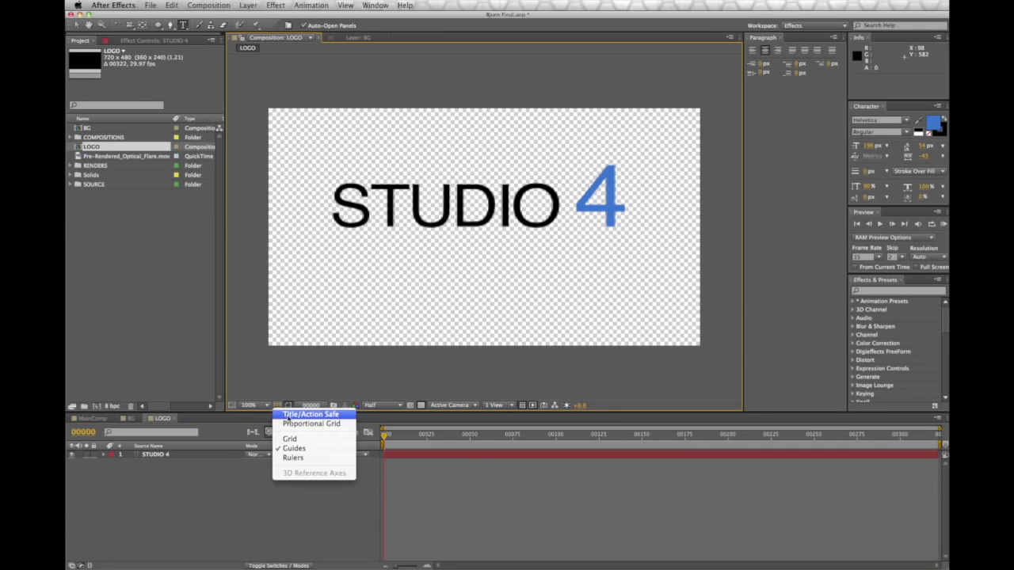
pyautogui.click(288, 417)
pyautogui.click(76, 25)
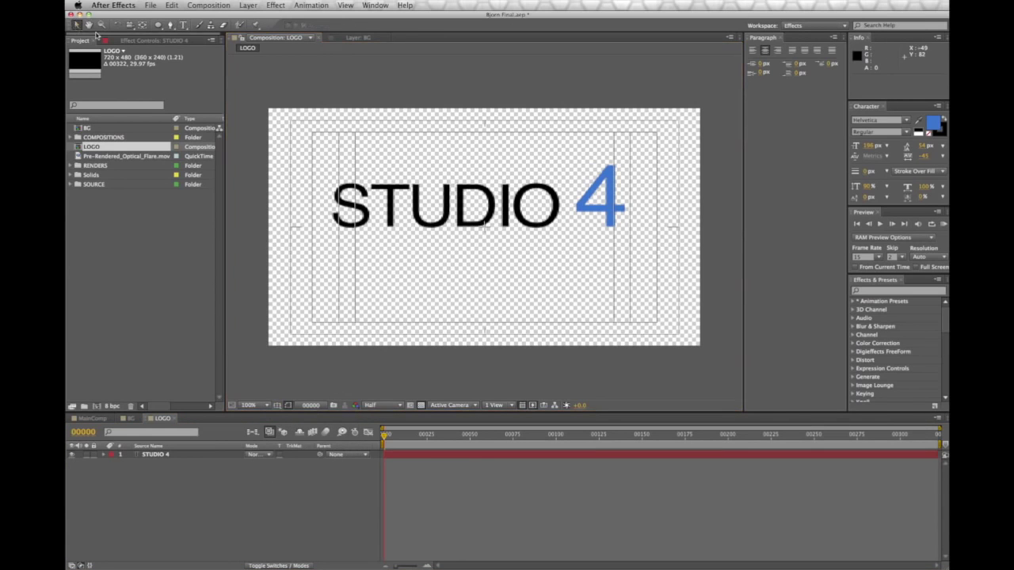
pyautogui.moveTo(556, 214)
pyautogui.mouseDown()
pyautogui.moveTo(546, 241)
pyautogui.moveTo(556, 234)
pyautogui.mouseUp()
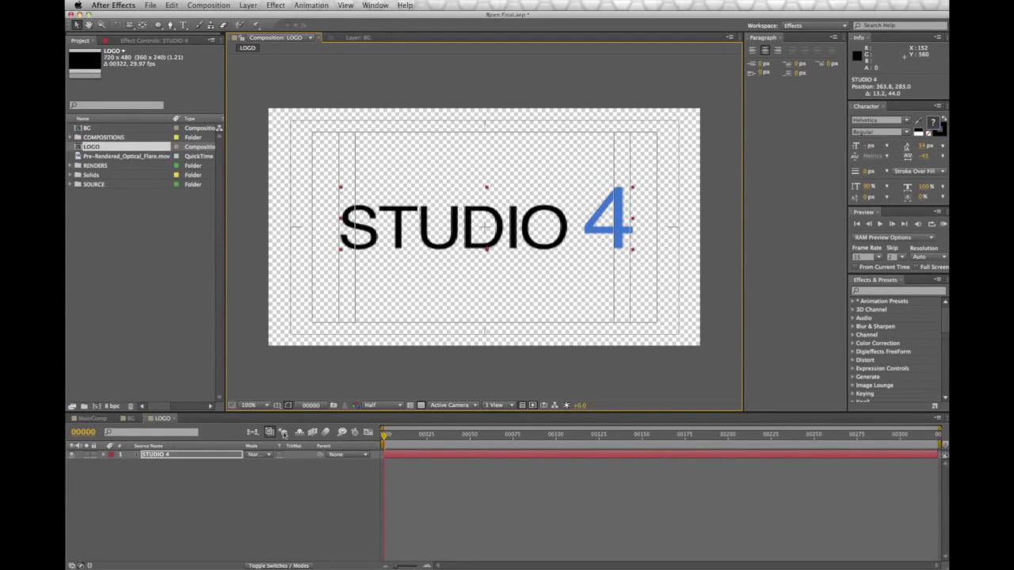
pyautogui.click(278, 406)
pyautogui.click(246, 521)
# Step: Glance at the BG composition, return to LOGO, and create a new composition named SHATTER with the existing NTSC DV Widescreen settings
pyautogui.click(131, 419)
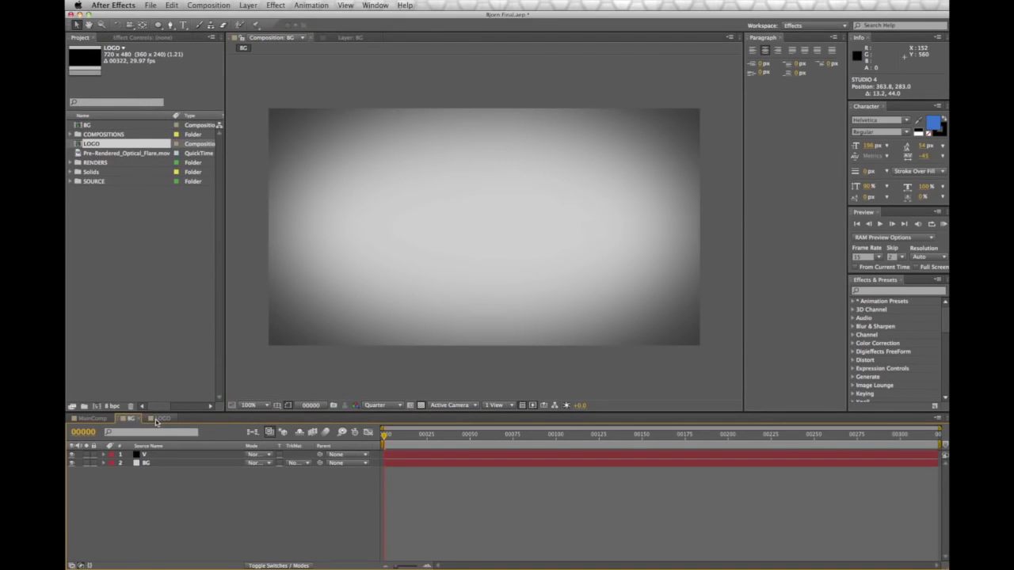
pyautogui.click(159, 418)
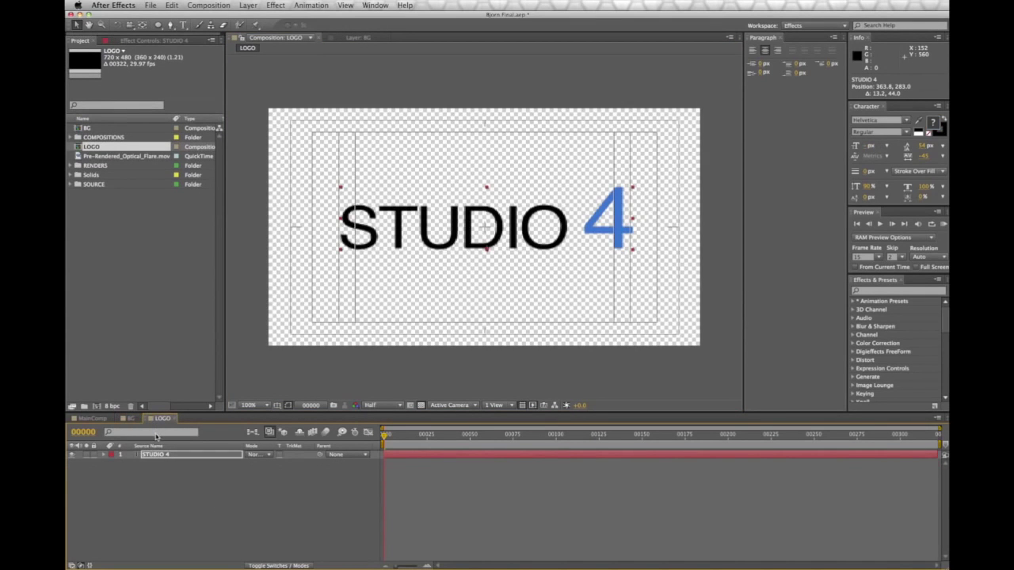
pyautogui.click(226, 5)
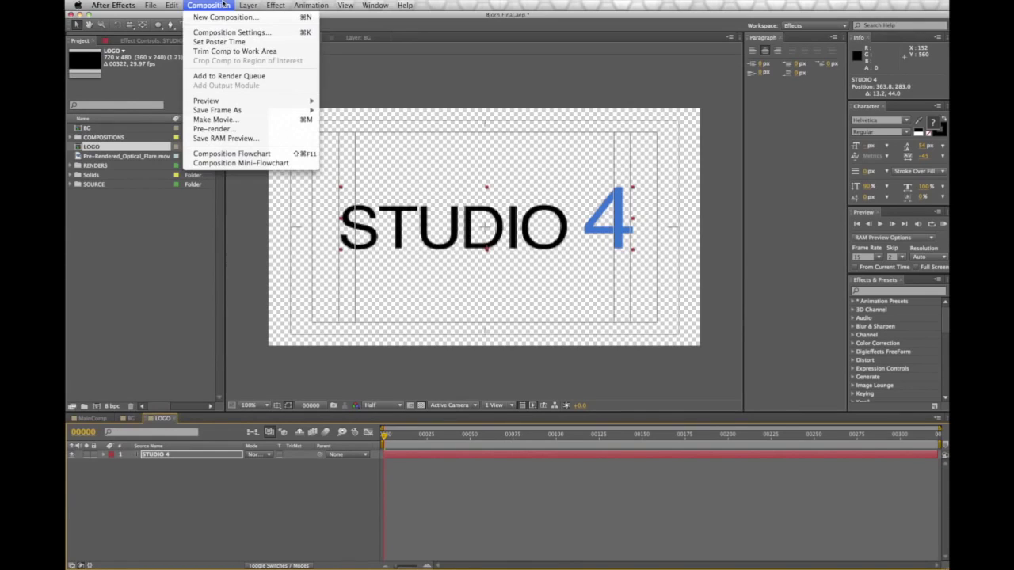
pyautogui.click(214, 17)
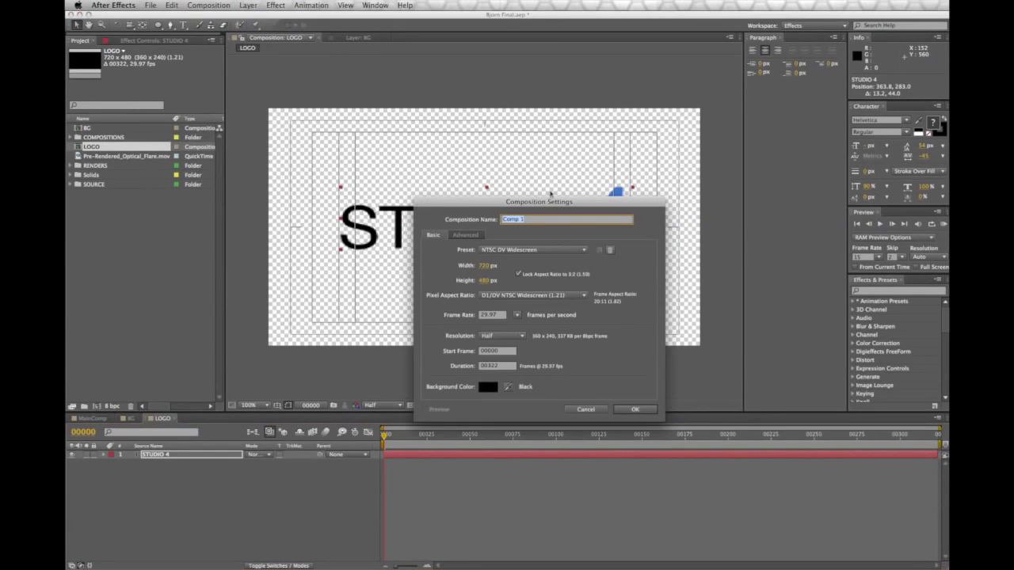
pyautogui.moveTo(546, 204); pyautogui.dragTo(538, 180)
pyautogui.write('S')
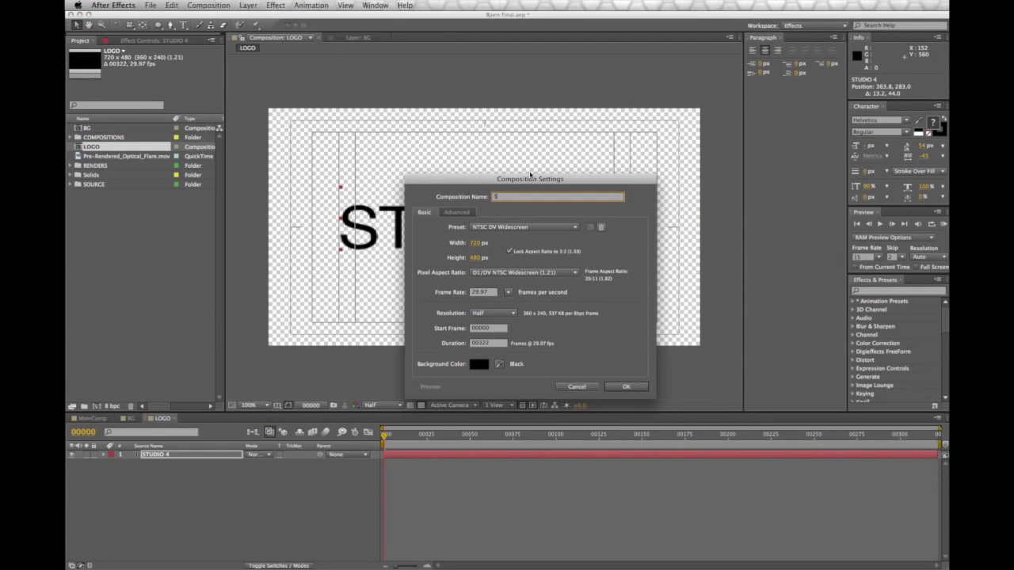
pyautogui.write('HATTER')
pyautogui.press('Return')
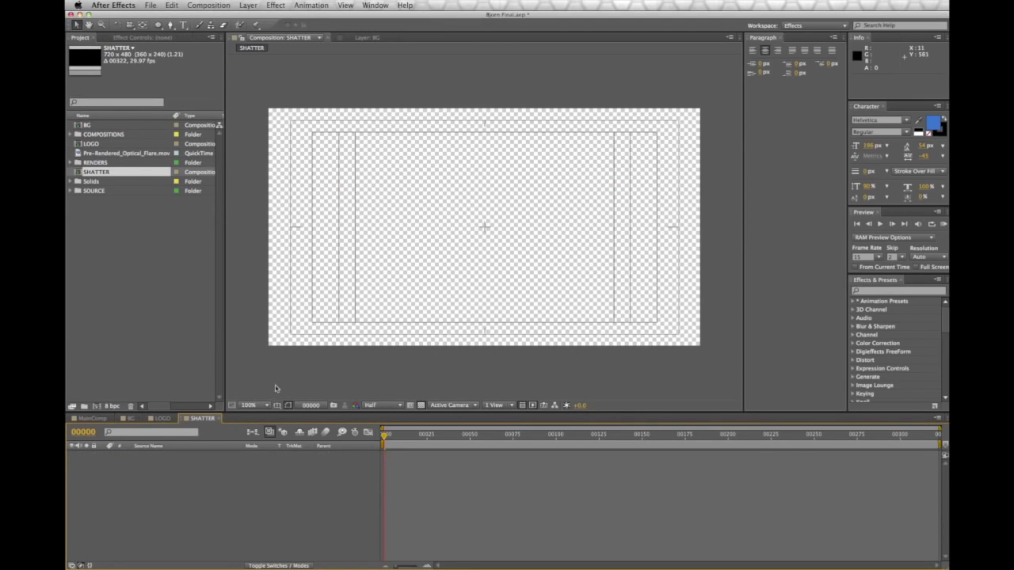
# Step: Hide the title/action safe guides in the SHATTER composition and add the LOGO composition to it as a layer
pyautogui.click(277, 406)
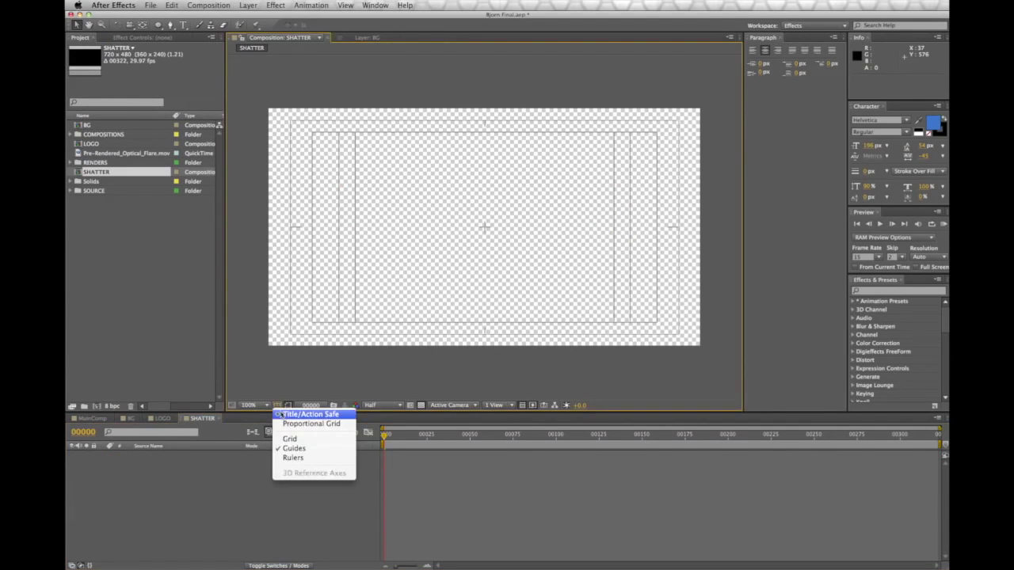
pyautogui.click(309, 414)
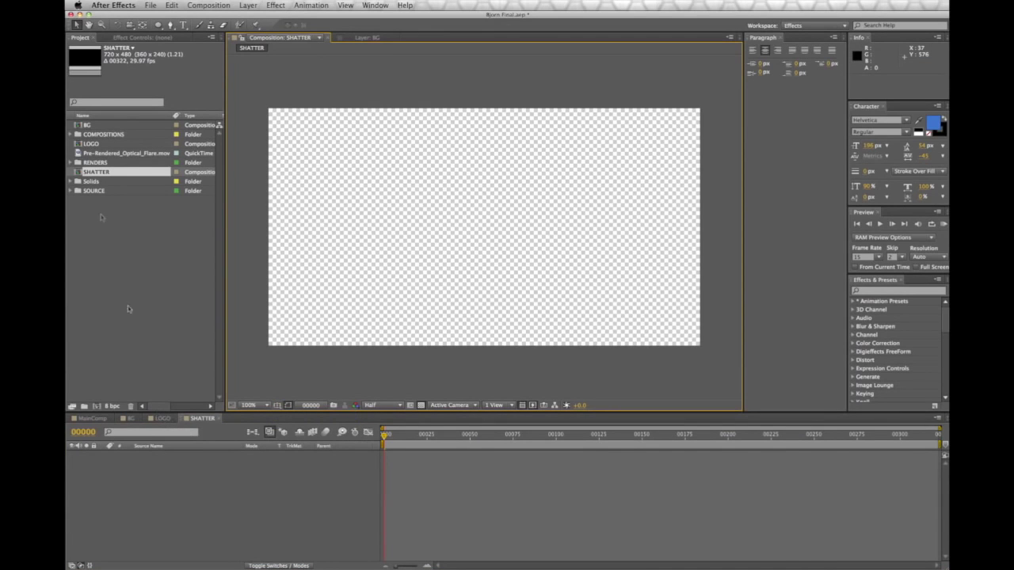
pyautogui.moveTo(96, 145); pyautogui.dragTo(163, 467)
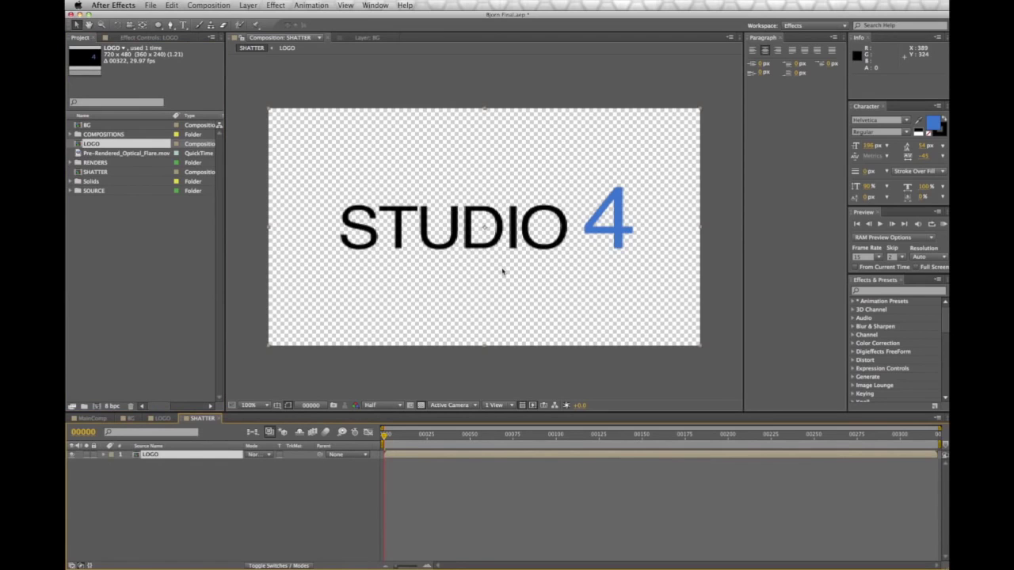
# Step: Add a two-node camera with the 35mm preset to the SHATTER composition
pyautogui.click(248, 4)
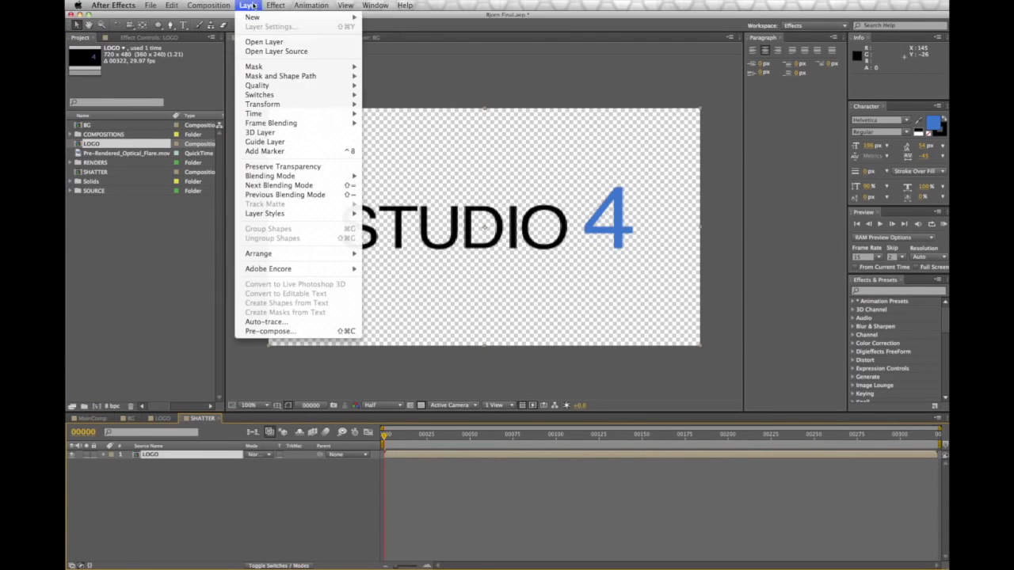
pyautogui.moveTo(253, 18)
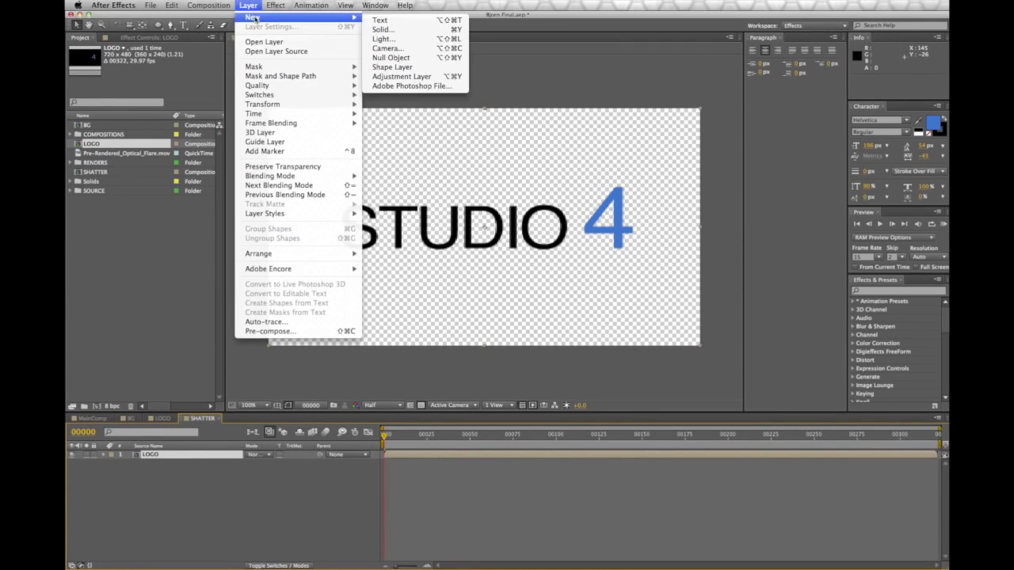
pyautogui.click(387, 49)
pyautogui.click(309, 111)
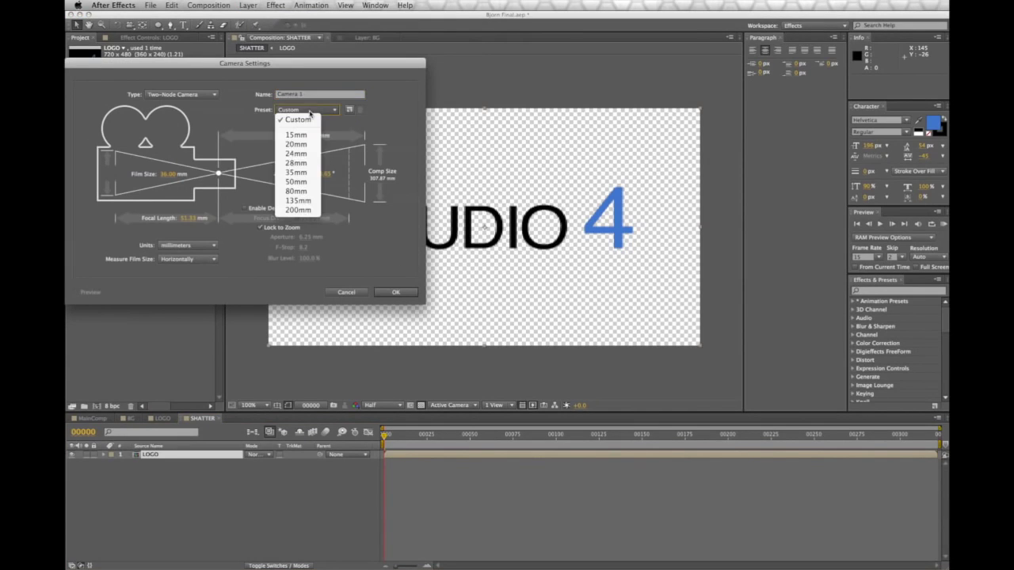
pyautogui.click(304, 173)
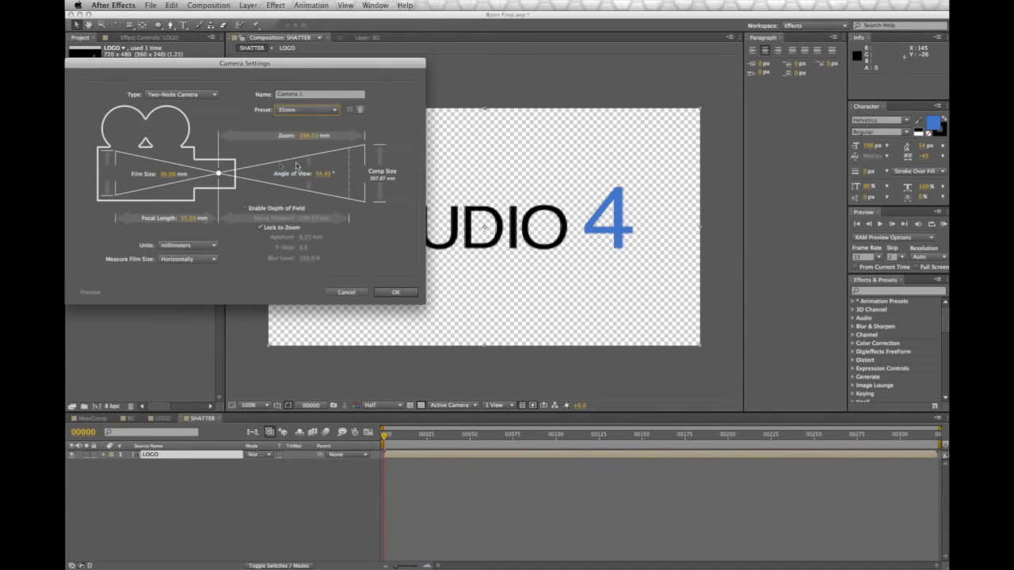
pyautogui.click(396, 293)
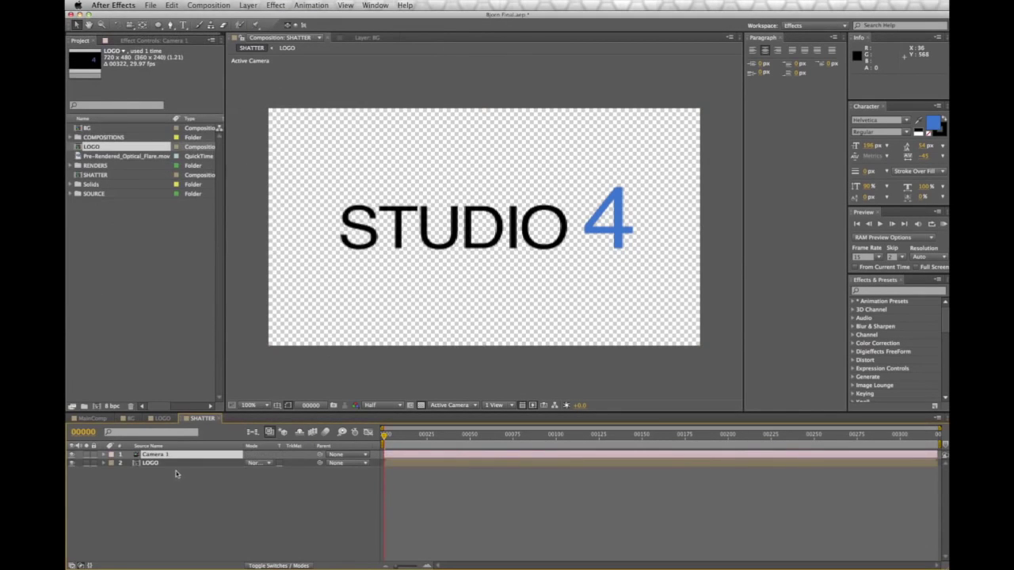
pyautogui.click(177, 485)
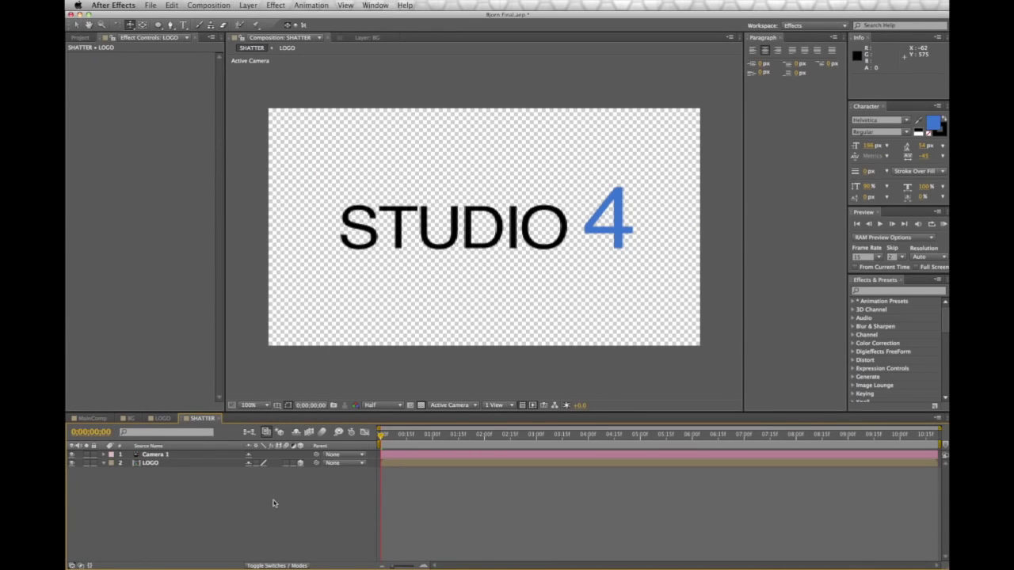
# Step: Apply the Shatter simulation effect to the LOGO layer and scrub from the first frame to preview the wireframe explosion
pyautogui.click(156, 465)
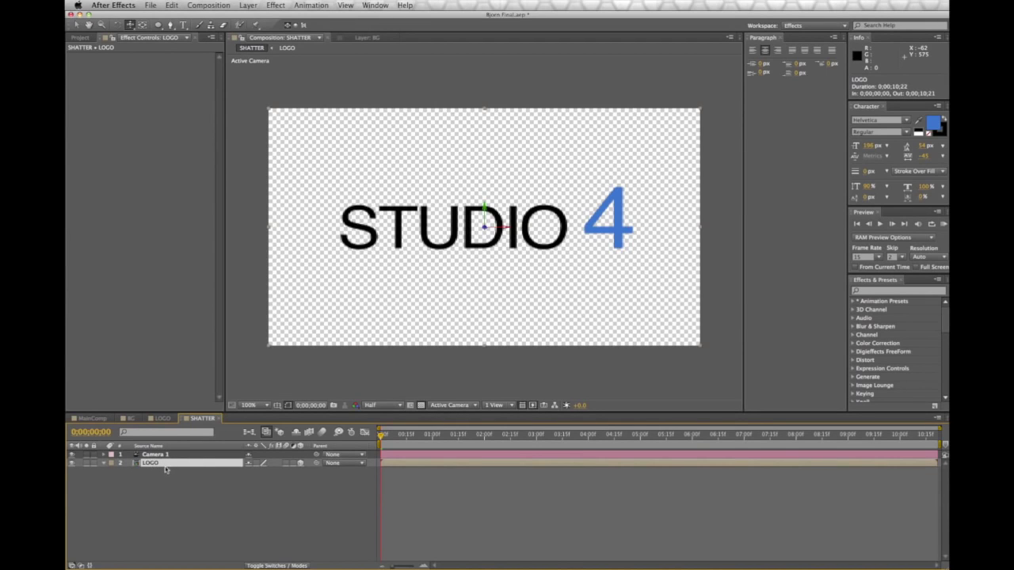
pyautogui.click(272, 5)
pyautogui.moveTo(333, 346)
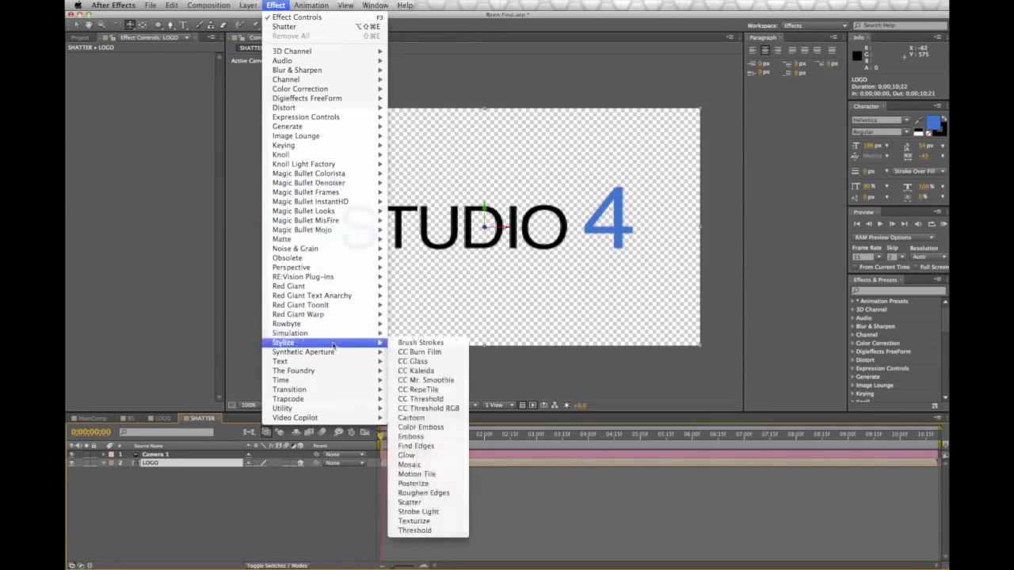
pyautogui.click(456, 484)
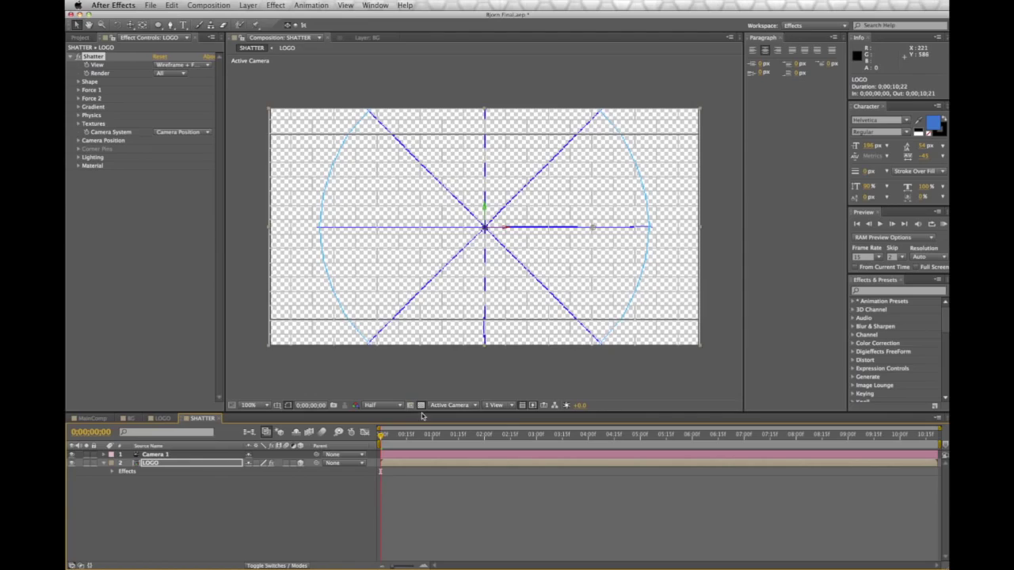
pyautogui.moveTo(381, 437)
pyautogui.mouseDown()
pyautogui.moveTo(421, 440)
pyautogui.moveTo(378, 442)
pyautogui.mouseUp()
# Step: Set the Shatter effect's View to Rendered and scrub from the first frame to preview the logo breaking apart
pyautogui.click(166, 66)
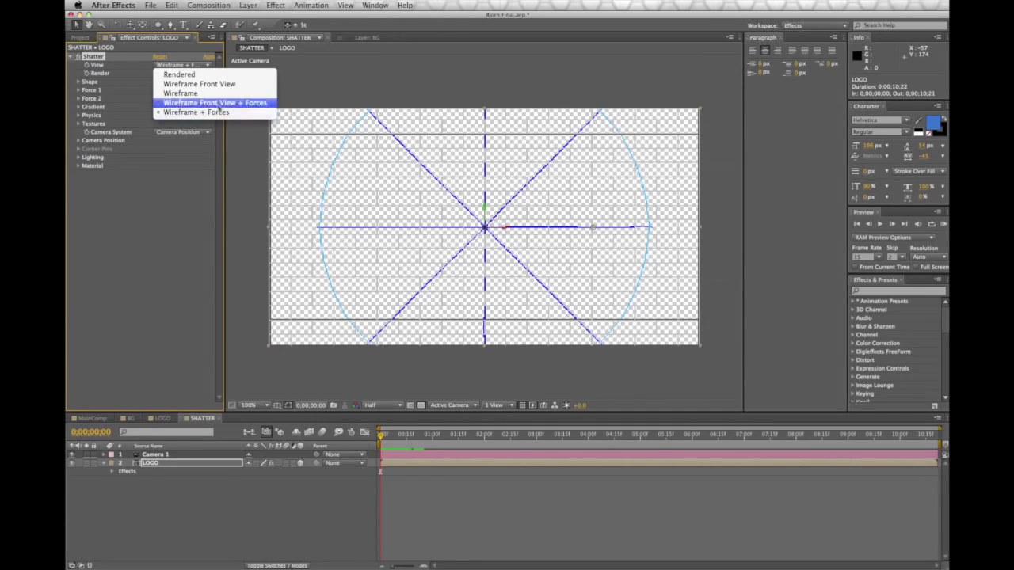
pyautogui.click(178, 74)
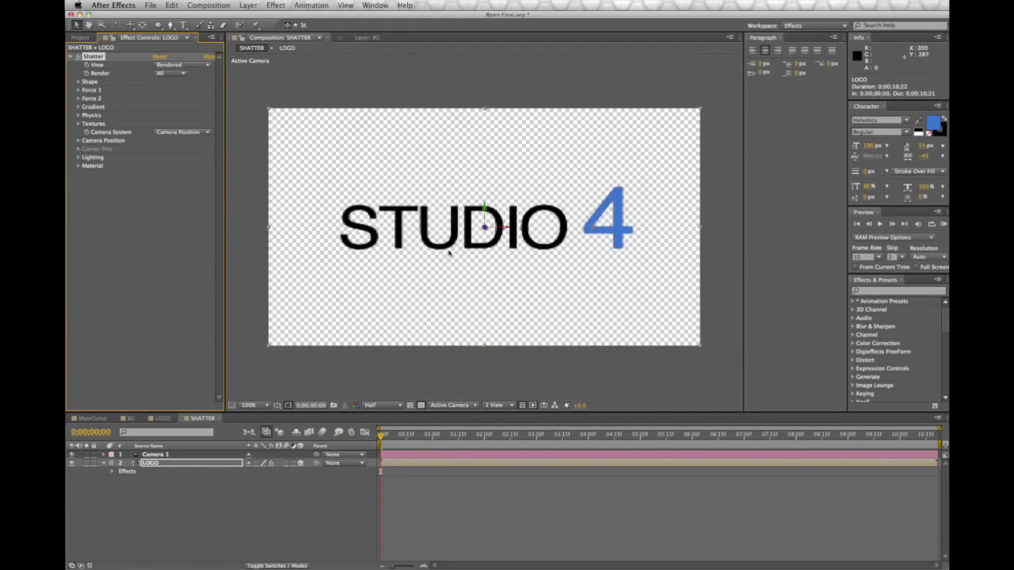
pyautogui.moveTo(380, 438)
pyautogui.mouseDown()
pyautogui.moveTo(438, 446)
pyautogui.moveTo(377, 446)
pyautogui.mouseUp()
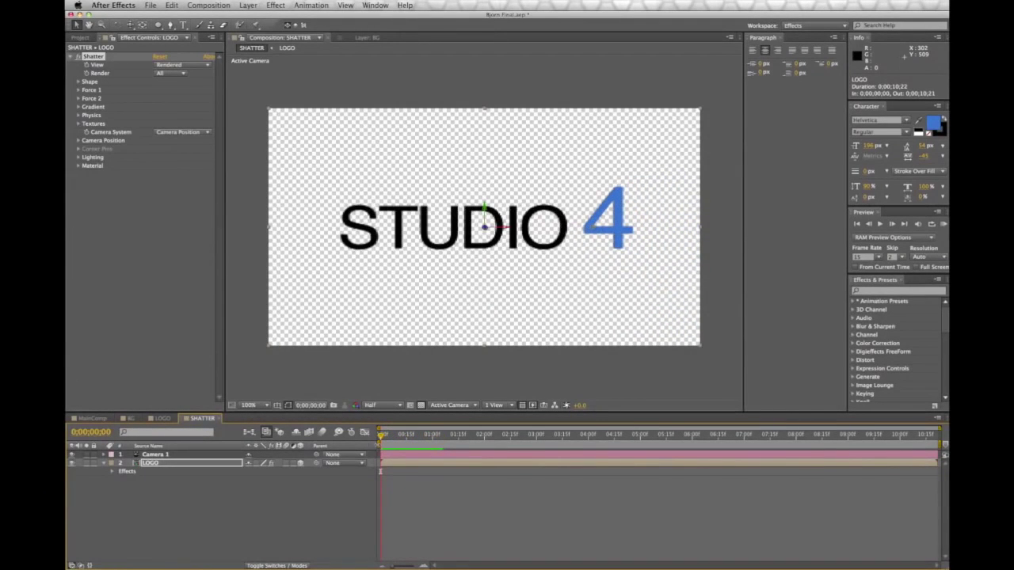
# Step: Change the Shatter effect's shape pattern to Glass
pyautogui.click(79, 82)
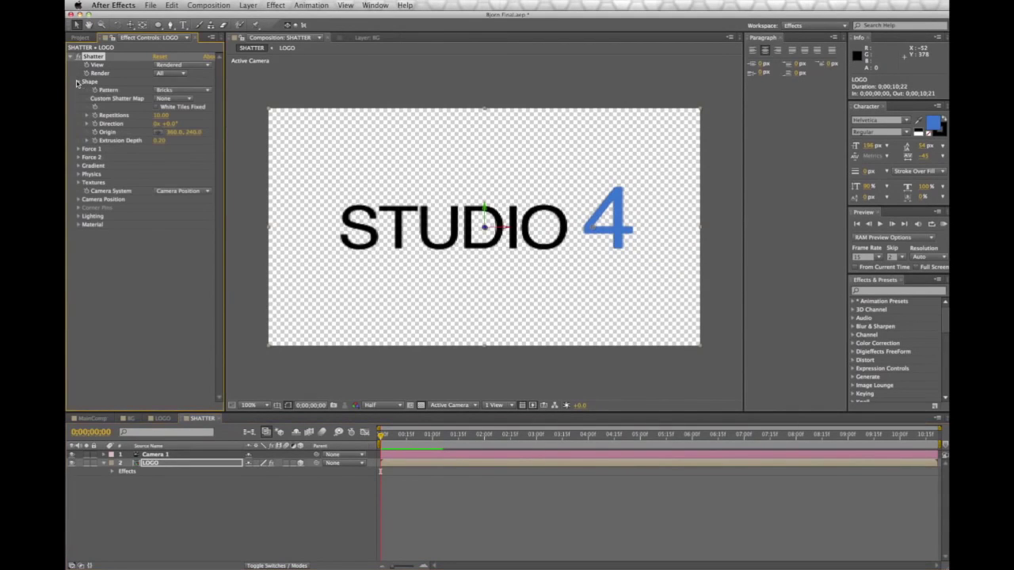
pyautogui.click(159, 90)
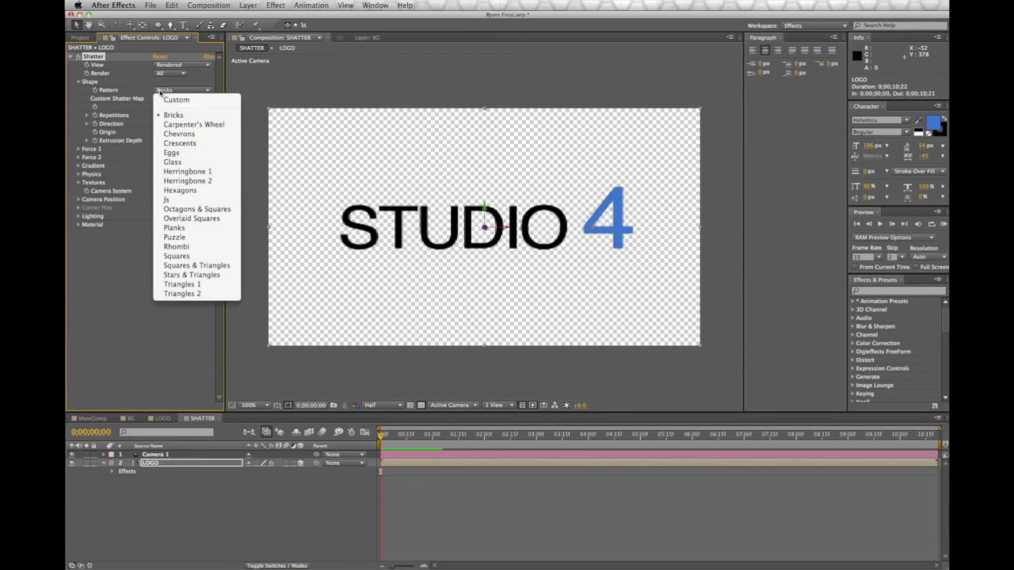
pyautogui.click(178, 163)
# Step: Set the Shatter View to Wireframe + Forces, scrub through the break, and greatly increase the Glass pattern's Repetitions for much smaller shards
pyautogui.click(194, 65)
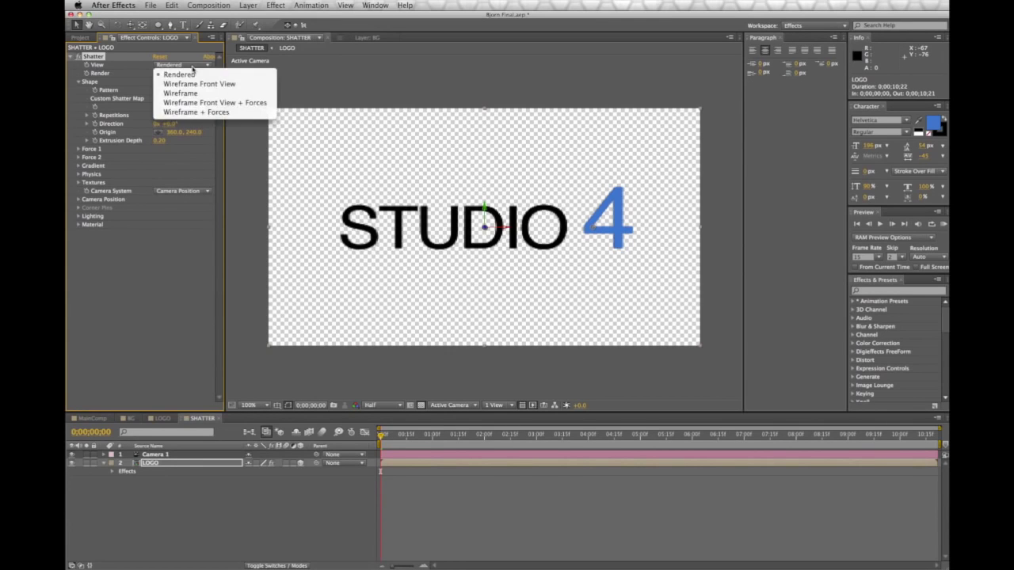
pyautogui.click(194, 112)
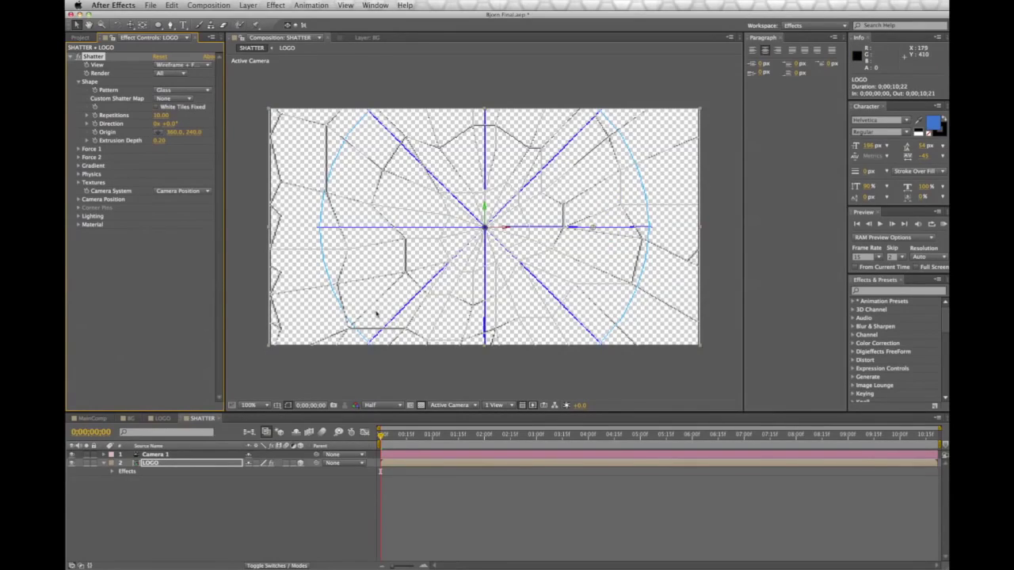
pyautogui.moveTo(380, 439); pyautogui.dragTo(425, 438)
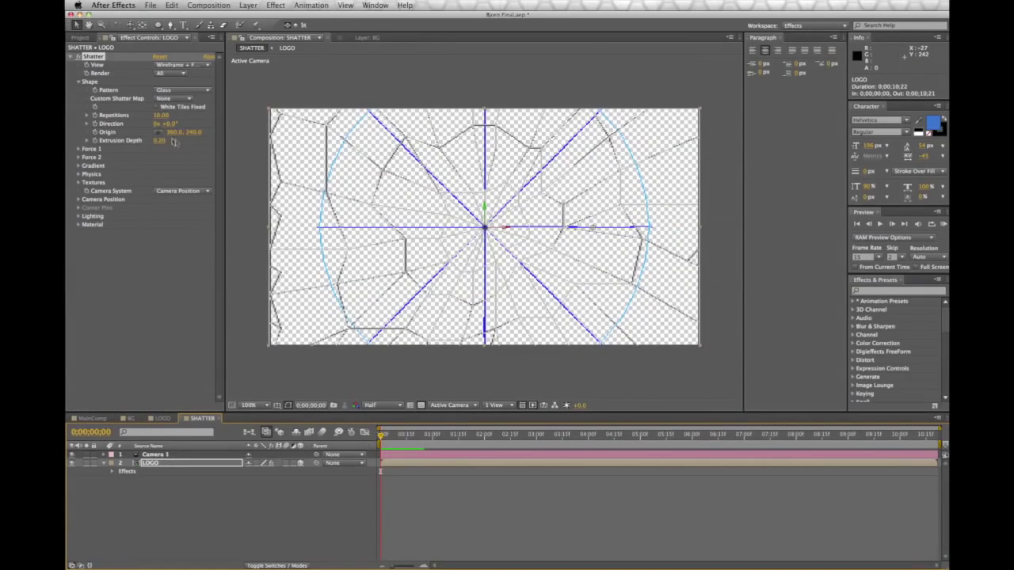
pyautogui.moveTo(159, 117); pyautogui.dragTo(430, 118)
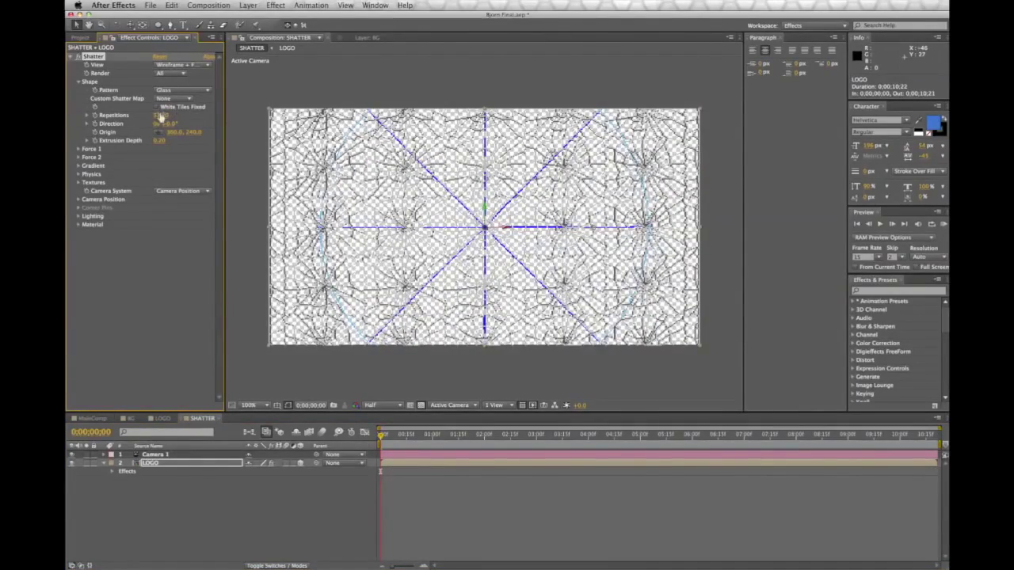
# Step: Set the Glass pattern's Repetitions to 55 and scrub through the break to preview the shards
pyautogui.write('55')
pyautogui.press('Return')
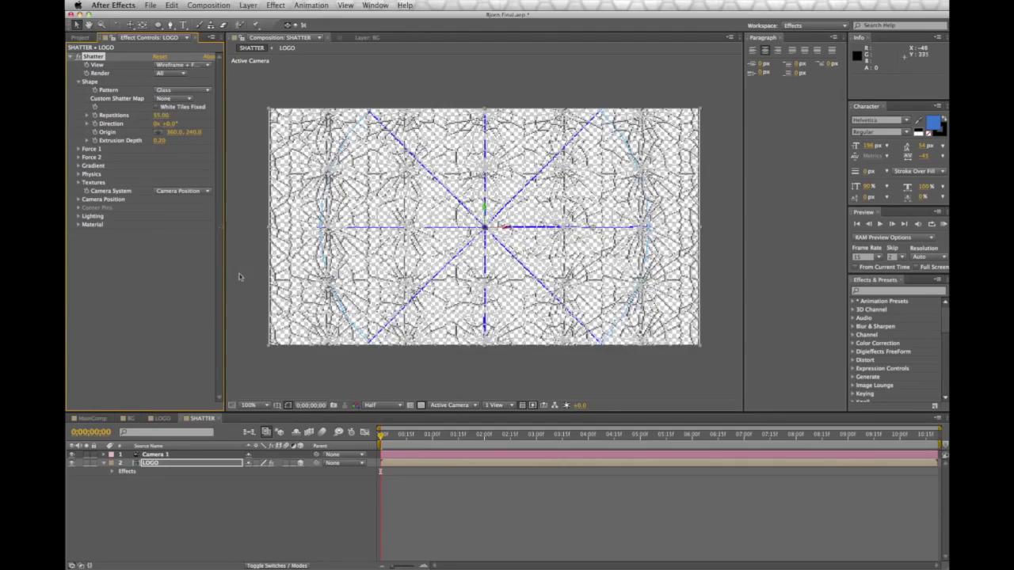
pyautogui.moveTo(383, 436); pyautogui.dragTo(361, 445)
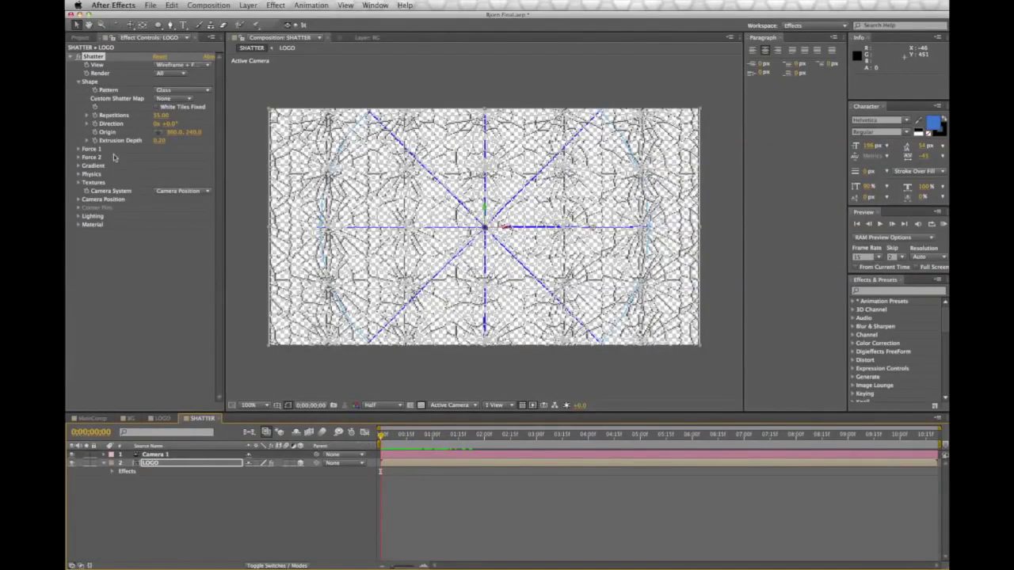
# Step: Set the Shatter effect's Physics Gravity to 0 and scrub through the wireframe explosion
pyautogui.click(78, 174)
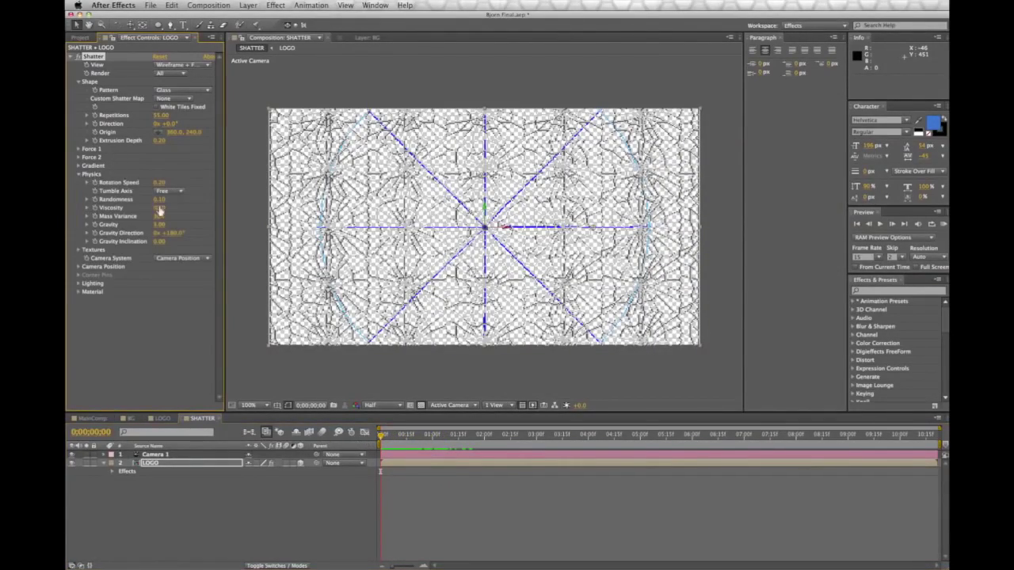
pyautogui.click(162, 225)
pyautogui.write('0')
pyautogui.press('Return')
pyautogui.moveTo(381, 439)
pyautogui.mouseDown()
pyautogui.moveTo(478, 444)
pyautogui.moveTo(365, 445)
pyautogui.mouseUp()
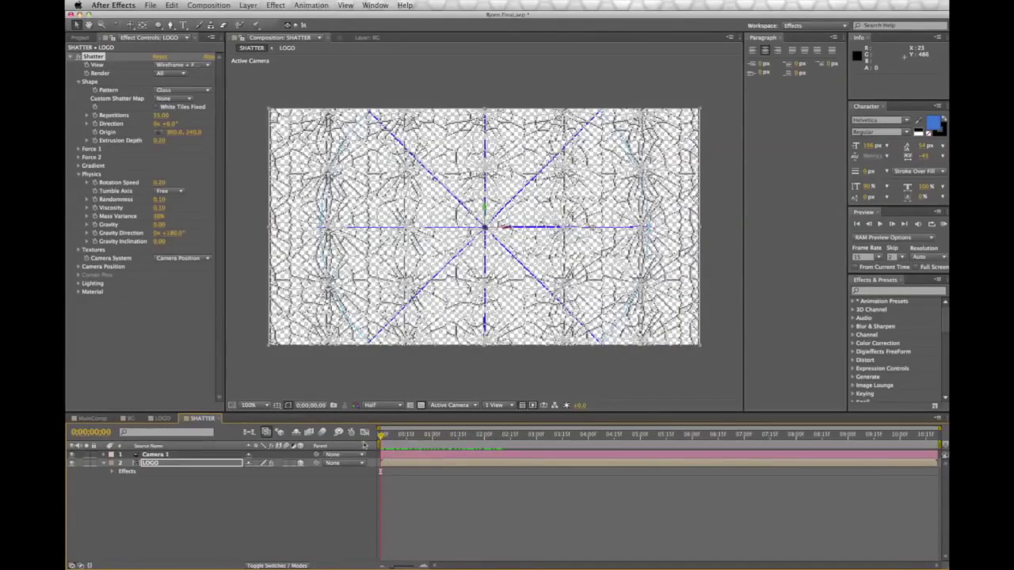
# Step: Set the Shatter effect's View to Rendered and preview the logo breaking apart from the first frame
pyautogui.click(175, 65)
pyautogui.click(169, 72)
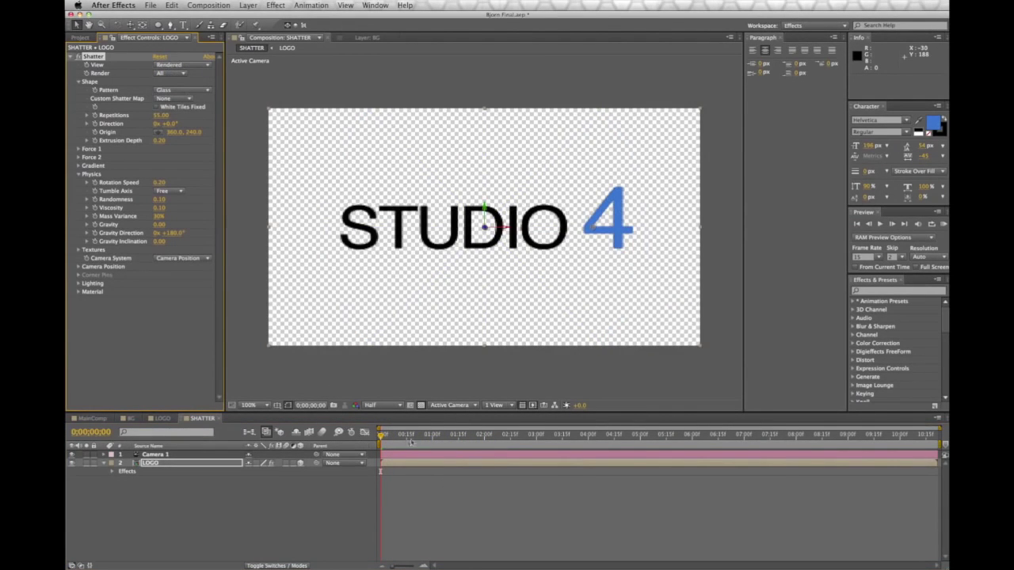
pyautogui.moveTo(381, 438)
pyautogui.mouseDown()
pyautogui.moveTo(474, 446)
pyautogui.moveTo(379, 443)
pyautogui.mouseUp()
pyautogui.press('space')
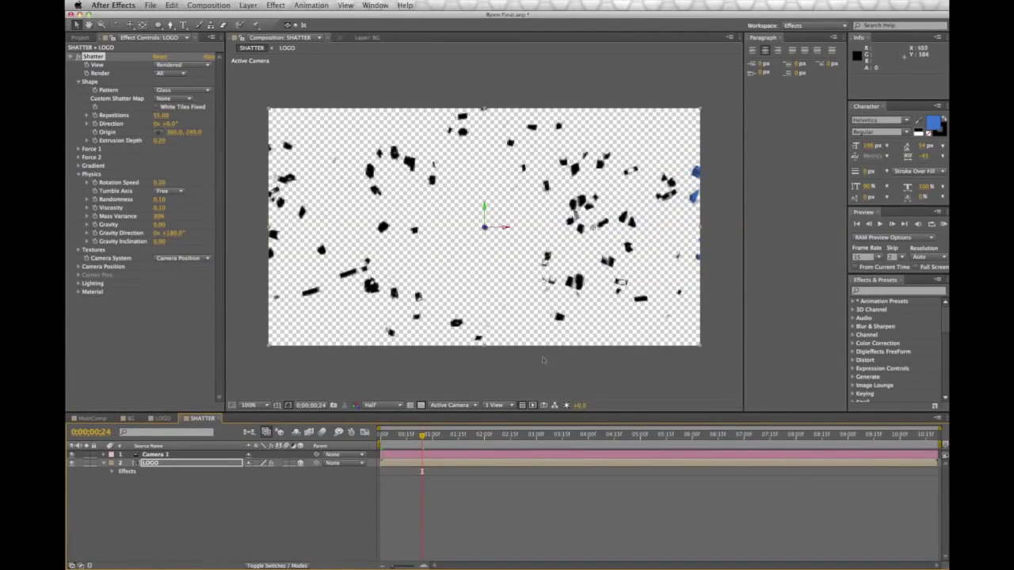
# Step: Preview the shattered logo at Full resolution, and return the composition view to Half resolution
pyautogui.click(388, 407)
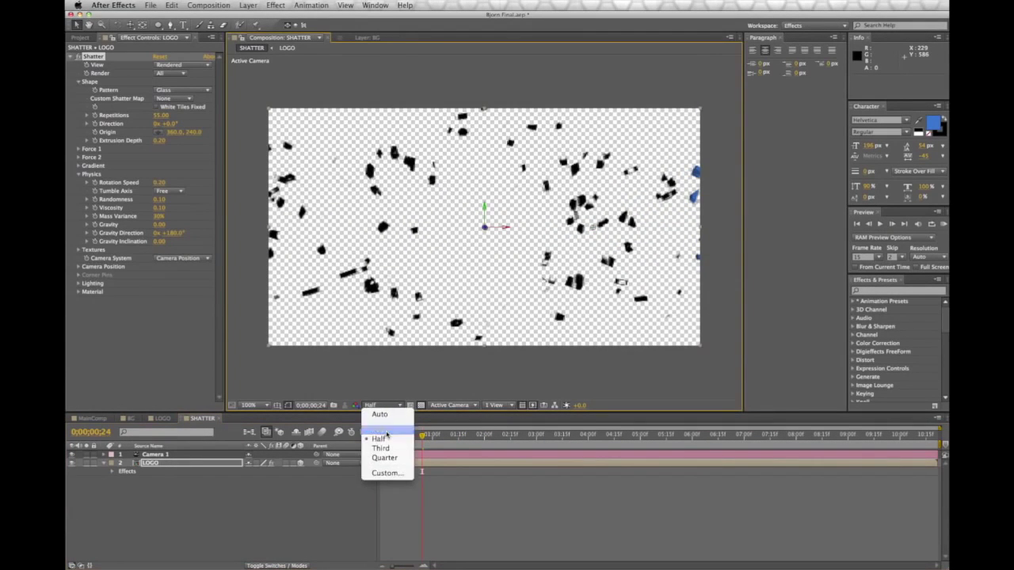
pyautogui.click(387, 434)
pyautogui.moveTo(430, 439); pyautogui.dragTo(406, 440)
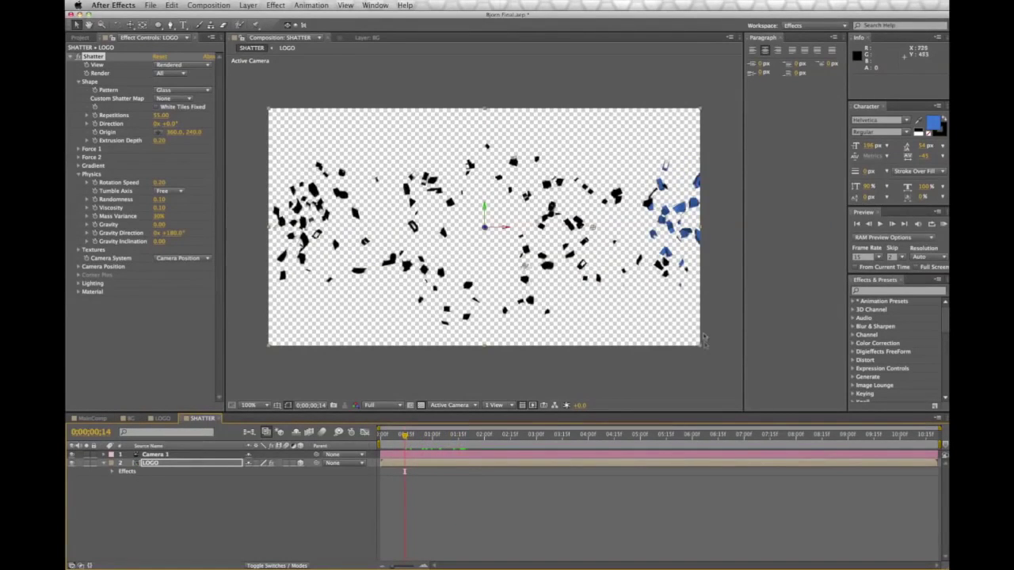
pyautogui.click(381, 406)
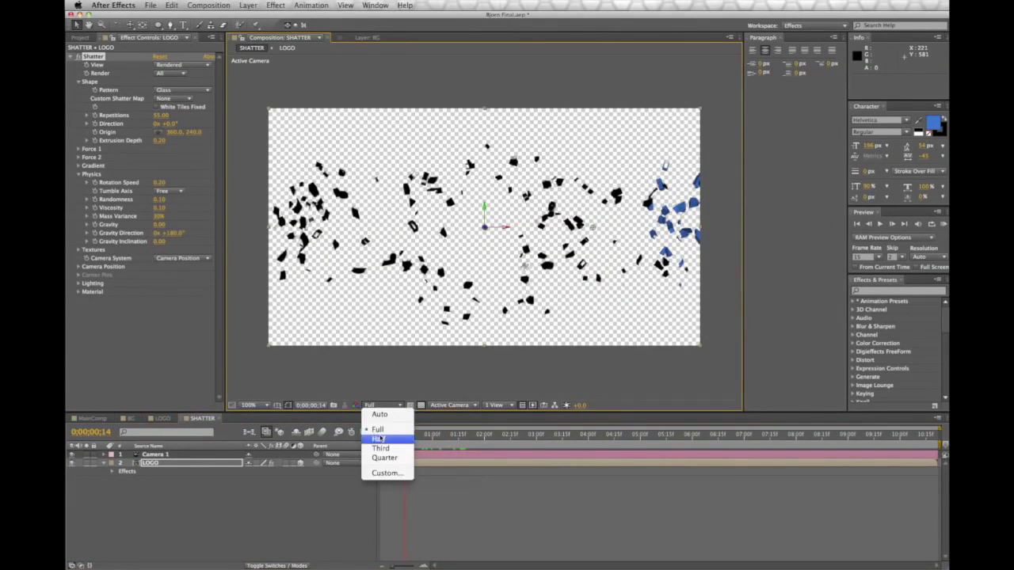
pyautogui.click(378, 430)
pyautogui.moveTo(404, 438)
pyautogui.mouseDown()
pyautogui.moveTo(374, 440)
pyautogui.moveTo(403, 439)
pyautogui.mouseUp()
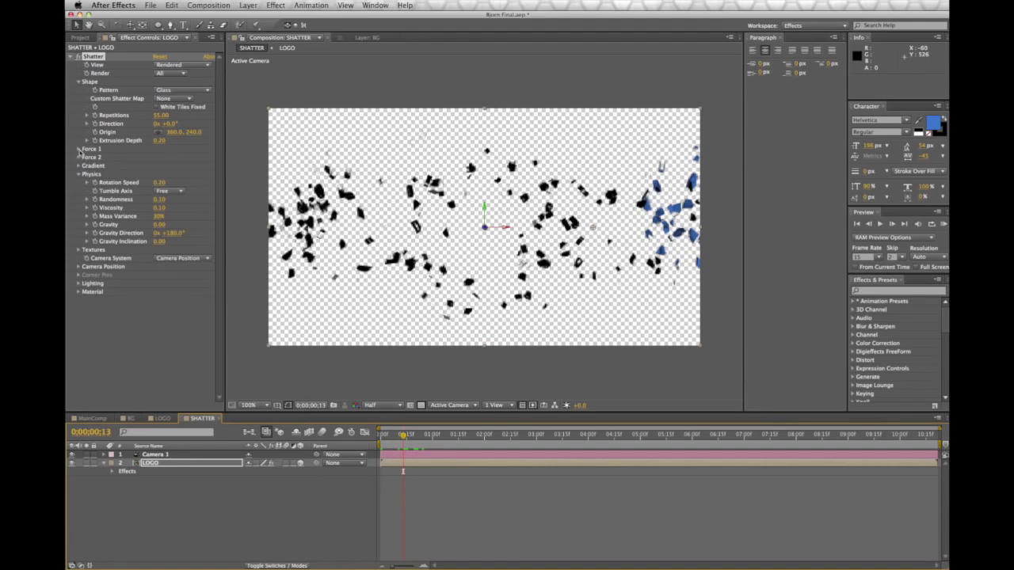
# Step: Set Force 1's Depth to 0.15 in the Shatter effect and scrub back to the first frame to check the explosion
pyautogui.click(79, 149)
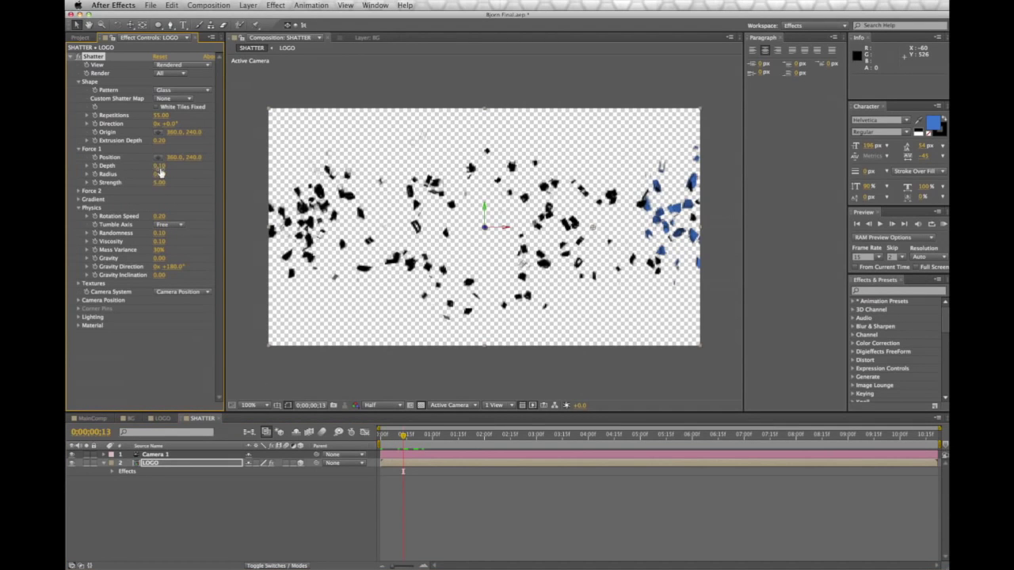
pyautogui.moveTo(162, 166)
pyautogui.mouseDown()
pyautogui.moveTo(182, 168)
pyautogui.moveTo(166, 172)
pyautogui.mouseUp()
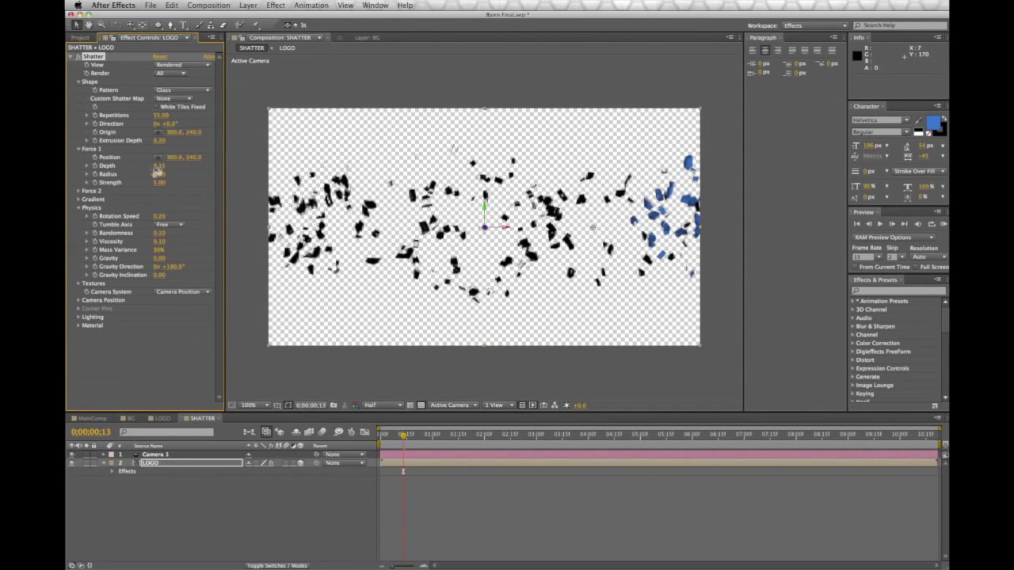
pyautogui.moveTo(160, 166); pyautogui.dragTo(161, 166)
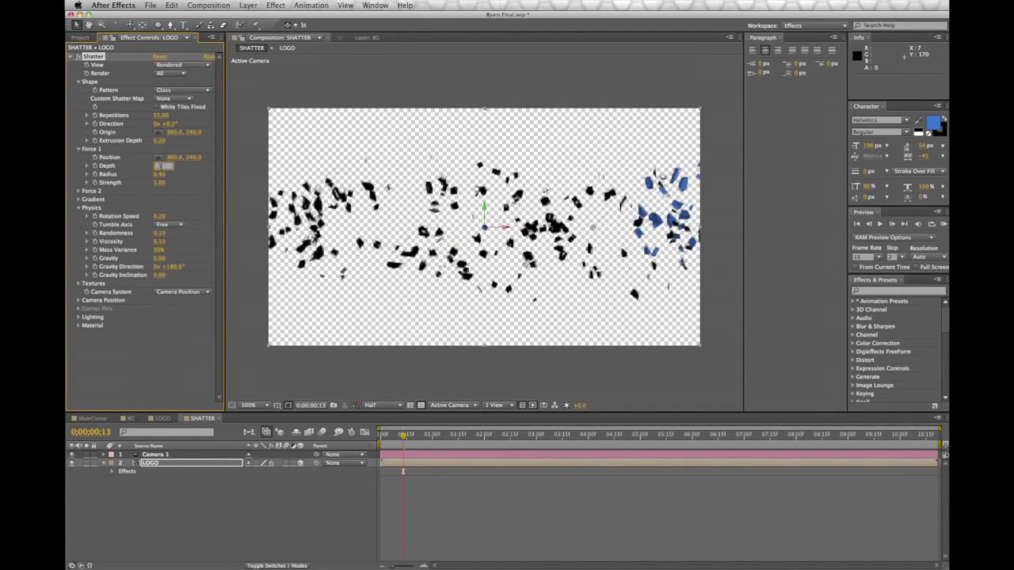
pyautogui.press('Return')
pyautogui.moveTo(403, 435); pyautogui.dragTo(369, 458)
# Step: Lower Force 1's Strength to 2.80, scrub through the break to preview it, and deselect the LOGO layer
pyautogui.click(159, 183)
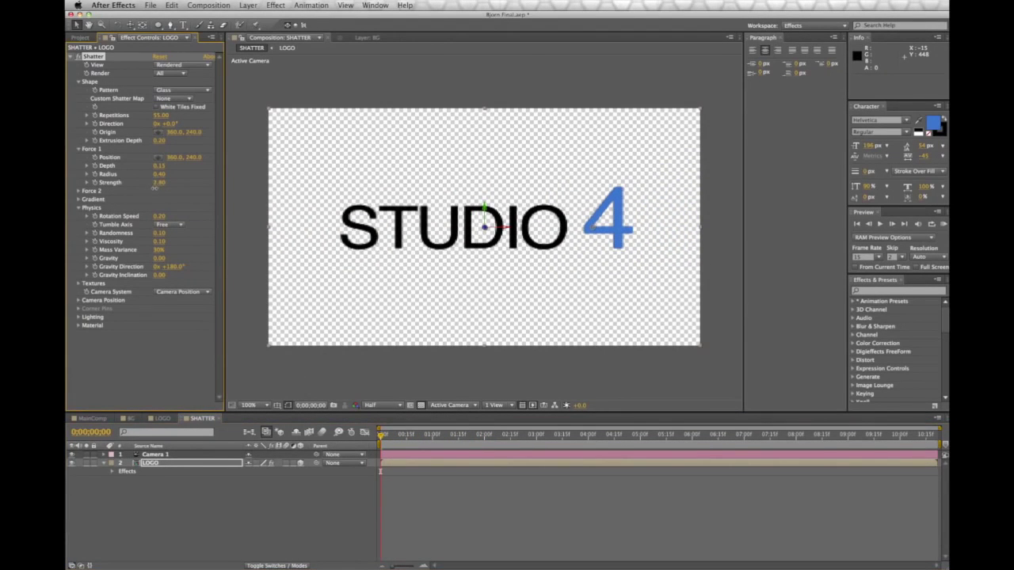
pyautogui.moveTo(382, 436); pyautogui.dragTo(375, 457)
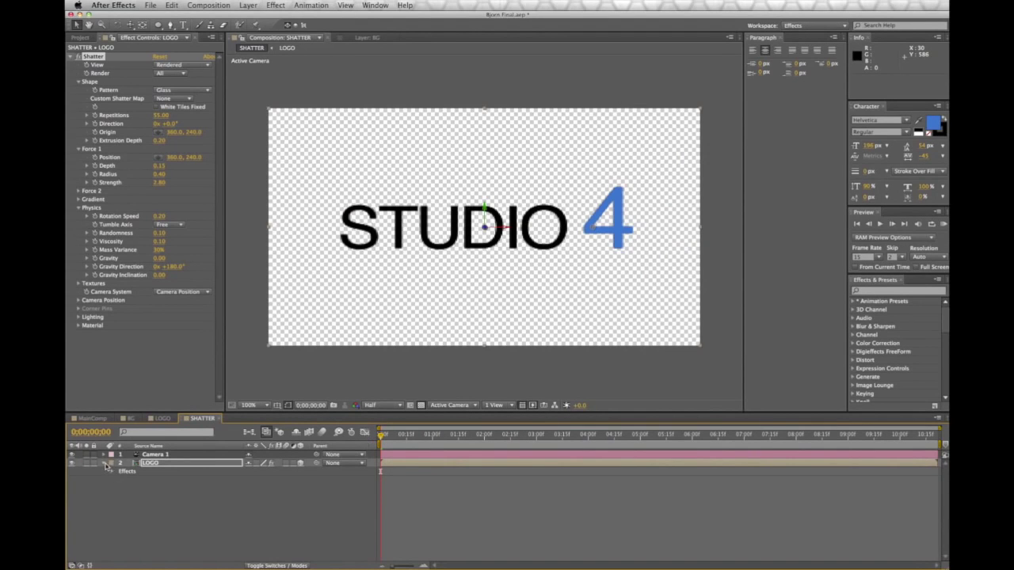
pyautogui.click(383, 391)
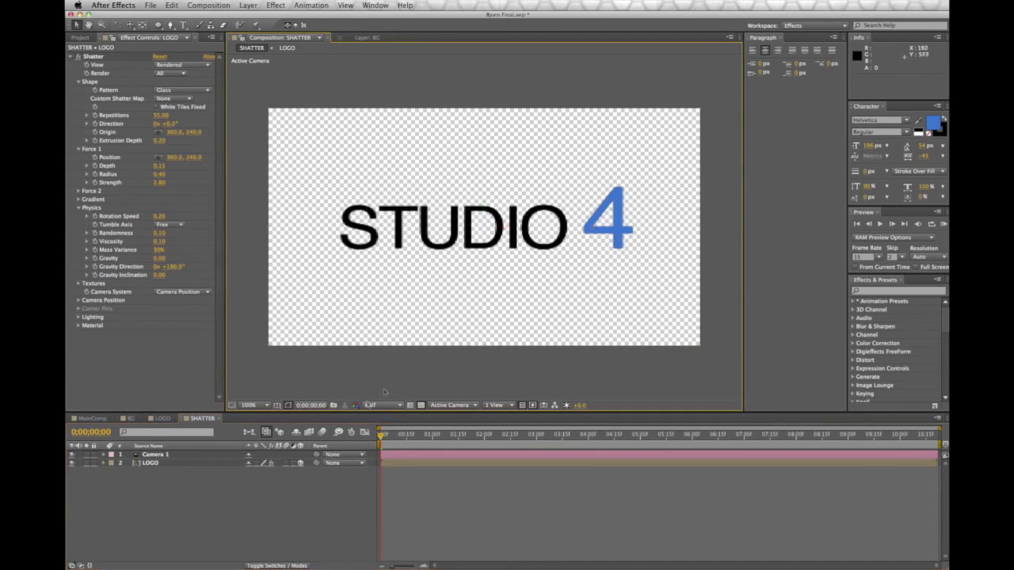
# Step: Add keyframes for Camera 1's Point of Interest, Position and Orientation at the first frame
pyautogui.click(162, 455)
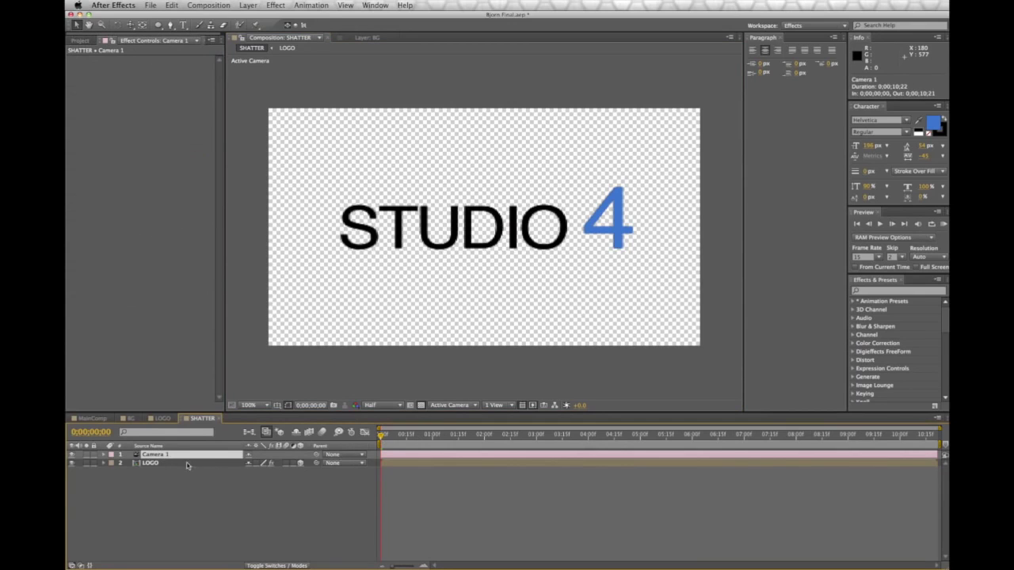
pyautogui.click(102, 457)
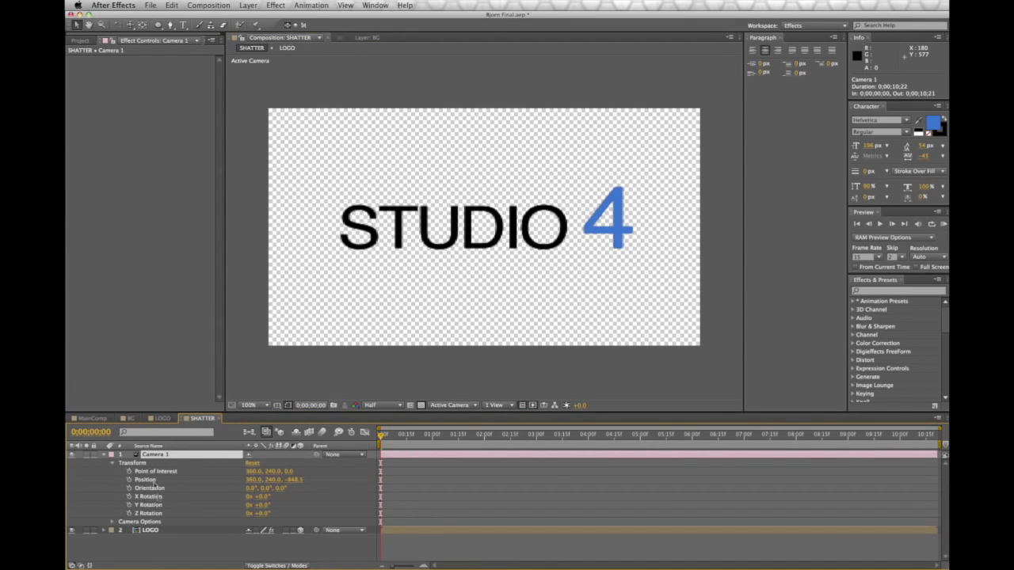
pyautogui.click(128, 471)
pyautogui.click(129, 479)
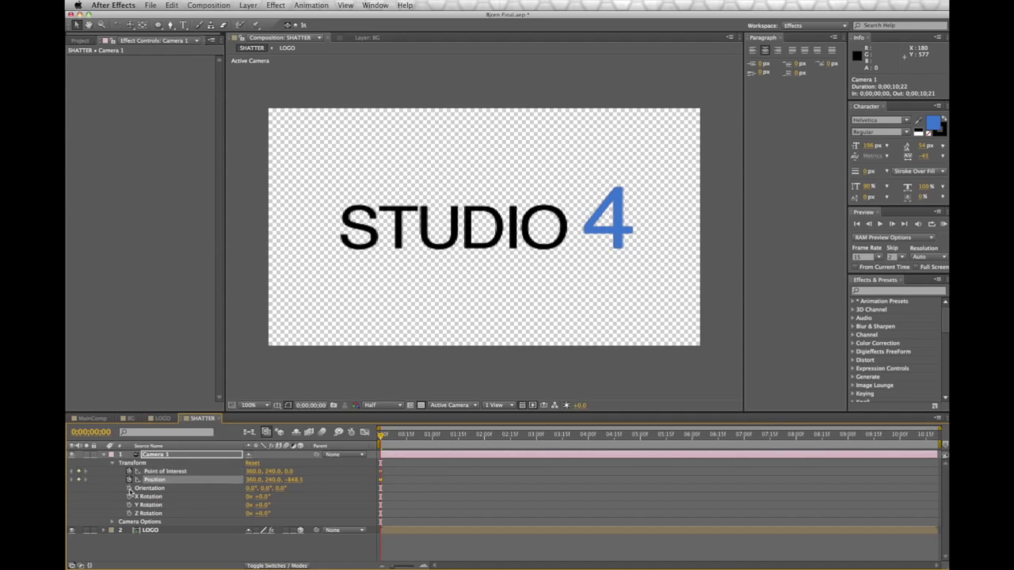
pyautogui.click(128, 488)
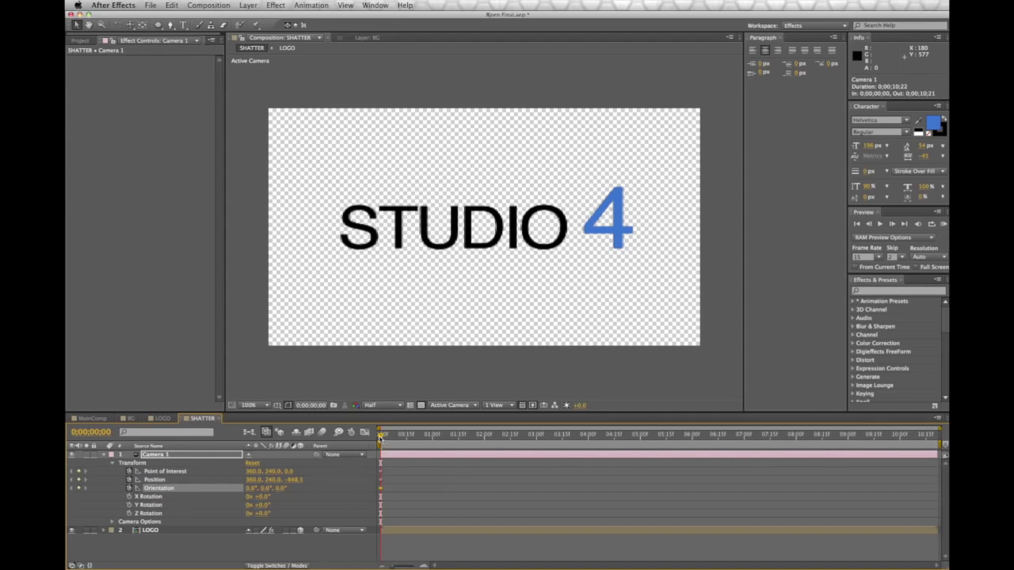
# Step: At 0;00;03;09, move Camera 1 closer to a Z position of about -465.5 and set its Z orientation to 31°
pyautogui.moveTo(380, 437); pyautogui.dragTo(551, 458)
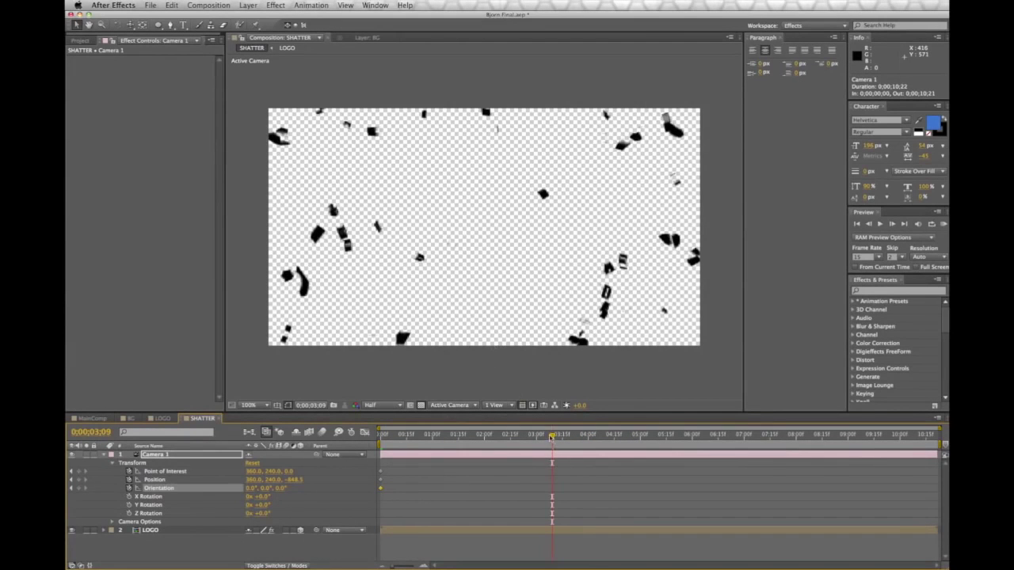
pyautogui.moveTo(293, 480); pyautogui.dragTo(503, 507)
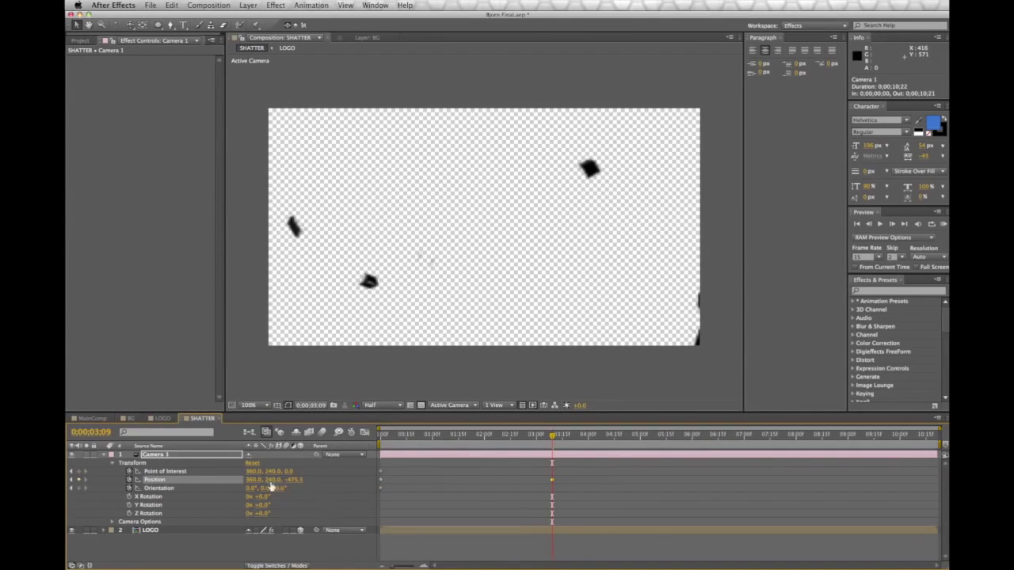
pyautogui.moveTo(278, 490); pyautogui.dragTo(300, 481)
# Step: Track Camera 1 in XY to about 458, 257 at 0;00;03;09 and push its Z position in to about -193.5
pyautogui.click(130, 28)
pyautogui.moveTo(605, 209); pyautogui.dragTo(502, 253)
pyautogui.click(130, 28)
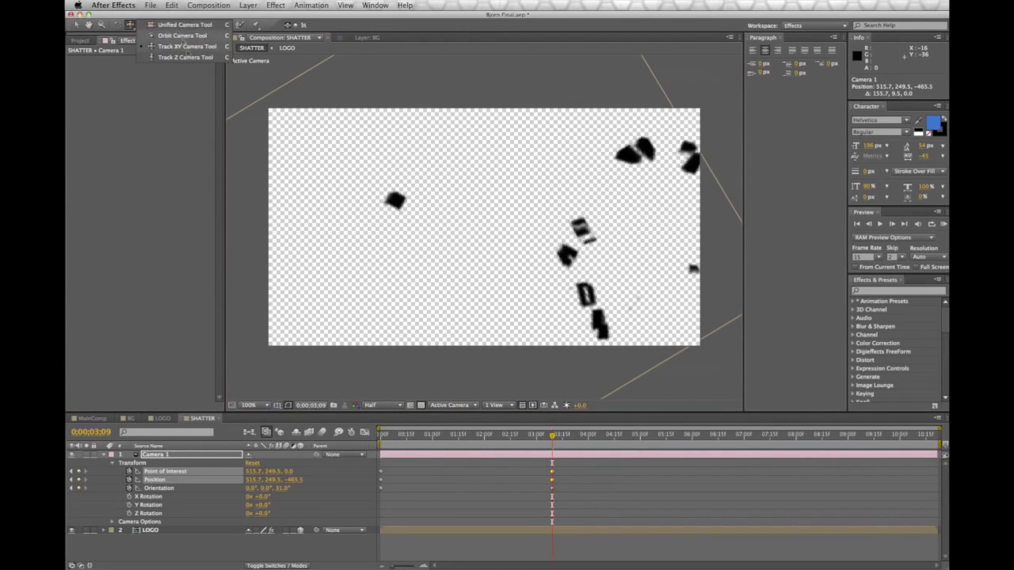
pyautogui.click(186, 49)
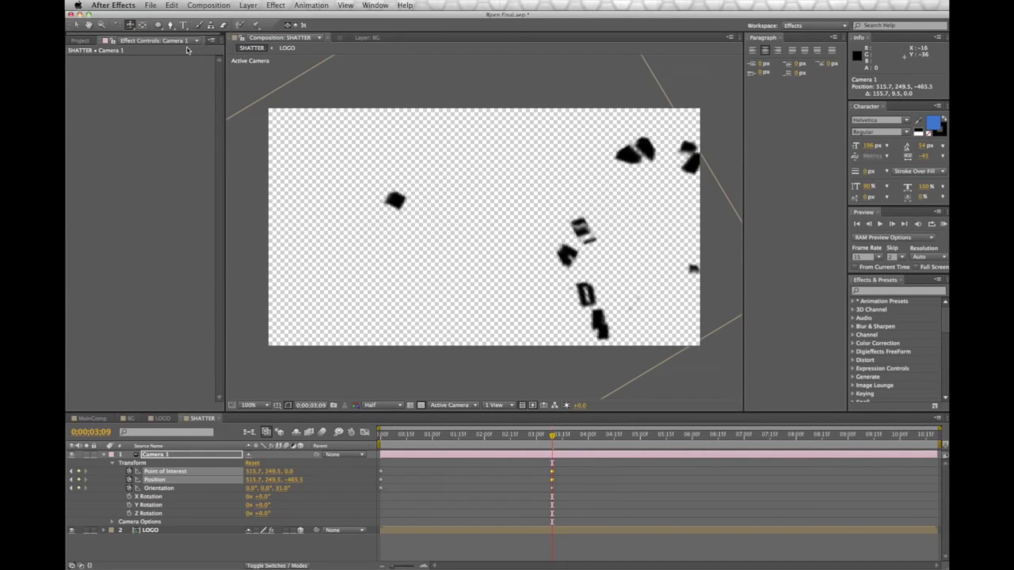
pyautogui.moveTo(584, 263); pyautogui.dragTo(607, 247)
pyautogui.moveTo(457, 247); pyautogui.dragTo(498, 230)
pyautogui.moveTo(299, 483); pyautogui.dragTo(435, 490)
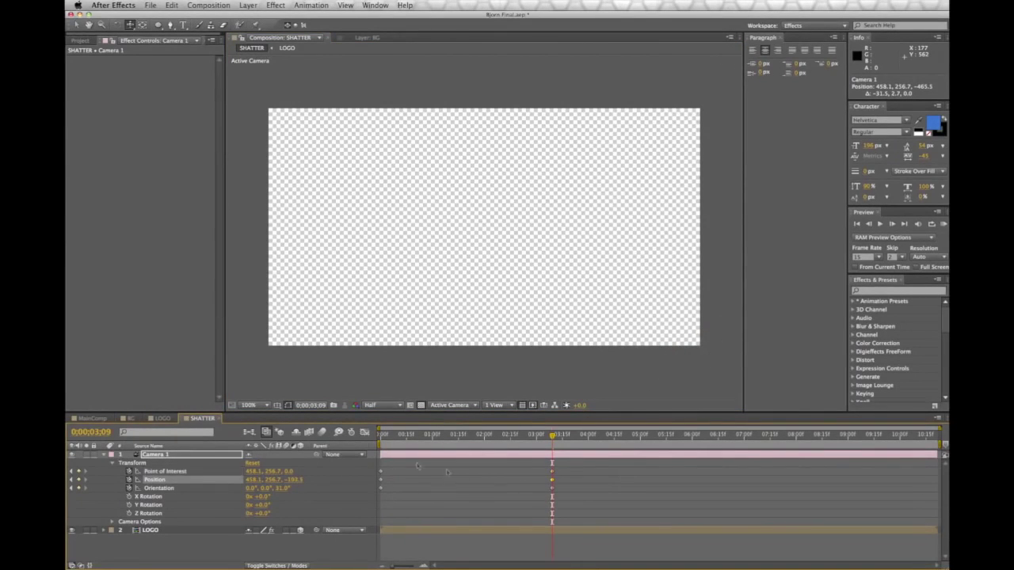
pyautogui.click(105, 455)
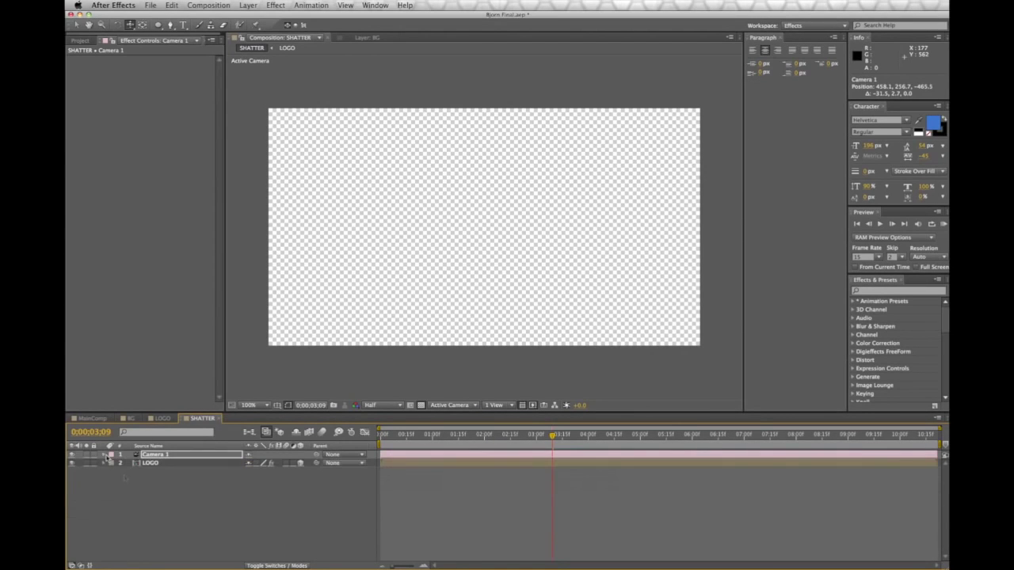
pyautogui.click(220, 528)
# Step: Scrub and repeatedly play the SHATTER composition from the first frame to review the camera moving through the shards
pyautogui.moveTo(553, 441); pyautogui.dragTo(574, 442)
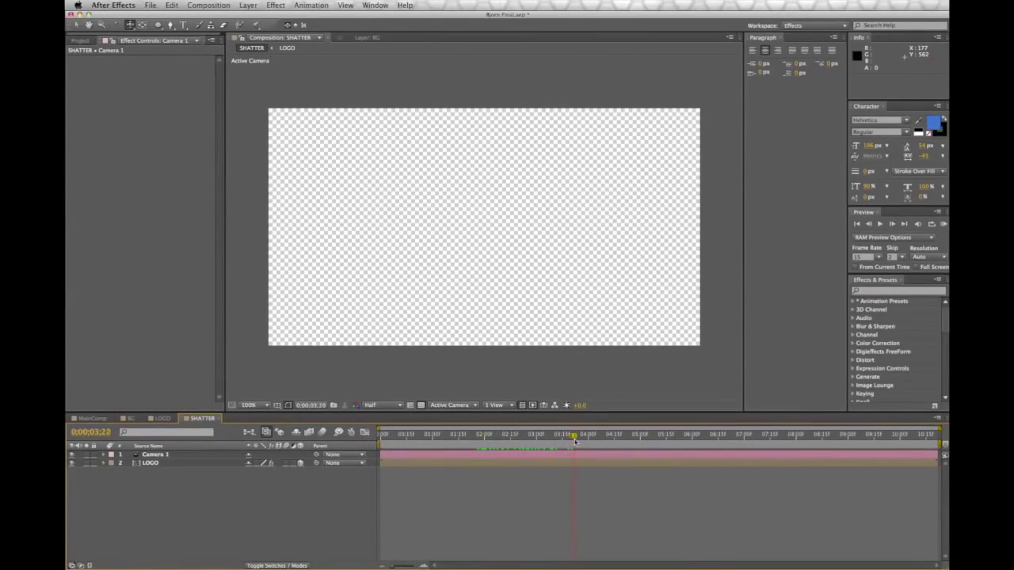
pyautogui.moveTo(513, 444); pyautogui.dragTo(357, 442)
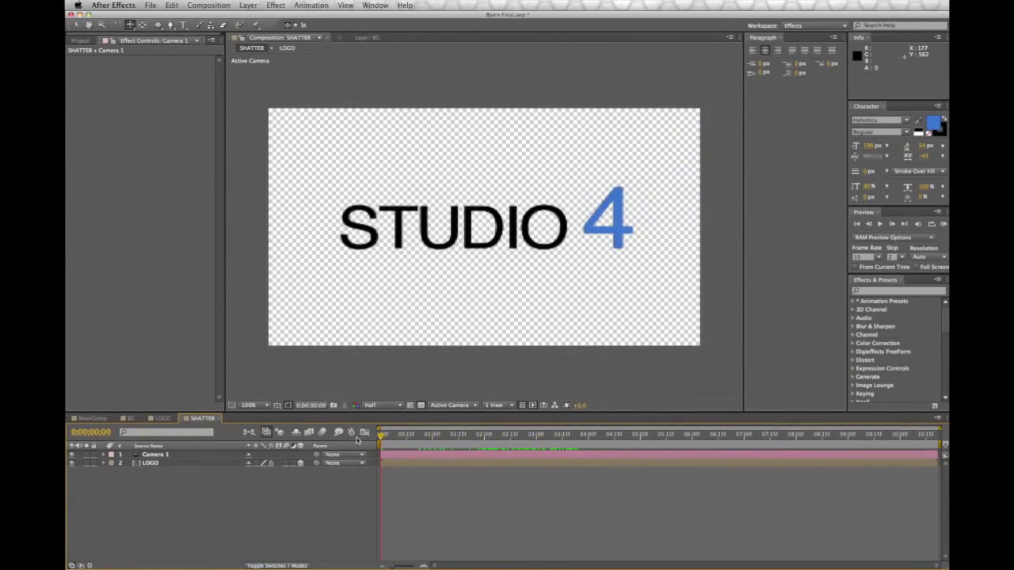
pyautogui.click(881, 225)
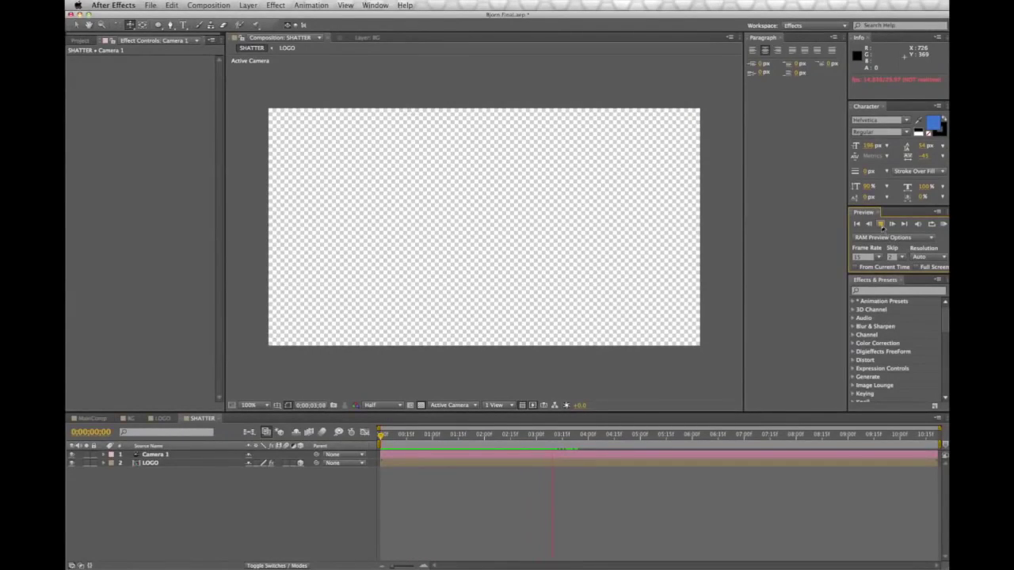
pyautogui.click(382, 438)
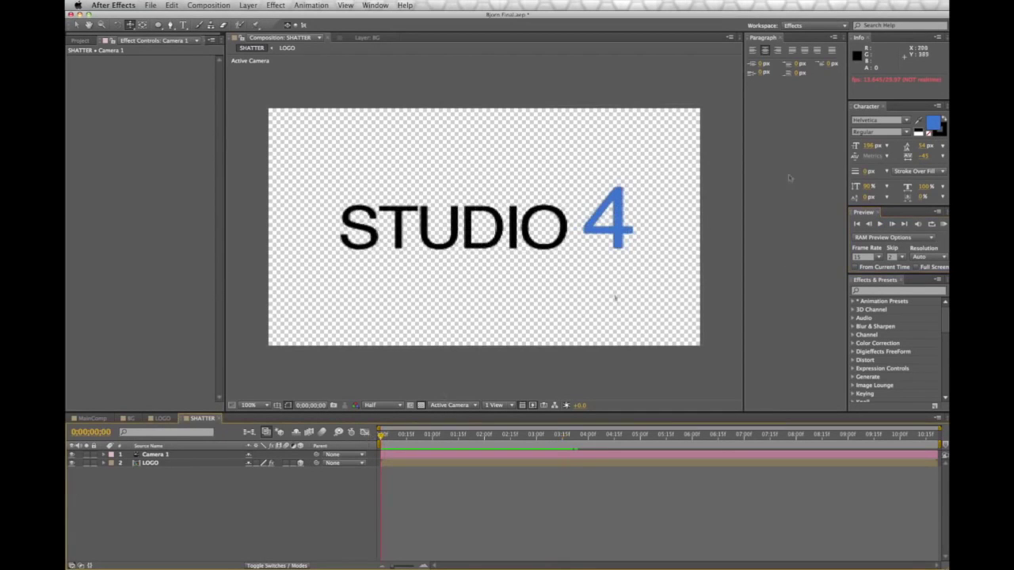
pyautogui.click(882, 227)
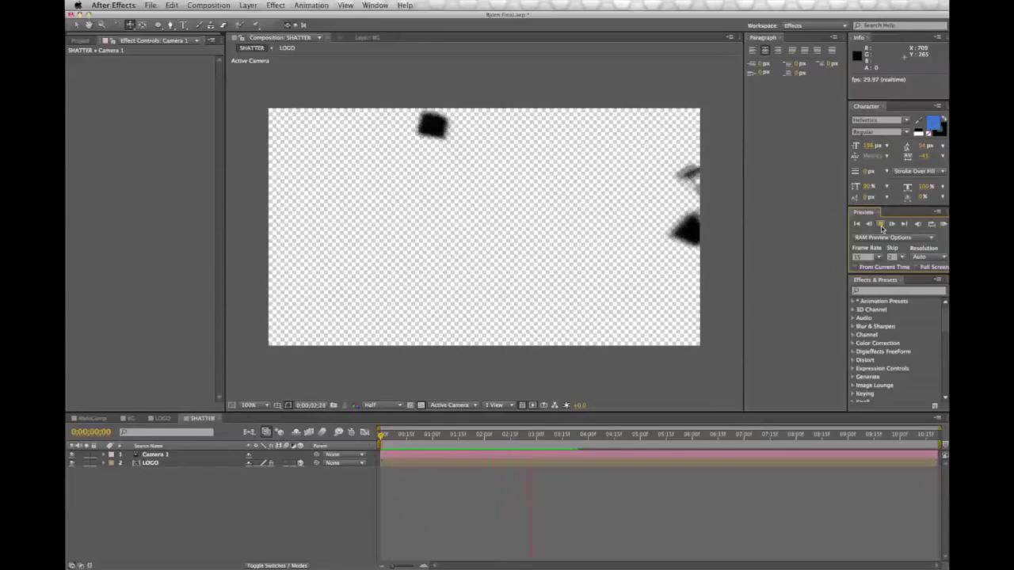
pyautogui.moveTo(544, 438); pyautogui.dragTo(376, 444)
pyautogui.click(880, 225)
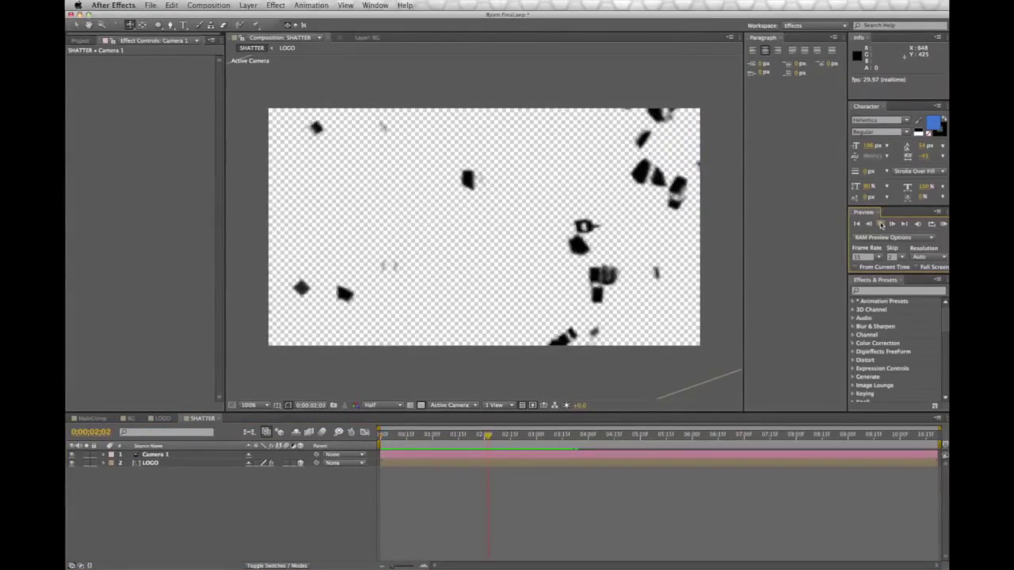
pyautogui.moveTo(413, 436); pyautogui.dragTo(381, 448)
pyautogui.click(879, 224)
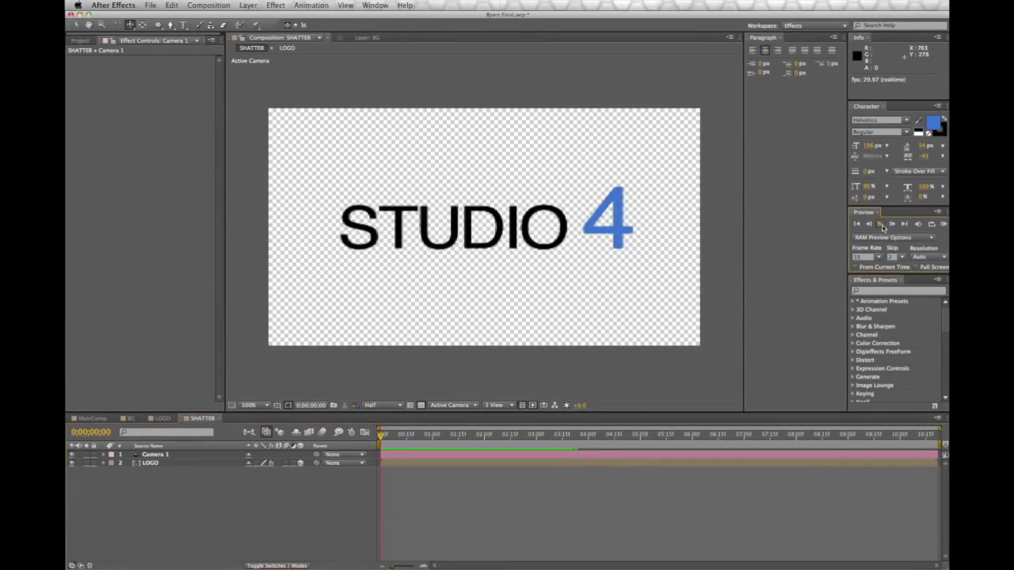
pyautogui.click(882, 228)
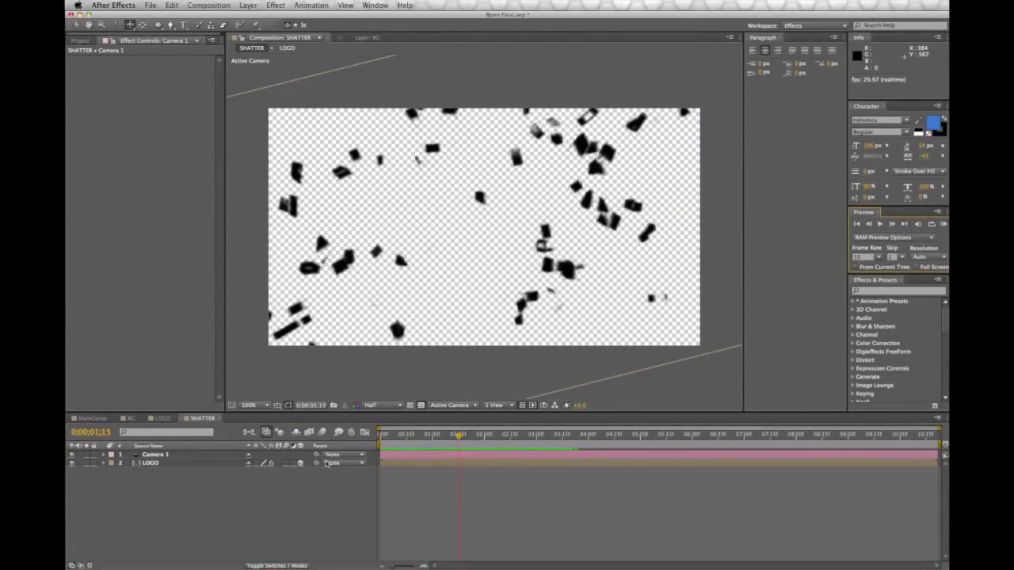
pyautogui.moveTo(387, 439); pyautogui.dragTo(304, 449)
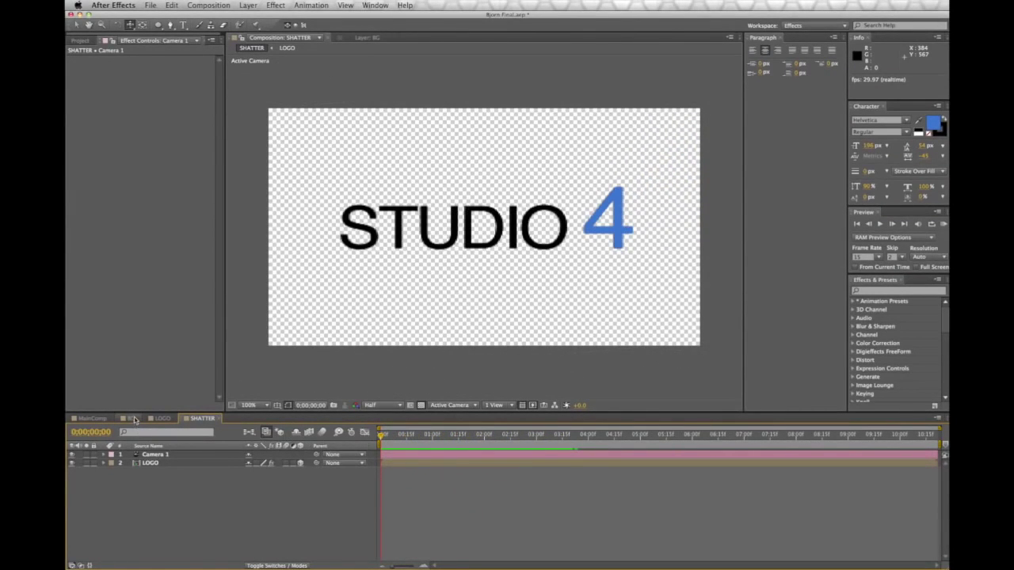
# Step: Add the BG composition to SHATTER as the background layer beneath LOGO
pyautogui.click(83, 40)
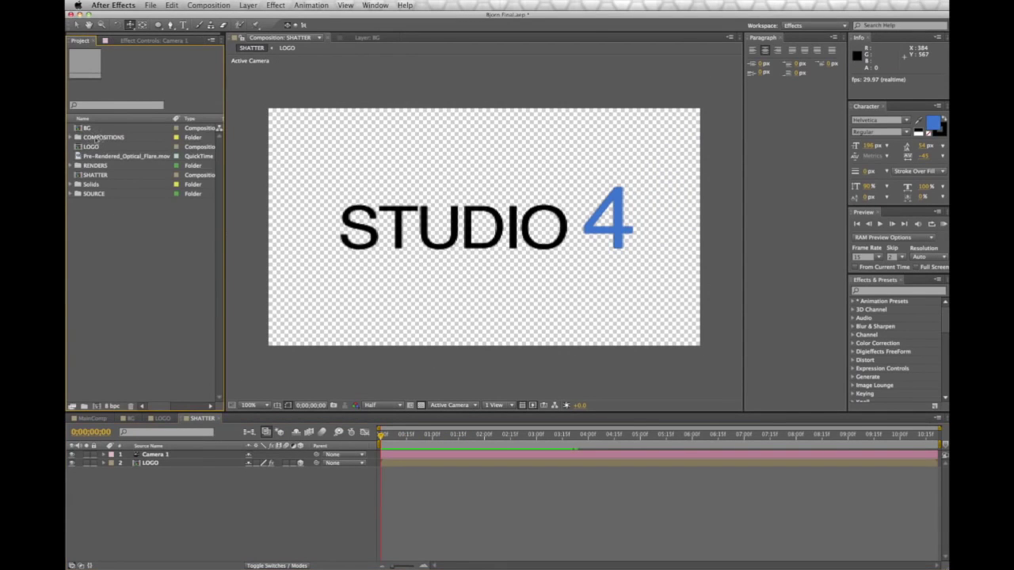
pyautogui.moveTo(95, 130); pyautogui.dragTo(205, 515)
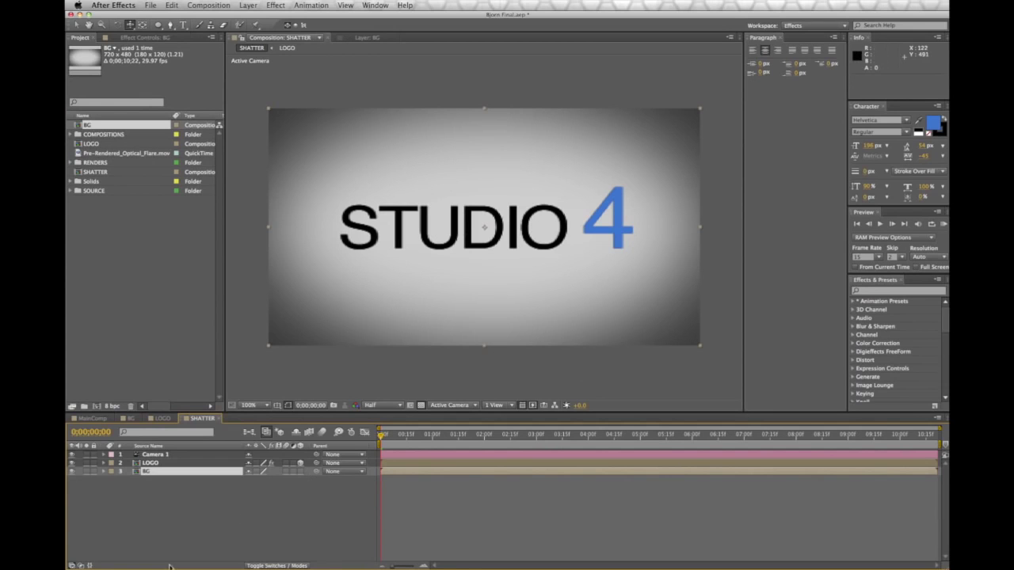
# Step: Create a new 720 × 480 composition named MAIN and place the SHATTER composition in it as a layer
pyautogui.click(208, 5)
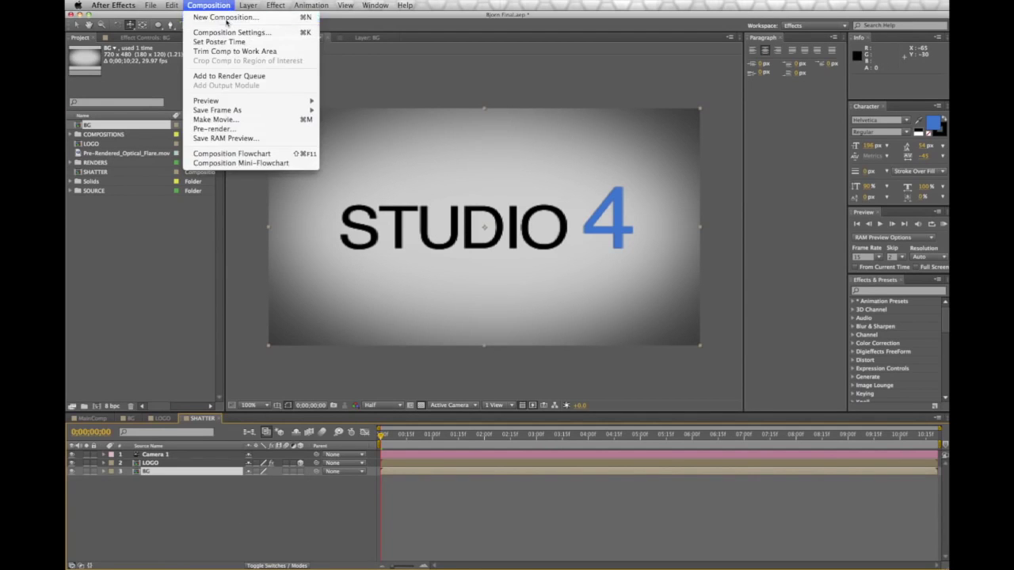
pyautogui.click(228, 21)
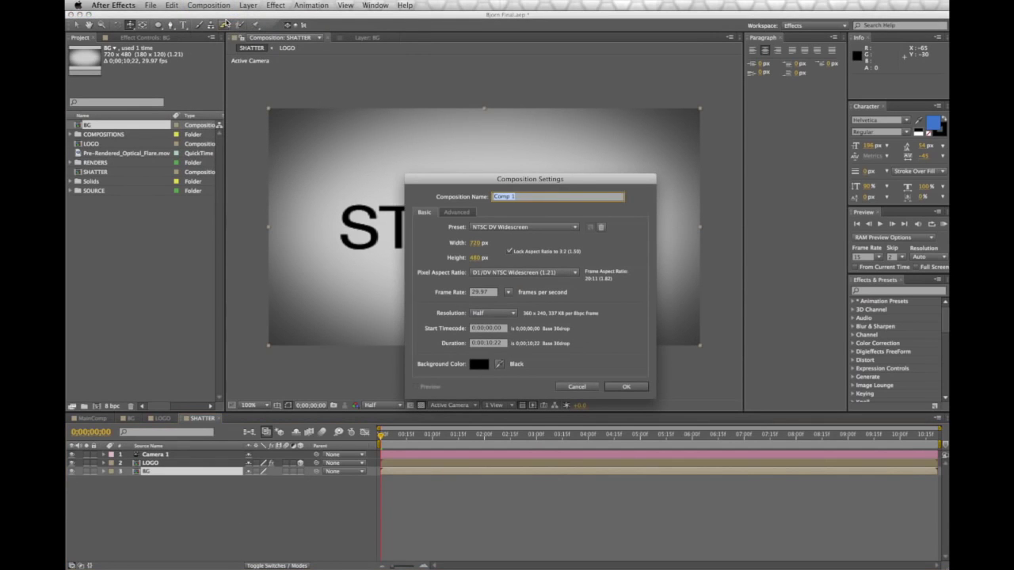
pyautogui.press('Return')
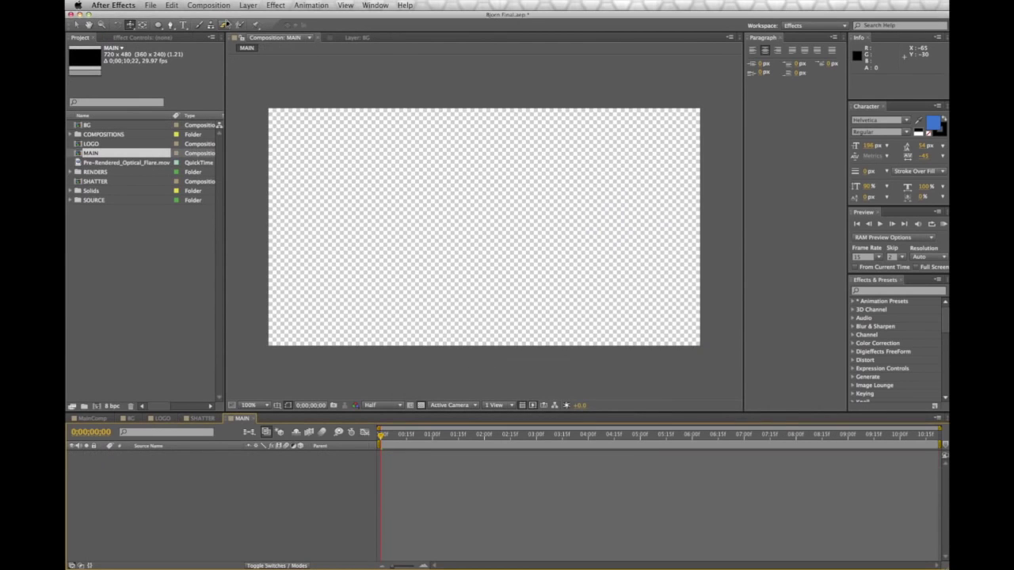
pyautogui.click(96, 182)
pyautogui.moveTo(106, 183); pyautogui.dragTo(211, 467)
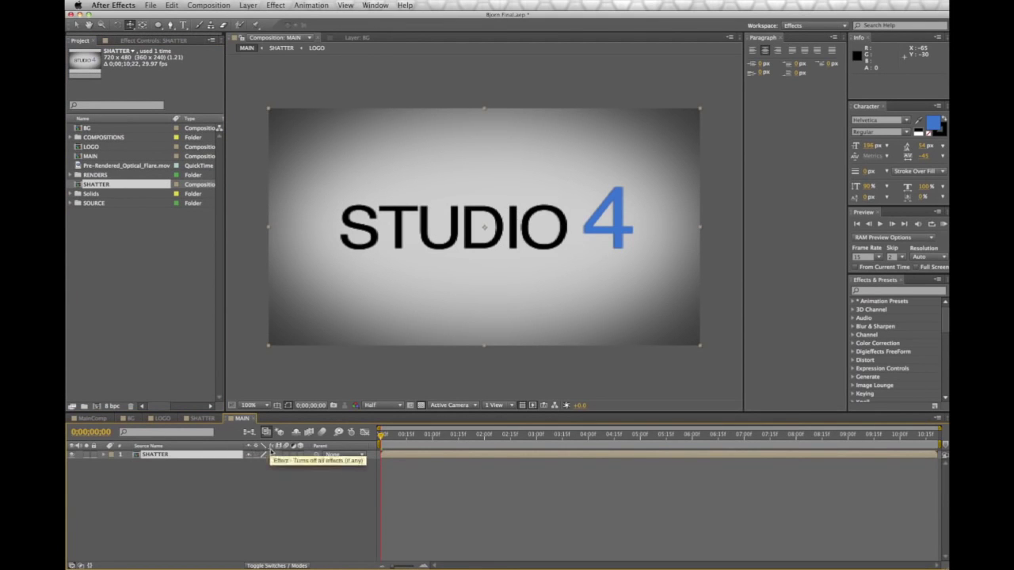
# Step: Enable time remapping on the SHATTER layer in MAIN
pyautogui.moveTo(381, 437)
pyautogui.mouseDown()
pyautogui.moveTo(567, 441)
pyautogui.moveTo(370, 439)
pyautogui.mouseUp()
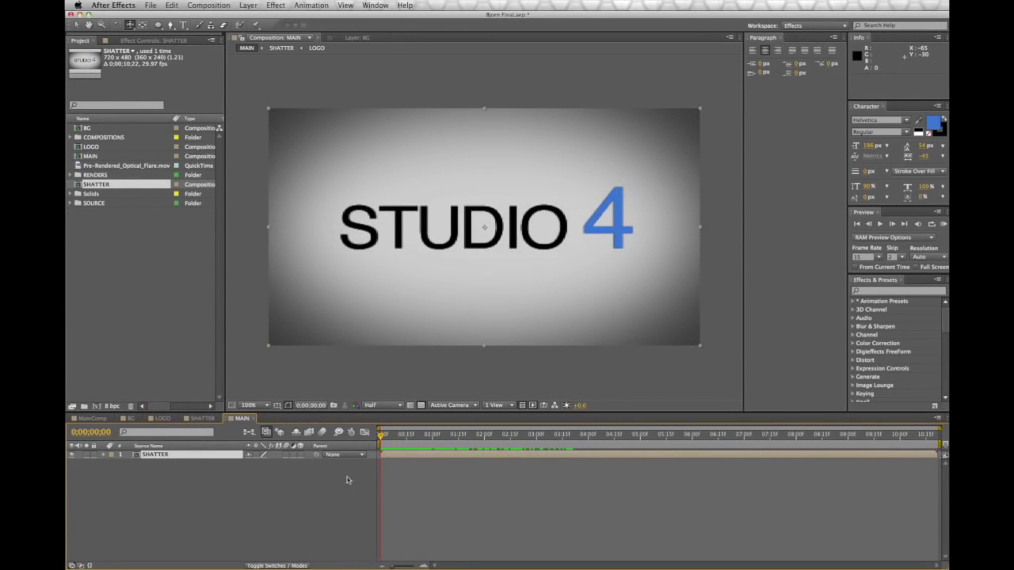
pyautogui.moveTo(380, 441); pyautogui.dragTo(351, 442)
pyautogui.click(154, 457)
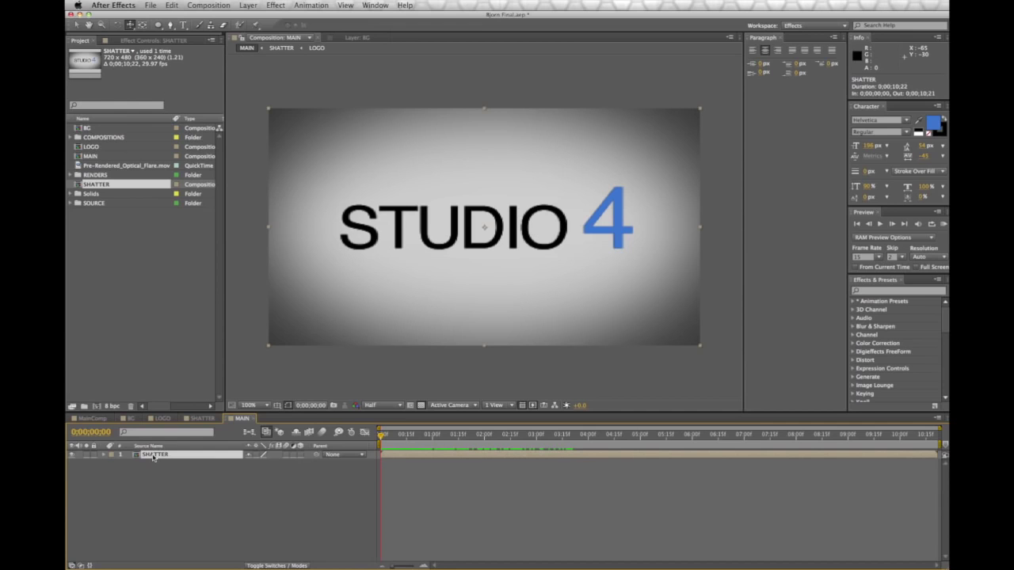
pyautogui.rightClick(154, 457)
pyautogui.moveTo(182, 434)
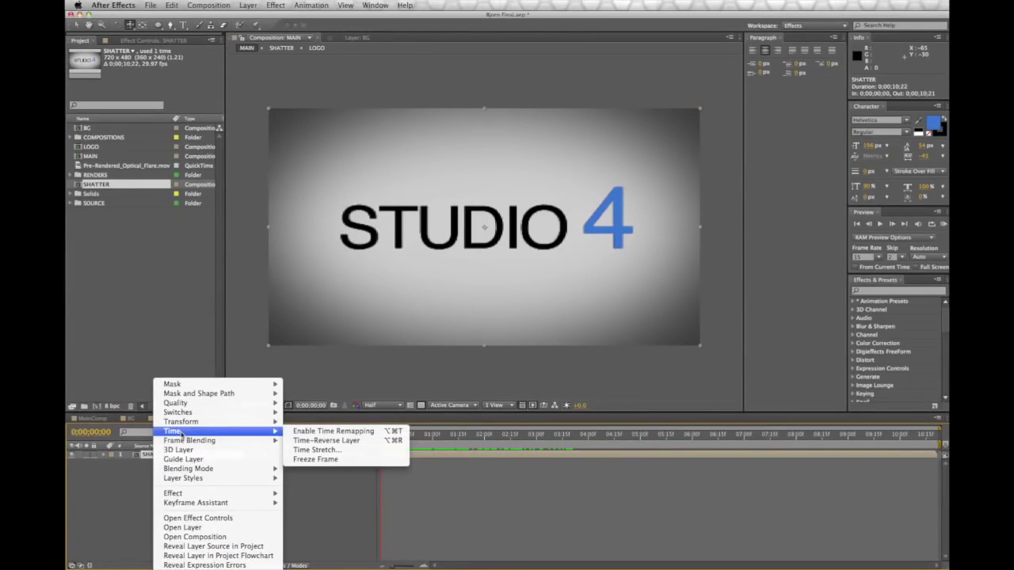
pyautogui.click(334, 430)
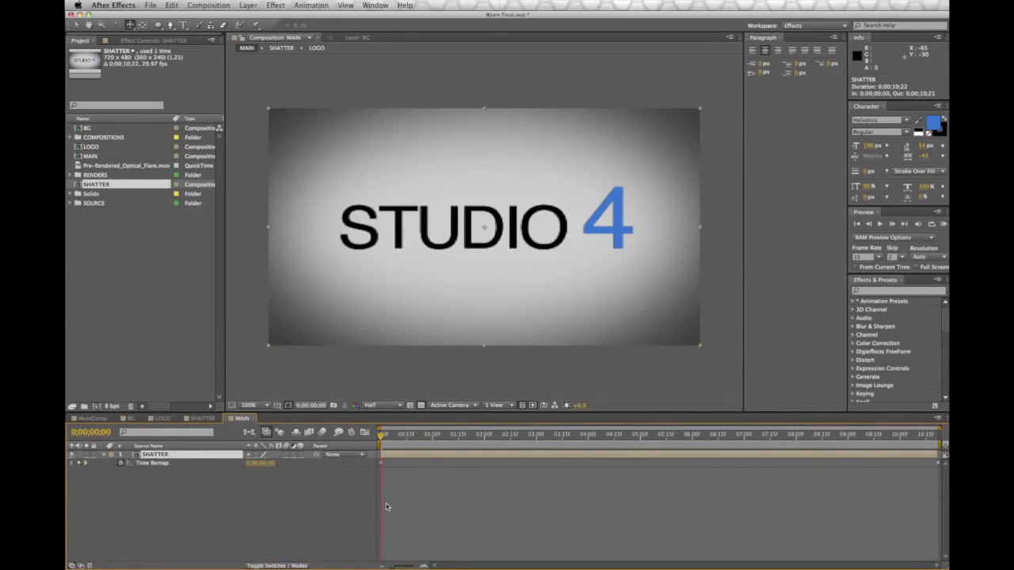
# Step: Add a Time Remap keyframe at 0;00;03;08 and swap it with the first keyframe to reverse the shatter
pyautogui.moveTo(382, 442); pyautogui.dragTo(547, 452)
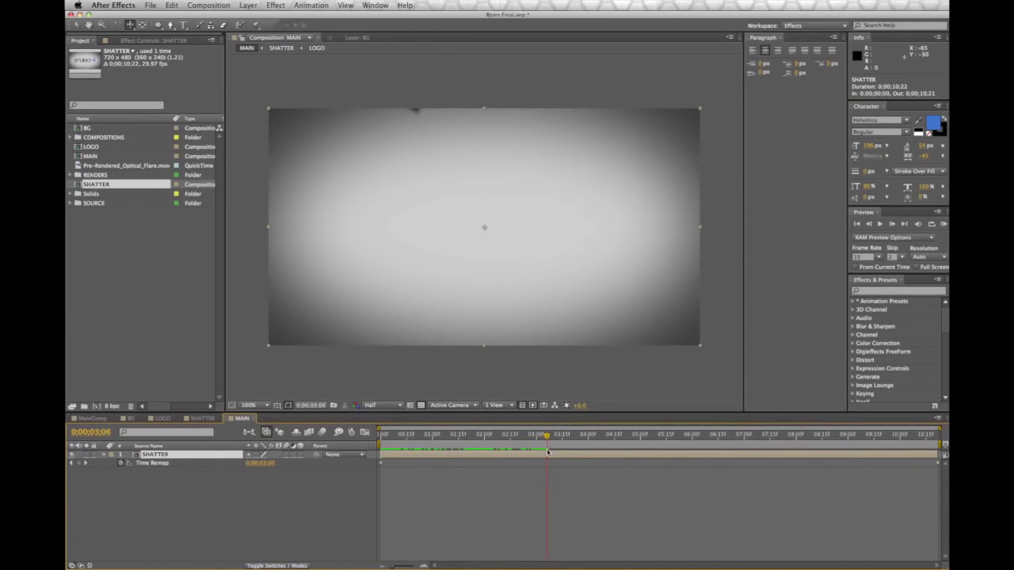
pyautogui.click(81, 464)
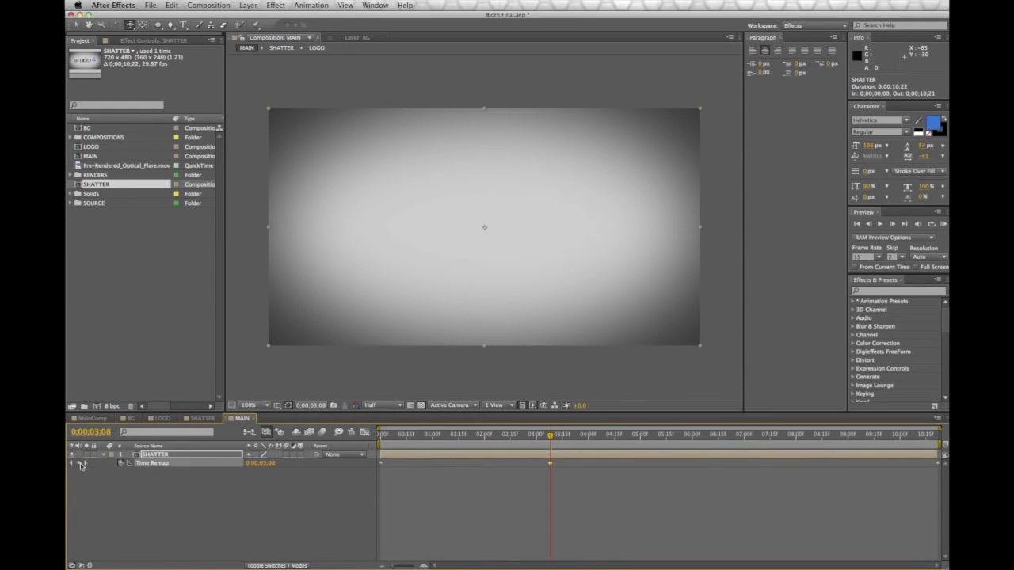
pyautogui.click(550, 465)
pyautogui.moveTo(424, 471); pyautogui.dragTo(551, 473)
pyautogui.moveTo(392, 467); pyautogui.dragTo(382, 448)
pyautogui.click(380, 436)
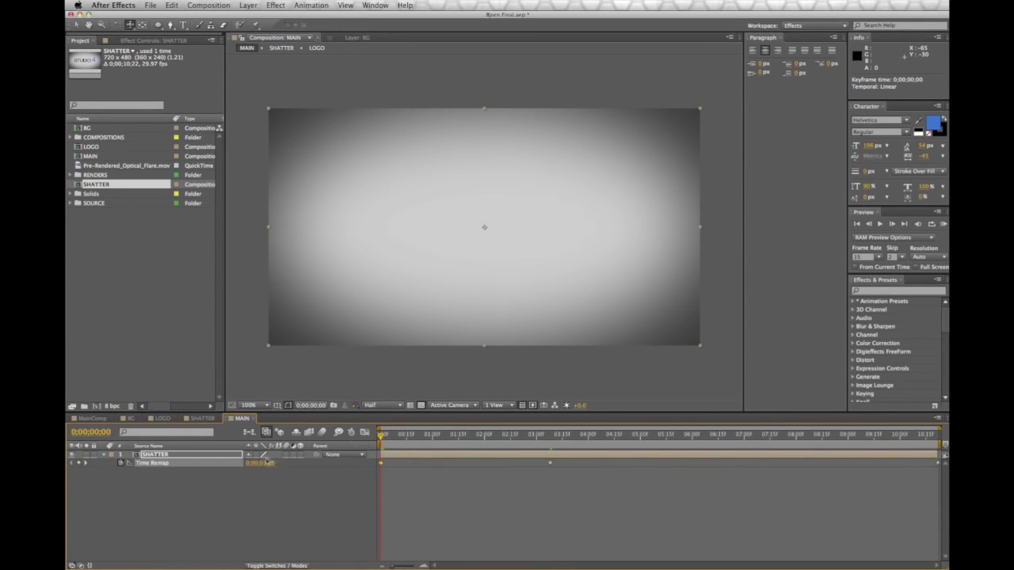
pyautogui.moveTo(382, 437); pyautogui.dragTo(550, 442)
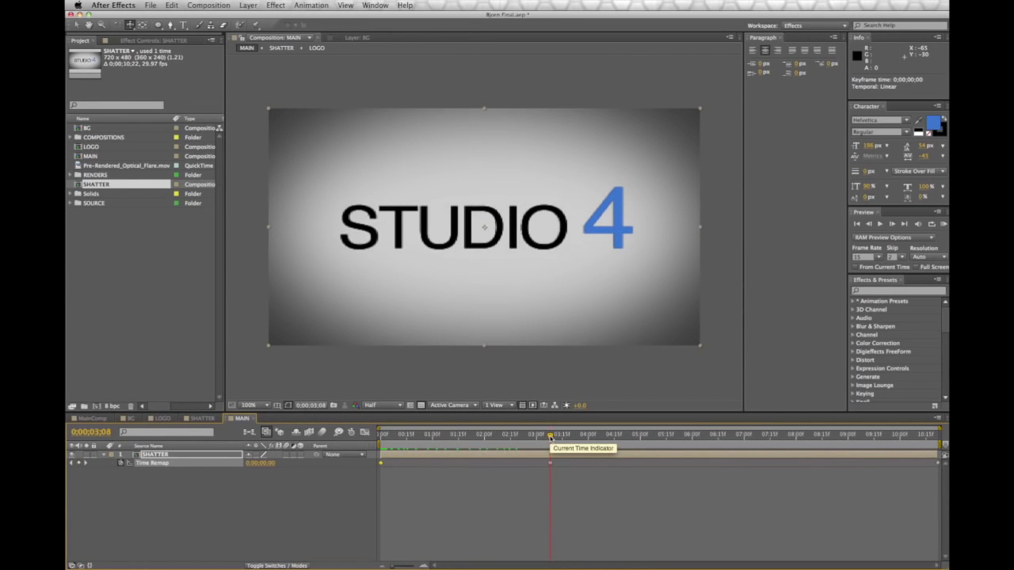
# Step: Delete the Time Remap keyframe at the end of the SHATTER layer and scrub through the reversed shatter
pyautogui.moveTo(551, 437); pyautogui.dragTo(611, 440)
pyautogui.moveTo(931, 460); pyautogui.dragTo(943, 466)
pyautogui.press('Delete')
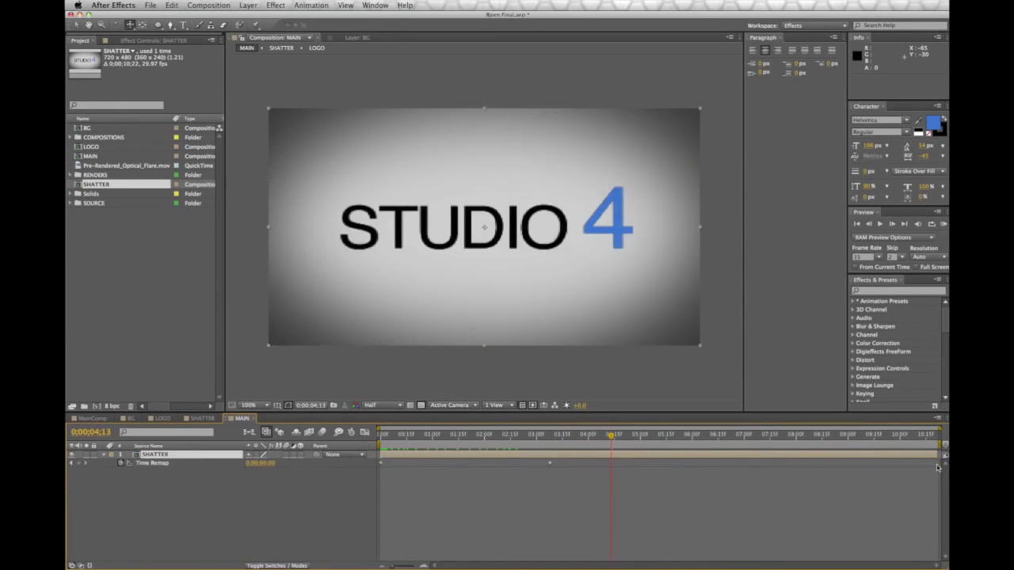
pyautogui.moveTo(539, 438); pyautogui.dragTo(560, 443)
pyautogui.press('Home')
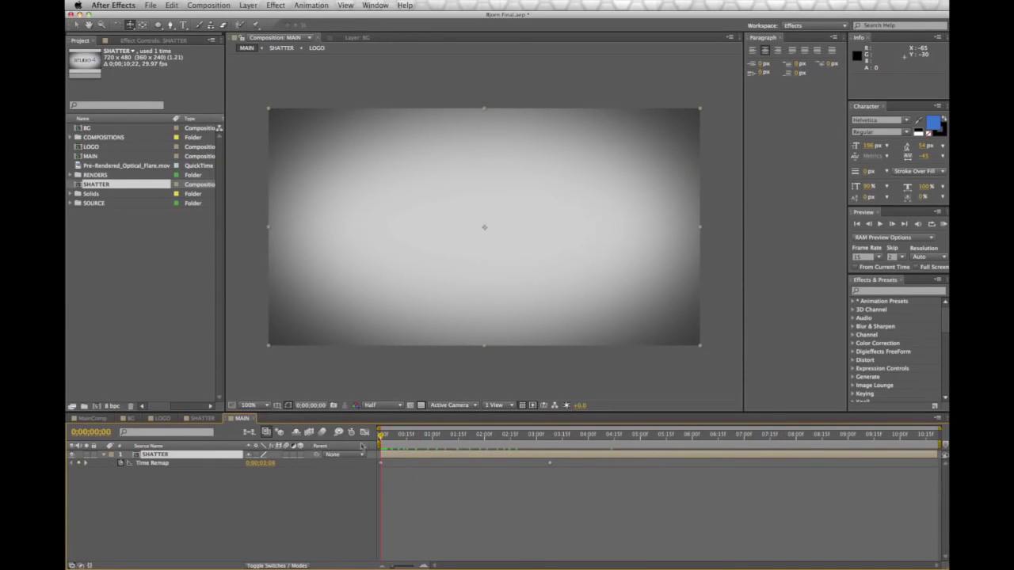
pyautogui.moveTo(383, 435); pyautogui.dragTo(557, 438)
pyautogui.click(343, 388)
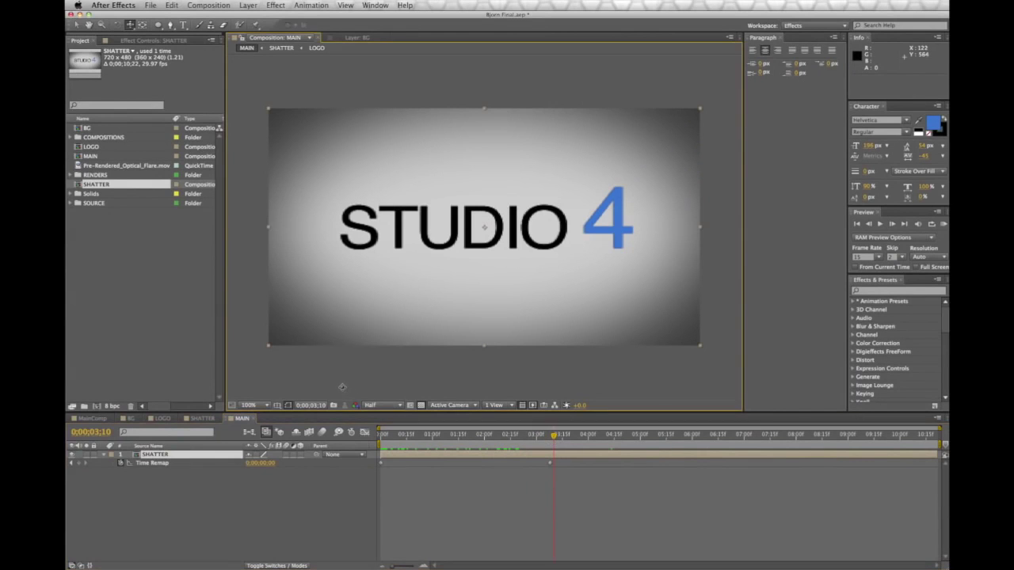
# Step: Place Pre-Rendered_Optical_Flare.mov in MAIN above the SHATTER layer, starting at the first frame
pyautogui.click(167, 343)
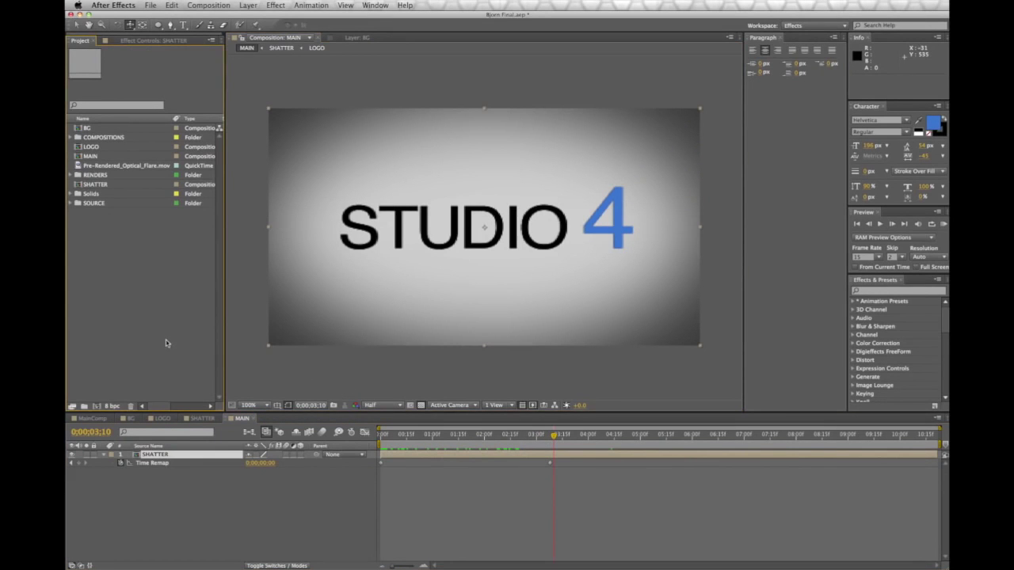
pyautogui.click(77, 26)
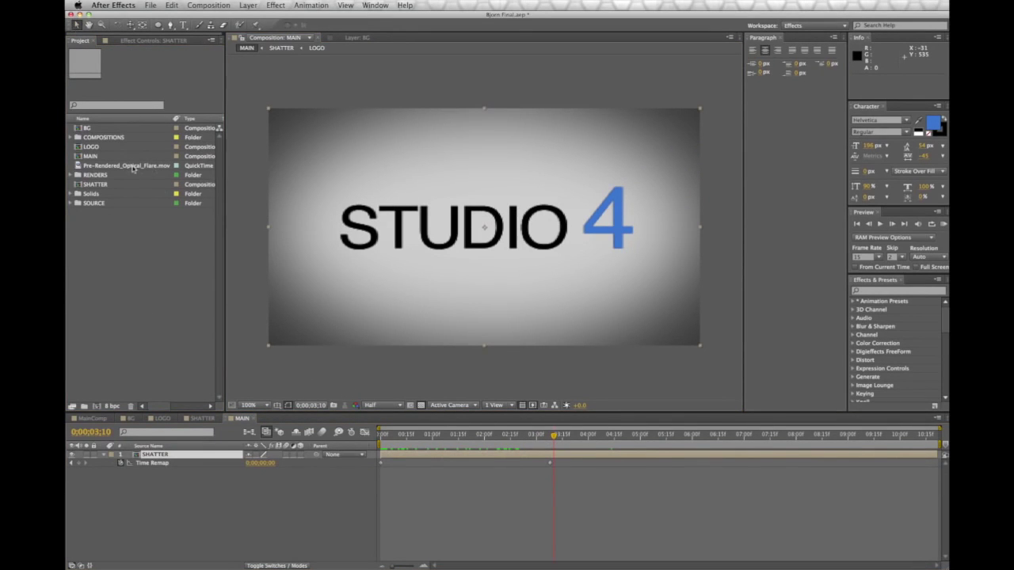
pyautogui.click(133, 166)
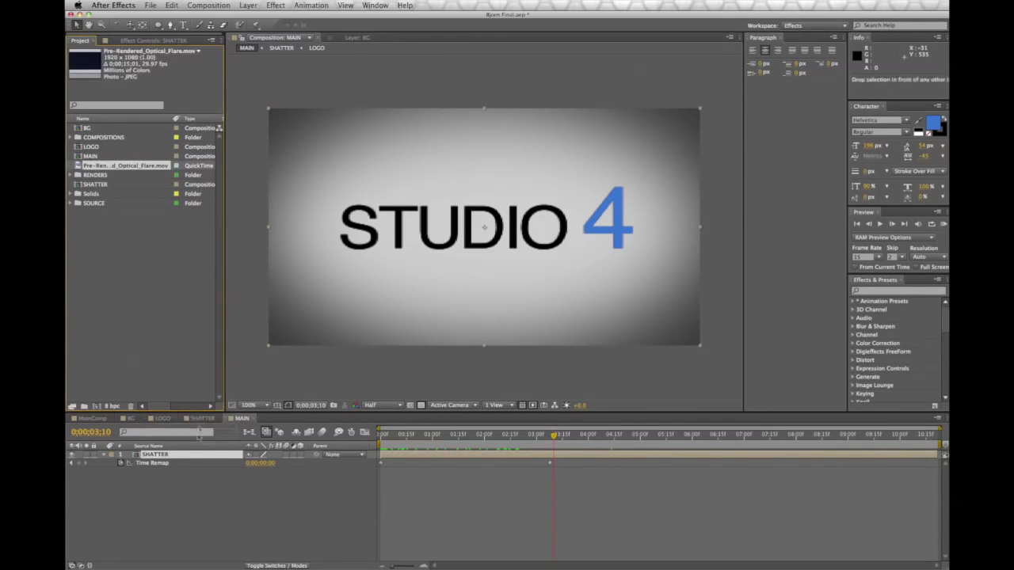
pyautogui.moveTo(196, 452); pyautogui.dragTo(190, 450)
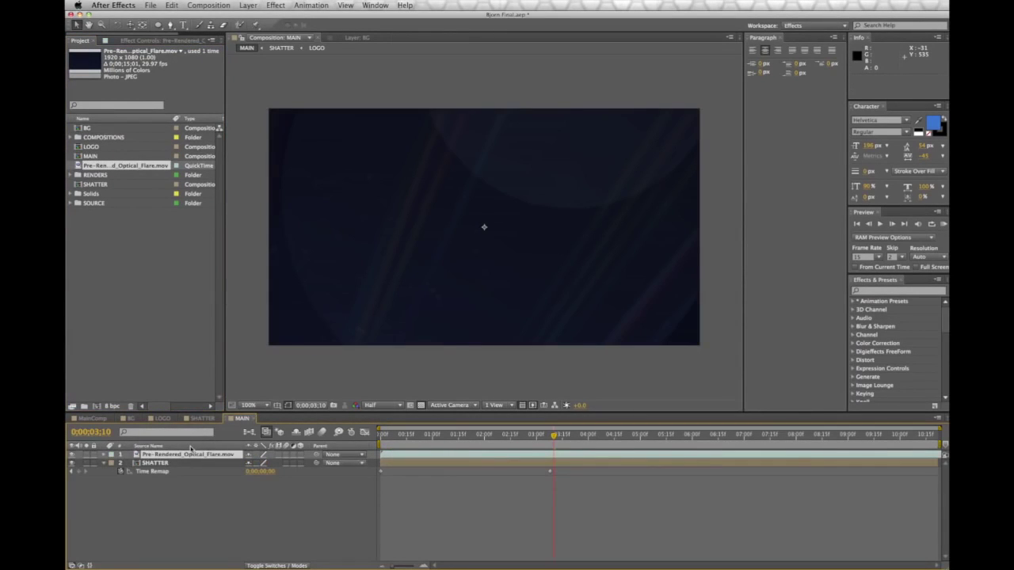
pyautogui.moveTo(394, 441); pyautogui.dragTo(373, 441)
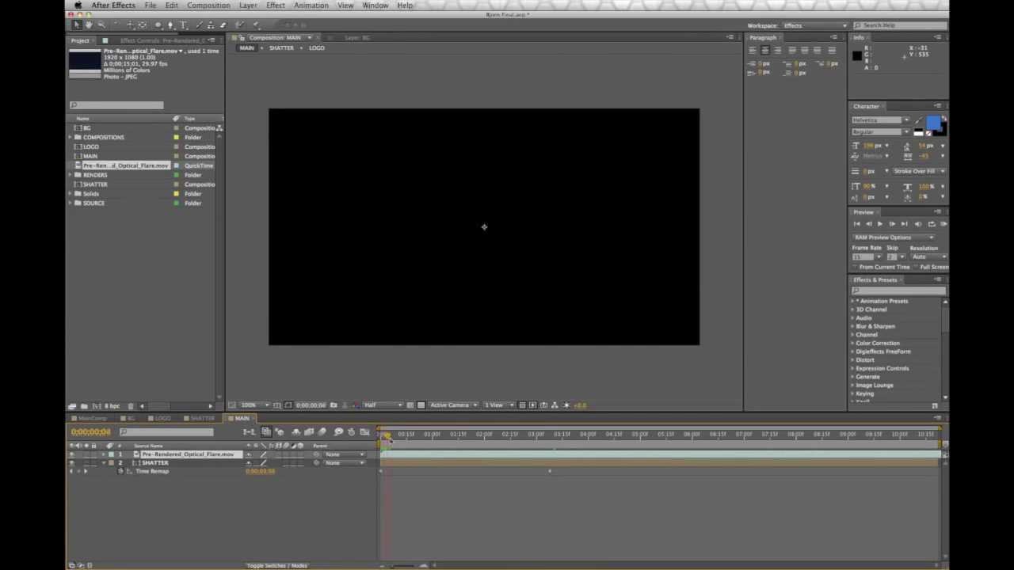
# Step: At 0;00;07;03, scale the optical flare layer down to about 47% so it just covers the MAIN frame
pyautogui.moveTo(443, 445); pyautogui.dragTo(751, 467)
pyautogui.scroll(-3, 576, 323)
pyautogui.click(603, 162)
pyautogui.moveTo(603, 162); pyautogui.dragTo(545, 199)
pyautogui.scroll(3, 545, 199)
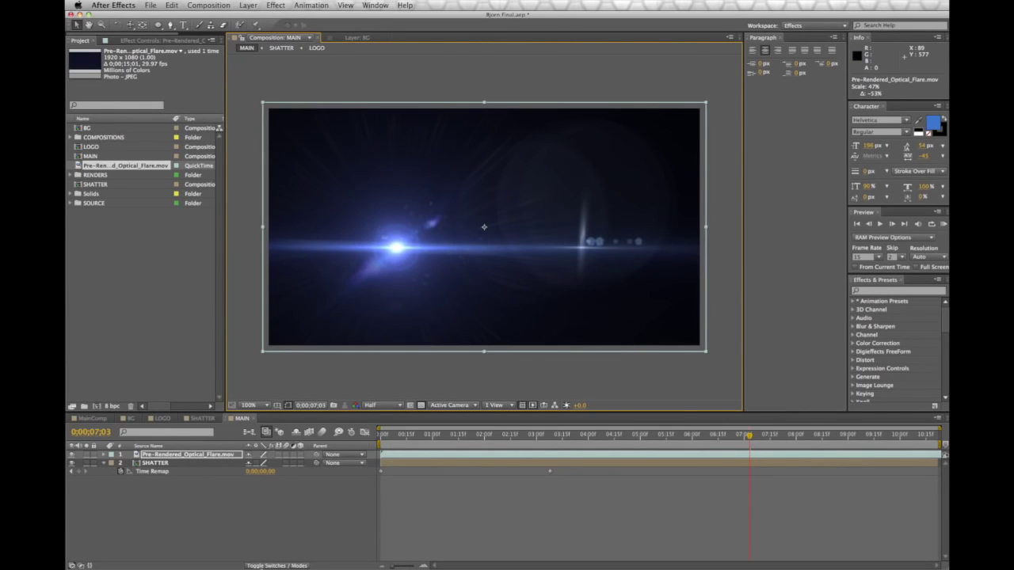
# Step: Set the optical flare layer's blending mode to Add
pyautogui.click(263, 566)
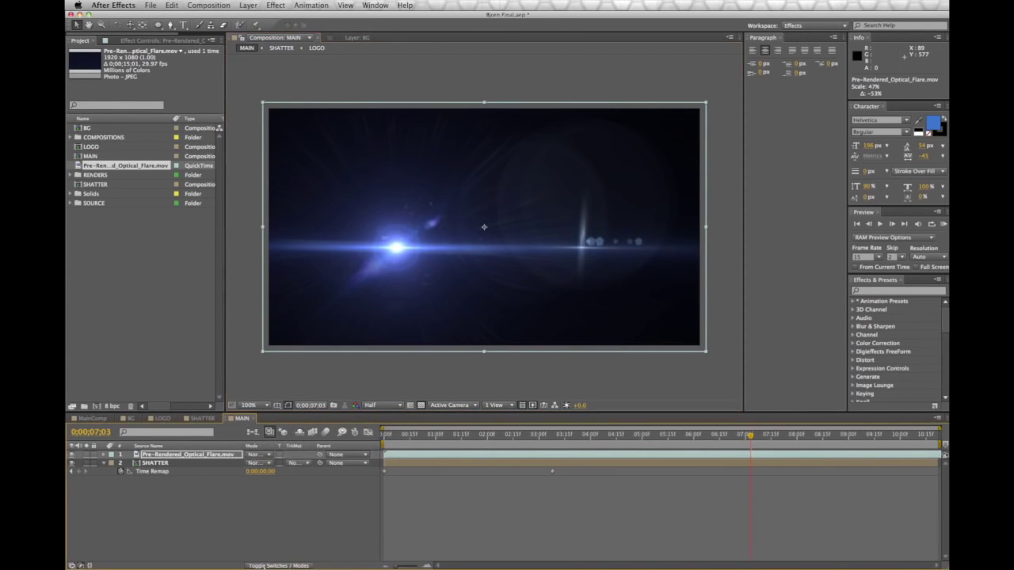
pyautogui.click(252, 454)
pyautogui.click(300, 378)
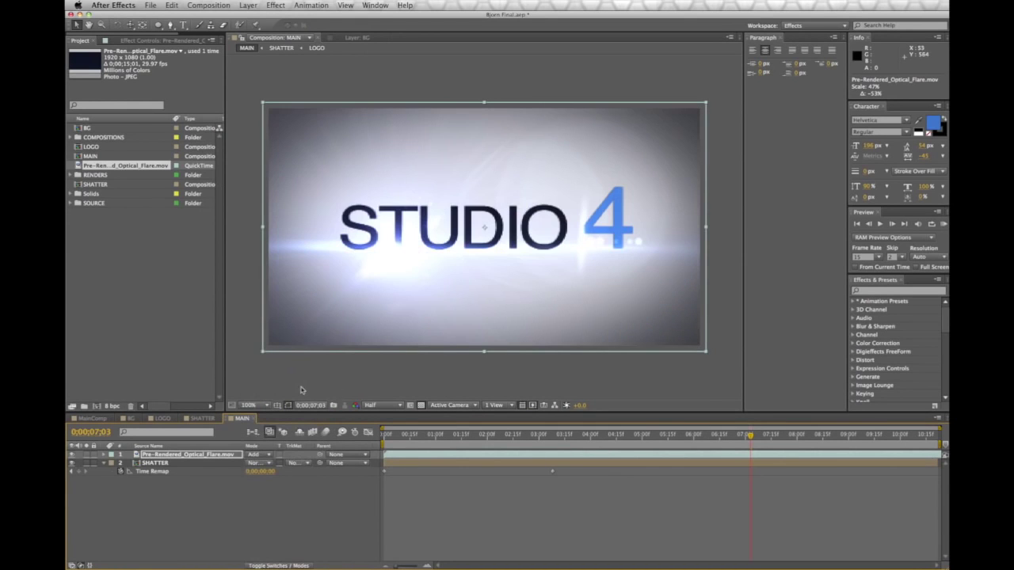
# Step: Trim the start of the optical flare layer and slide it earlier to begin at the first frame, checking its timing against the logo
pyautogui.moveTo(396, 435); pyautogui.dragTo(512, 436)
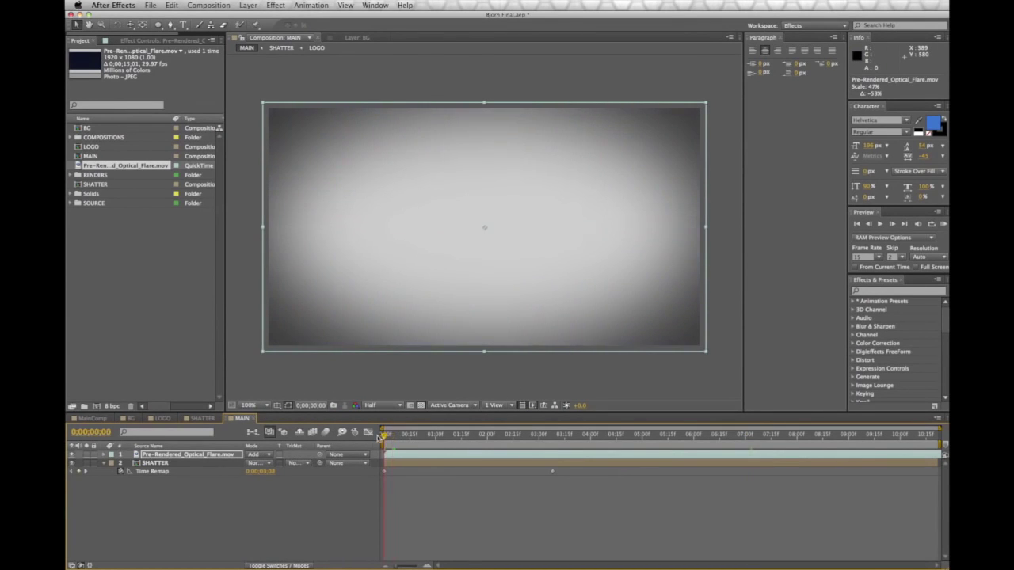
pyautogui.moveTo(524, 438); pyautogui.dragTo(453, 437)
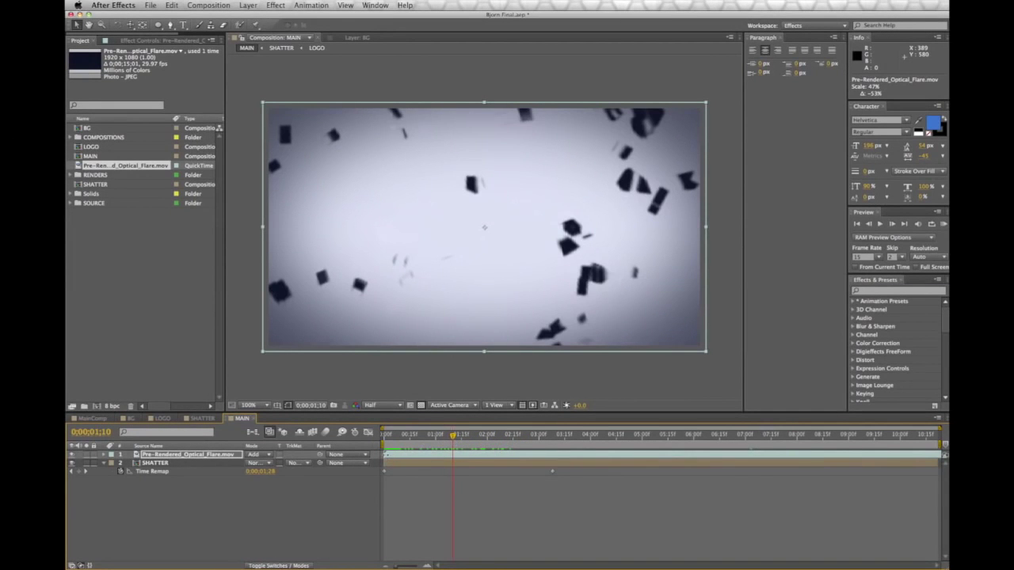
pyautogui.moveTo(386, 455); pyautogui.dragTo(391, 455)
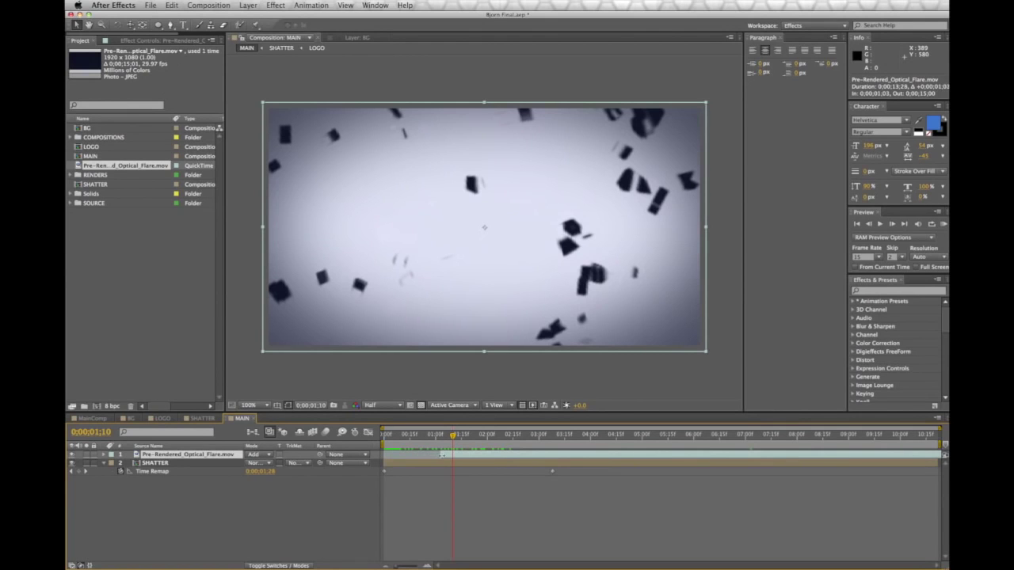
pyautogui.moveTo(467, 457); pyautogui.dragTo(726, 450)
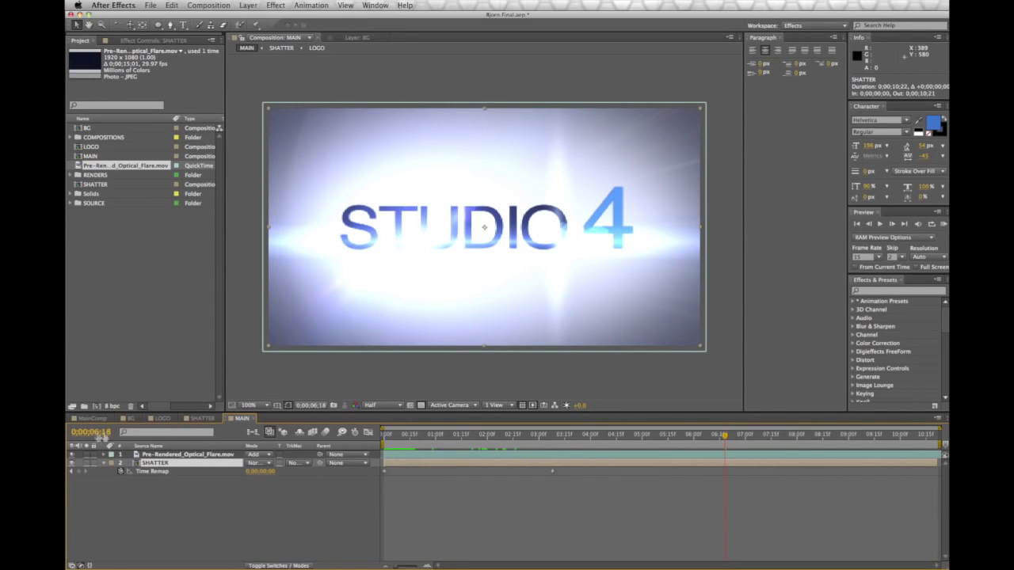
pyautogui.moveTo(564, 436); pyautogui.dragTo(723, 446)
# Step: In the SHATTER composition, set the LOGO layer's Shatter Force 1 Strength to 1.10 and check the pieces at 0;00;06;25
pyautogui.click(202, 418)
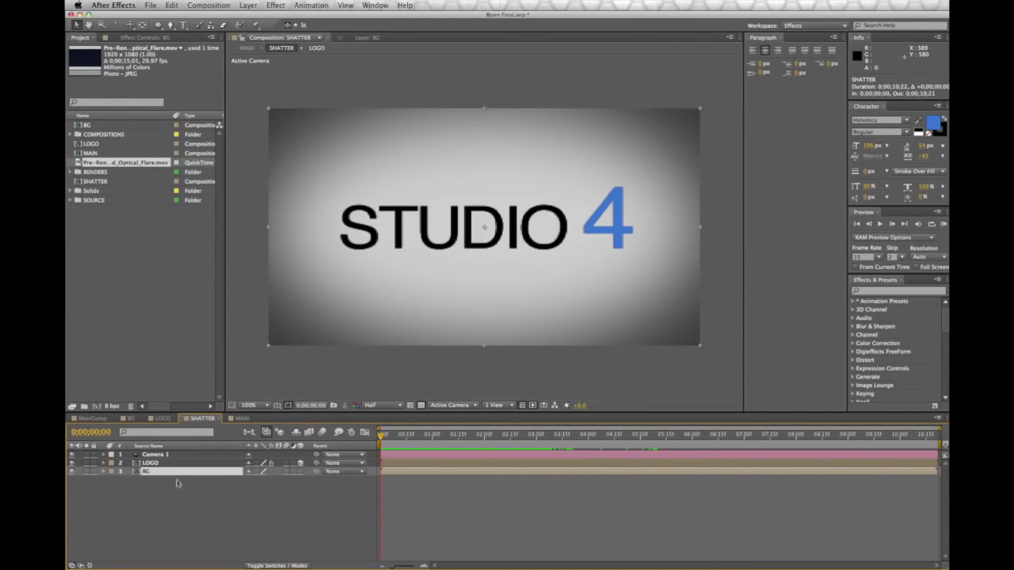
pyautogui.click(160, 464)
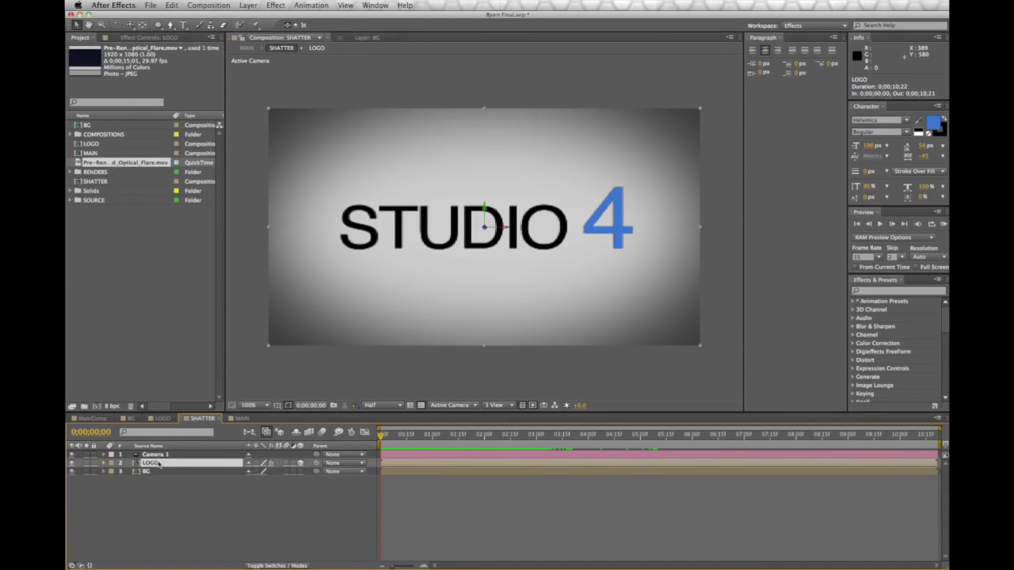
pyautogui.click(135, 37)
pyautogui.moveTo(383, 435)
pyautogui.mouseDown()
pyautogui.moveTo(599, 439)
pyautogui.moveTo(377, 435)
pyautogui.mouseUp()
pyautogui.moveTo(157, 184); pyautogui.dragTo(151, 185)
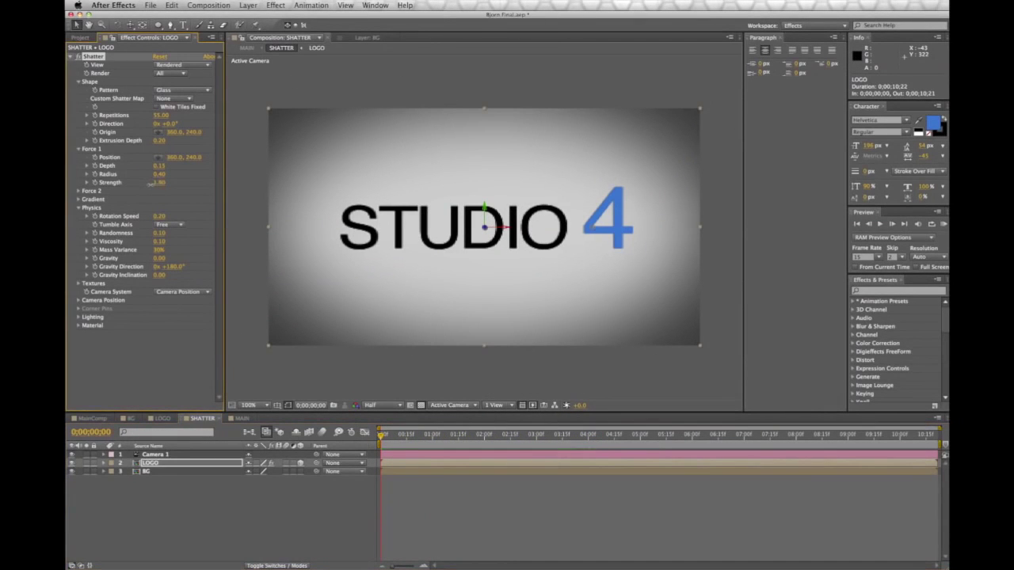
pyautogui.moveTo(388, 440); pyautogui.dragTo(735, 464)
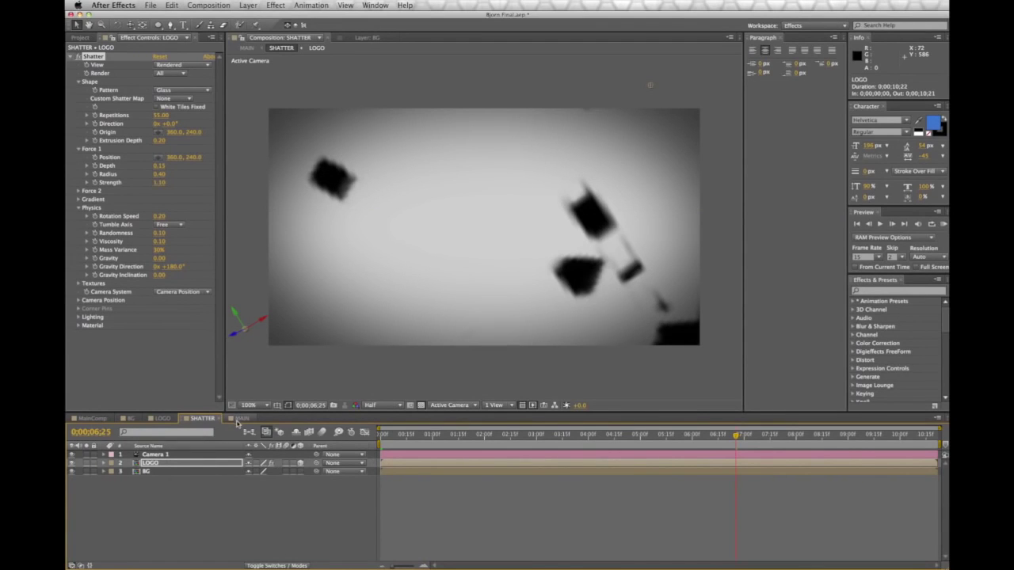
# Step: Try a higher Force 1 Strength on the LOGO layer's Shatter effect, compare with MAIN, and return it to 1.10
pyautogui.click(160, 183)
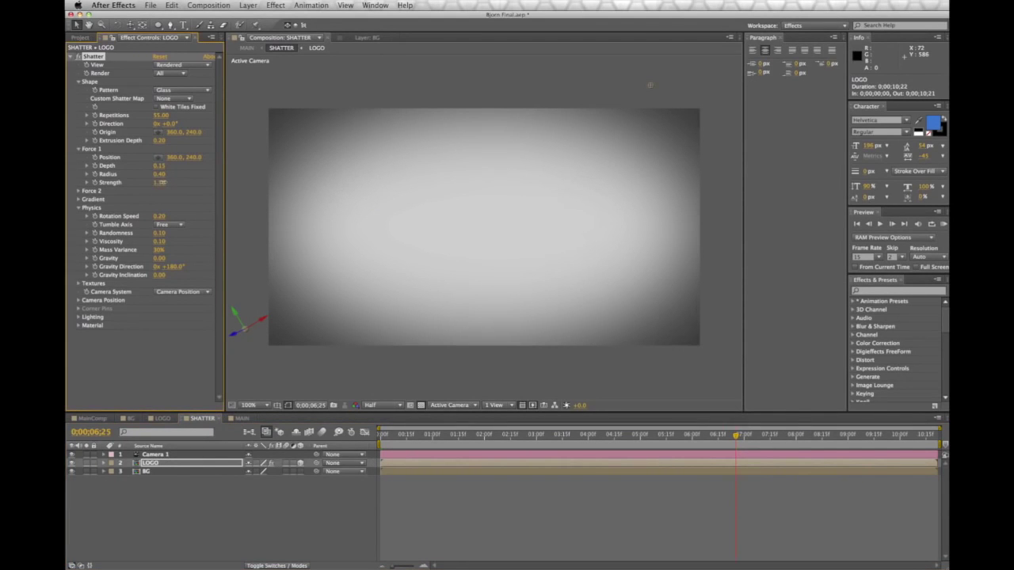
pyautogui.moveTo(163, 183); pyautogui.dragTo(162, 183)
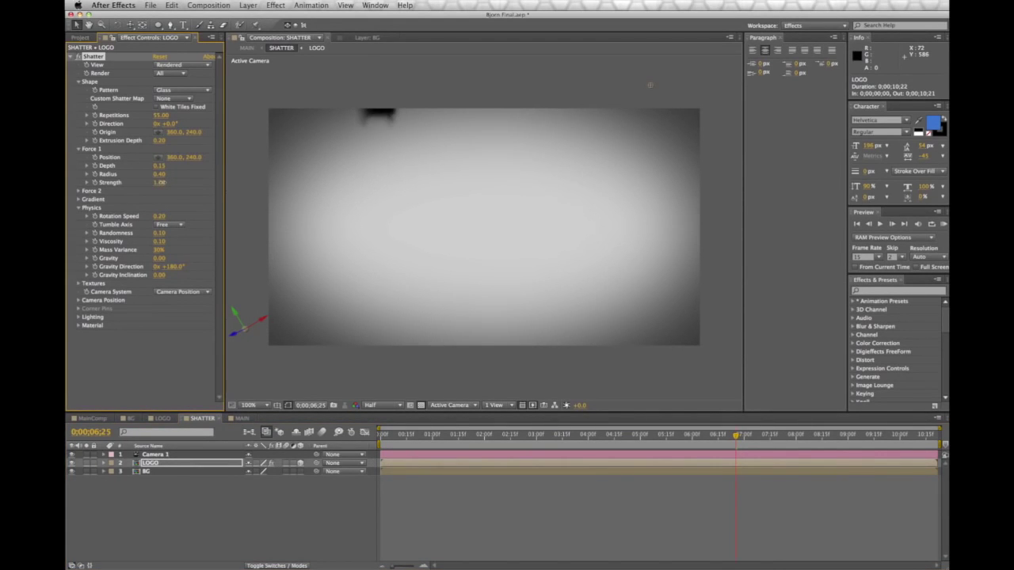
pyautogui.moveTo(741, 440); pyautogui.dragTo(521, 440)
pyautogui.click(239, 421)
pyautogui.click(201, 418)
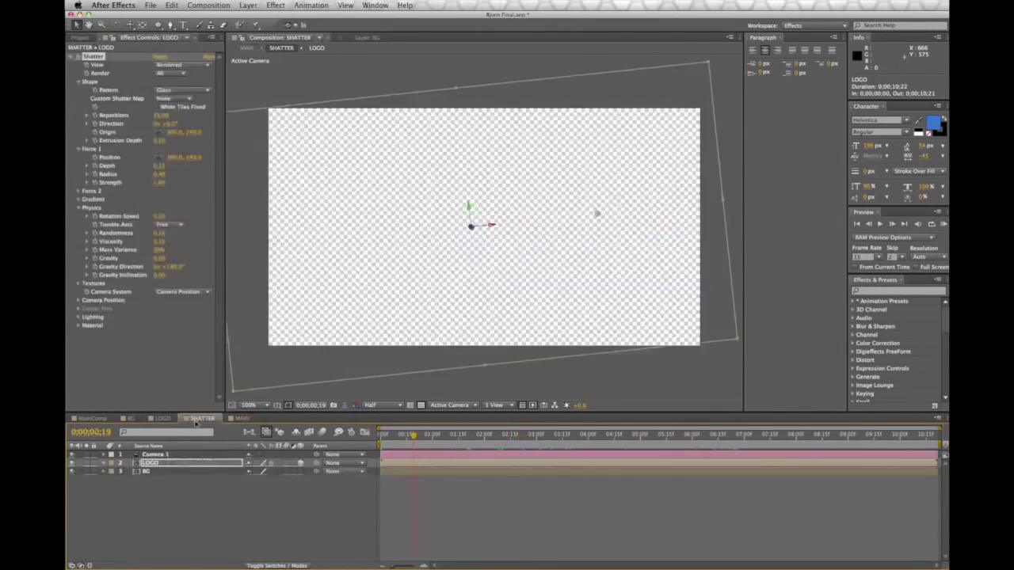
pyautogui.moveTo(158, 184); pyautogui.dragTo(160, 183)
# Step: In MAIN, move the SHATTER layer's last Time Remap keyframe to 0;00;04;14 and check the opening frame
pyautogui.click(241, 419)
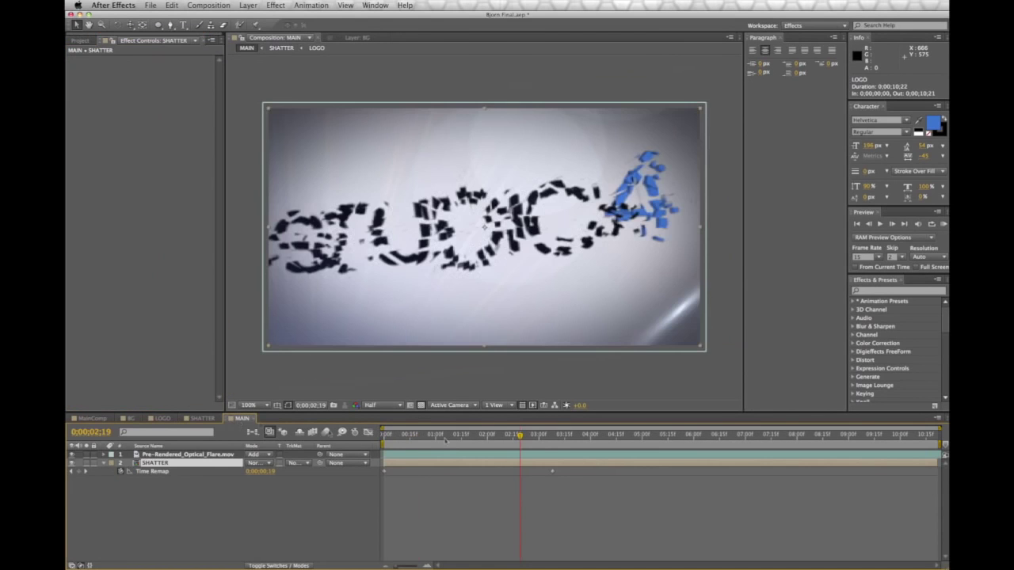
pyautogui.click(663, 435)
pyautogui.moveTo(663, 438); pyautogui.dragTo(579, 441)
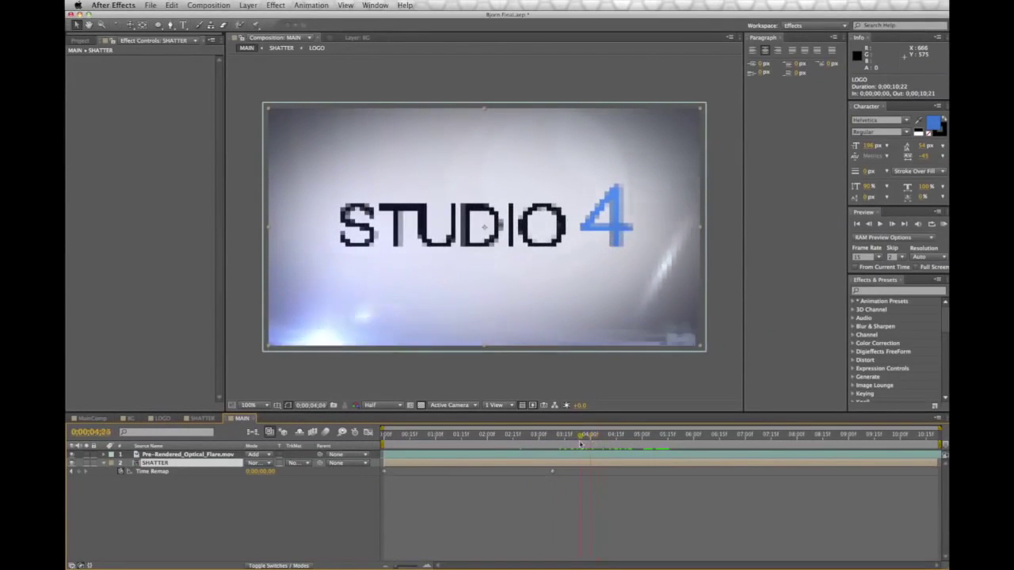
pyautogui.moveTo(553, 474); pyautogui.dragTo(614, 475)
pyautogui.moveTo(579, 438); pyautogui.dragTo(383, 444)
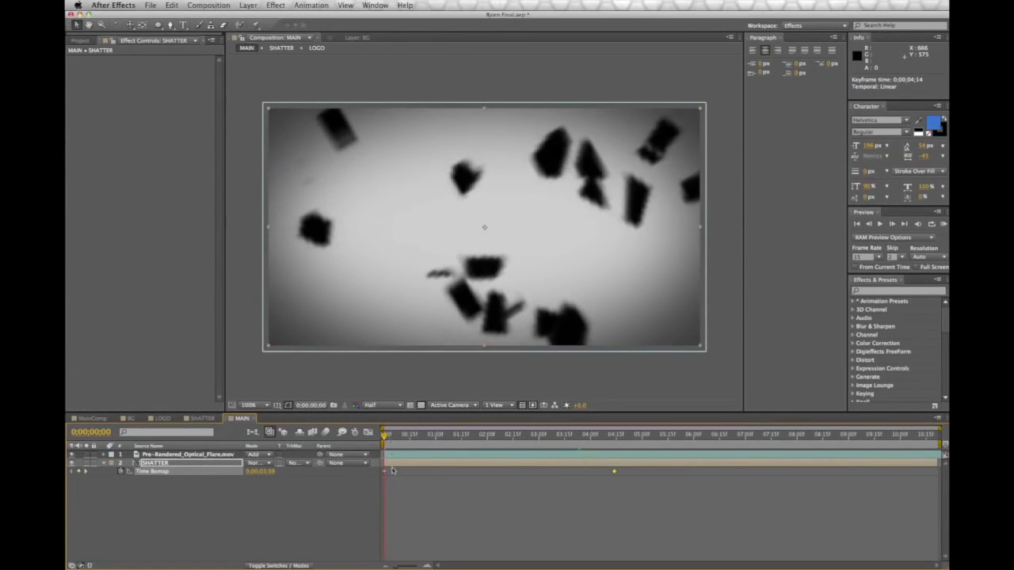
# Step: Move the SHATTER layer's last Time Remap keyframe to 0;00;06;22 to match the flare burst, inspecting the logo at 0;00;06;18
pyautogui.moveTo(386, 434); pyautogui.dragTo(724, 475)
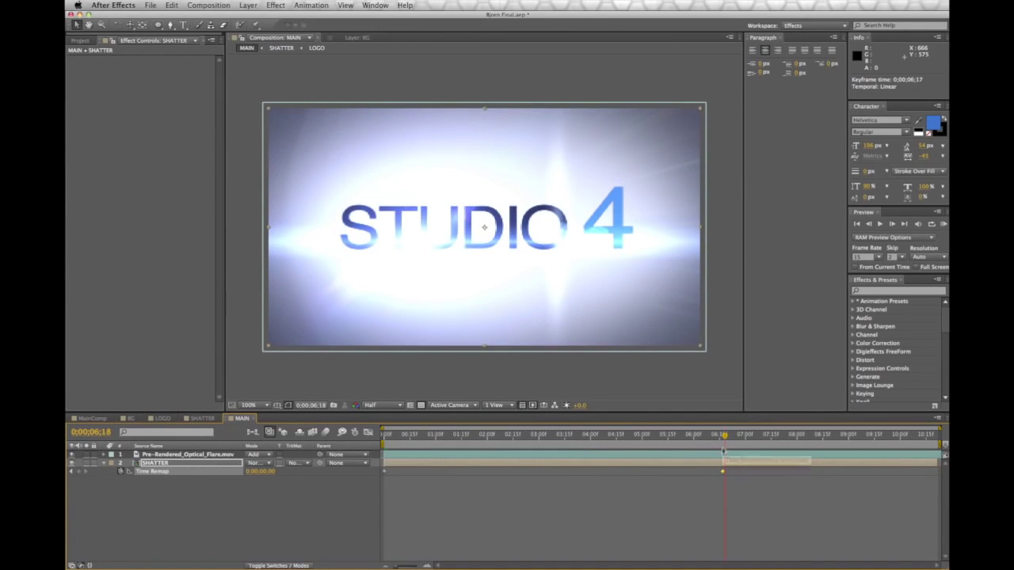
pyautogui.moveTo(725, 437); pyautogui.dragTo(730, 475)
pyautogui.moveTo(722, 436)
pyautogui.mouseDown()
pyautogui.moveTo(731, 436)
pyautogui.moveTo(723, 441)
pyautogui.mouseUp()
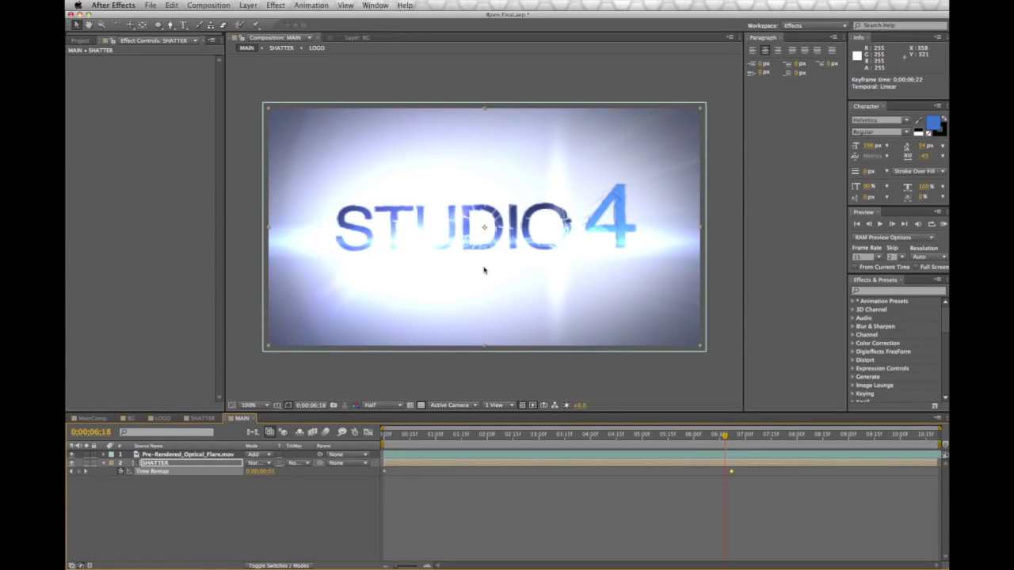
pyautogui.press('.')
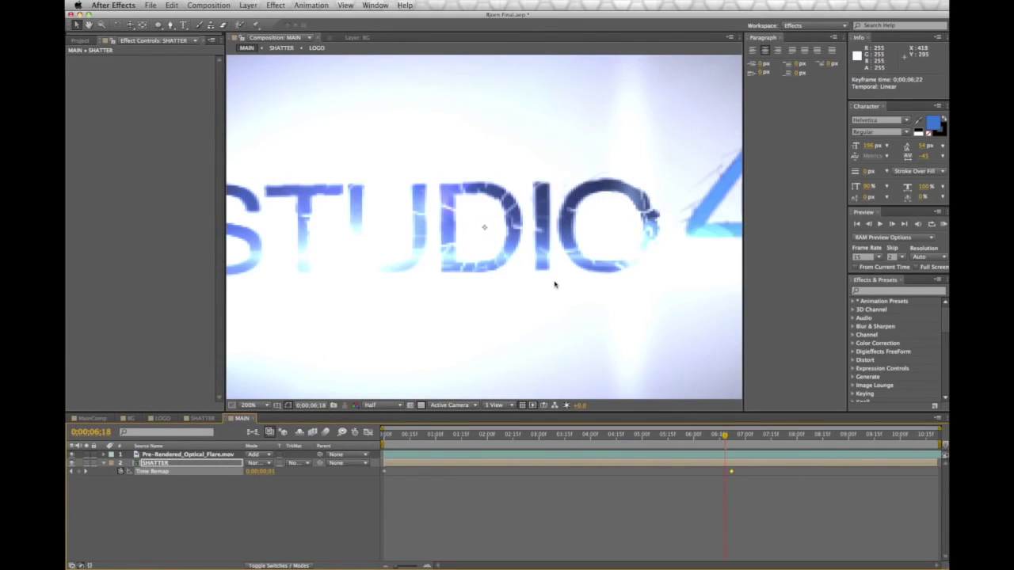
pyautogui.press(',')
pyautogui.moveTo(722, 440); pyautogui.dragTo(359, 444)
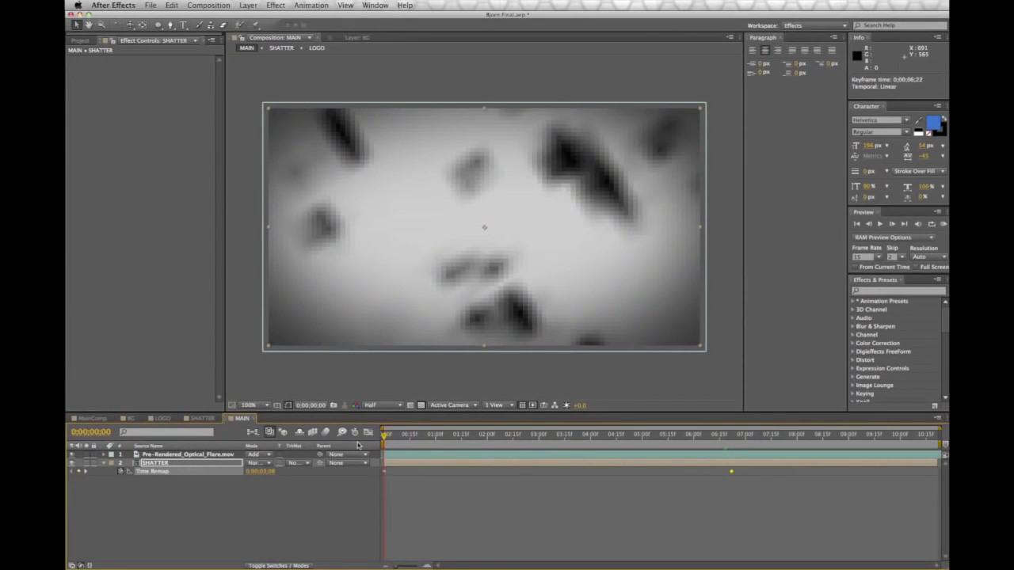
# Step: Increase the LOGO layer's Shatter Force 1 Strength until the opening frame is nearly free of pieces, and check the result in MAIN
pyautogui.click(198, 419)
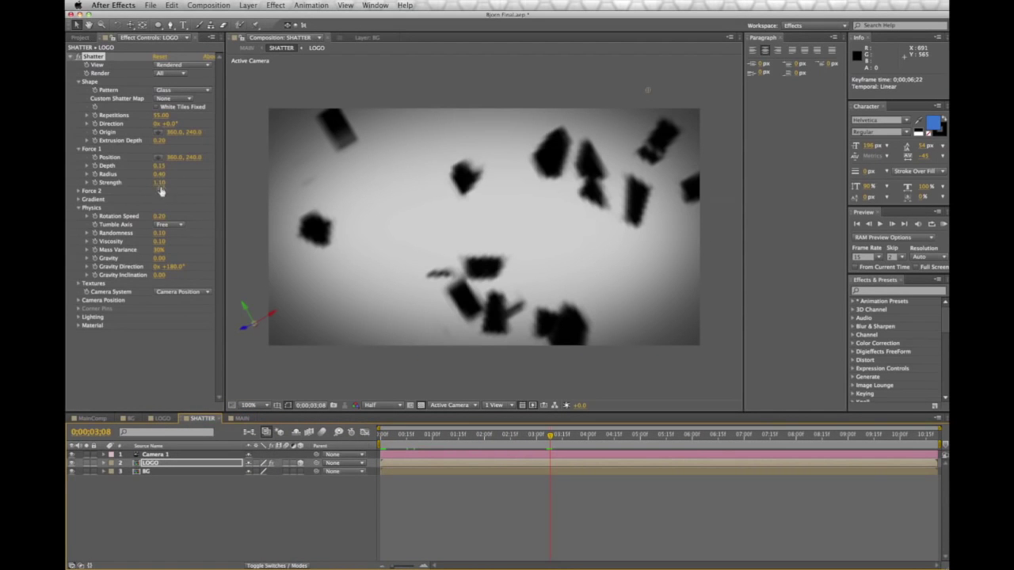
pyautogui.moveTo(160, 184)
pyautogui.mouseDown()
pyautogui.moveTo(172, 183)
pyautogui.moveTo(160, 183)
pyautogui.mouseUp()
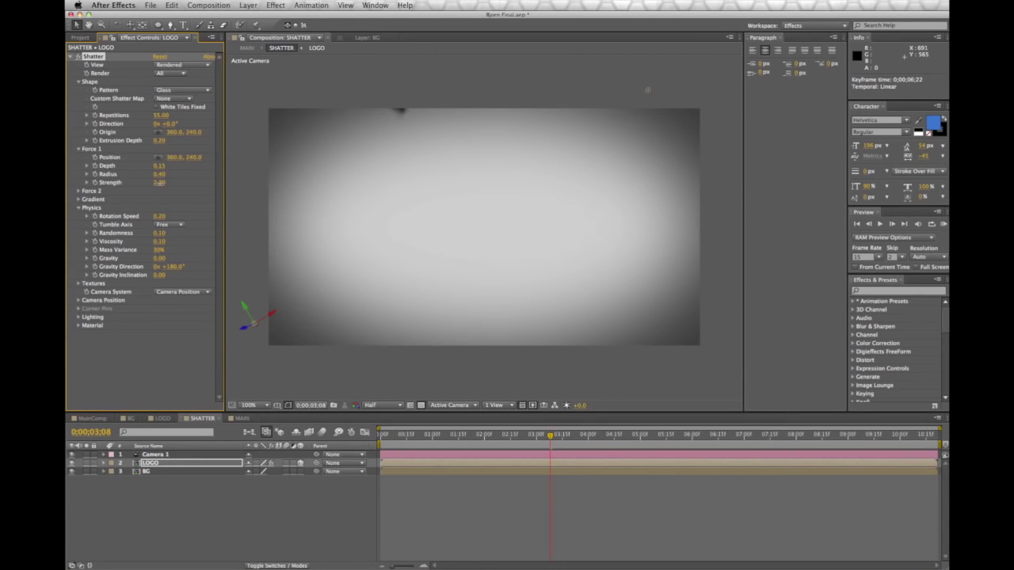
pyautogui.click(241, 418)
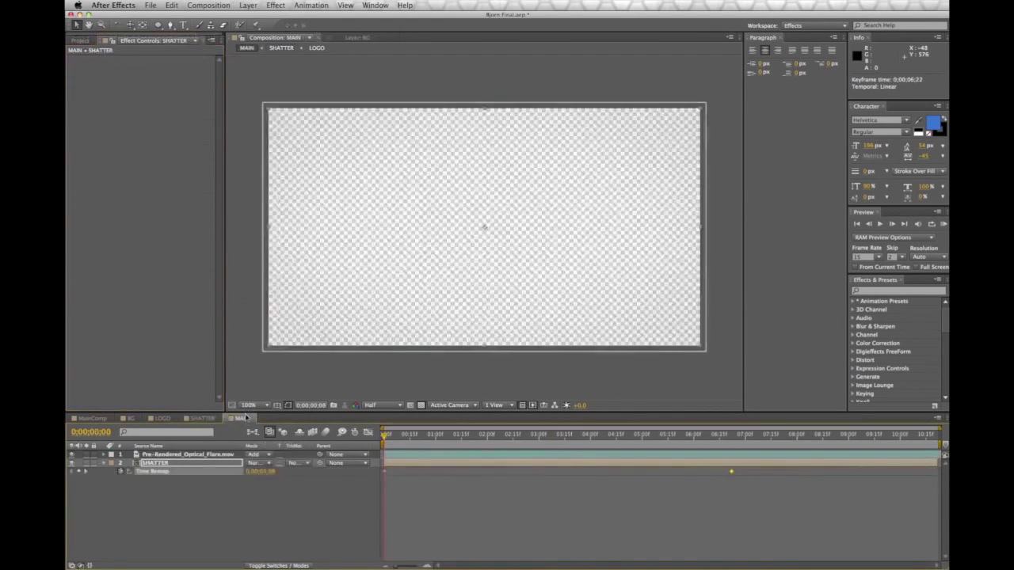
pyautogui.moveTo(720, 440); pyautogui.dragTo(743, 459)
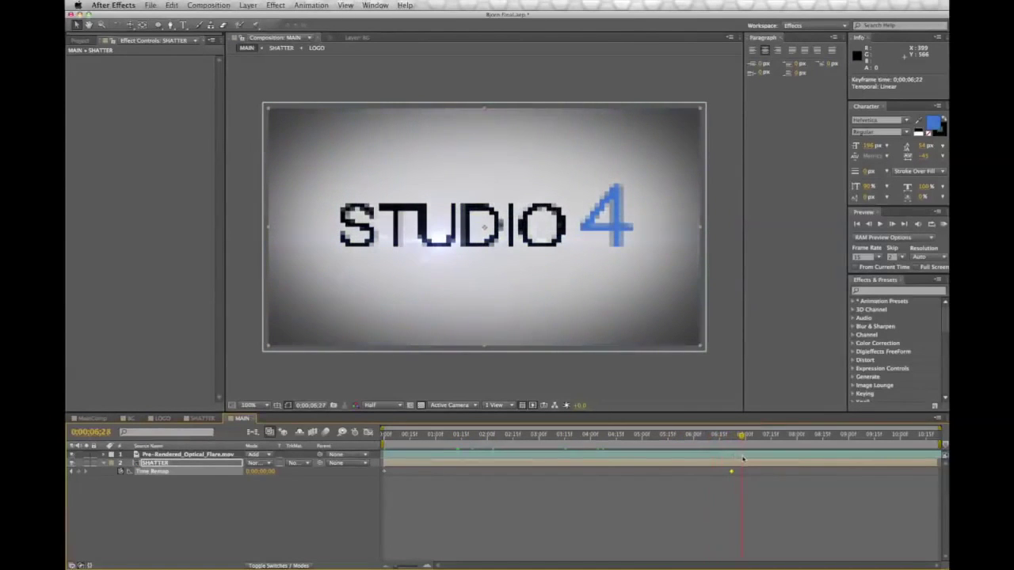
pyautogui.click(532, 378)
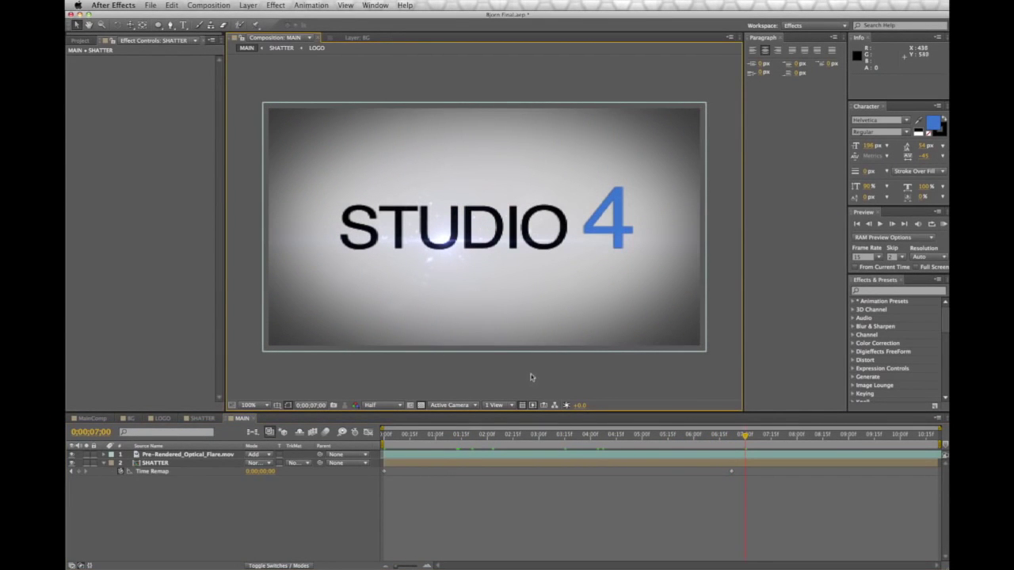
# Step: Add a black 720 x 480 px solid as the uppermost layer of MAIN with the default solid settings
pyautogui.click(424, 437)
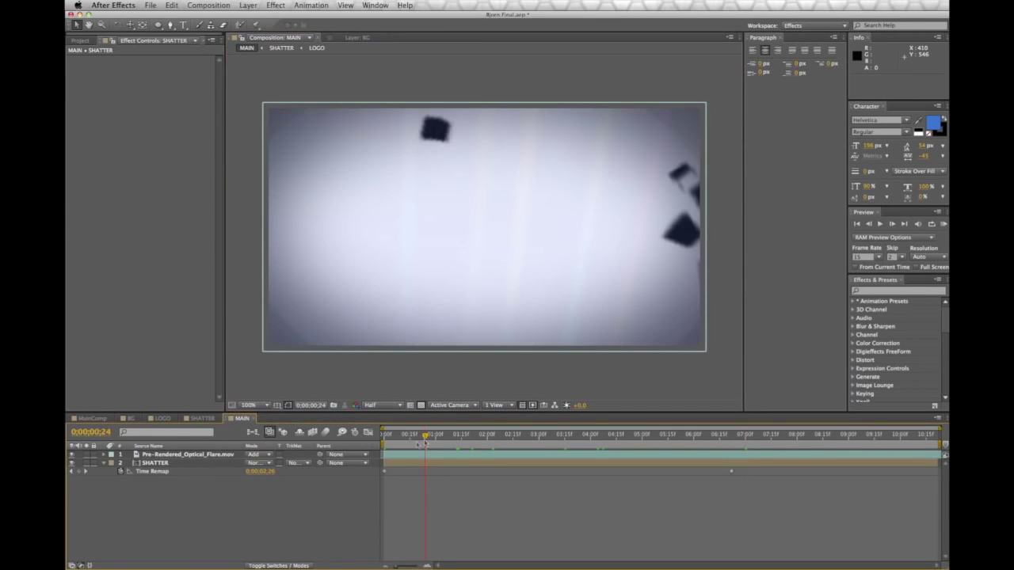
pyautogui.click(248, 5)
pyautogui.moveTo(266, 19)
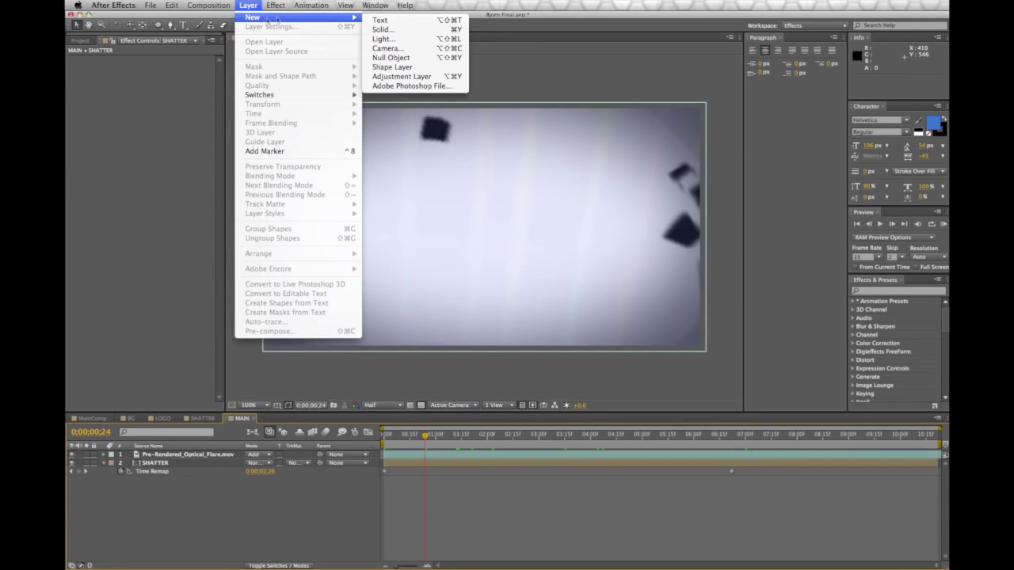
pyautogui.click(375, 29)
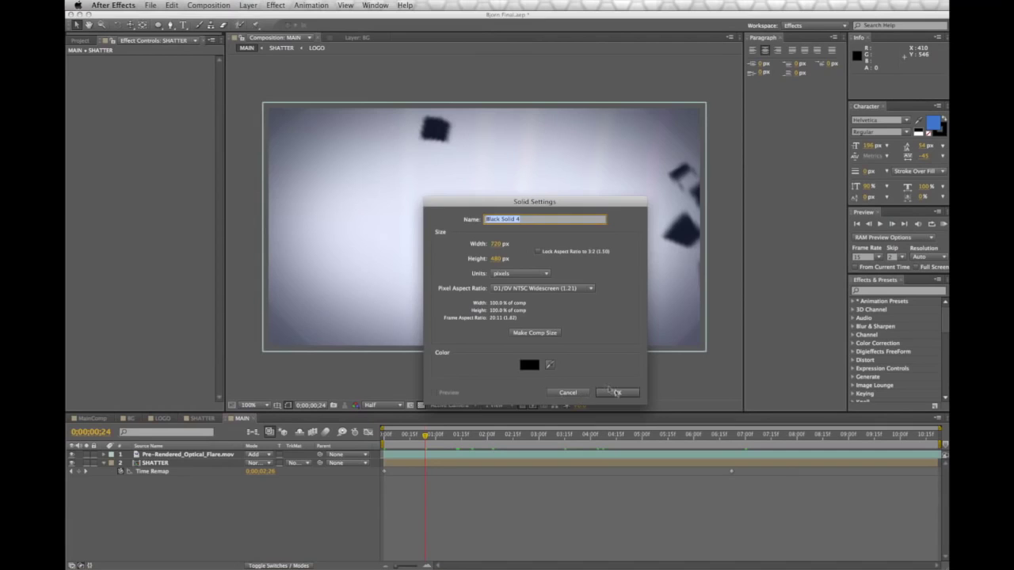
pyautogui.click(615, 391)
# Step: Apply the Video Copilot Optical Flares effect to the black solid and load the Beam preset from the Light presets
pyautogui.click(255, 4)
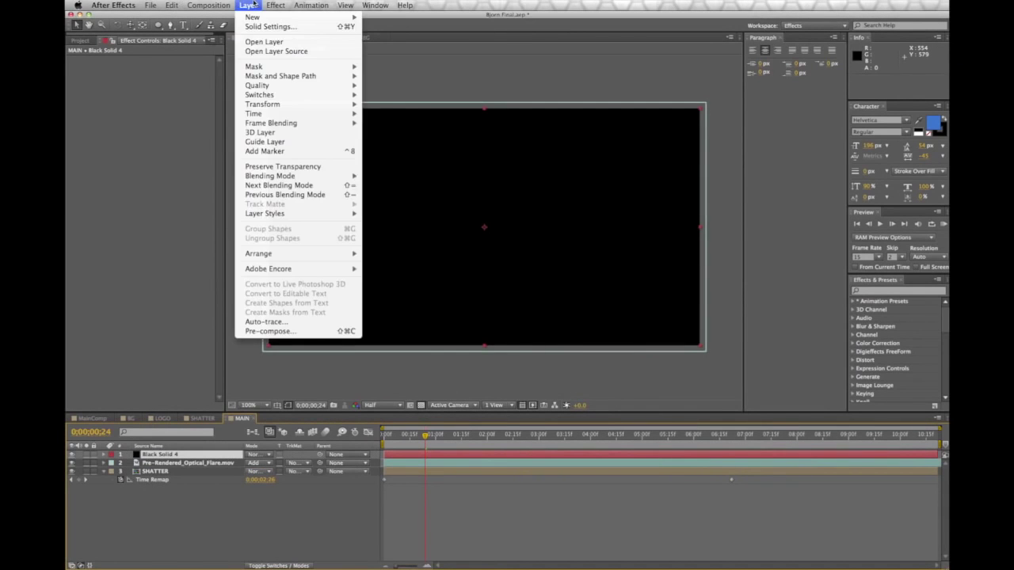
pyautogui.moveTo(273, 6)
pyautogui.moveTo(319, 418)
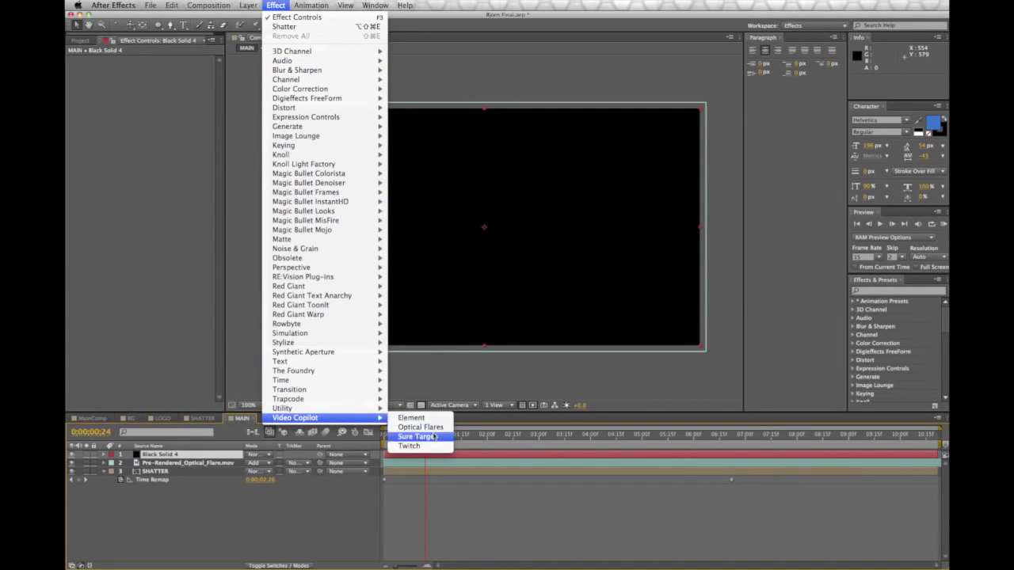
pyautogui.click(428, 428)
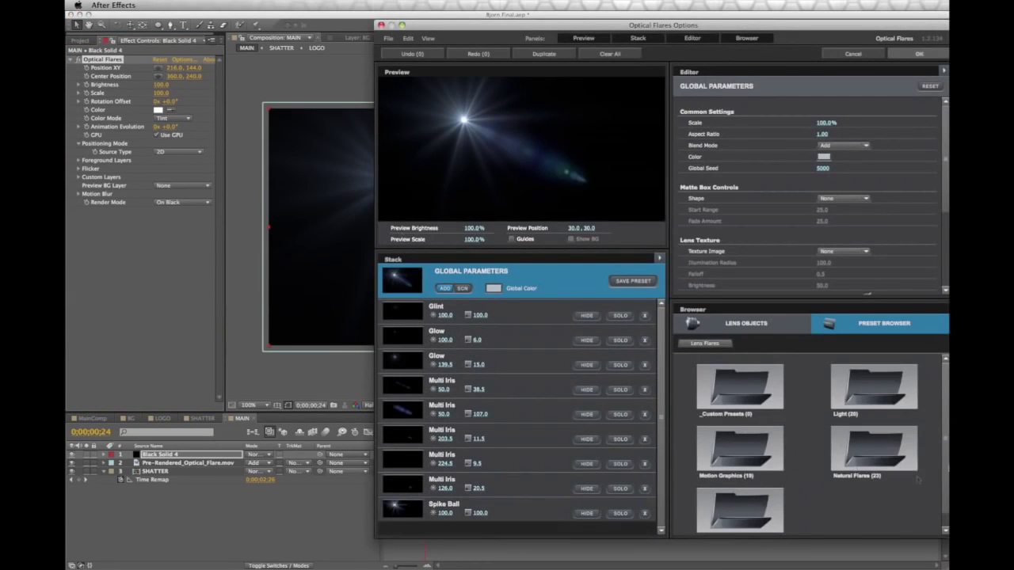
pyautogui.doubleClick(887, 394)
pyautogui.click(770, 395)
pyautogui.click(868, 393)
pyautogui.click(758, 469)
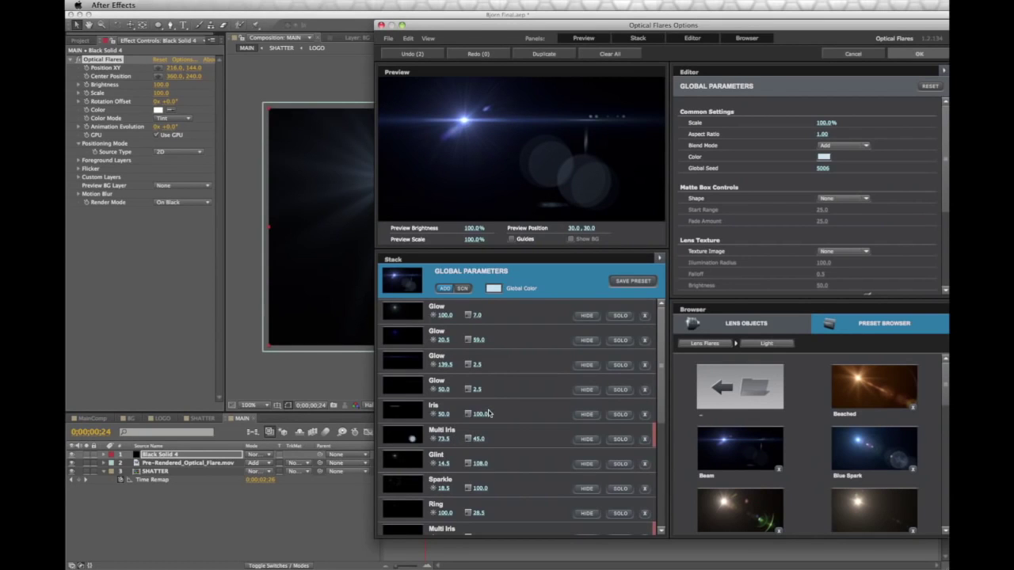
# Step: Increase the brightness and scale of the Sparkle element in the flare stack and accept the flare design
pyautogui.scroll(-3, 489, 413)
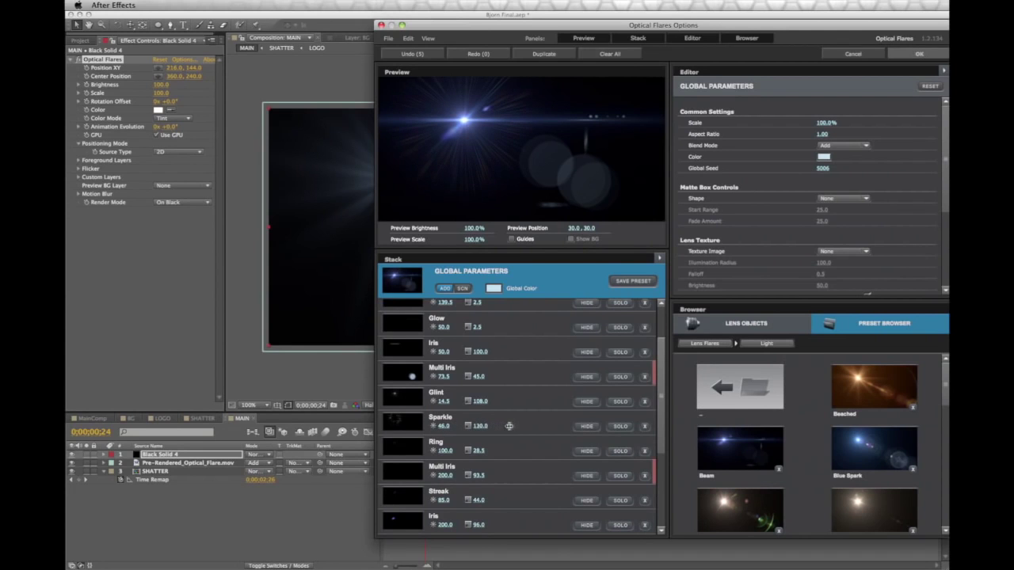
pyautogui.moveTo(599, 426); pyautogui.dragTo(609, 426)
pyautogui.moveTo(431, 427); pyautogui.dragTo(433, 428)
pyautogui.click(917, 54)
# Step: Move the flare to about 266, 261 and its center position to about 367, 362 in the frame
pyautogui.moveTo(395, 183); pyautogui.dragTo(485, 356)
pyautogui.moveTo(485, 228); pyautogui.dragTo(488, 289)
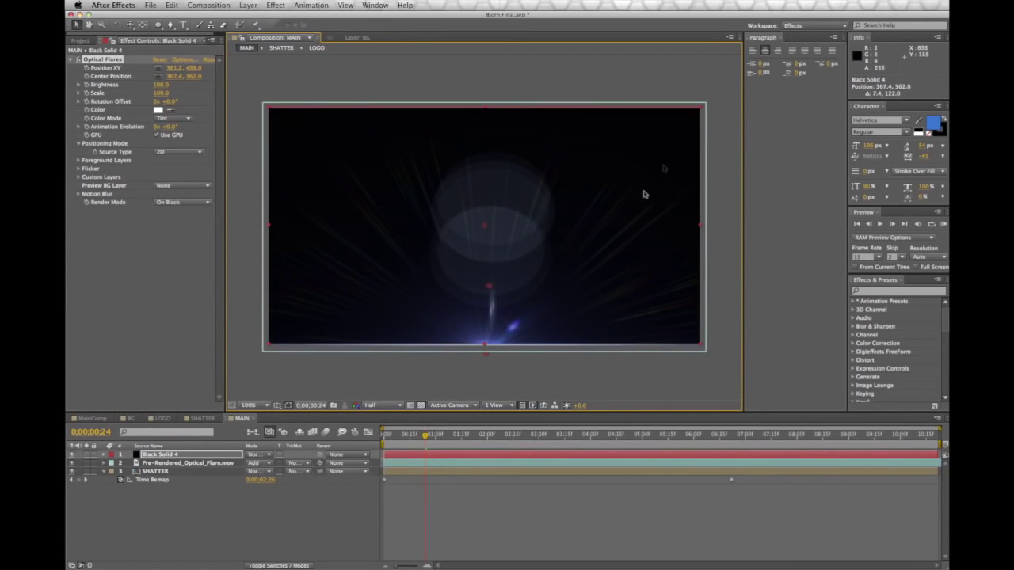
pyautogui.moveTo(485, 359); pyautogui.dragTo(428, 236)
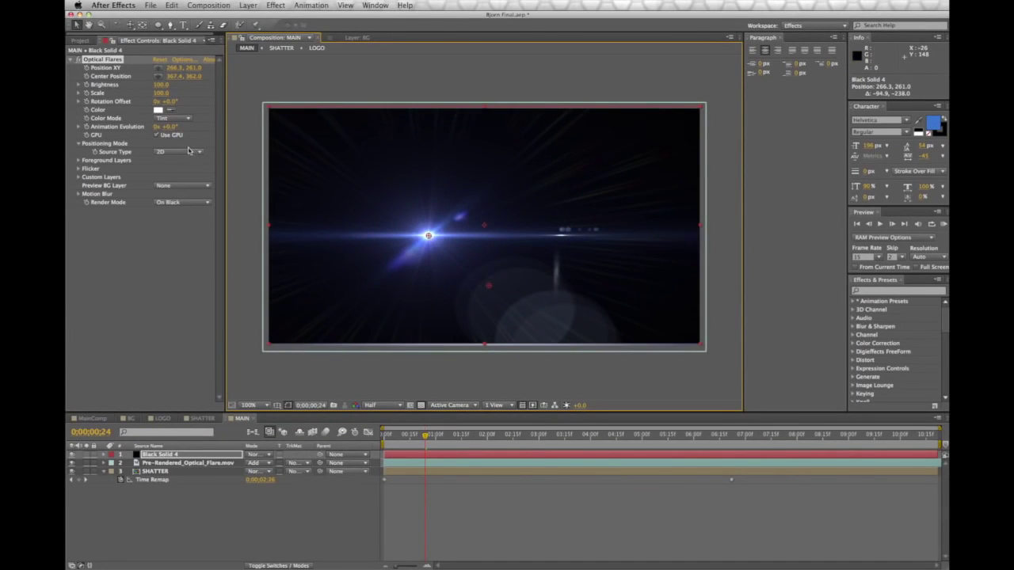
# Step: Set the flare's Brightness to 50 and shift its position to about 293, 254
pyautogui.moveTo(160, 85); pyautogui.dragTo(181, 81)
pyautogui.moveTo(428, 236); pyautogui.dragTo(457, 238)
pyautogui.moveTo(161, 85); pyautogui.dragTo(137, 87)
pyautogui.moveTo(458, 238)
pyautogui.mouseDown()
pyautogui.moveTo(553, 234)
pyautogui.moveTo(444, 234)
pyautogui.mouseUp()
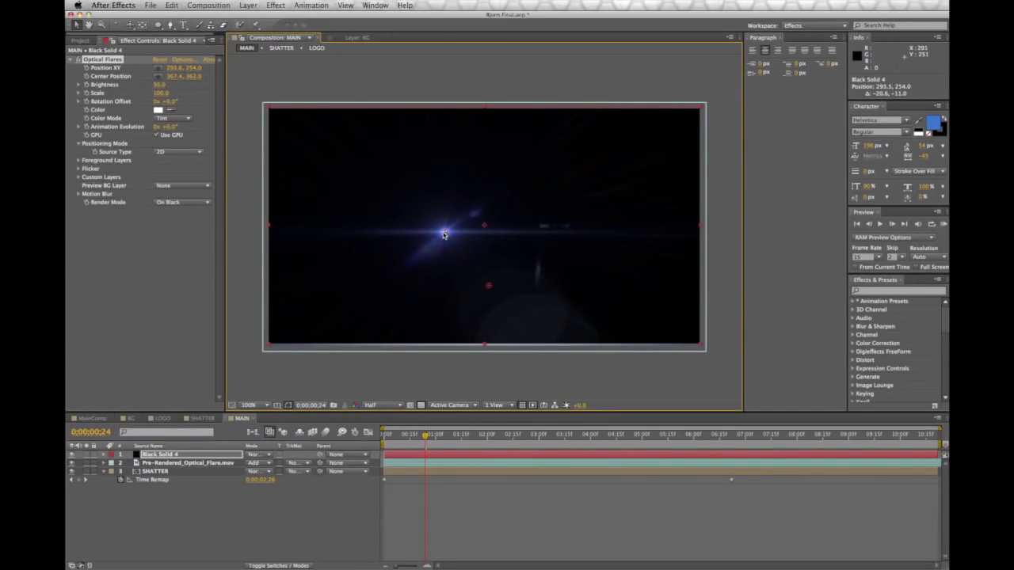
# Step: Delete the black solid carrying the Optical Flares effect and scrub through MAIN to check the animation
pyautogui.click(99, 63)
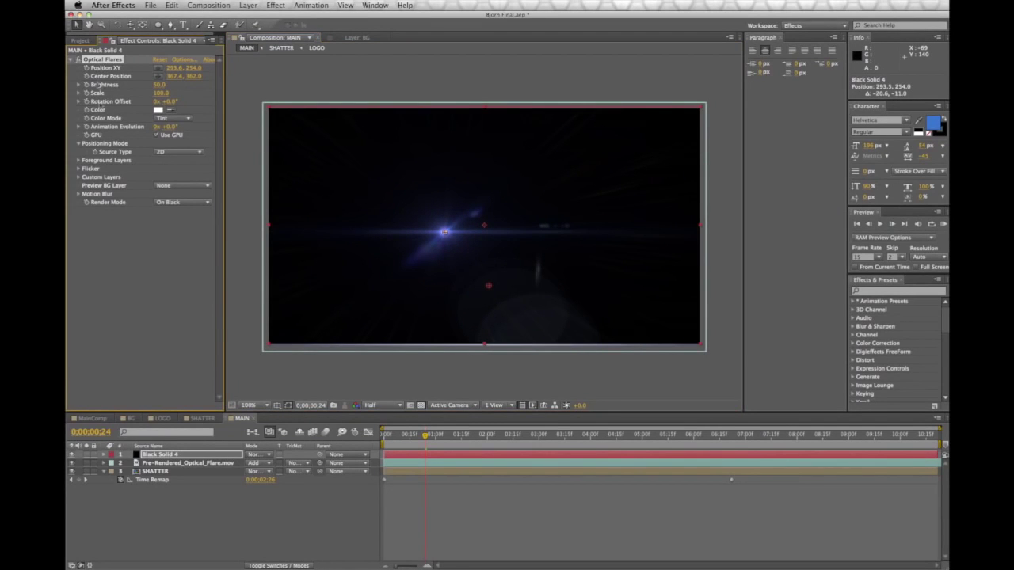
pyautogui.click(159, 454)
pyautogui.press('Delete')
pyautogui.moveTo(426, 445); pyautogui.dragTo(747, 464)
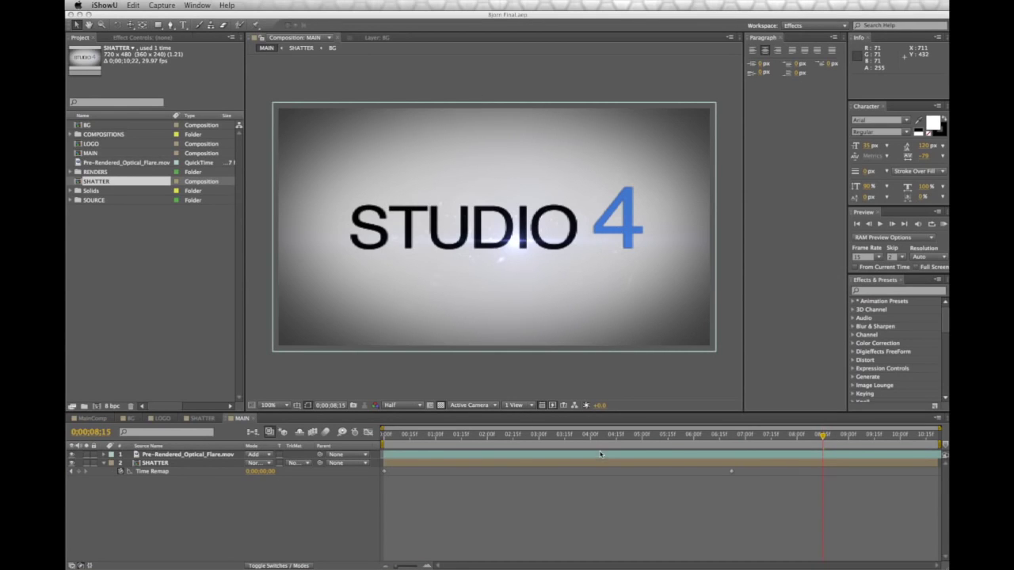
# Step: Set the preview resolution to Full and collapse the SHATTER layer's properties in MAIN
pyautogui.click(401, 407)
pyautogui.click(401, 407)
pyautogui.click(406, 432)
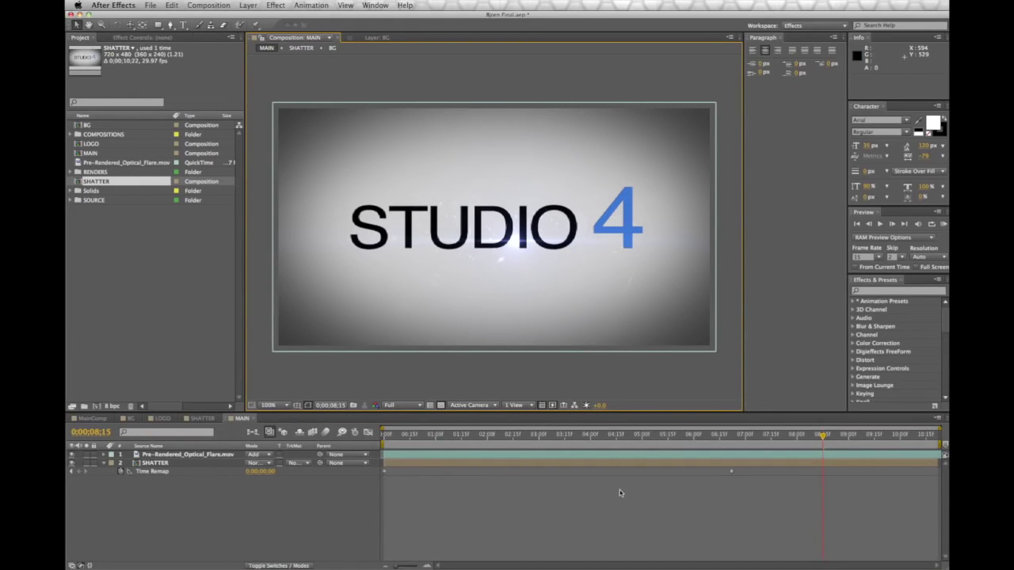
pyautogui.click(105, 463)
# Step: Open the SHATTER composition and duplicate its LOGO layer
pyautogui.click(202, 419)
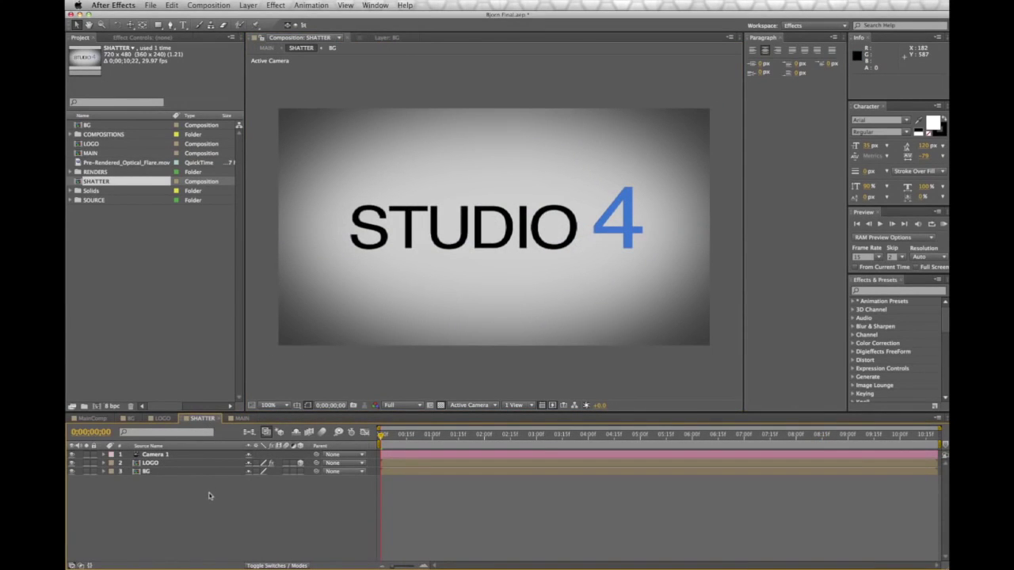
pyautogui.click(216, 4)
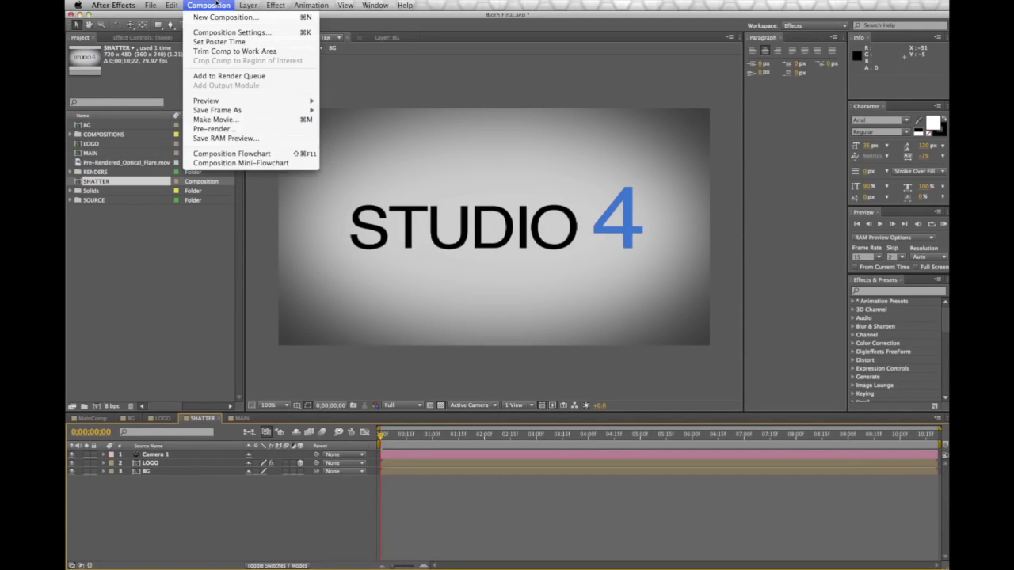
pyautogui.click(224, 477)
pyautogui.click(159, 466)
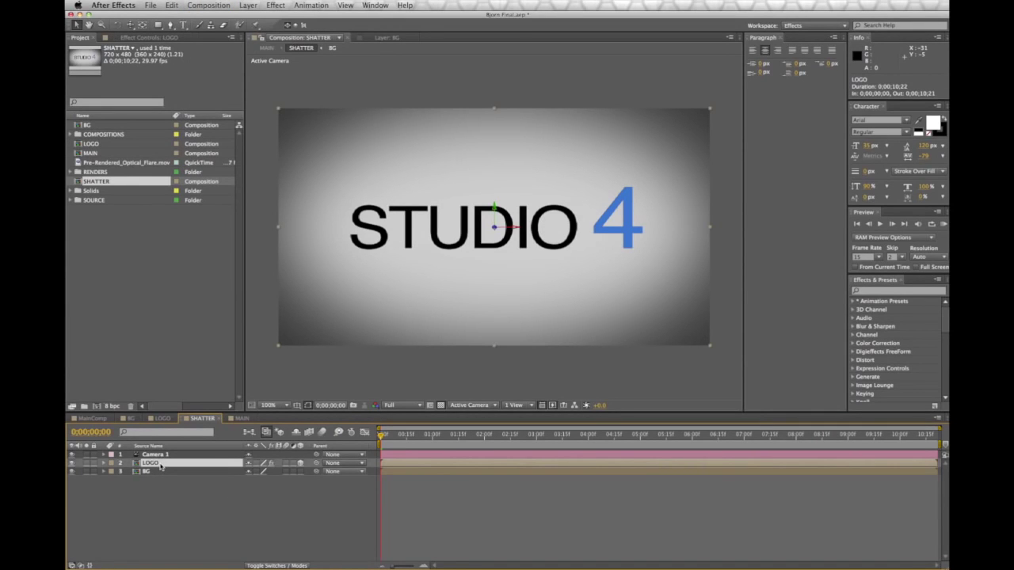
pyautogui.press('super+d')
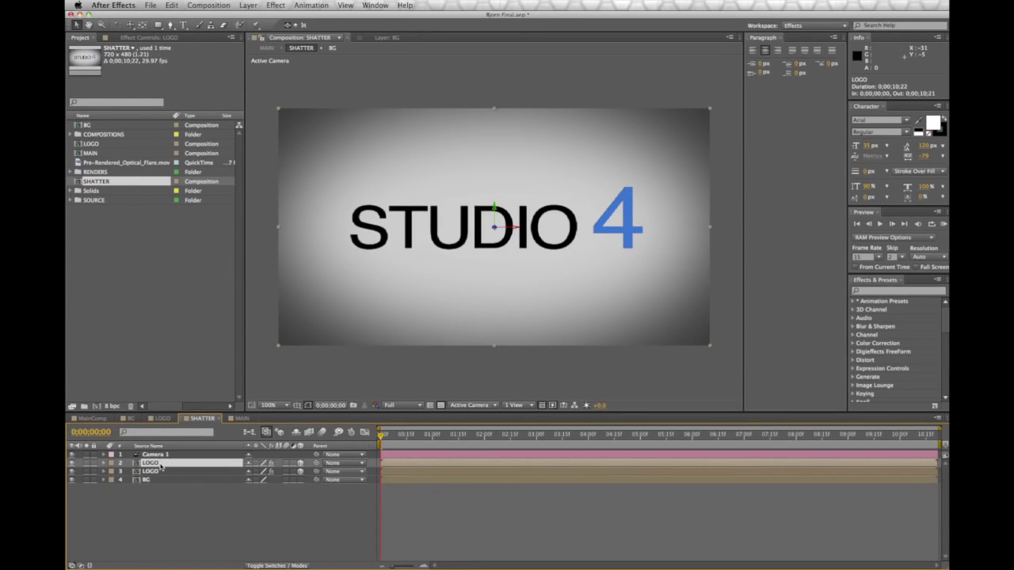
# Step: Rename the lower of the two LOGO layers as Shadow
pyautogui.click(162, 472)
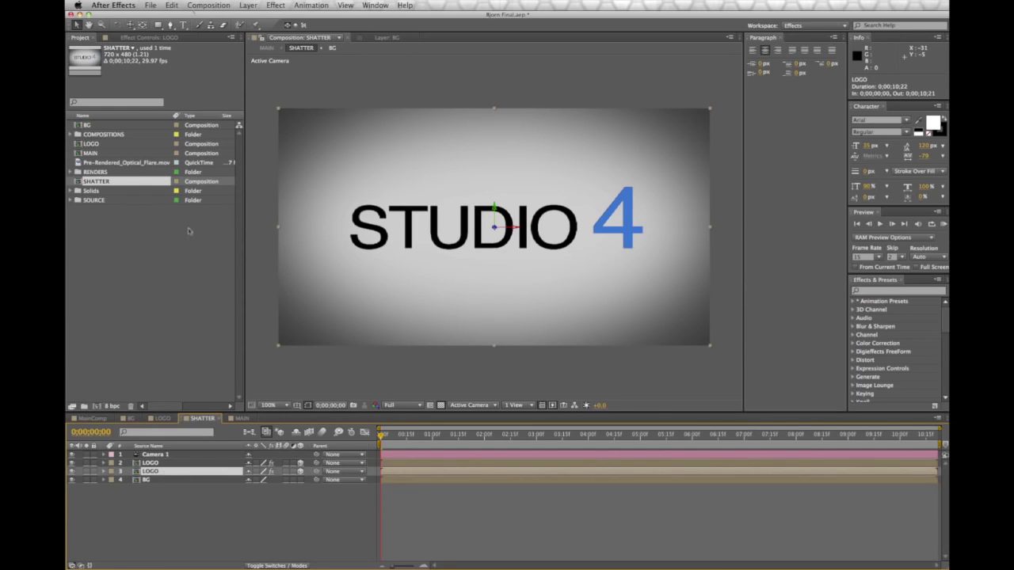
pyautogui.click(172, 6)
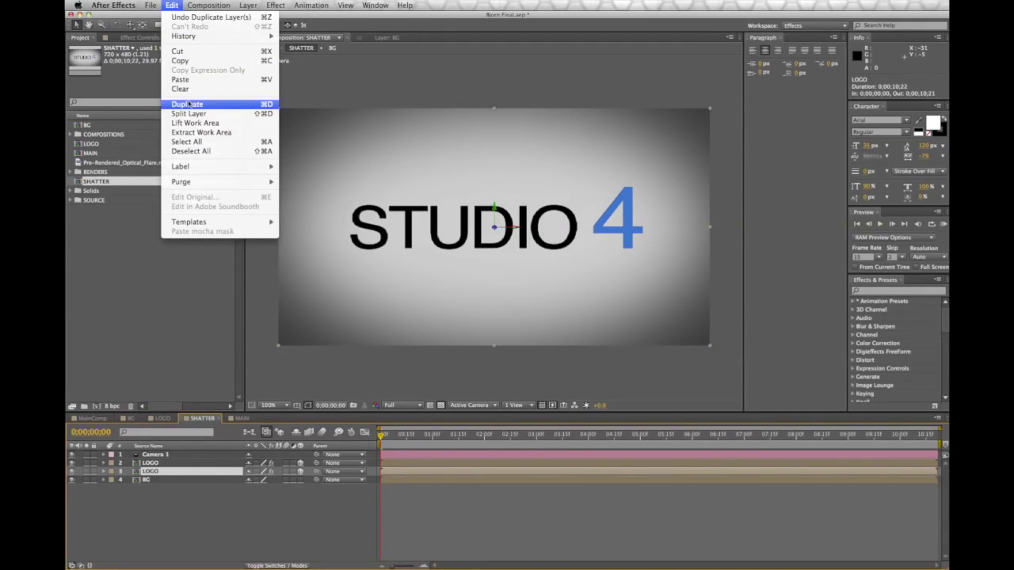
pyautogui.click(238, 542)
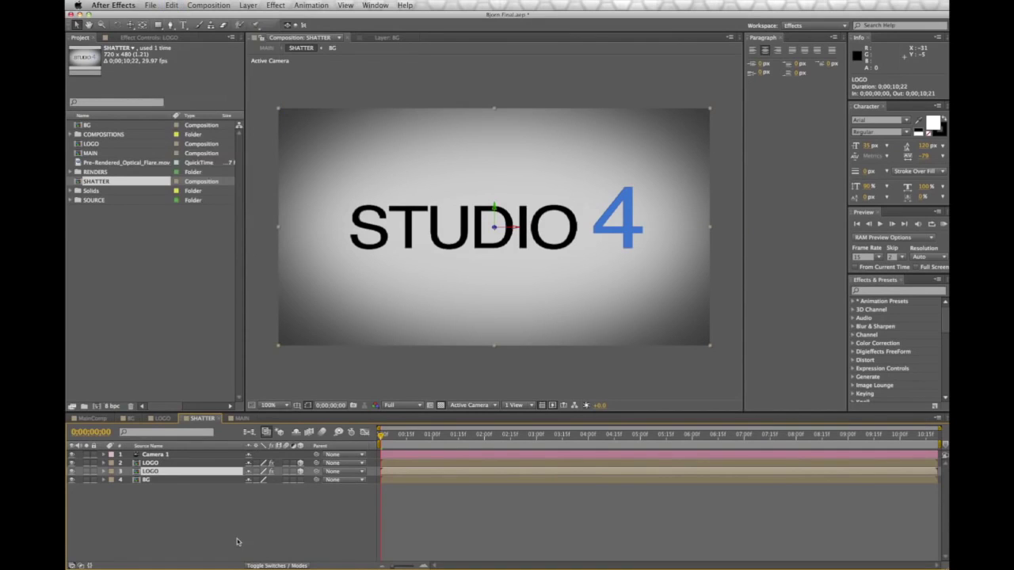
pyautogui.press('Return')
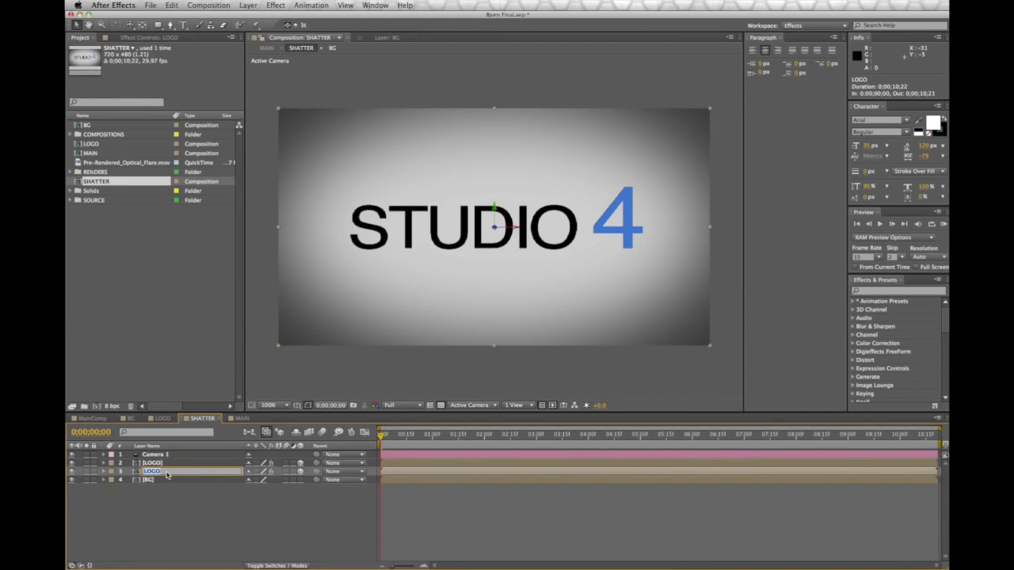
pyautogui.write('Shadow')
pyautogui.press('Return')
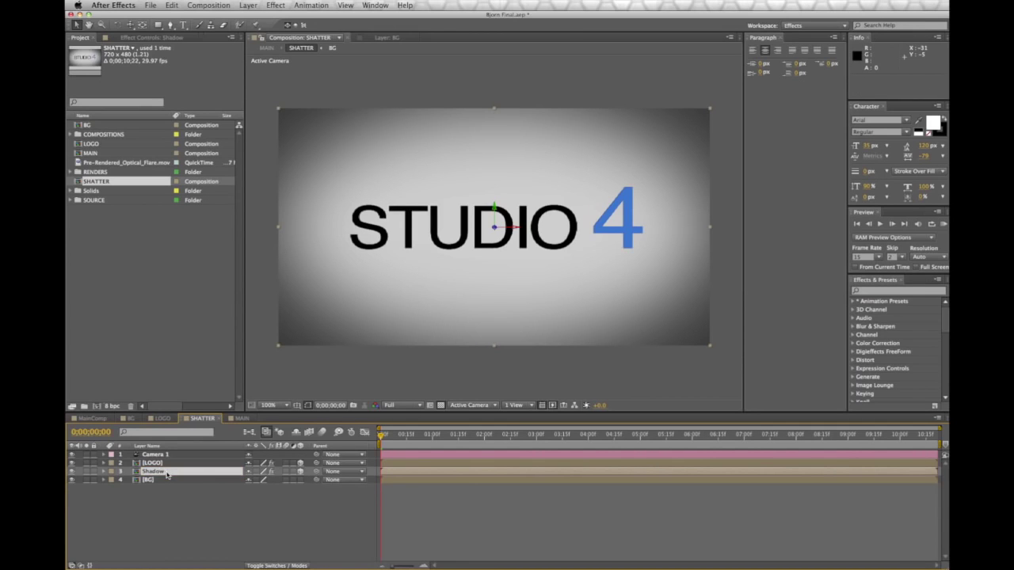
# Step: Collapse the Shatter effect on the Shadow layer and apply a Tint effect to that layer
pyautogui.click(153, 39)
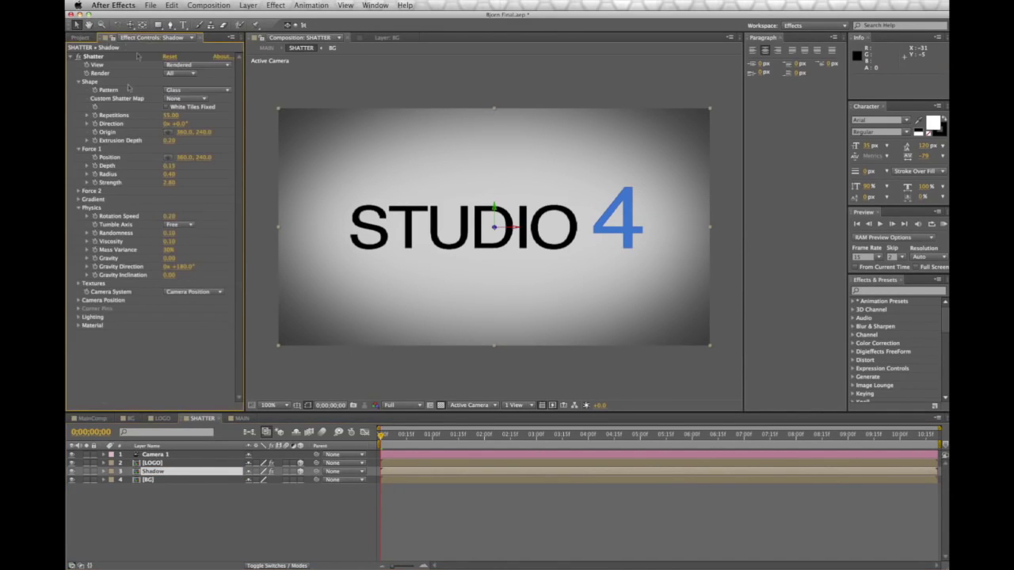
pyautogui.click(71, 58)
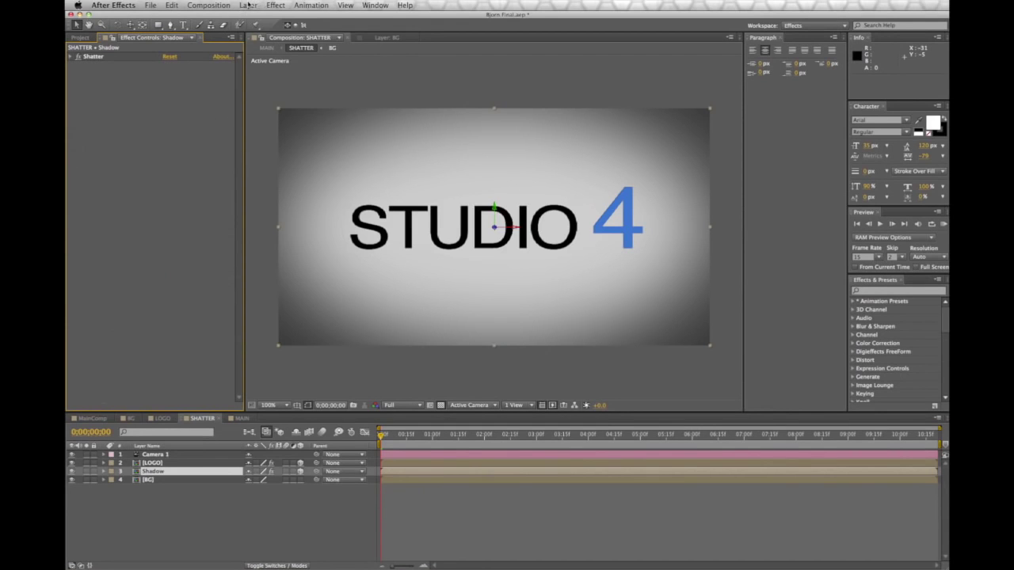
pyautogui.click(249, 5)
pyautogui.moveTo(276, 5)
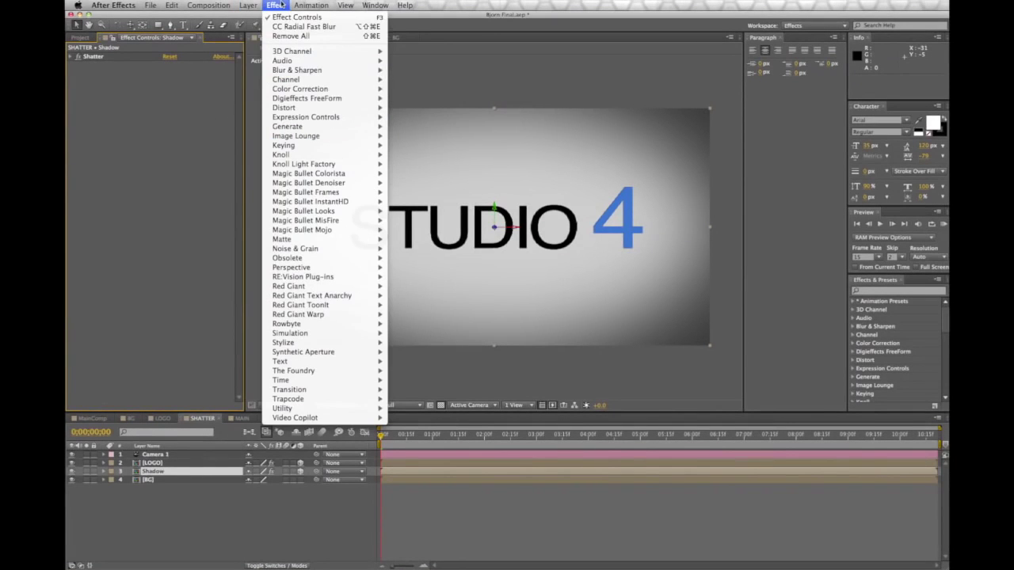
pyautogui.moveTo(309, 89)
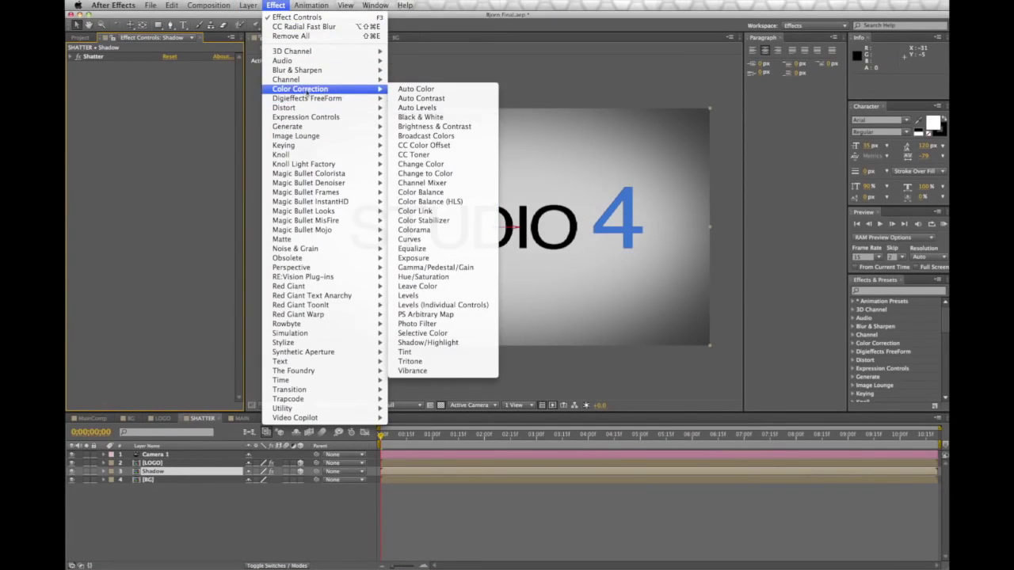
pyautogui.click(456, 356)
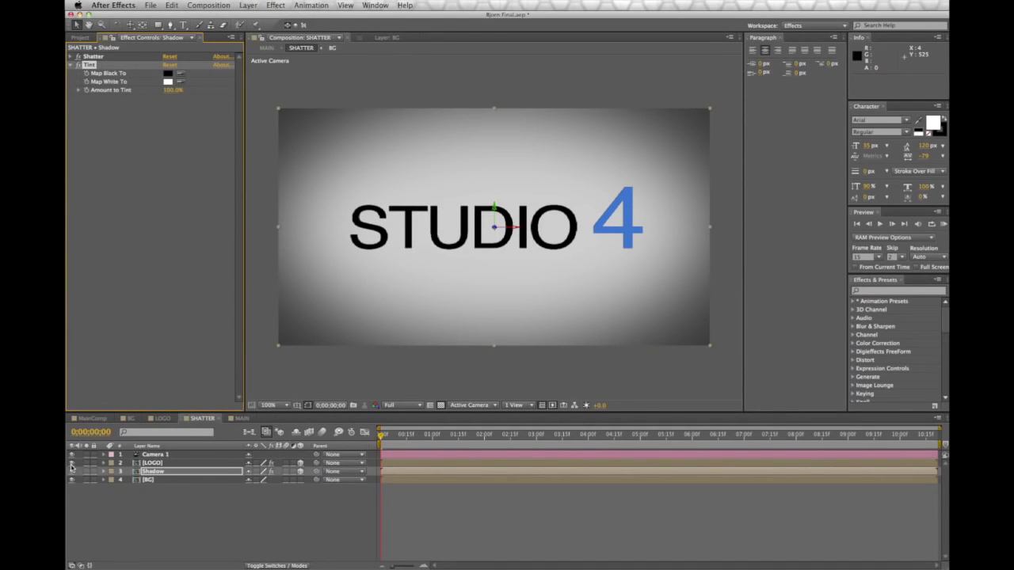
# Step: Hide the LOGO layer and set the Shadow layer's Tint to map white to black (000000)
pyautogui.click(151, 464)
pyautogui.click(71, 464)
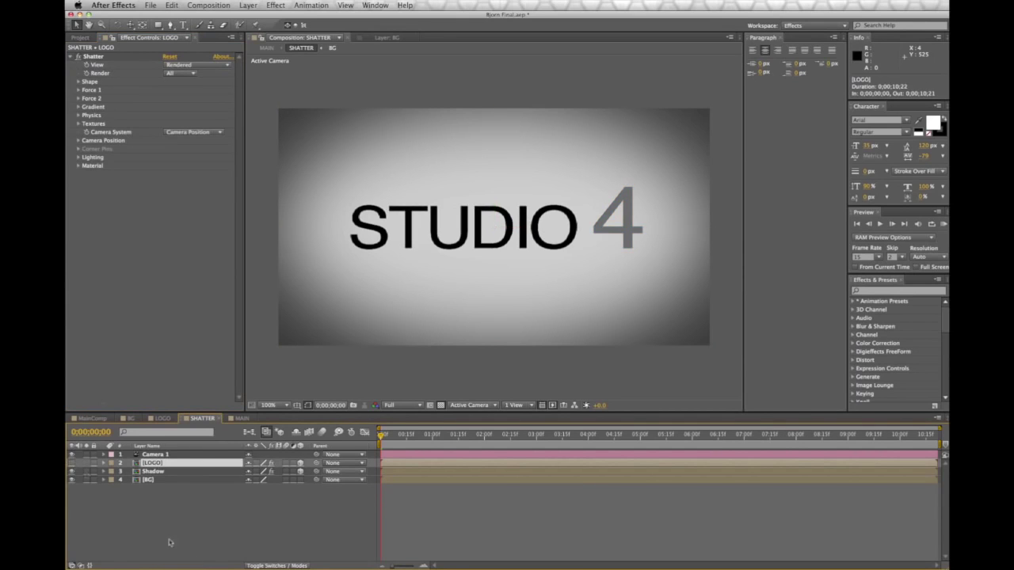
pyautogui.click(167, 473)
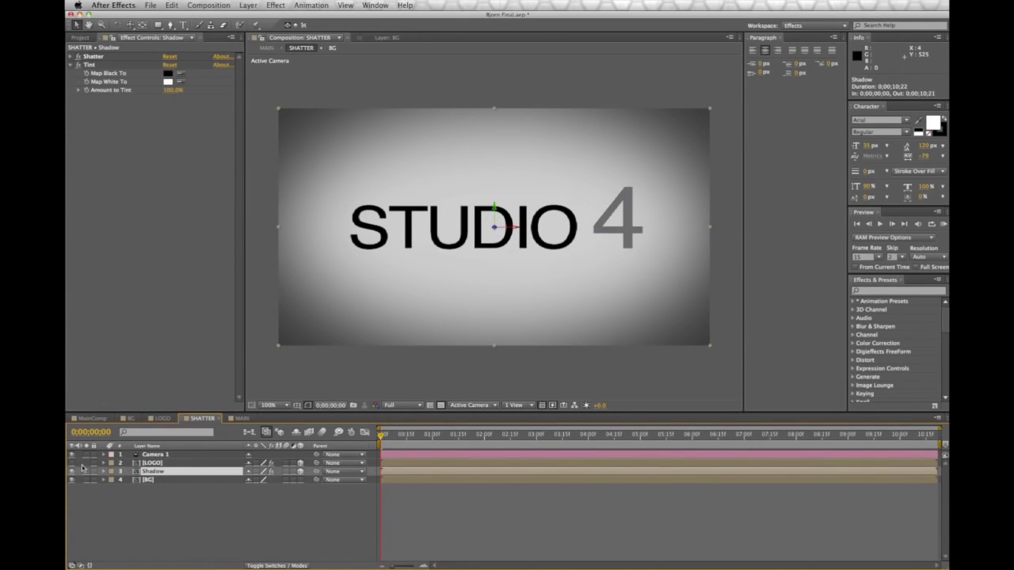
pyautogui.click(71, 464)
pyautogui.click(167, 82)
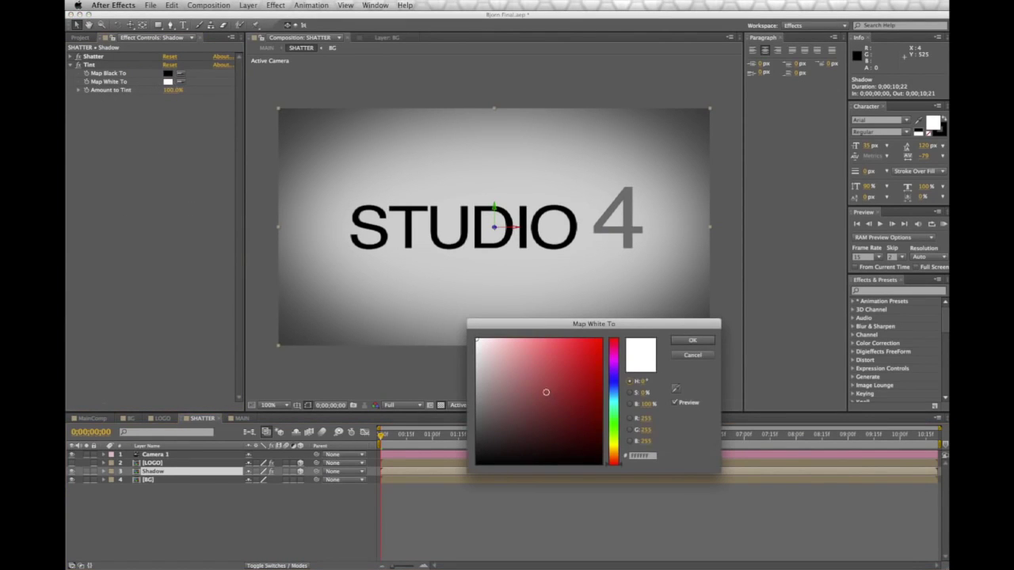
pyautogui.moveTo(484, 341); pyautogui.dragTo(467, 511)
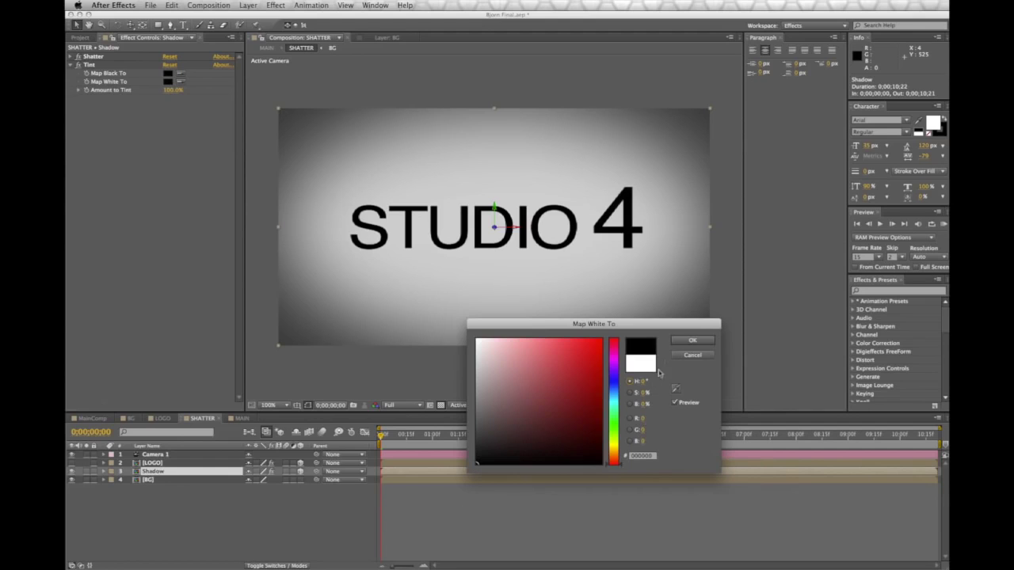
pyautogui.click(692, 341)
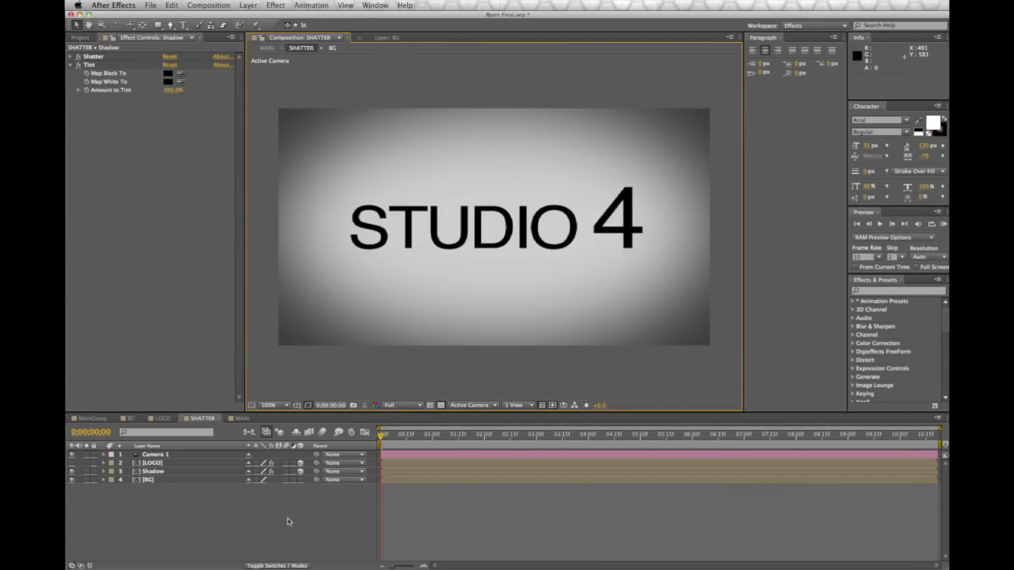
# Step: Show the LOGO layer again and apply CC Radial Fast Blur to the Shadow layer
pyautogui.click(142, 471)
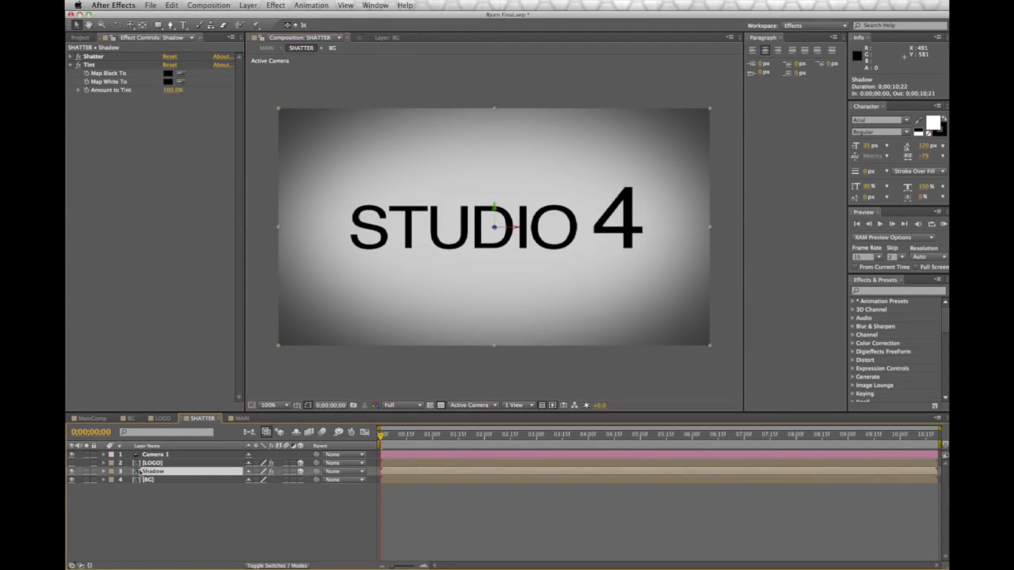
pyautogui.click(71, 472)
pyautogui.click(274, 5)
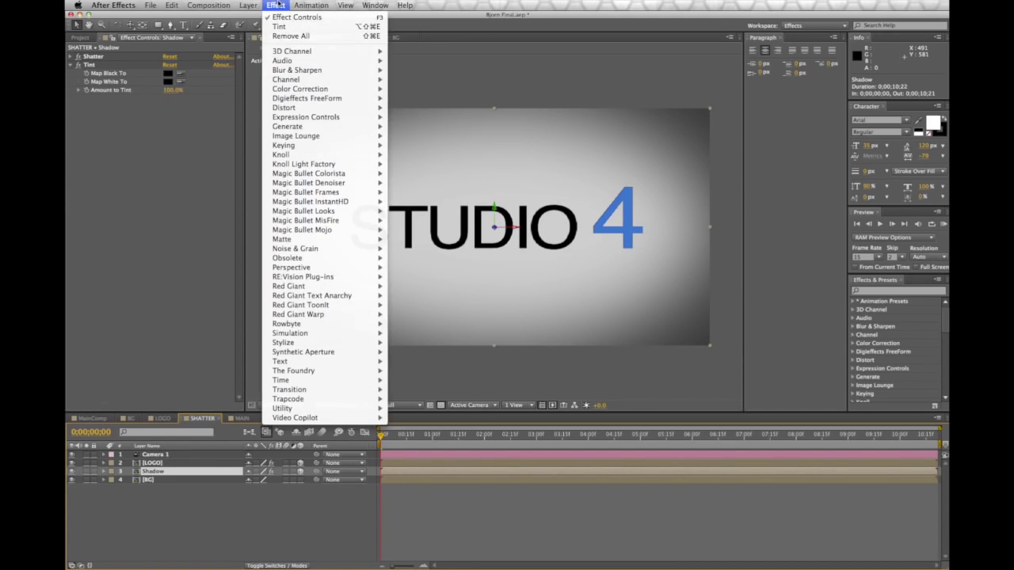
pyautogui.moveTo(325, 70)
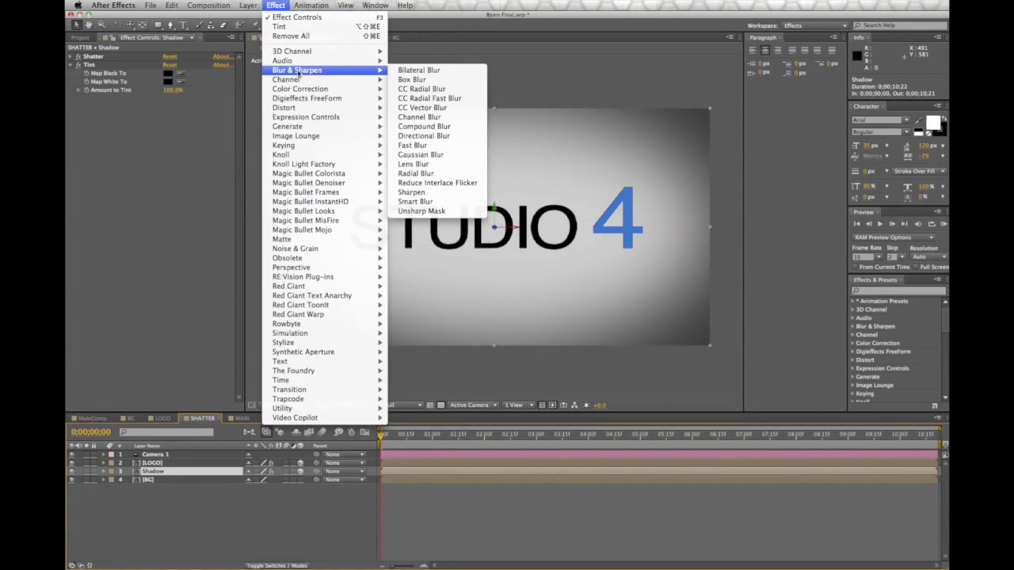
pyautogui.click(428, 98)
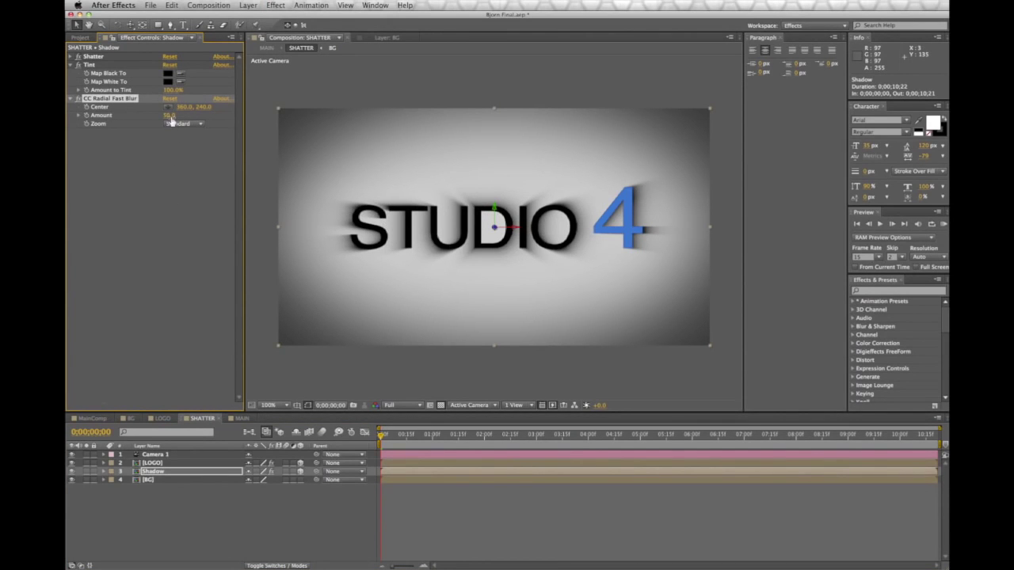
# Step: Set the radial blur's Amount to about 45 and move its Center above the logo to about 356, 142
pyautogui.moveTo(170, 116); pyautogui.dragTo(200, 120)
pyautogui.click(167, 106)
pyautogui.click(504, 181)
pyautogui.moveTo(504, 181)
pyautogui.mouseDown()
pyautogui.moveTo(491, 181)
pyautogui.moveTo(491, 170)
pyautogui.moveTo(492, 183)
pyautogui.mouseUp()
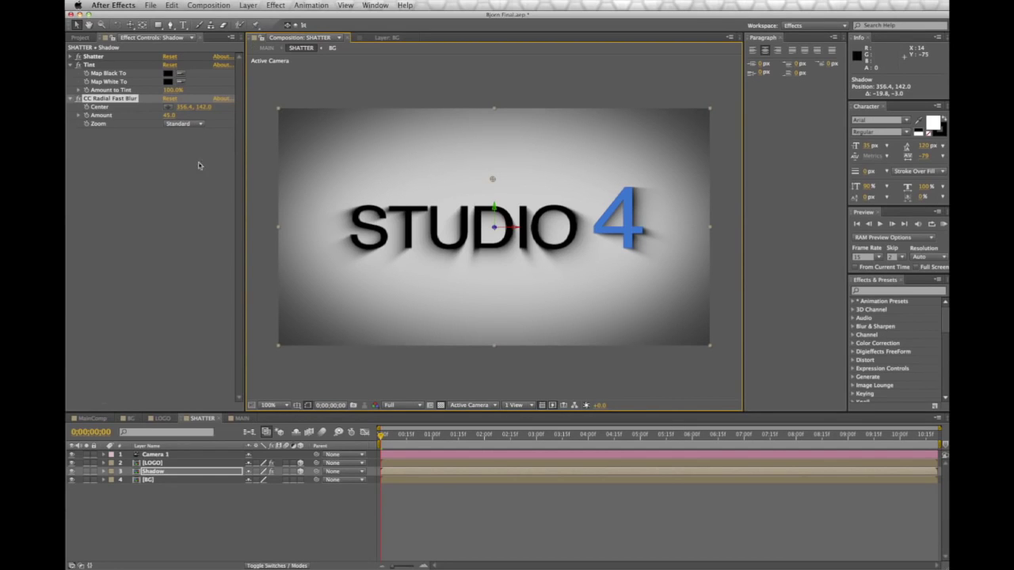
# Step: Duplicate the Shadow layer and reduce the copy's CC Radial Fast Blur Amount to 4
pyautogui.click(162, 473)
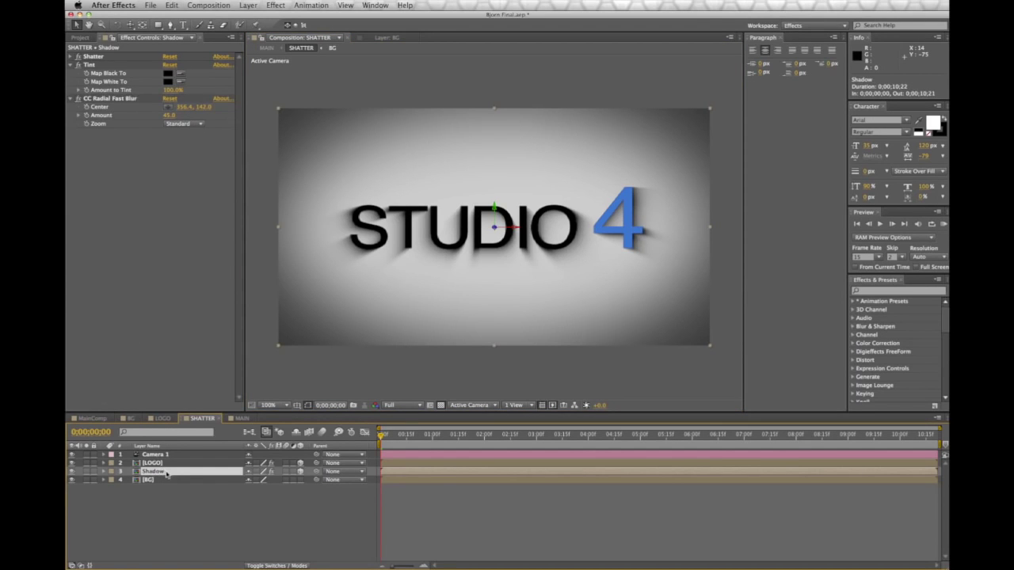
pyautogui.press('super+d')
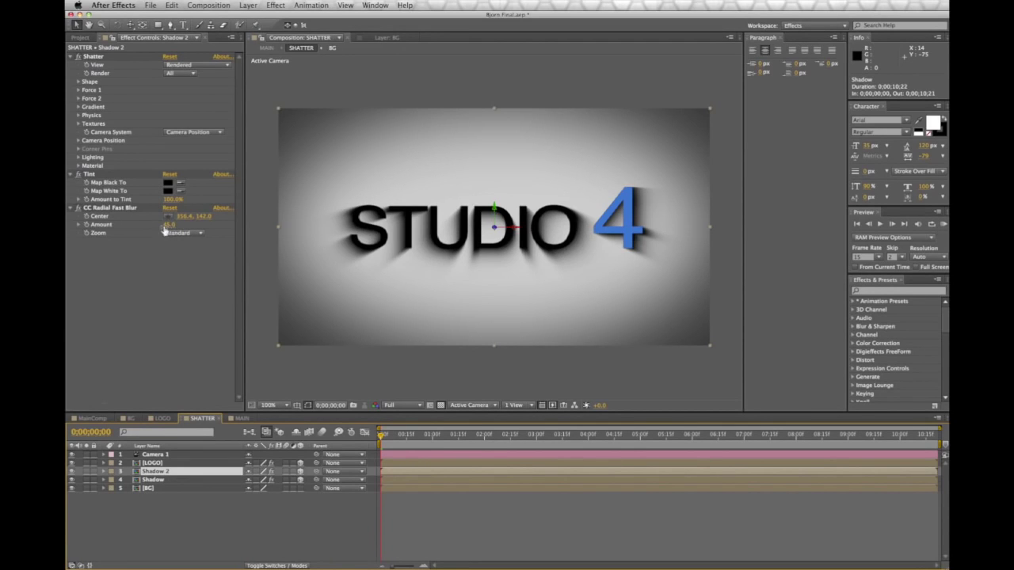
pyautogui.moveTo(170, 226); pyautogui.dragTo(150, 231)
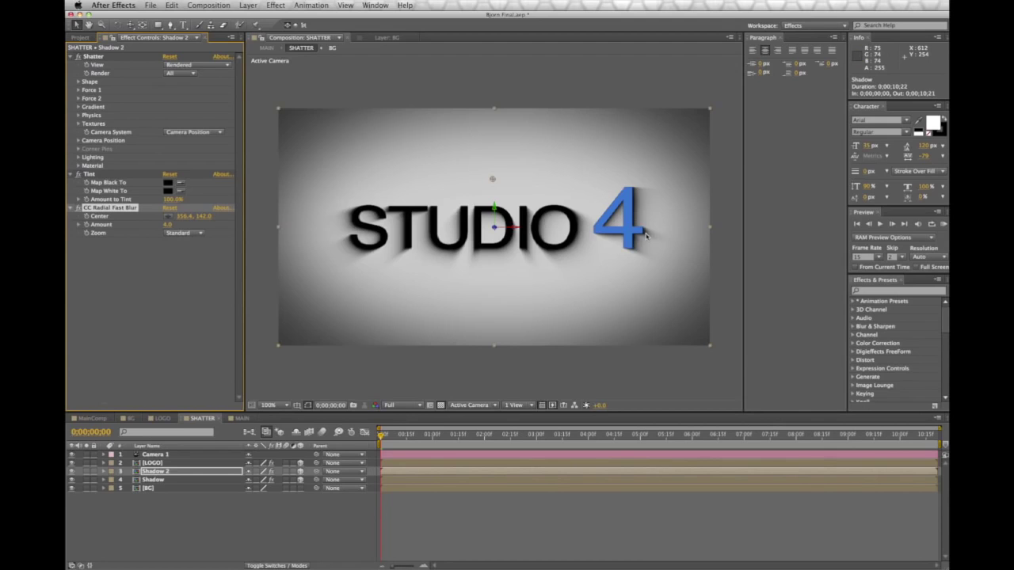
# Step: Fine-tune the radial blur Amount of Shadow 2 to 5, checking the edges of the 4 up close
pyautogui.scroll(1, 645, 236)
pyautogui.moveTo(648, 235); pyautogui.dragTo(418, 248)
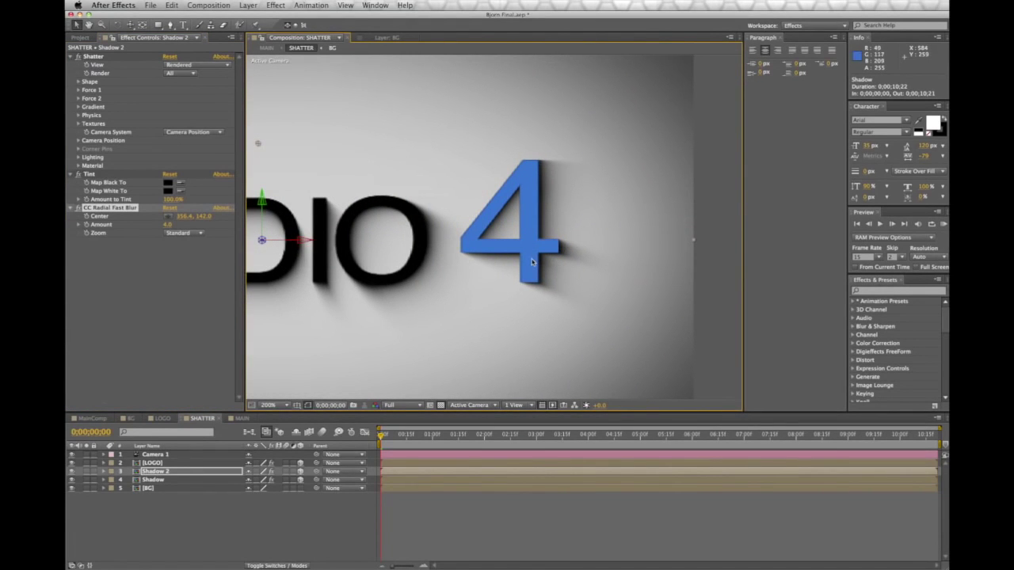
pyautogui.moveTo(167, 225); pyautogui.dragTo(169, 226)
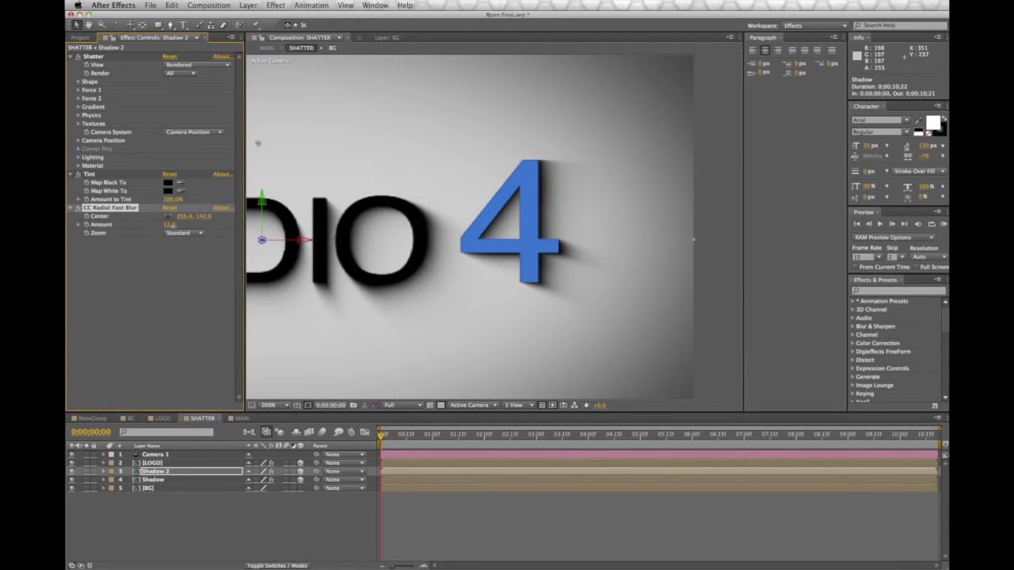
pyautogui.moveTo(172, 225); pyautogui.dragTo(169, 226)
pyautogui.press('space')
pyautogui.moveTo(442, 281); pyautogui.dragTo(645, 233)
pyautogui.scroll(-1, 556, 239)
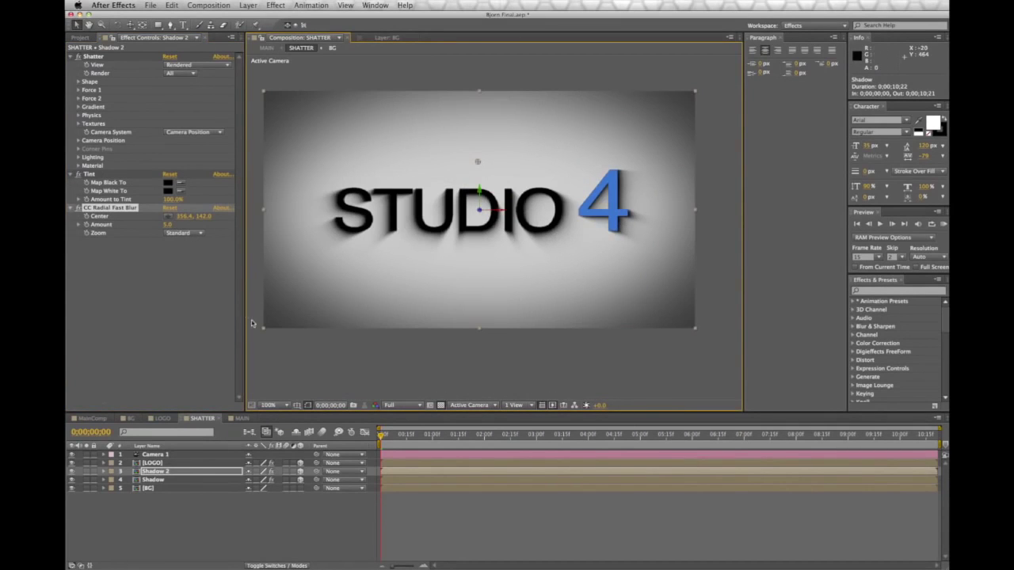
# Step: Slightly increase the CC Radial Fast Blur Amount on the original Shadow layer
pyautogui.click(178, 480)
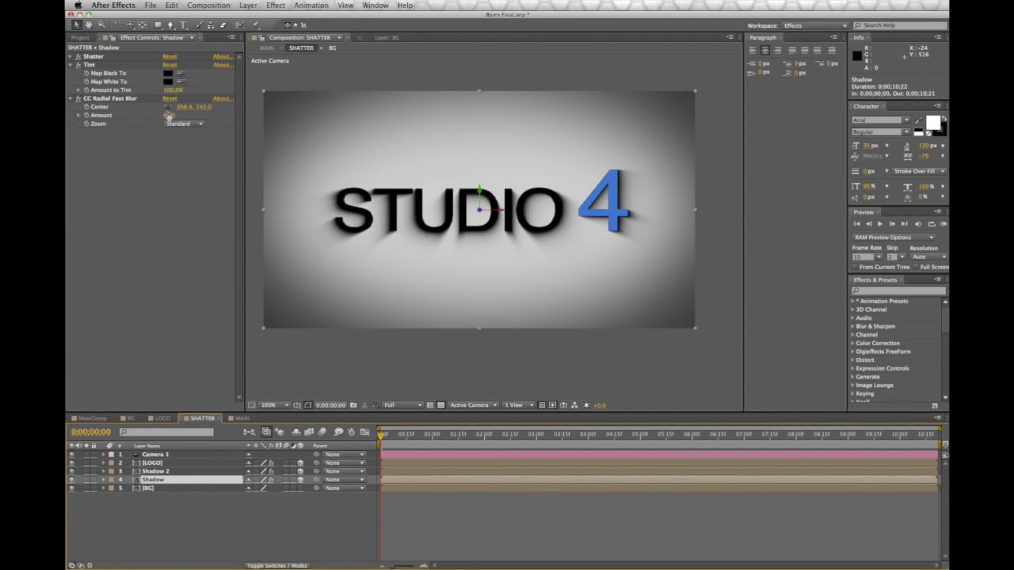
pyautogui.moveTo(168, 116)
pyautogui.mouseDown()
pyautogui.moveTo(183, 116)
pyautogui.moveTo(173, 117)
pyautogui.mouseUp()
pyautogui.click(270, 378)
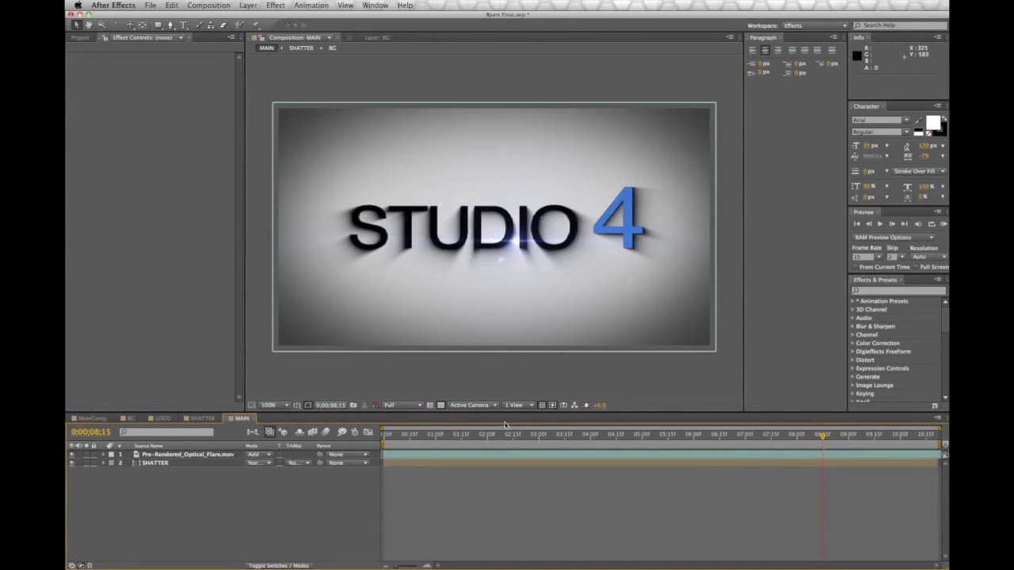
# Step: Inspect the logo's shadows up close in MAIN and return to the SHATTER composition
pyautogui.scroll(1, 529, 250)
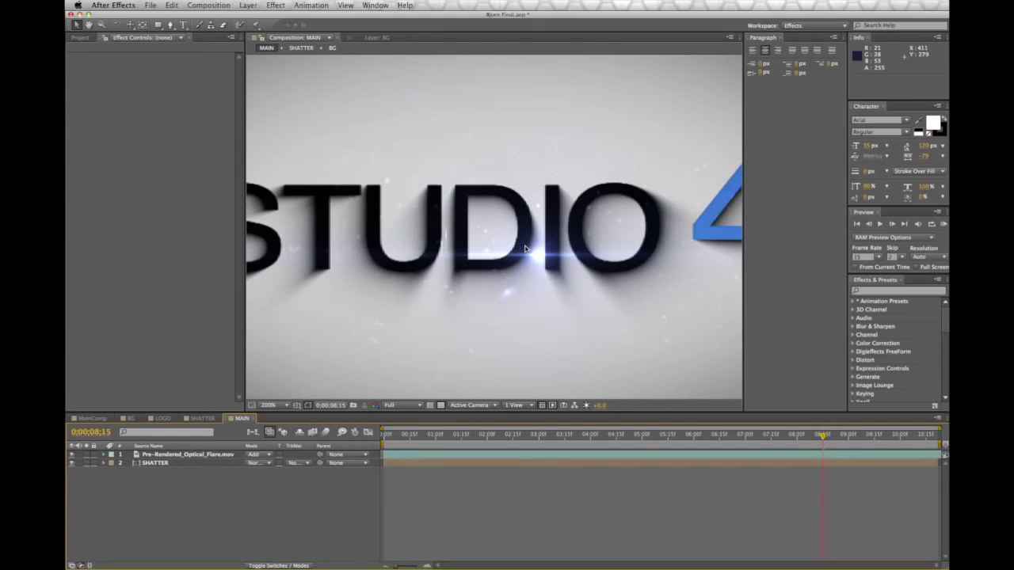
pyautogui.scroll(-1, 537, 257)
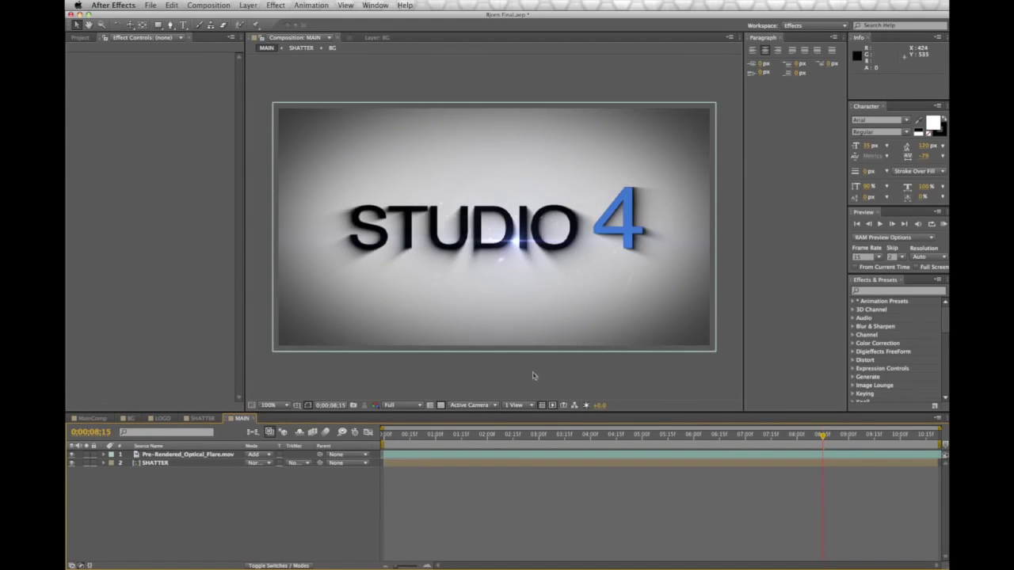
pyautogui.click(195, 418)
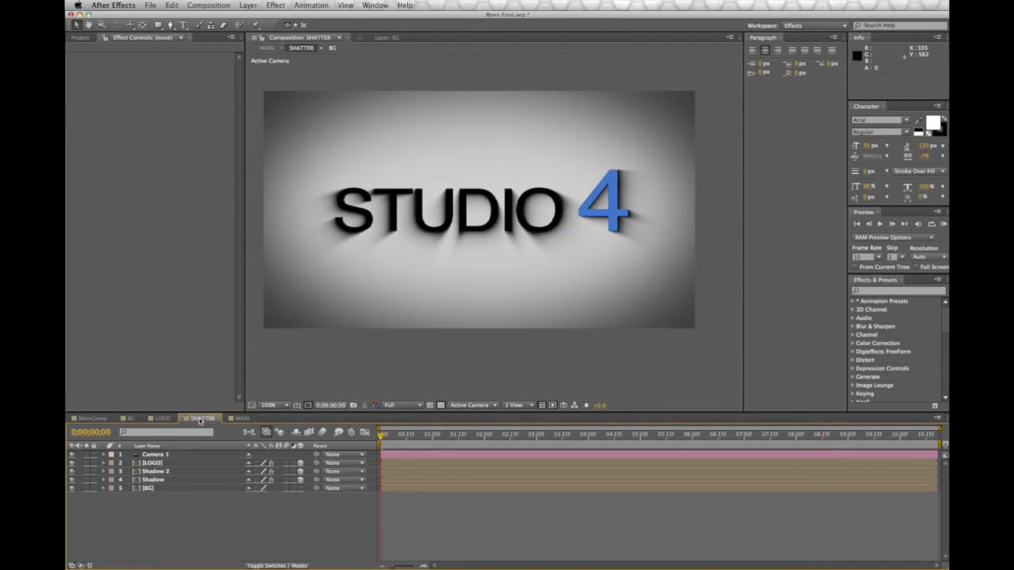
# Step: Check the Shadow layer's blur settings in SHATTER and scrub through the MAIN animation to review the shadows and flare
pyautogui.click(164, 481)
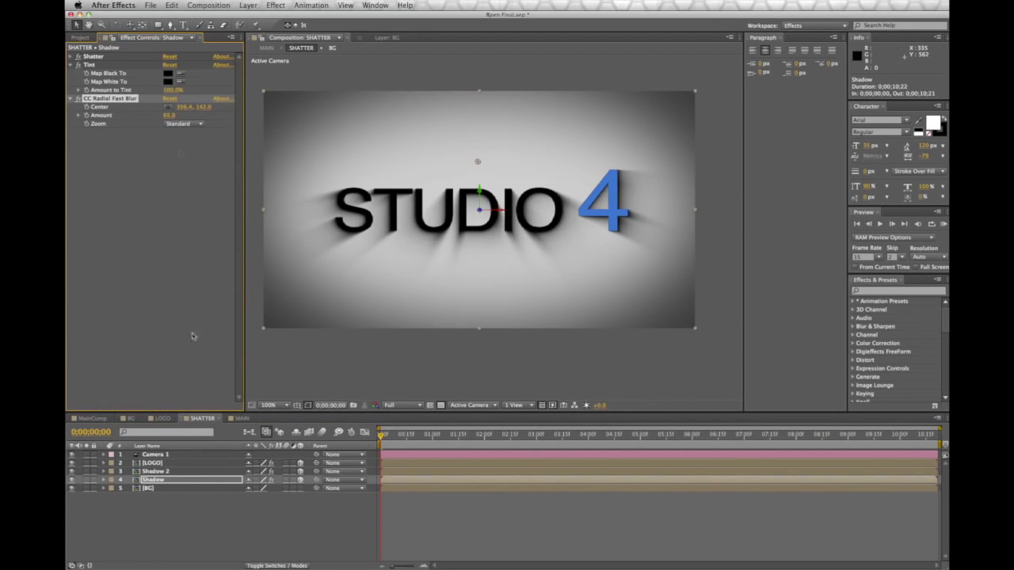
pyautogui.click(239, 418)
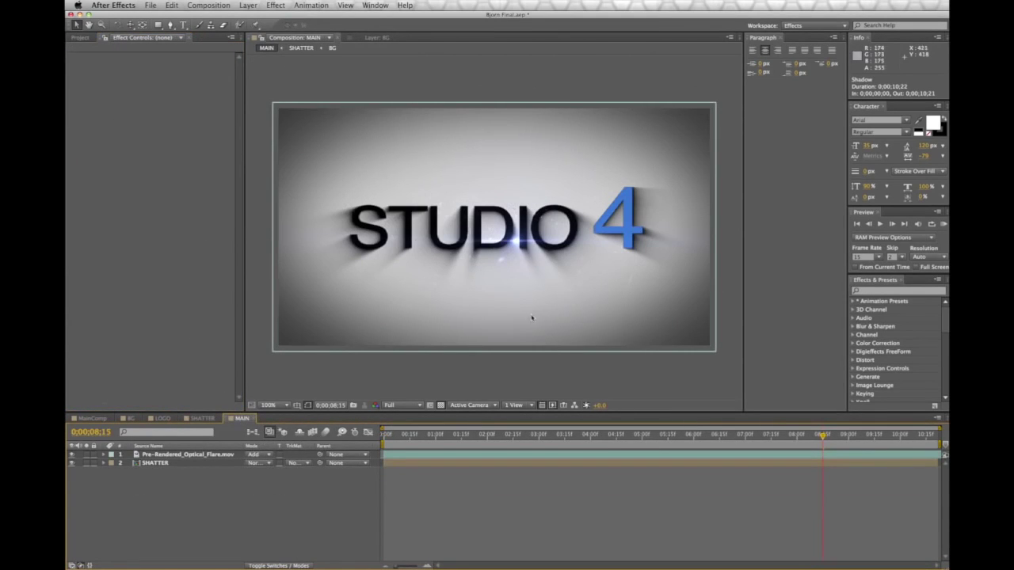
pyautogui.moveTo(824, 436); pyautogui.dragTo(499, 439)
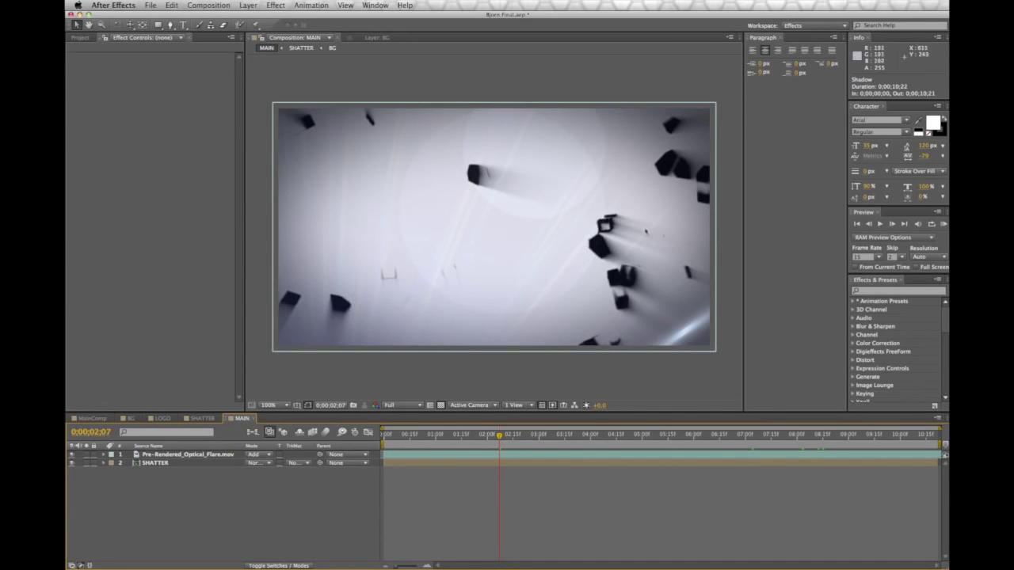
pyautogui.moveTo(500, 438); pyautogui.dragTo(529, 441)
pyautogui.moveTo(539, 440); pyautogui.dragTo(649, 444)
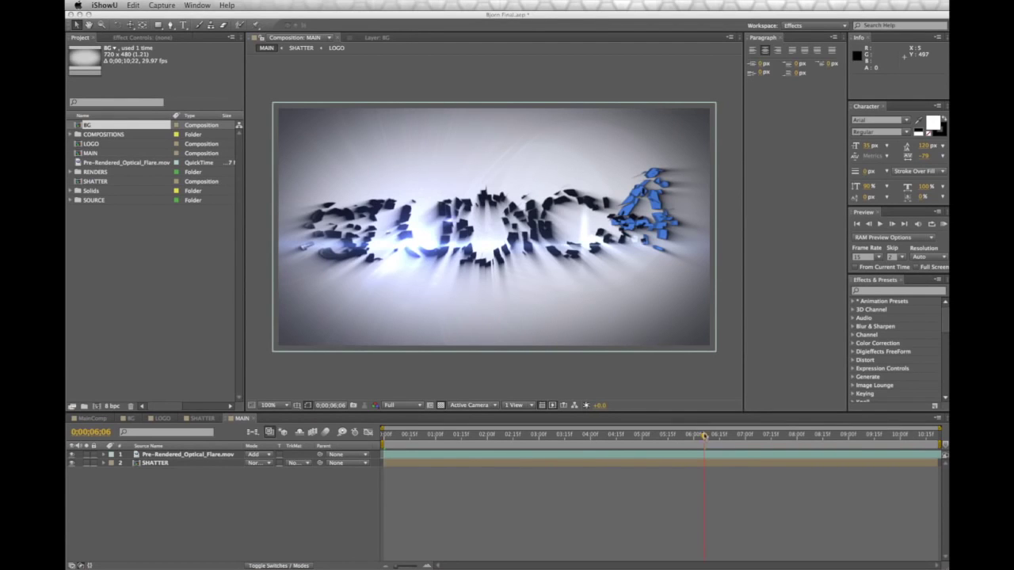
pyautogui.click(707, 438)
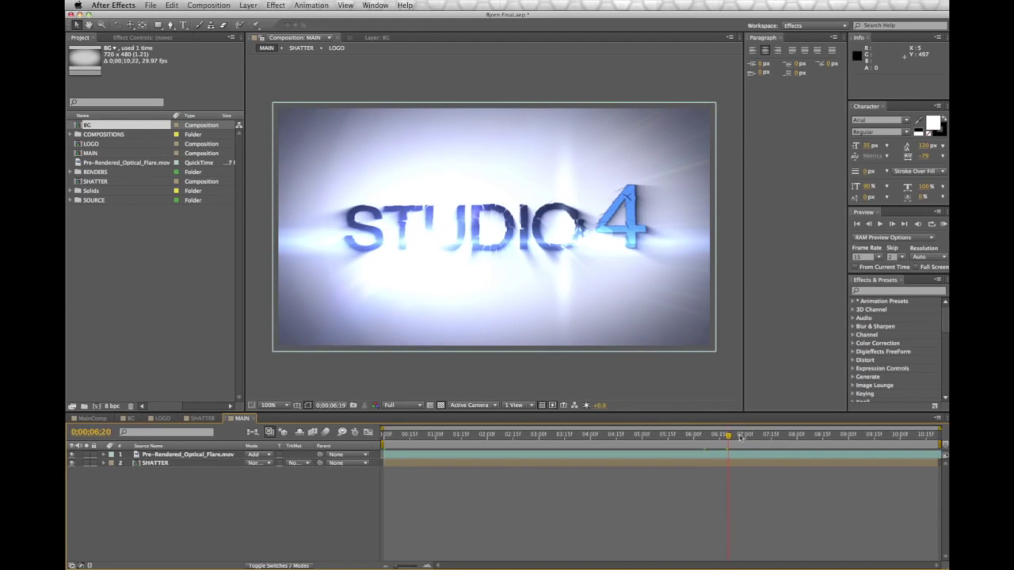
pyautogui.moveTo(745, 436); pyautogui.dragTo(791, 438)
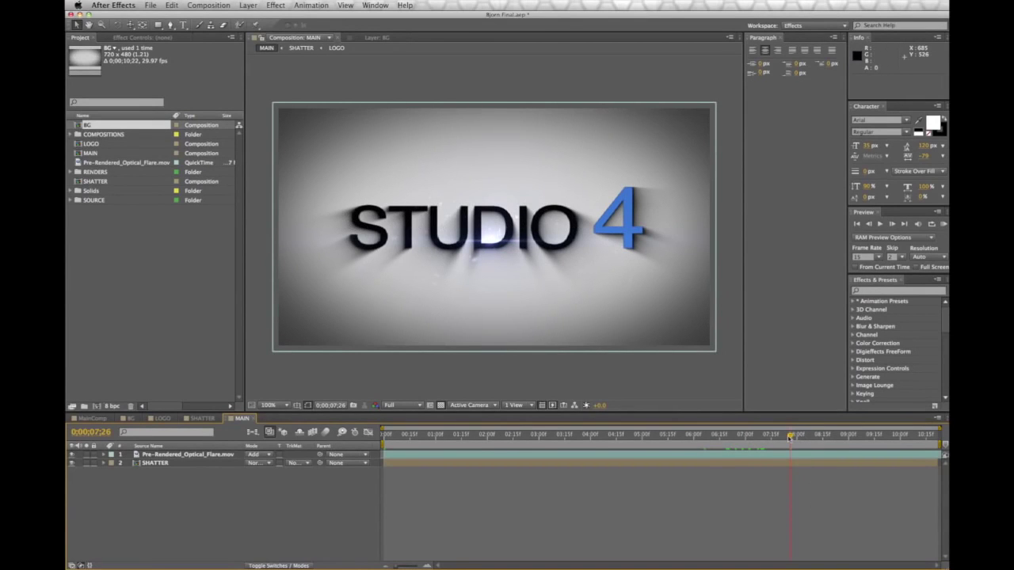
# Step: Remove the BG layer from SHATTER and add the BG composition beneath the SHATTER layer in MAIN
pyautogui.click(203, 419)
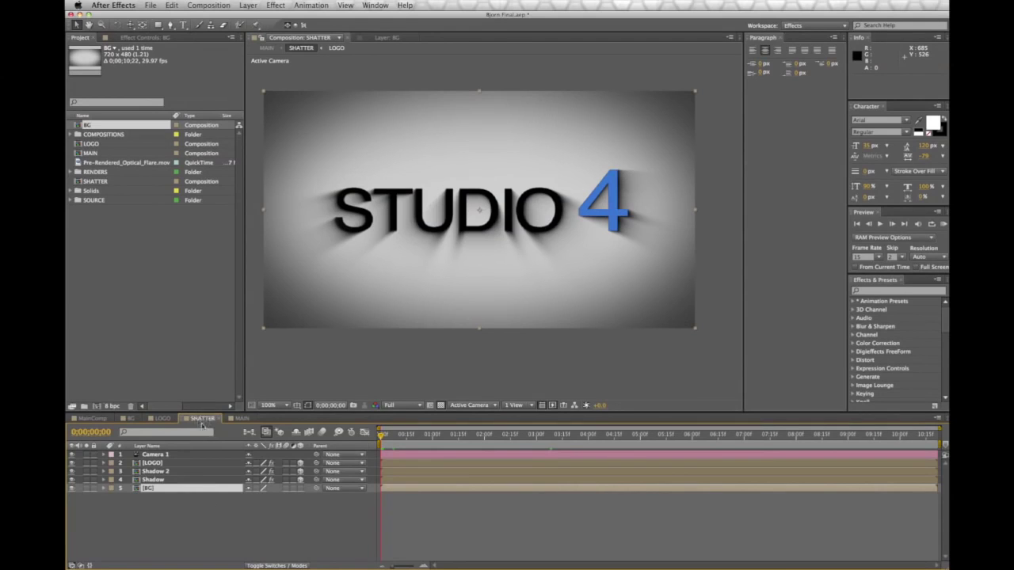
pyautogui.click(149, 505)
pyautogui.click(151, 489)
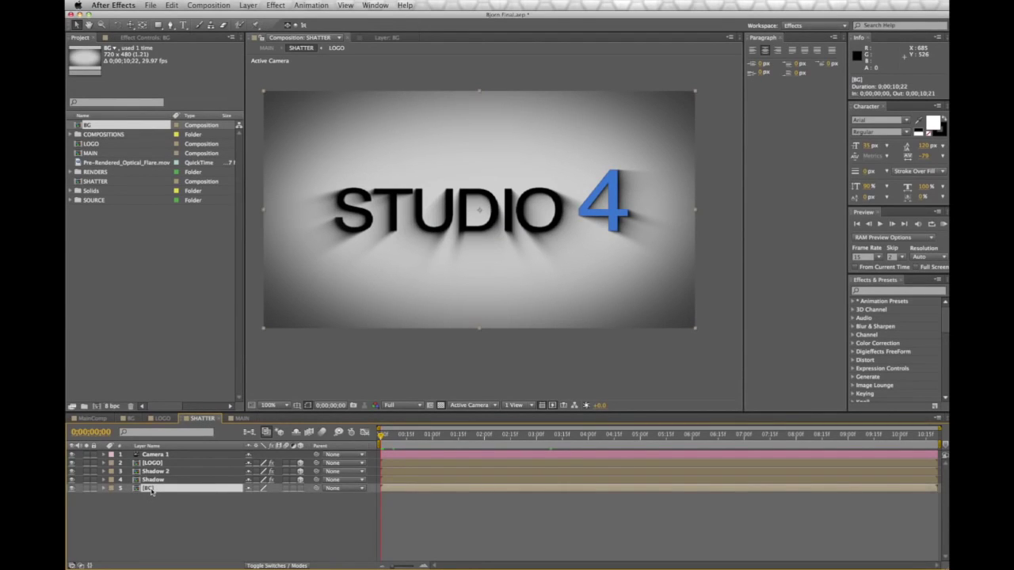
pyautogui.press('Delete')
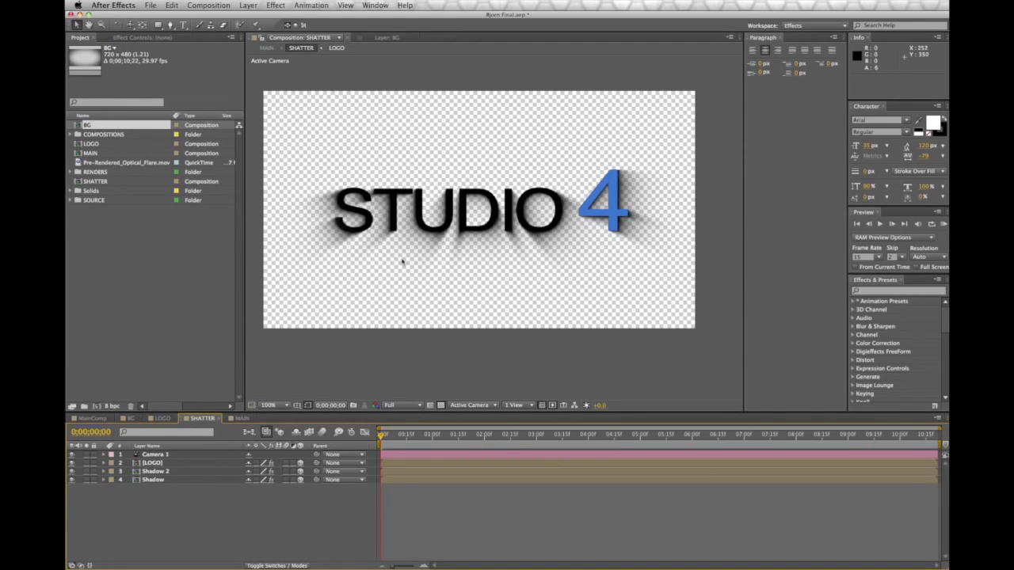
pyautogui.click(238, 418)
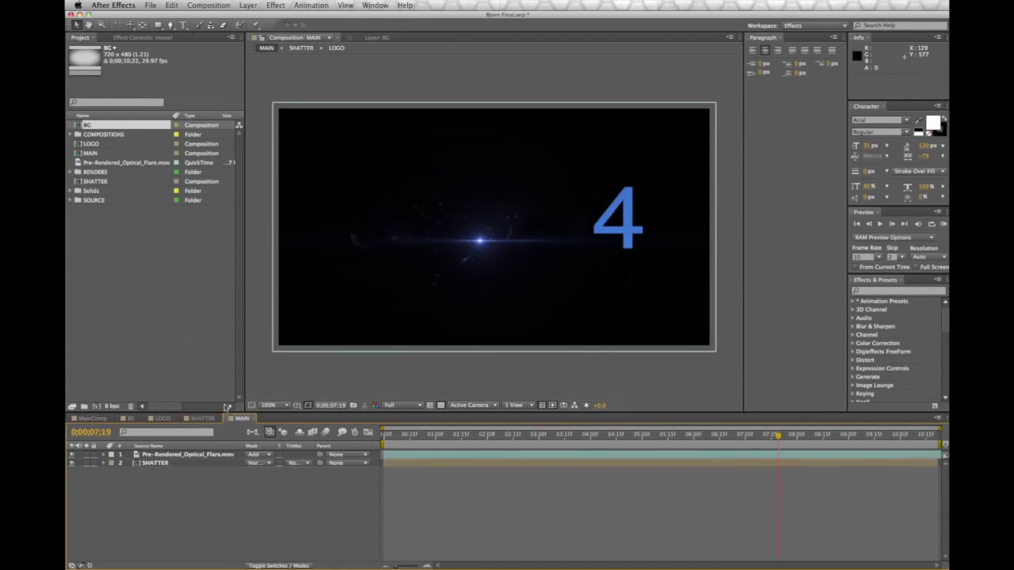
pyautogui.moveTo(109, 126); pyautogui.dragTo(191, 491)
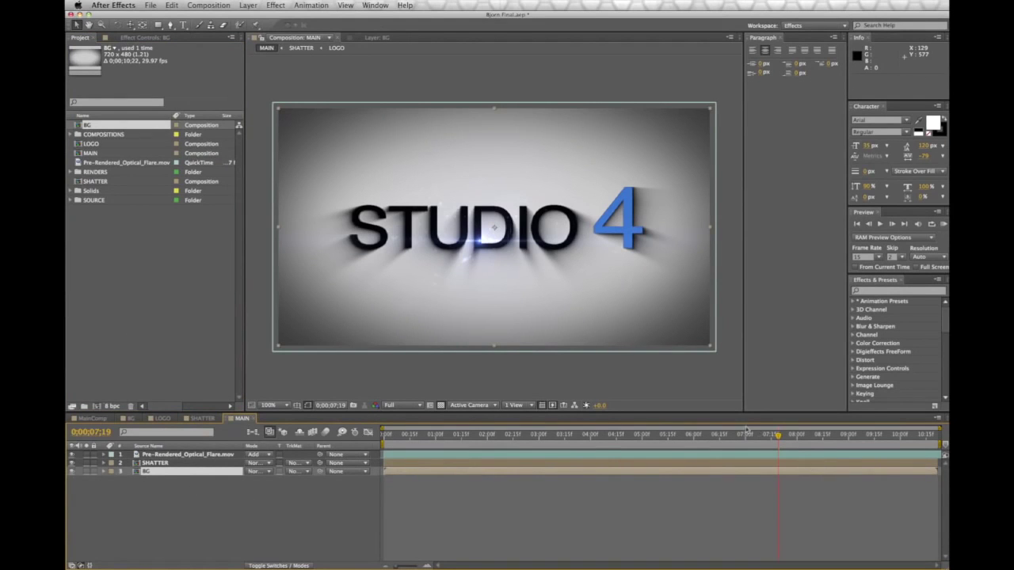
# Step: Apply CC Light Sweep to the SHATTER layer in MAIN and move its Center to 250.3, 179.0 above the letters
pyautogui.click(168, 465)
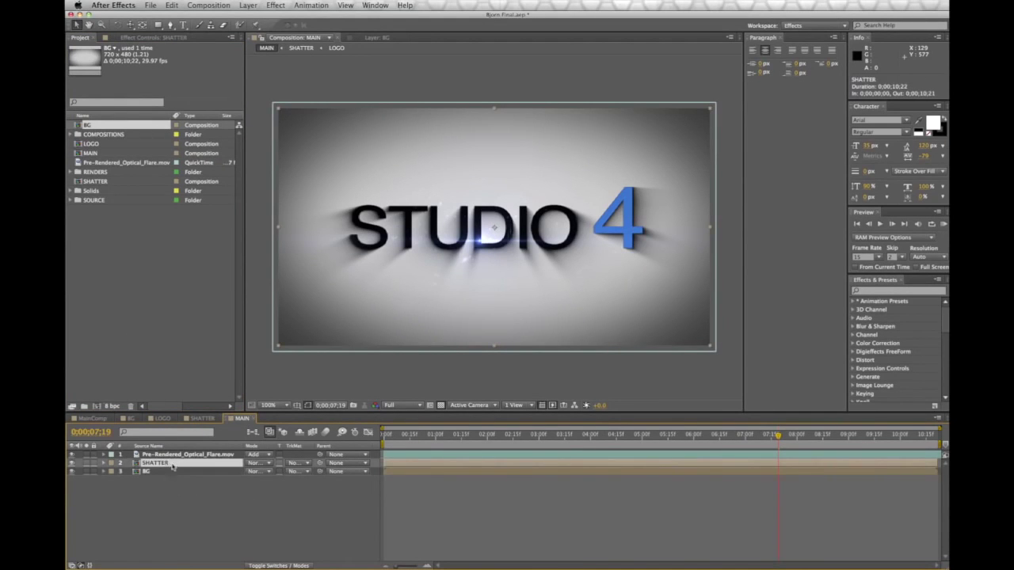
pyautogui.click(202, 418)
pyautogui.click(240, 418)
pyautogui.click(275, 6)
pyautogui.moveTo(297, 80)
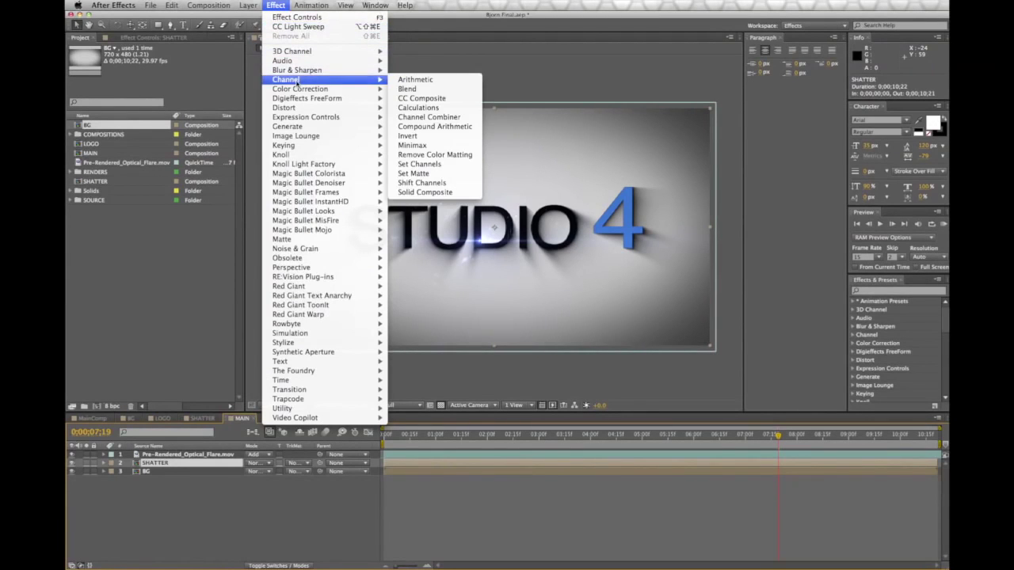
pyautogui.moveTo(304, 128)
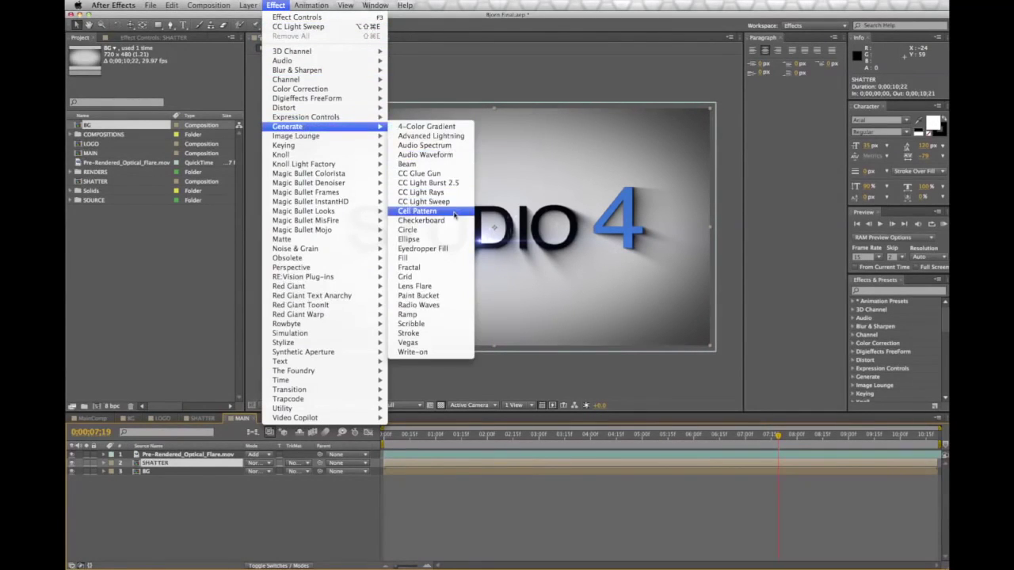
pyautogui.click(424, 202)
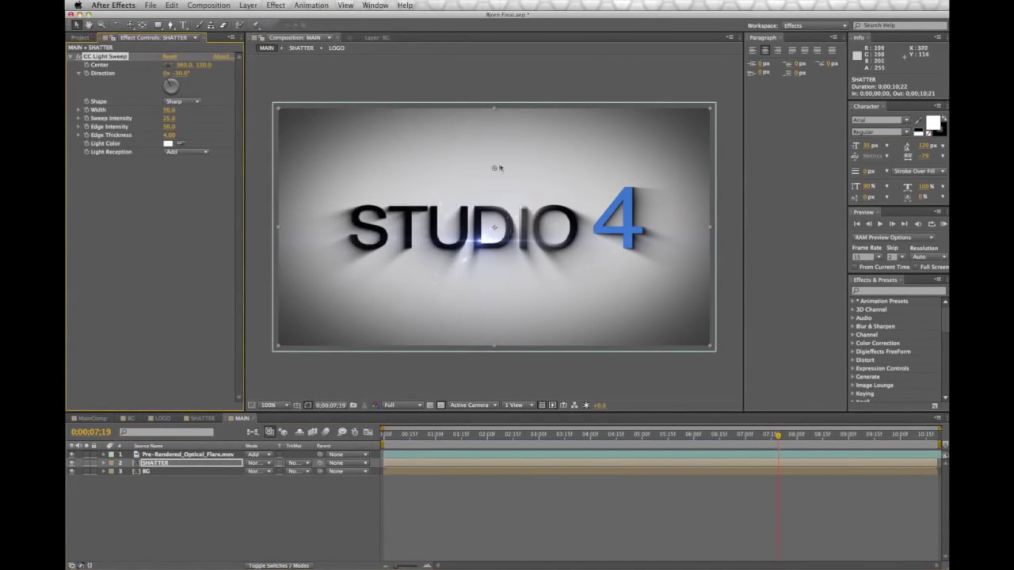
pyautogui.moveTo(528, 223); pyautogui.dragTo(428, 197)
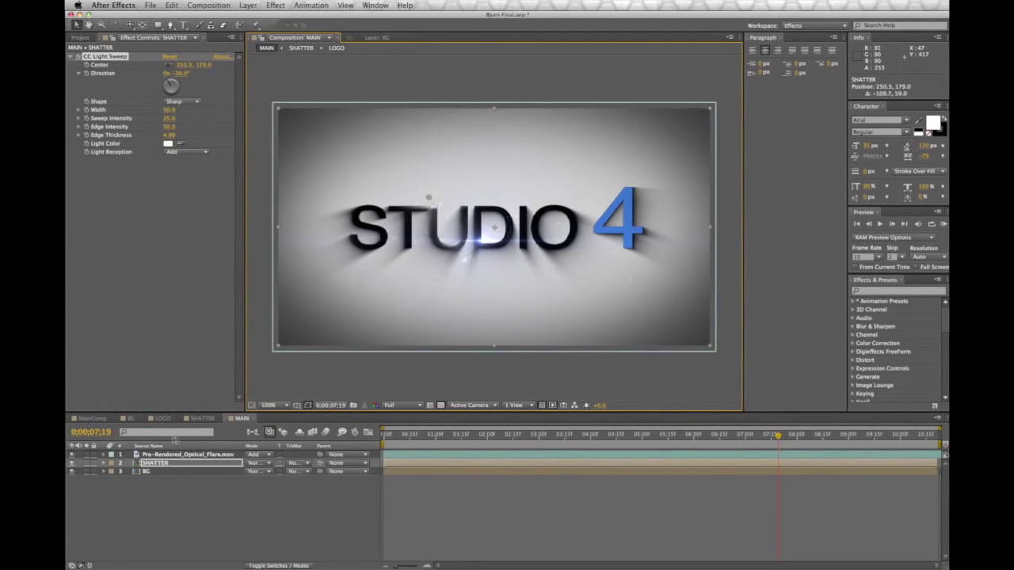
# Step: Try BG inside SHATTER instead of MAIN to compare how the light sweep behaves, and undo the change
pyautogui.click(169, 471)
pyautogui.press('Delete')
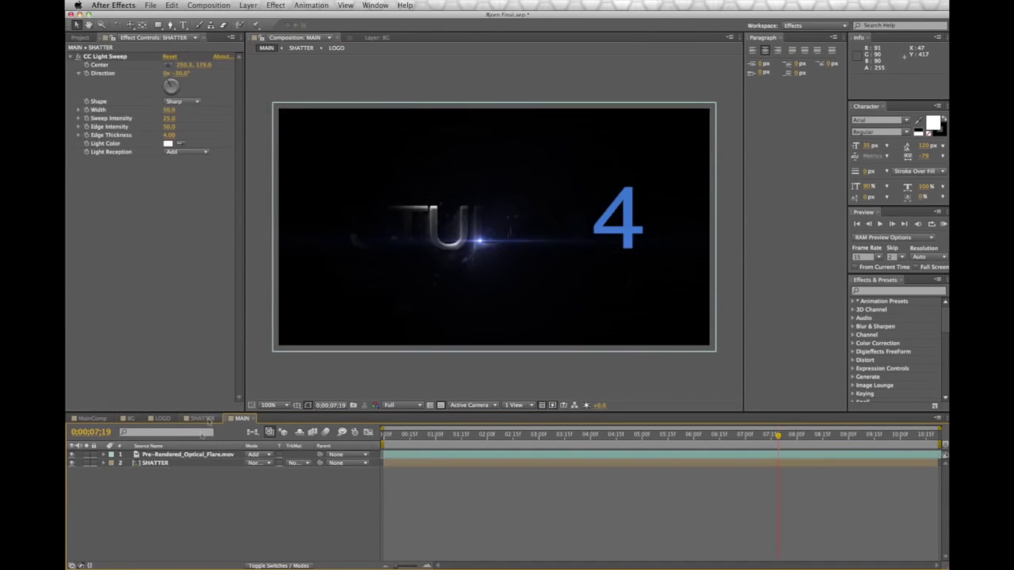
pyautogui.click(204, 419)
pyautogui.click(80, 38)
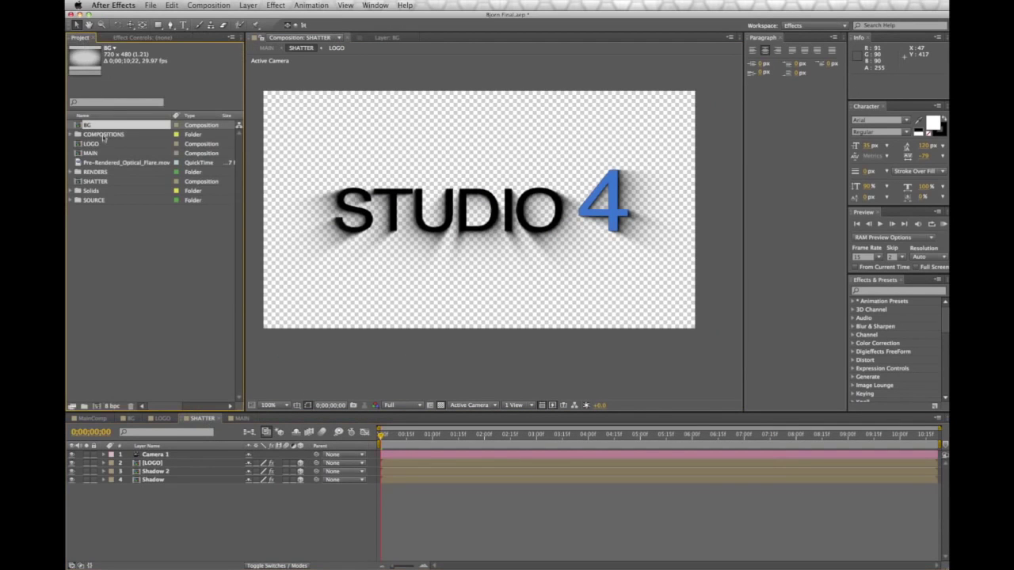
pyautogui.moveTo(103, 132); pyautogui.dragTo(185, 546)
pyautogui.click(238, 419)
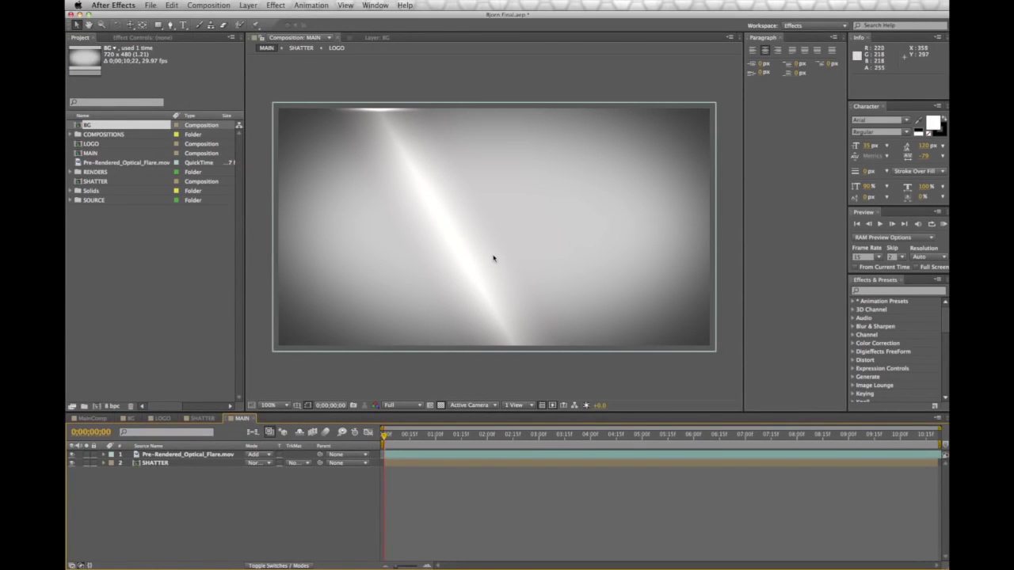
pyautogui.moveTo(388, 437); pyautogui.dragTo(579, 438)
pyautogui.press('Home')
pyautogui.press('super+z')
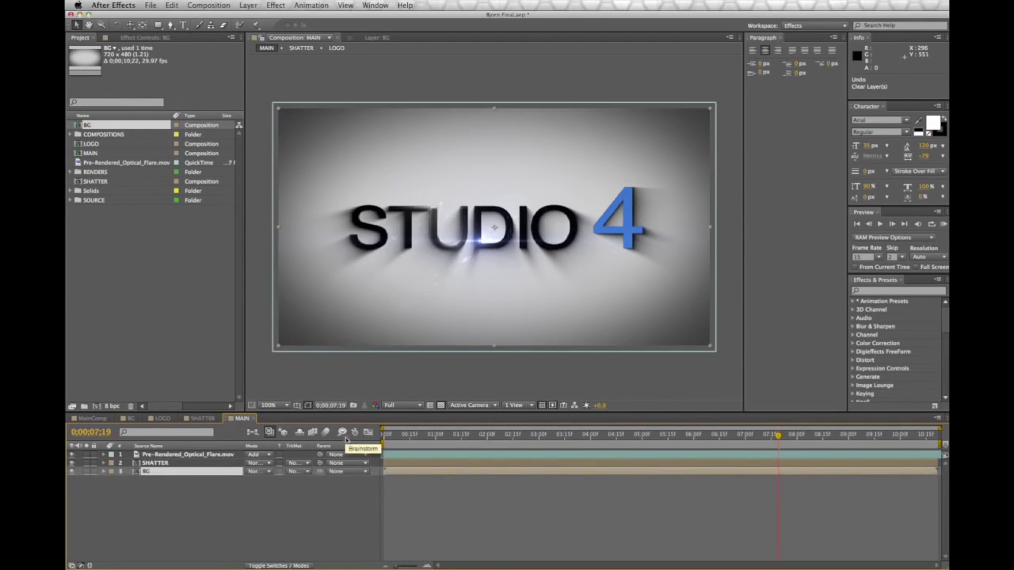
# Step: Move the SHATTER layer's light sweep Center to 44.8, 206.0 before the S and start keyframing it around 0;00;07;01
pyautogui.click(155, 463)
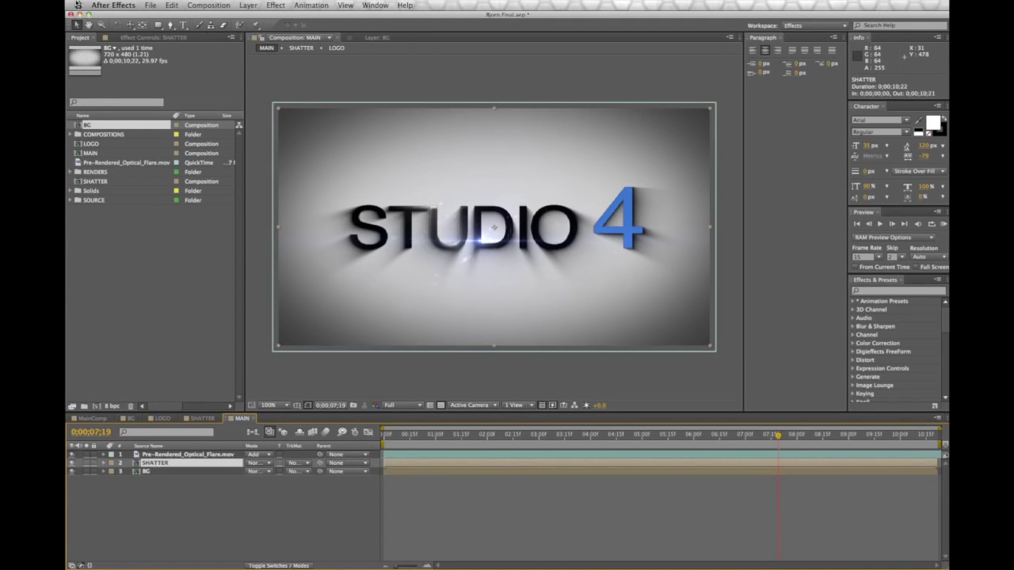
pyautogui.click(141, 38)
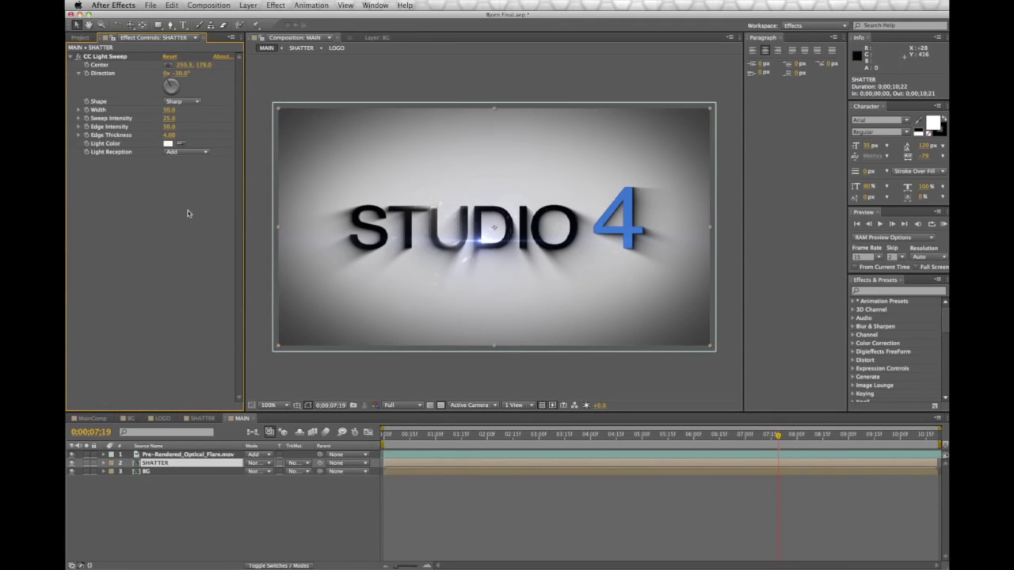
pyautogui.click(106, 57)
pyautogui.moveTo(429, 197); pyautogui.dragTo(305, 212)
pyautogui.moveTo(779, 438); pyautogui.dragTo(755, 441)
pyautogui.click(87, 66)
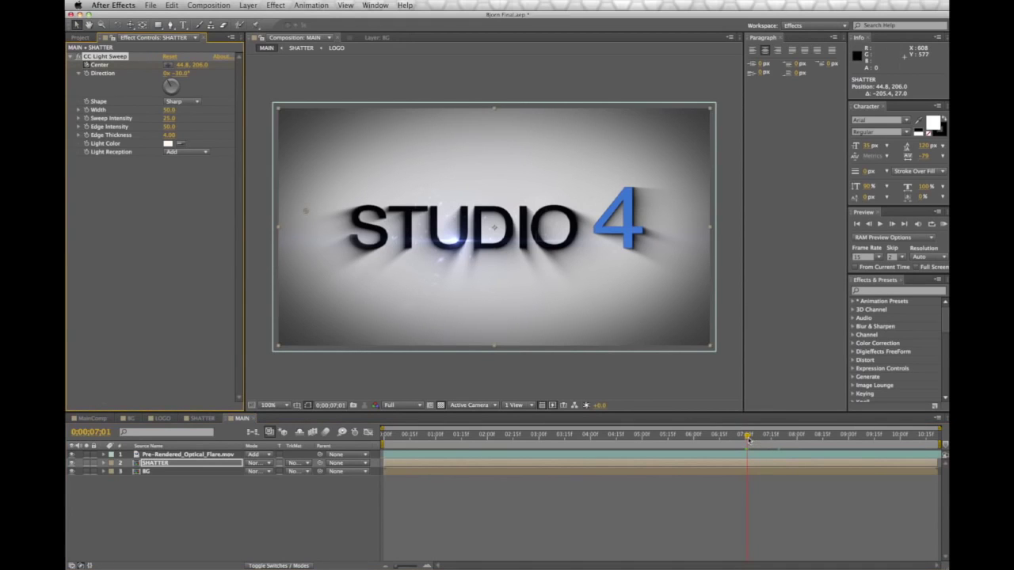
# Step: At 0;00;08;24, keyframe the light sweep Center at 685.1, 210.0, past the 4
pyautogui.moveTo(748, 441); pyautogui.dragTo(839, 442)
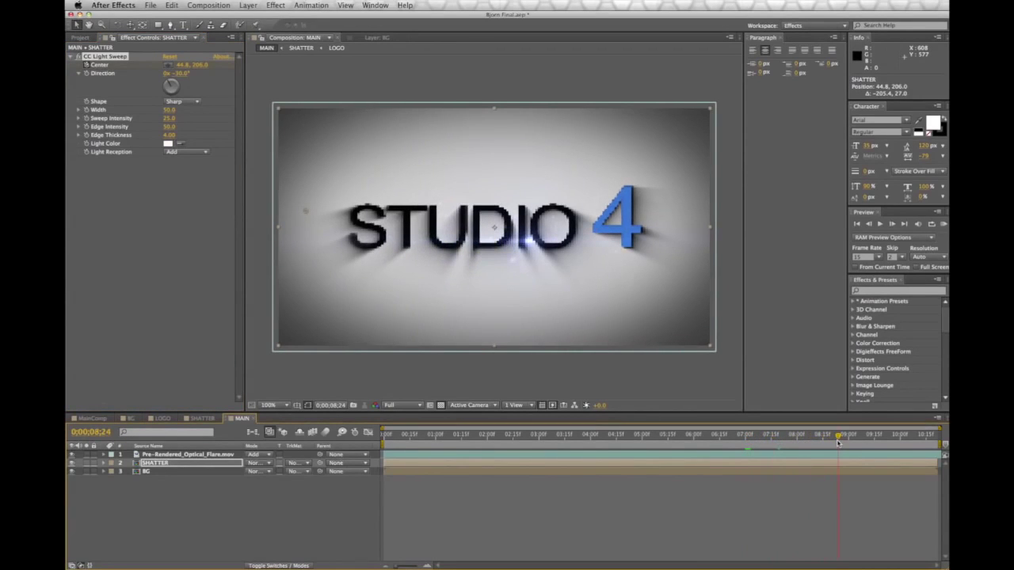
pyautogui.moveTo(305, 212); pyautogui.dragTo(689, 214)
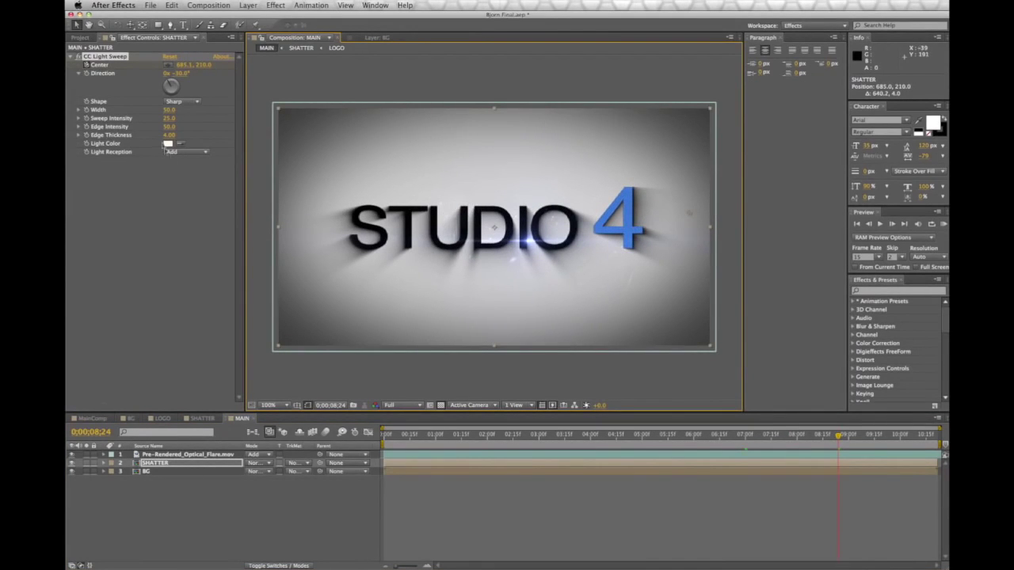
pyautogui.click(157, 464)
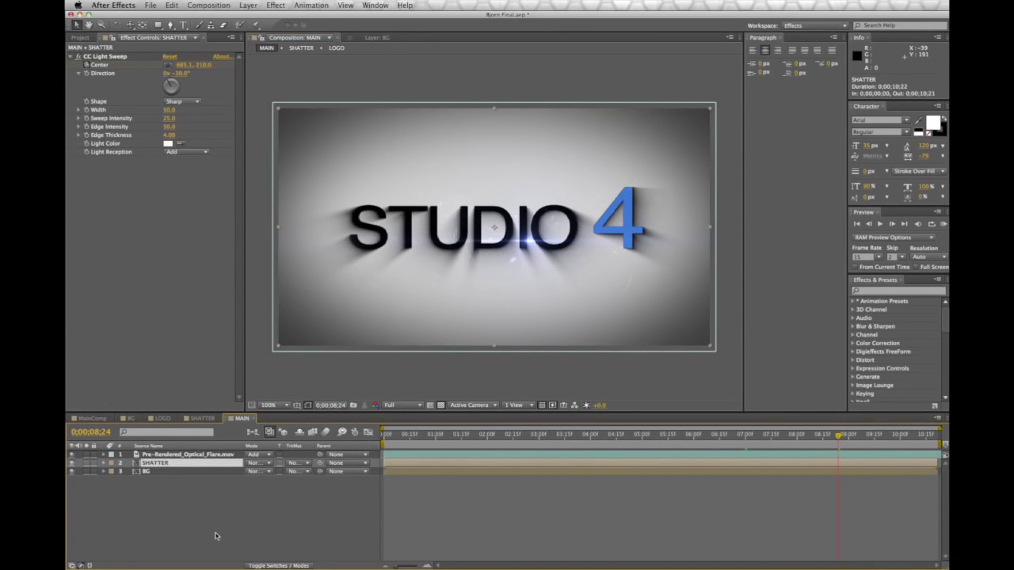
# Step: Preview the light sweep passing over the logo in MAIN, starting from about 0;00;06;19
pyautogui.moveTo(842, 435); pyautogui.dragTo(651, 441)
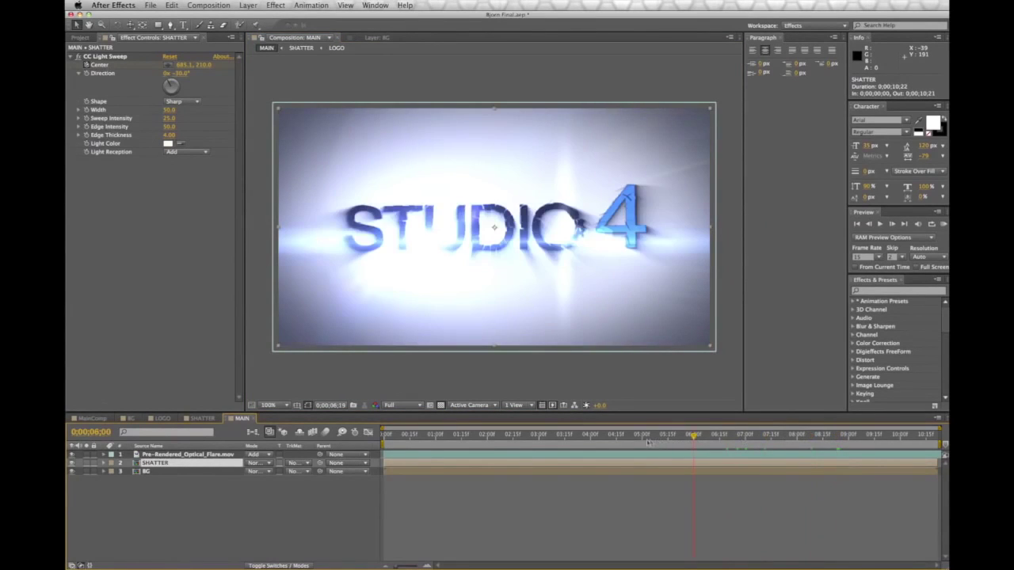
pyautogui.click(727, 440)
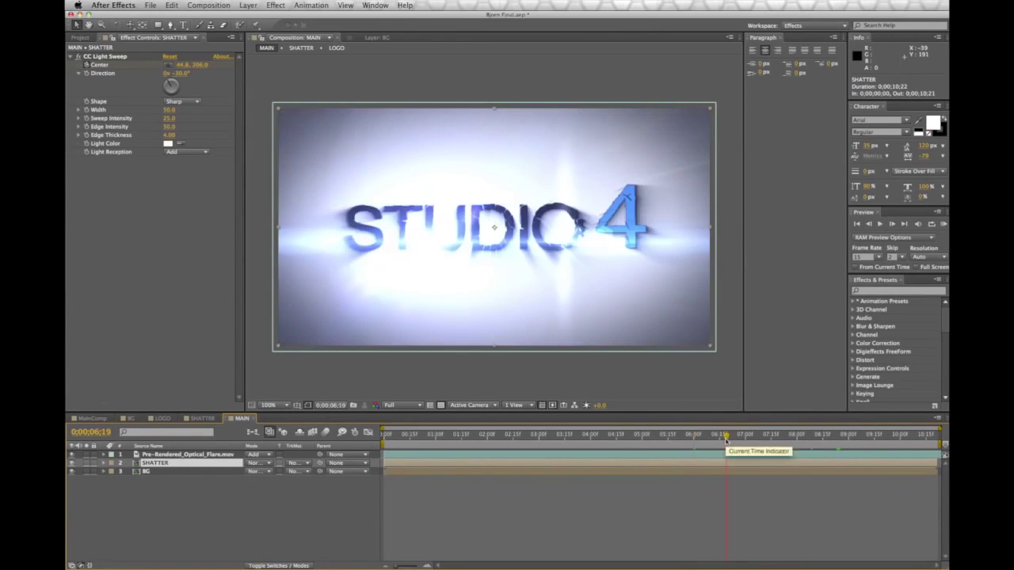
pyautogui.click(881, 225)
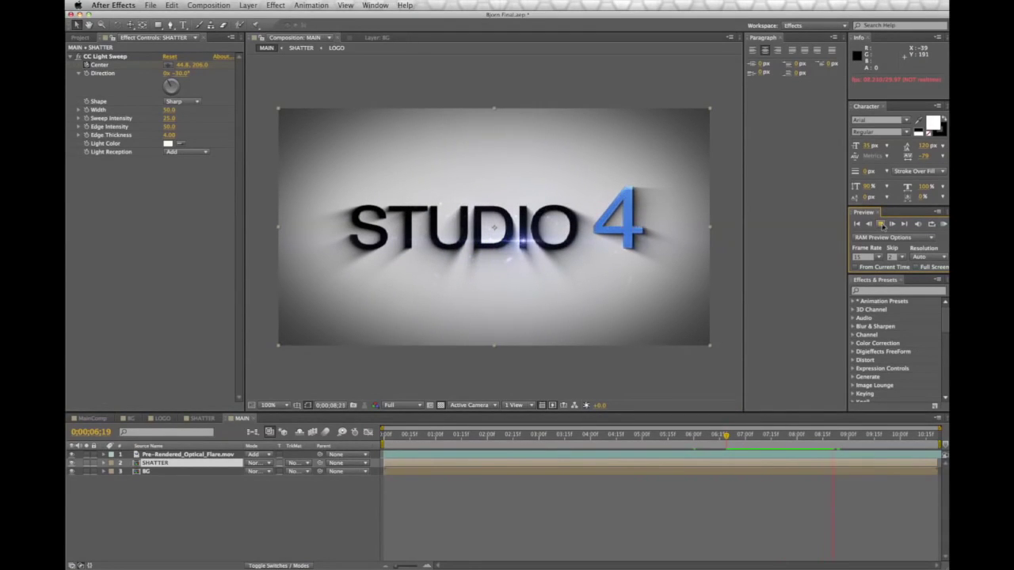
pyautogui.click(883, 226)
pyautogui.click(731, 435)
pyautogui.press('KP_0')
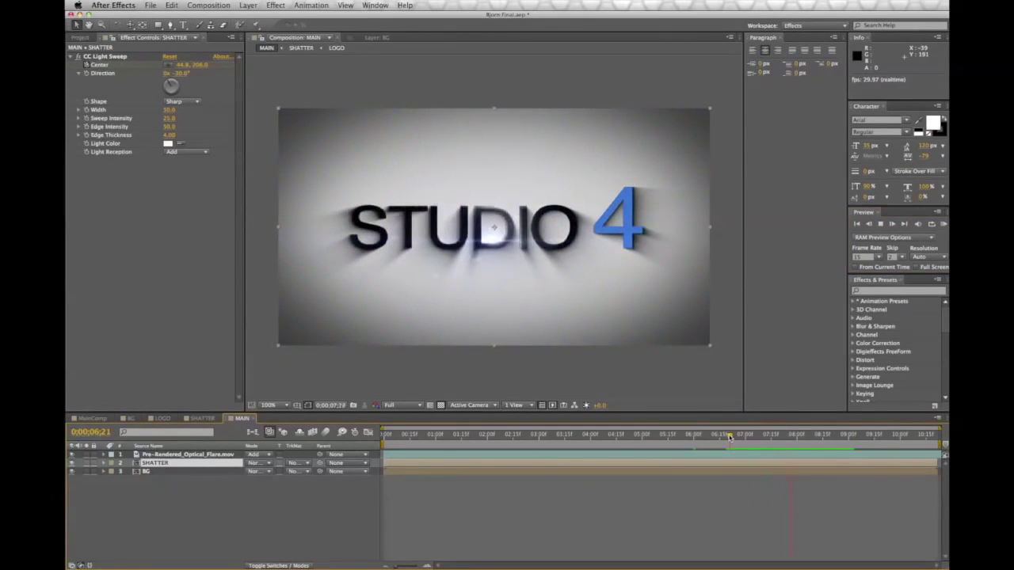
pyautogui.press('space')
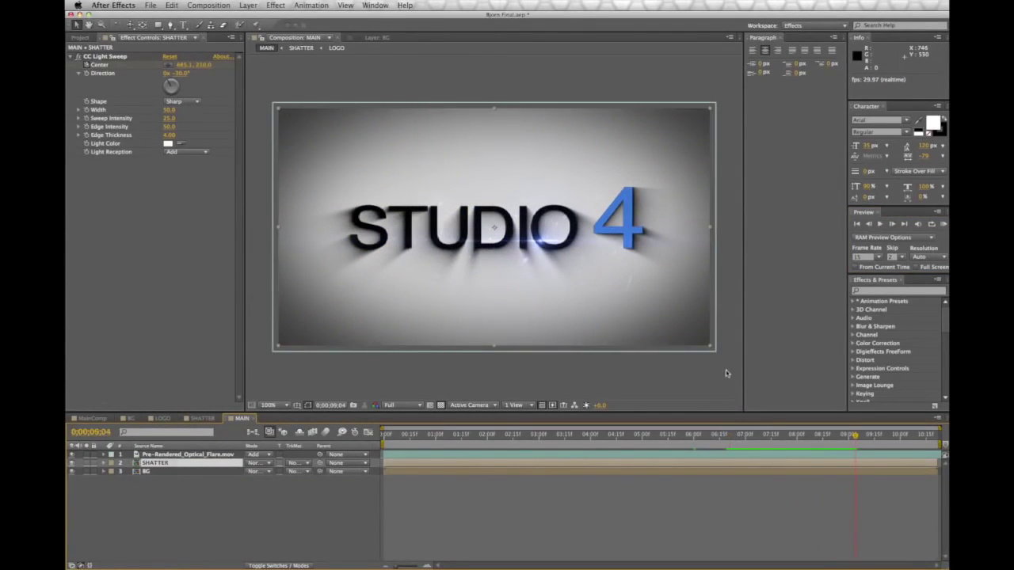
pyautogui.click(725, 373)
pyautogui.click(727, 436)
pyautogui.press('KP_0')
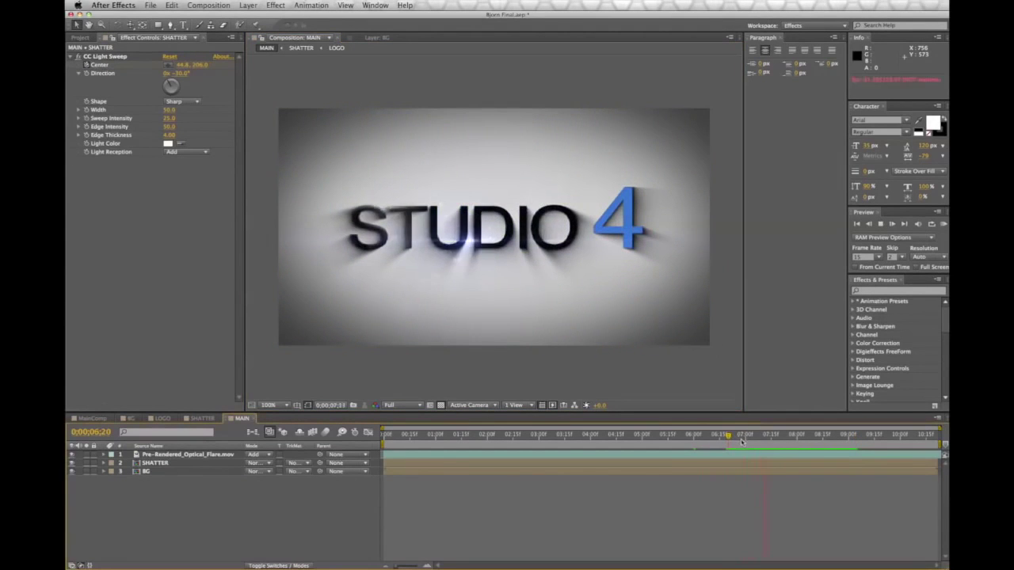
pyautogui.press('space')
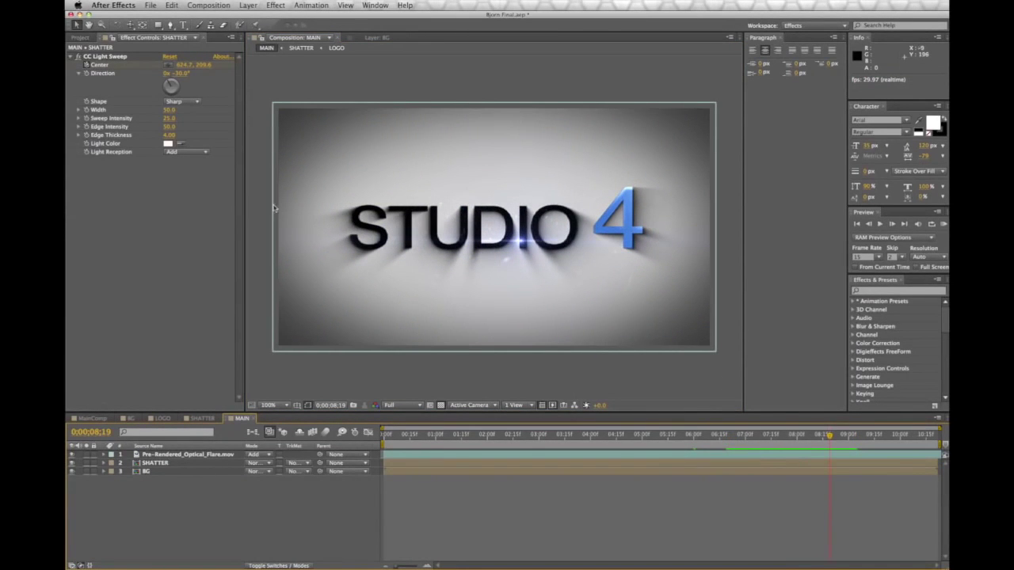
# Step: Try a Sweep Intensity of 28 for SHATTER's light sweep and check the logo around 0;00;07;00
pyautogui.moveTo(808, 433); pyautogui.dragTo(790, 435)
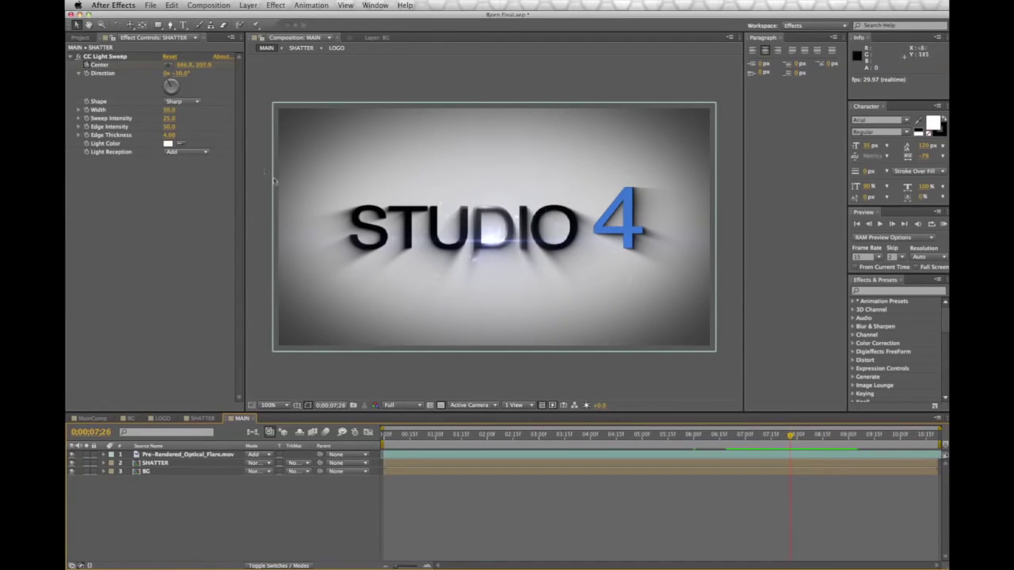
pyautogui.moveTo(168, 110); pyautogui.dragTo(178, 110)
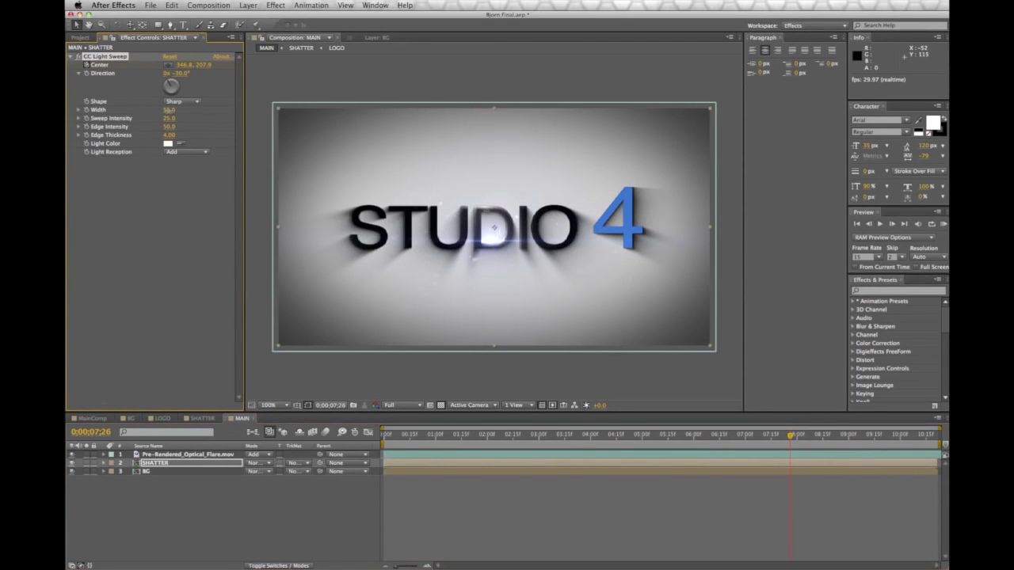
pyautogui.moveTo(168, 118)
pyautogui.mouseDown()
pyautogui.moveTo(188, 120)
pyautogui.moveTo(172, 121)
pyautogui.mouseUp()
pyautogui.moveTo(790, 442); pyautogui.dragTo(717, 457)
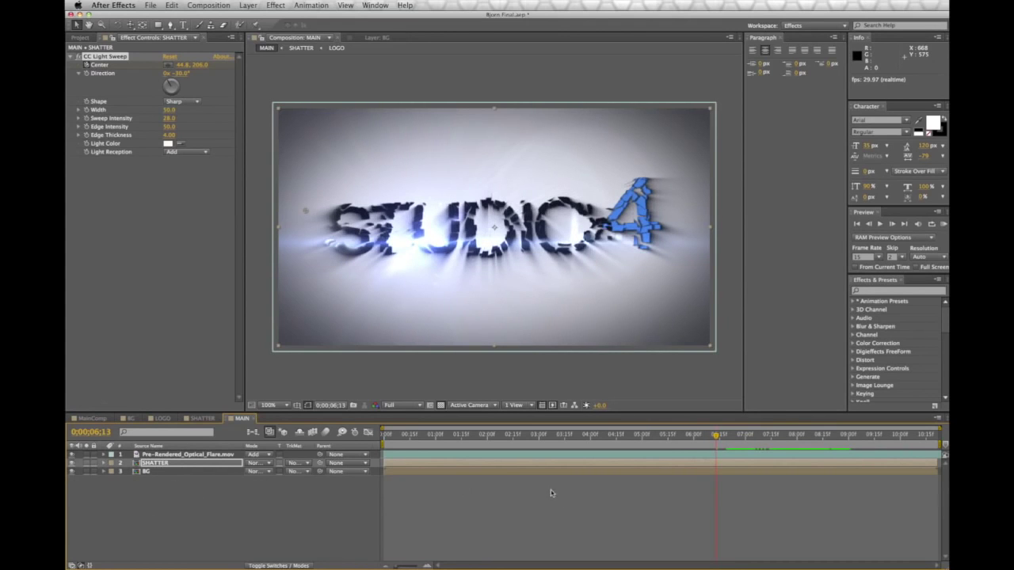
pyautogui.moveTo(727, 437); pyautogui.dragTo(751, 438)
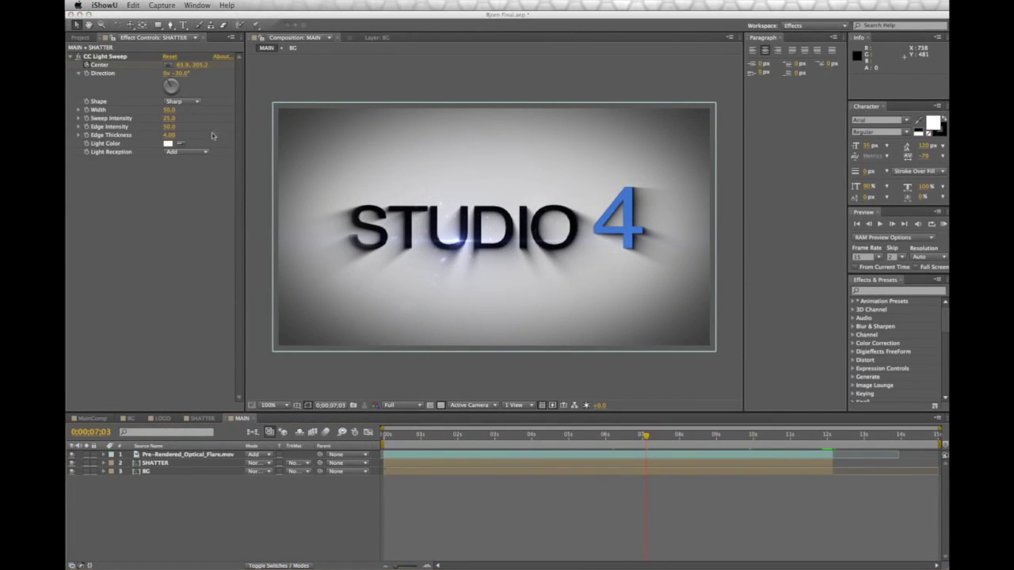
# Step: Create a new NTSC DV Widescreen composition named Explosion end with a 15-second duration
pyautogui.click(216, 7)
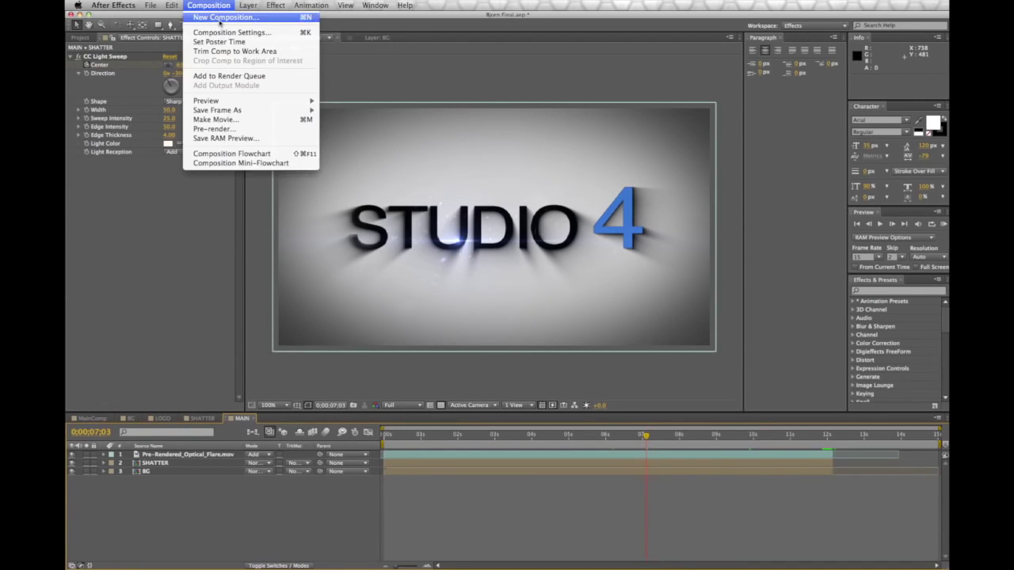
pyautogui.click(220, 17)
pyautogui.write('Expl')
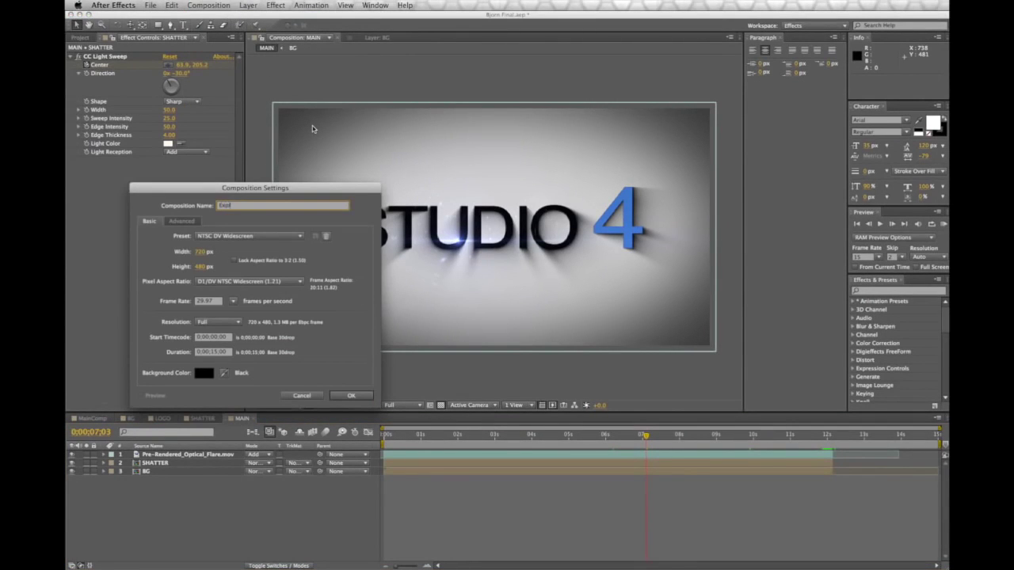
pyautogui.write('osion end')
pyautogui.press('Return')
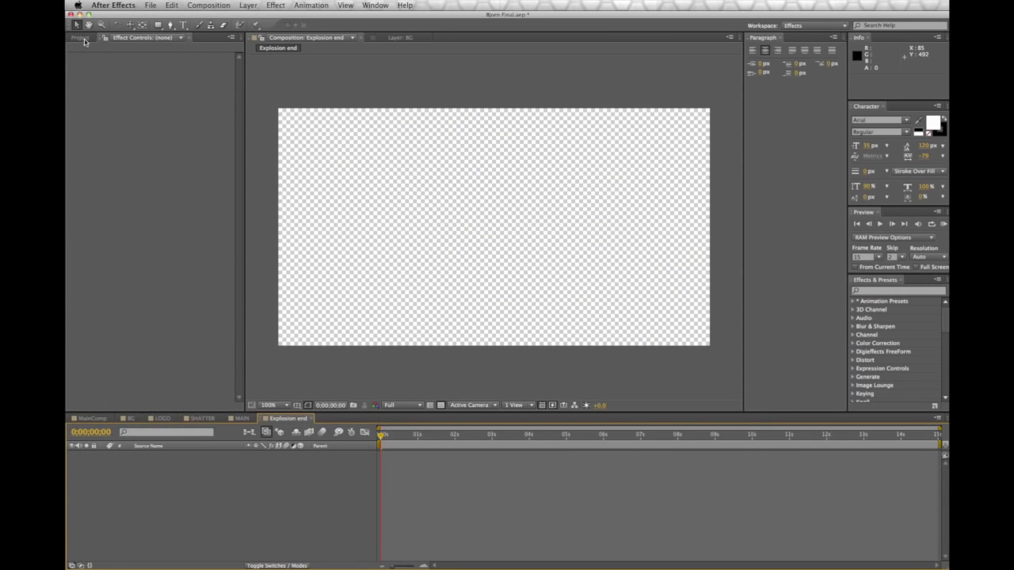
# Step: Add the LOGO composition as a layer at the start of Explosion end
pyautogui.click(83, 38)
pyautogui.click(108, 153)
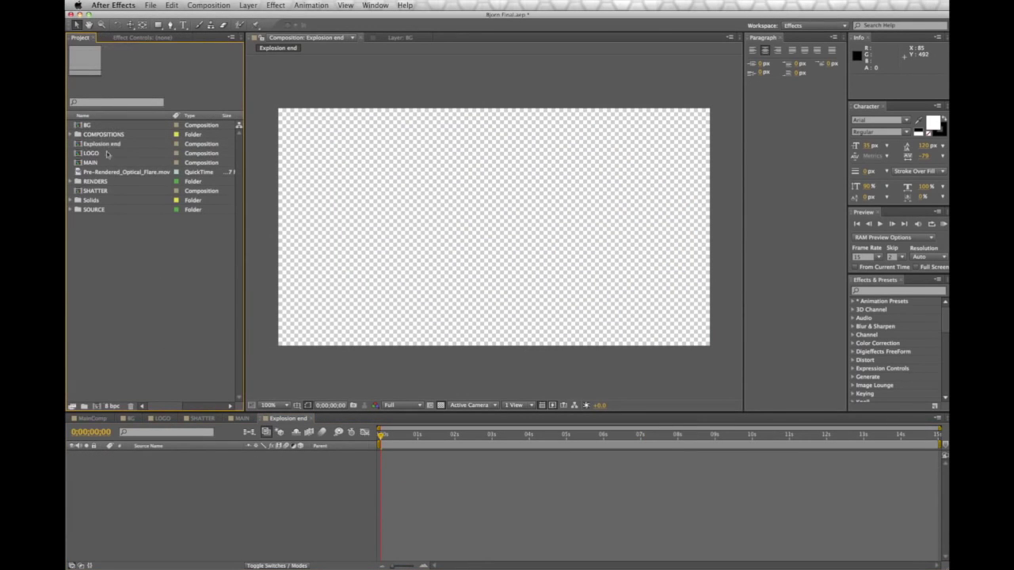
pyautogui.moveTo(103, 153); pyautogui.dragTo(215, 526)
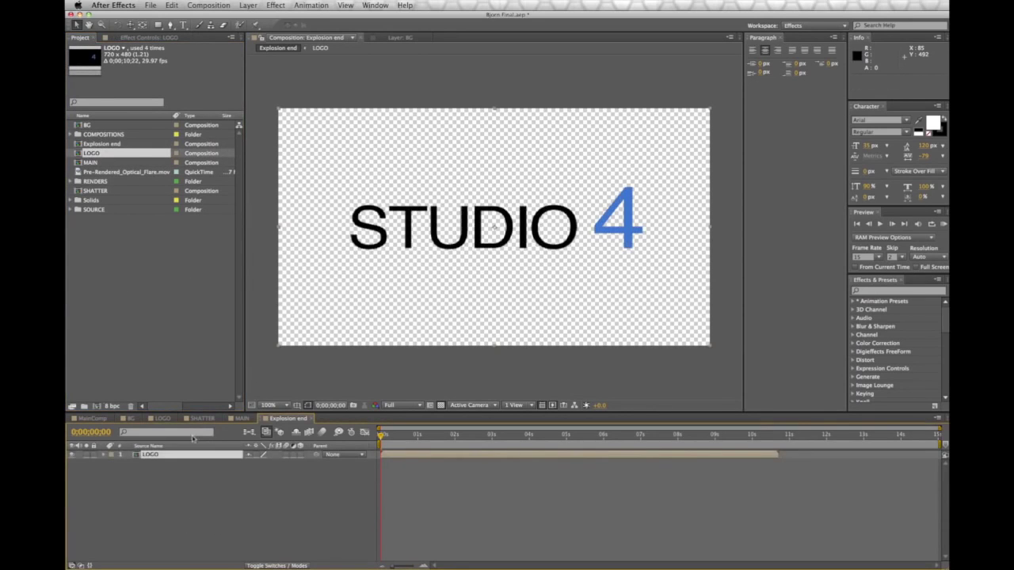
# Step: Copy the Shatter effect from the LOGO layer in the SHATTER composition
pyautogui.click(173, 418)
pyautogui.click(185, 455)
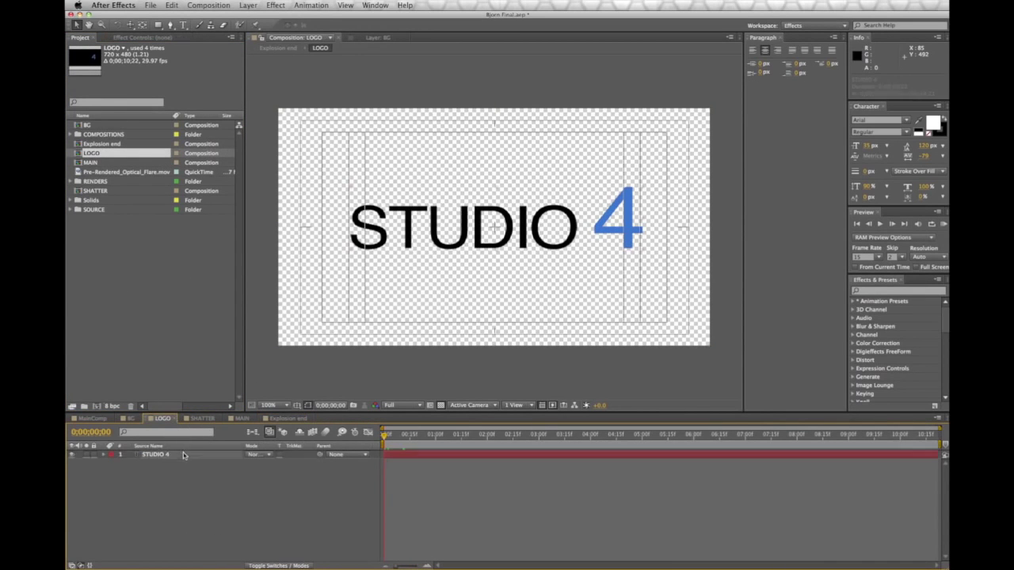
pyautogui.click(199, 419)
pyautogui.click(167, 462)
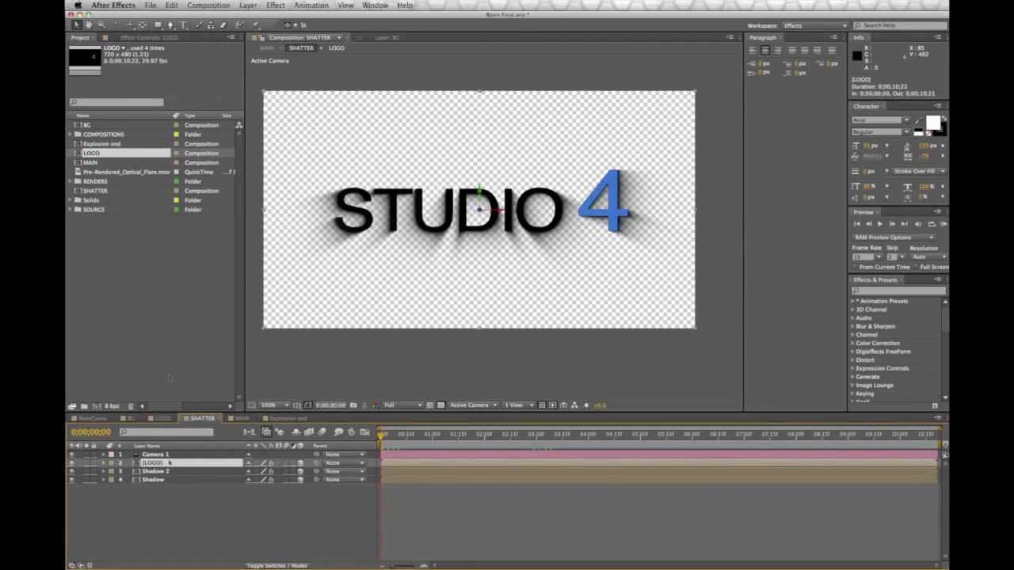
pyautogui.click(136, 38)
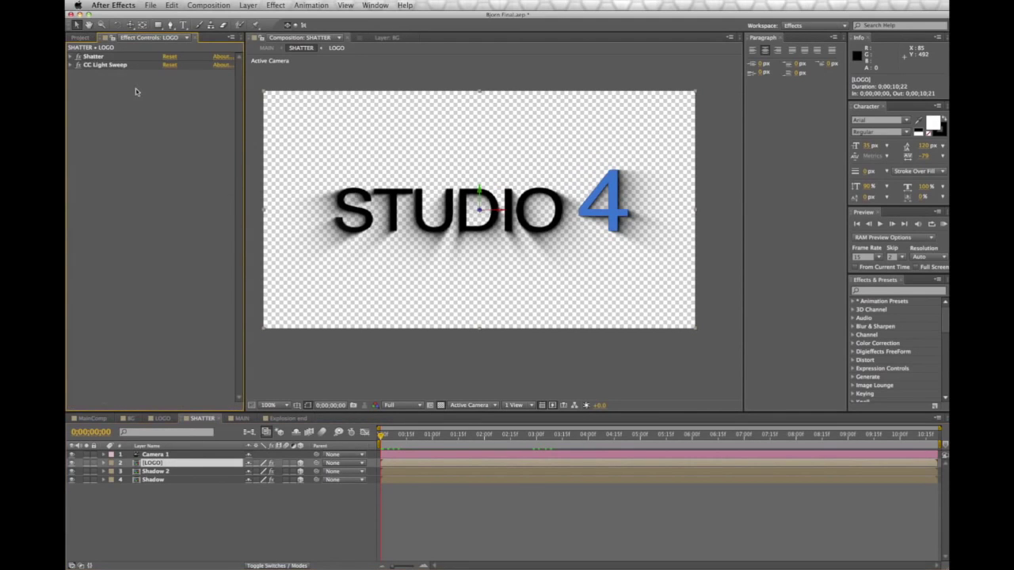
pyautogui.click(96, 58)
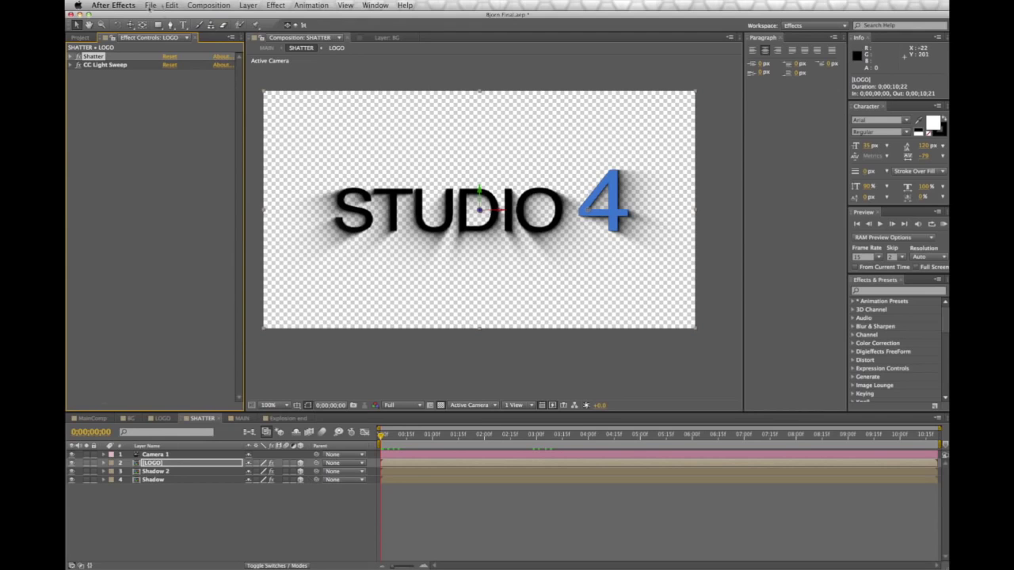
pyautogui.click(172, 5)
pyautogui.click(177, 61)
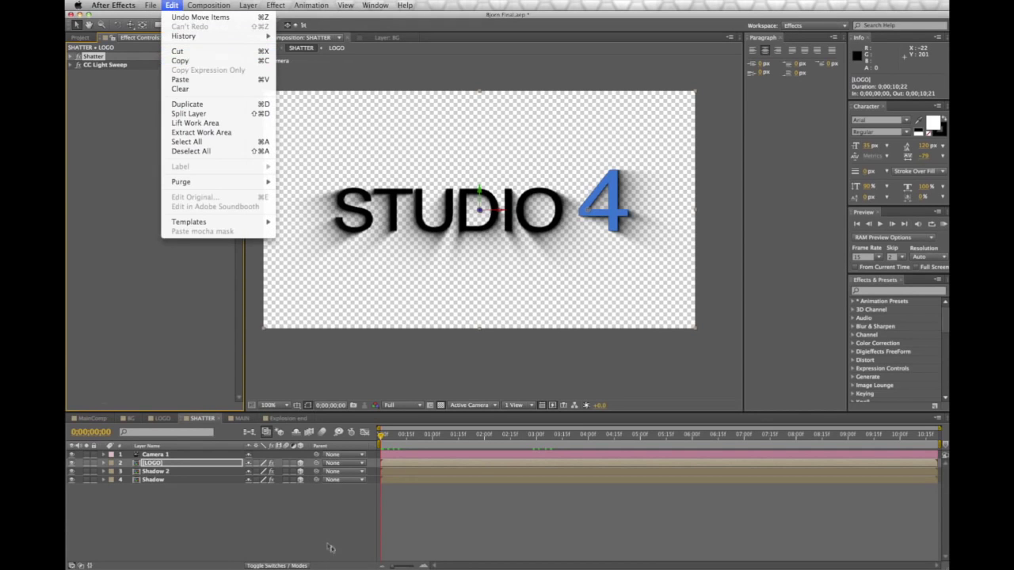
# Step: Paste the Shatter effect onto the LOGO layer in Explosion end
pyautogui.click(285, 418)
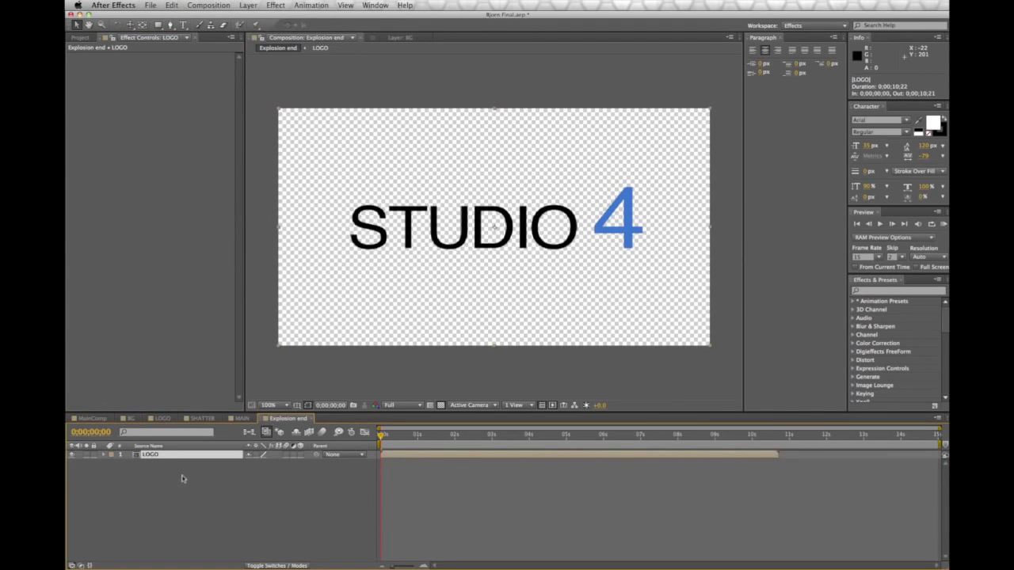
pyautogui.click(171, 5)
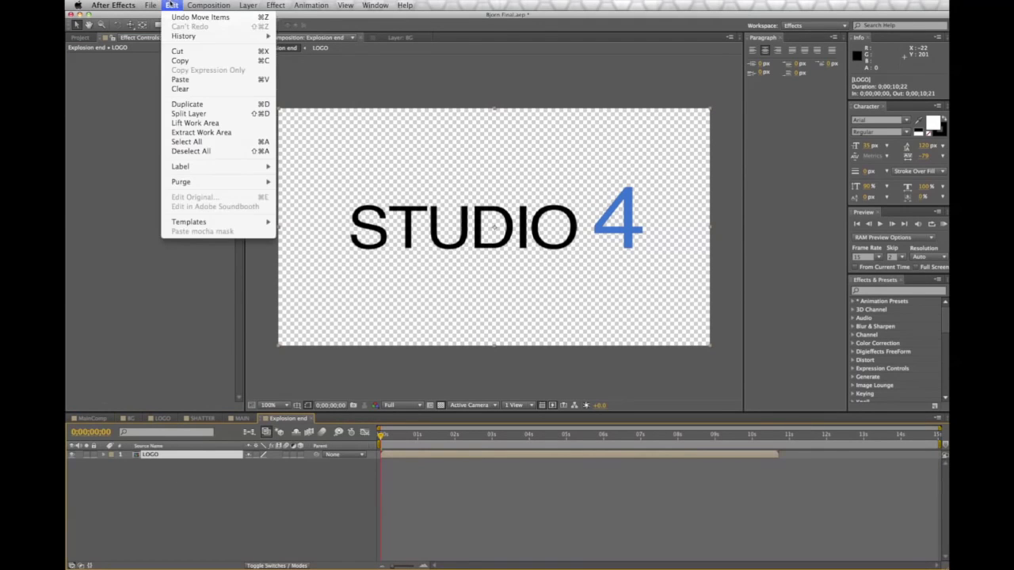
pyautogui.click(177, 78)
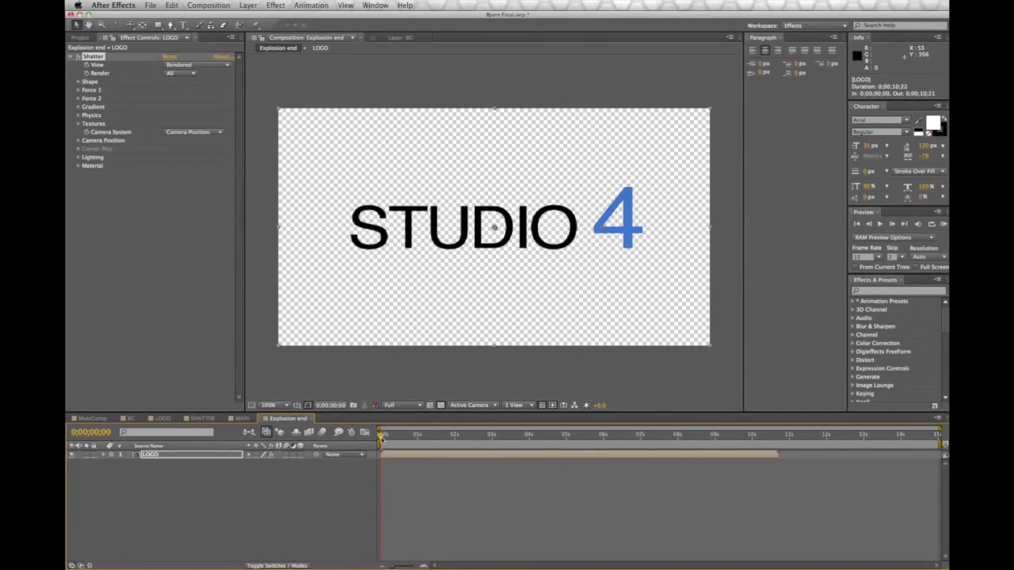
# Step: Set Shatter's Force 1 Depth to 0.10 and Strength to 5.00, and check the explosion up to 0;00;06;24
pyautogui.moveTo(390, 439); pyautogui.dragTo(342, 446)
pyautogui.click(78, 90)
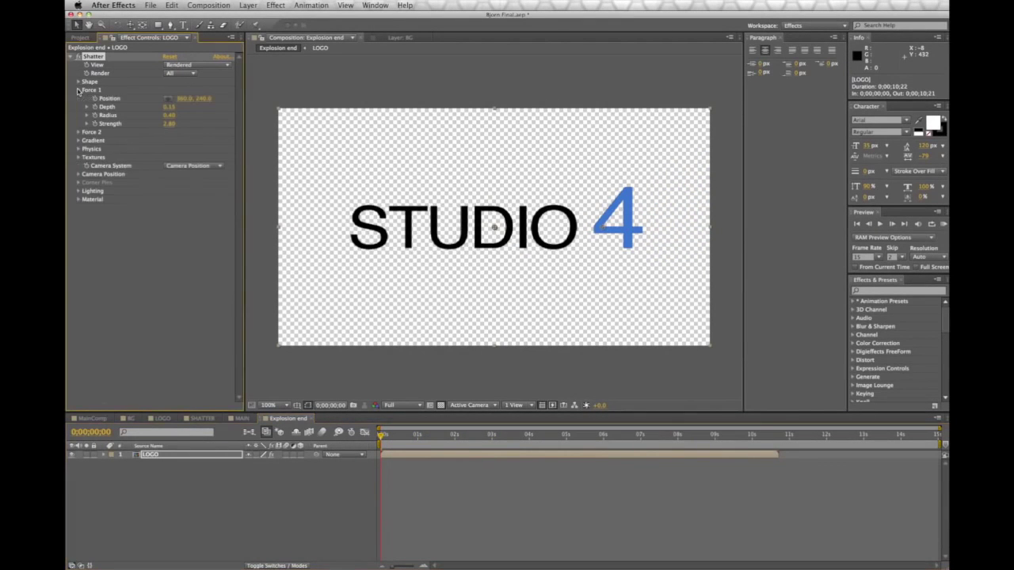
pyautogui.click(169, 107)
pyautogui.write('1')
pyautogui.press('Return')
pyautogui.click(169, 124)
pyautogui.press('Return')
pyautogui.click(79, 149)
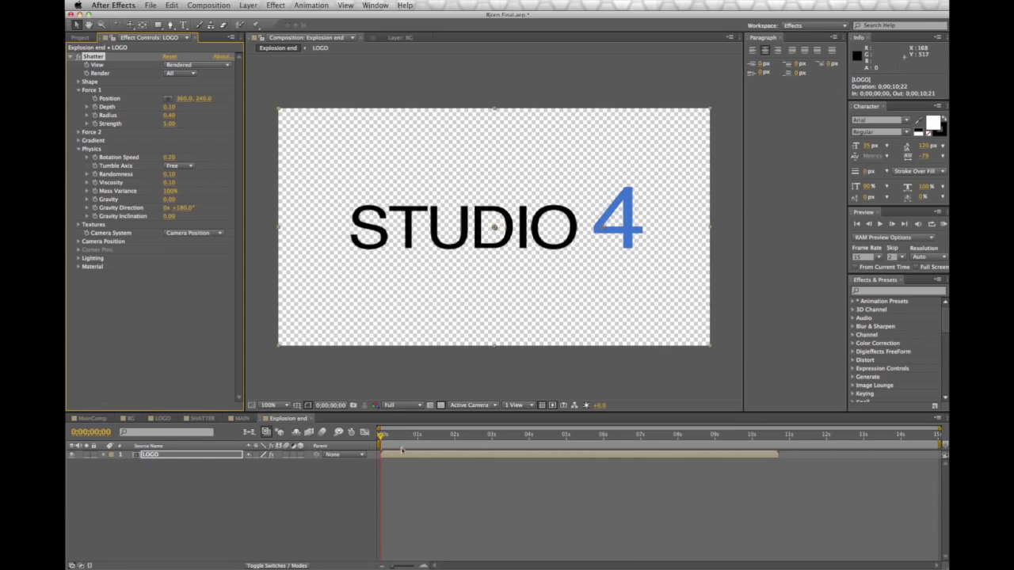
pyautogui.moveTo(380, 438)
pyautogui.mouseDown()
pyautogui.moveTo(600, 437)
pyautogui.moveTo(384, 444)
pyautogui.moveTo(647, 464)
pyautogui.moveTo(413, 465)
pyautogui.moveTo(400, 463)
pyautogui.moveTo(402, 452)
pyautogui.moveTo(427, 442)
pyautogui.moveTo(633, 448)
pyautogui.mouseUp()
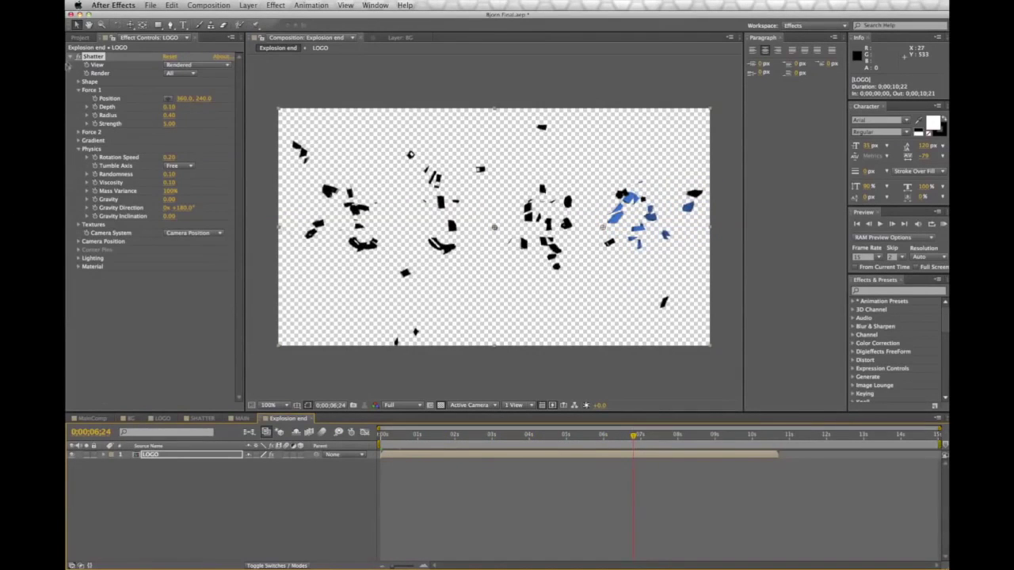
# Step: Set the Shatter shape's Repetitions to 100 and review the smaller pieces, returning to the first frame
pyautogui.click(80, 82)
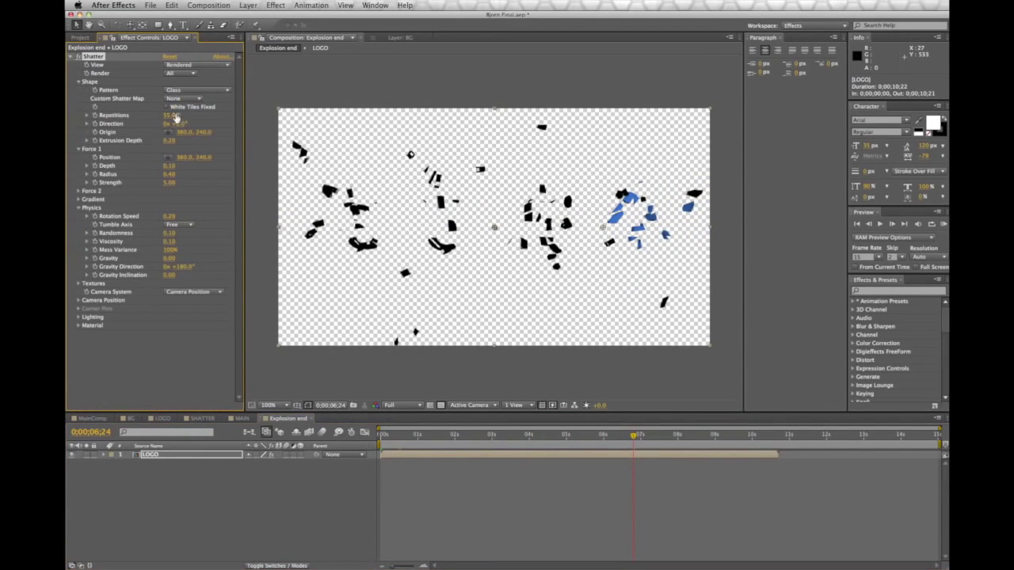
pyautogui.press('Return')
pyautogui.click(633, 437)
pyautogui.moveTo(720, 437); pyautogui.dragTo(588, 452)
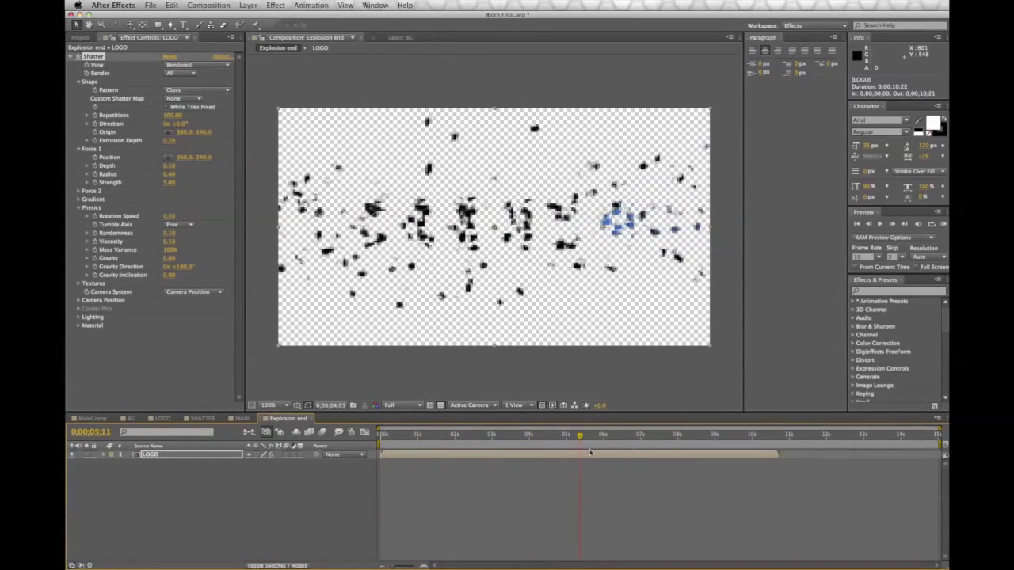
pyautogui.press('Home')
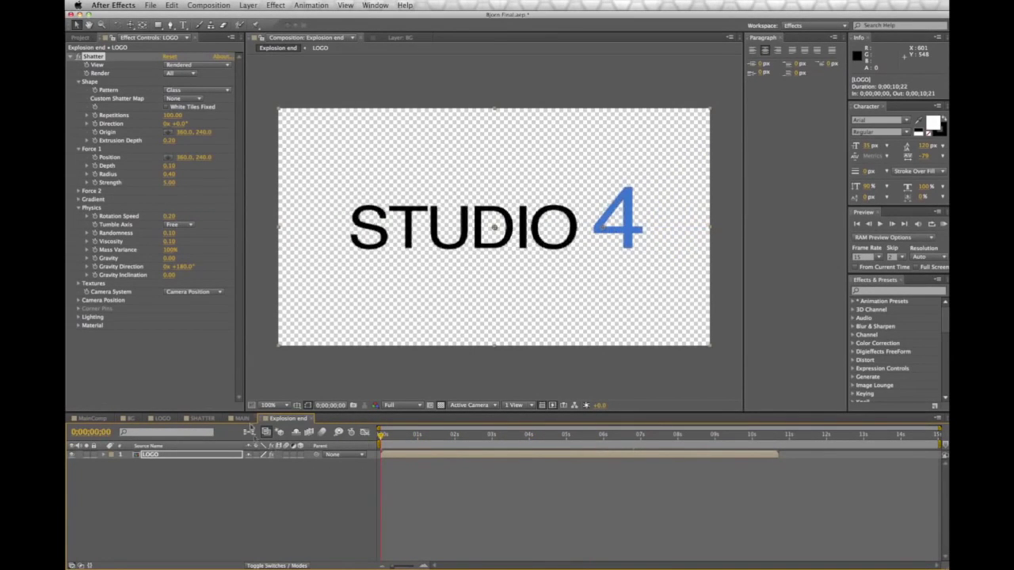
# Step: Add Explosion end to MAIN as the lowest layer, starting at 0;00;12;04 where SHATTER ends
pyautogui.click(242, 418)
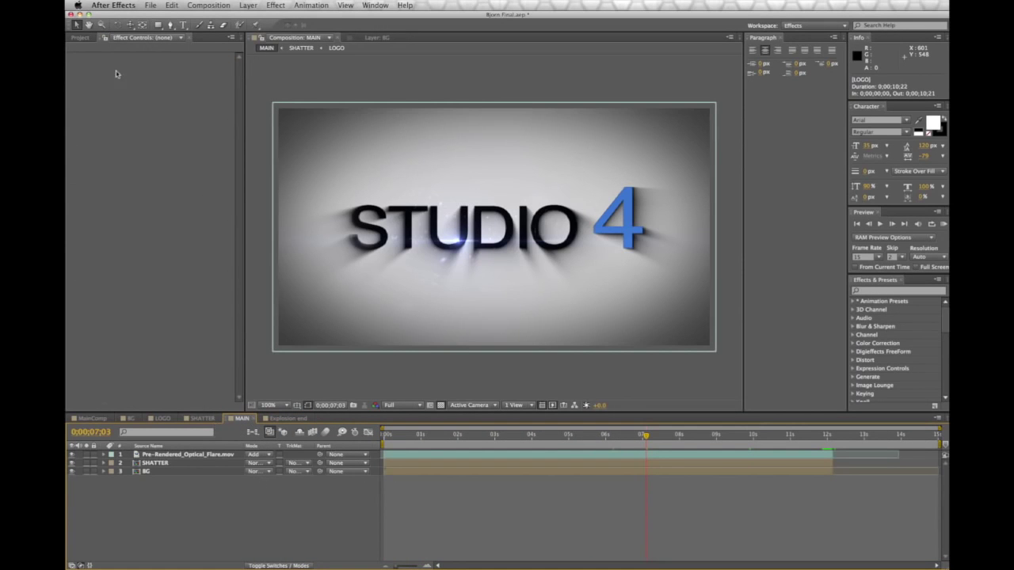
pyautogui.click(80, 38)
pyautogui.press('Up')
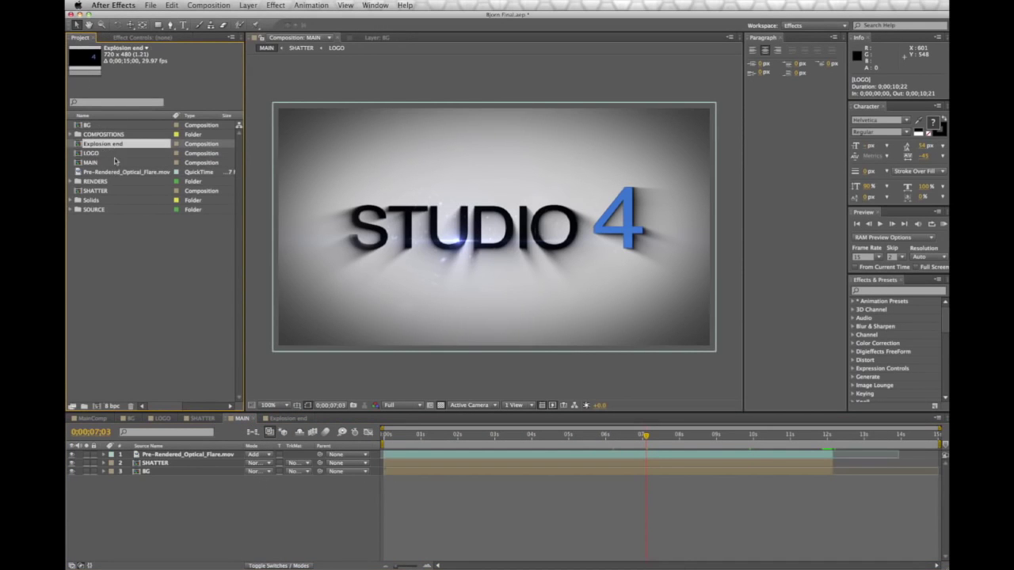
pyautogui.moveTo(114, 144); pyautogui.dragTo(223, 495)
pyautogui.moveTo(388, 477); pyautogui.dragTo(882, 476)
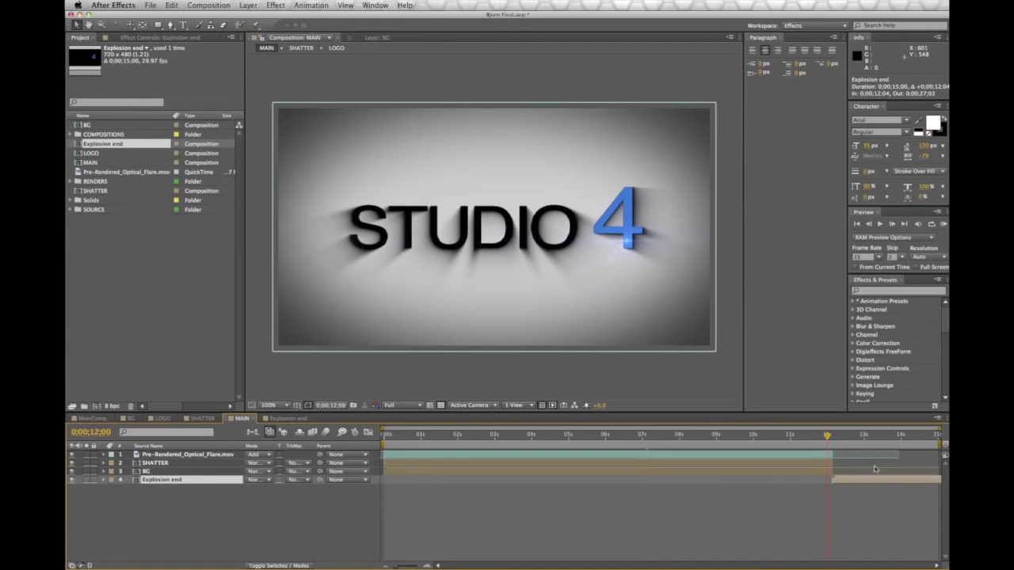
# Step: Extend MAIN's duration to 20 seconds and show its full length in the timeline
pyautogui.click(208, 5)
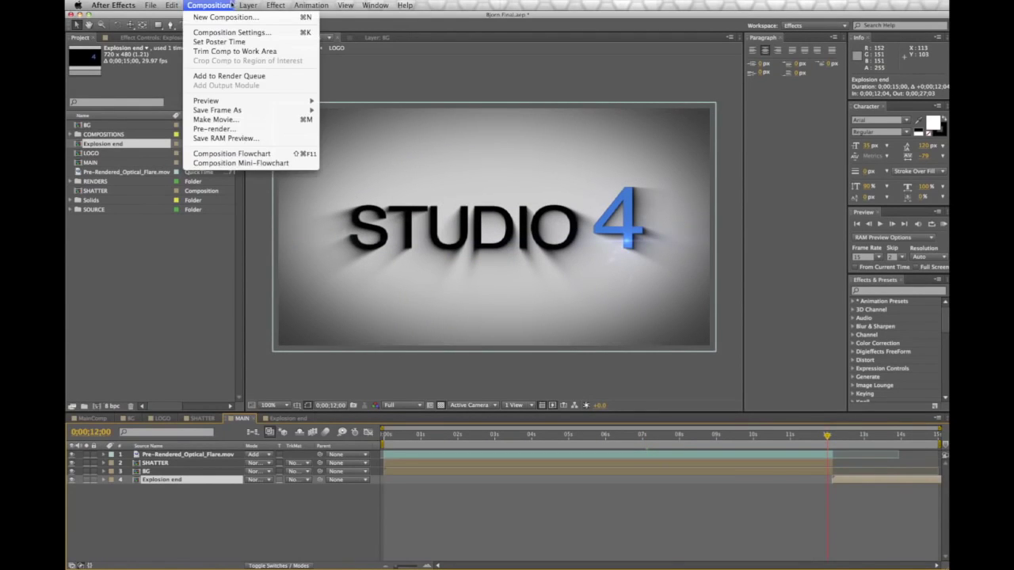
pyautogui.click(230, 32)
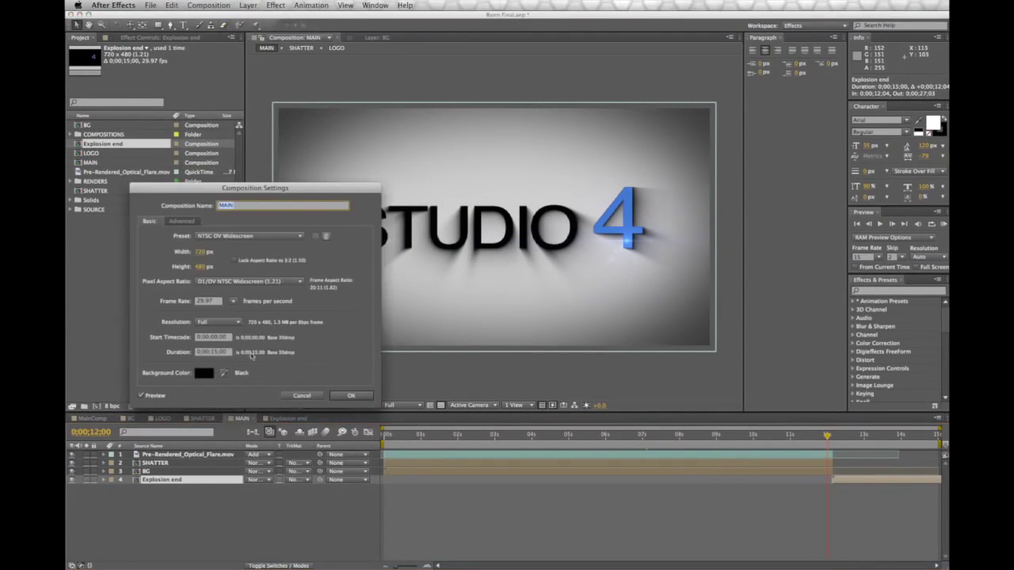
pyautogui.click(211, 352)
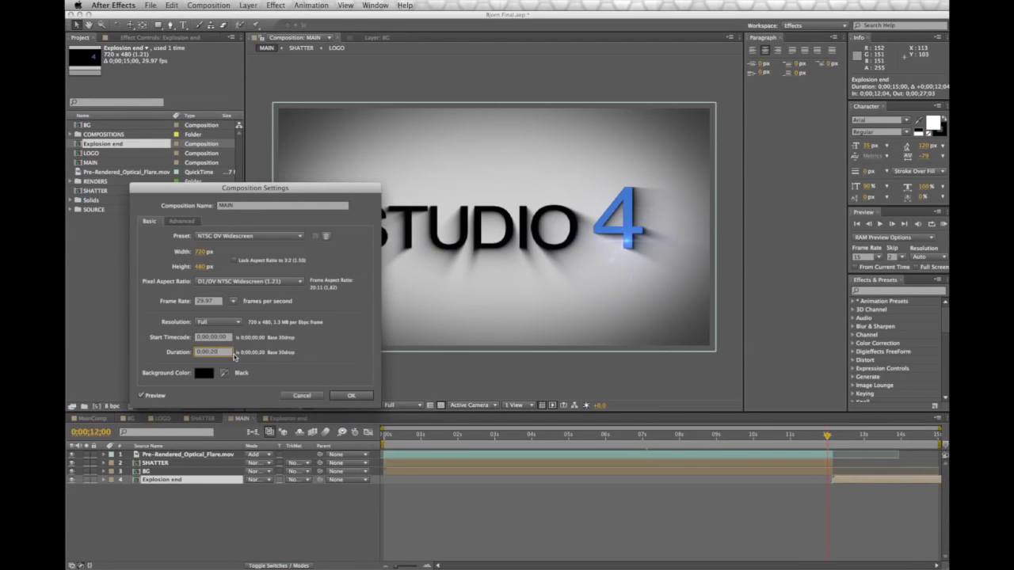
pyautogui.click(341, 395)
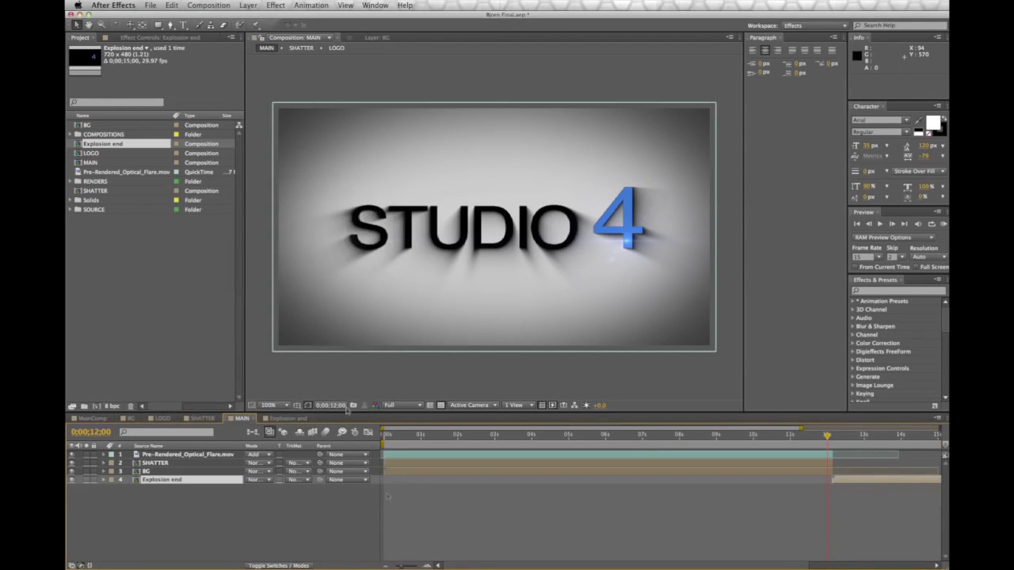
pyautogui.moveTo(802, 428); pyautogui.dragTo(942, 429)
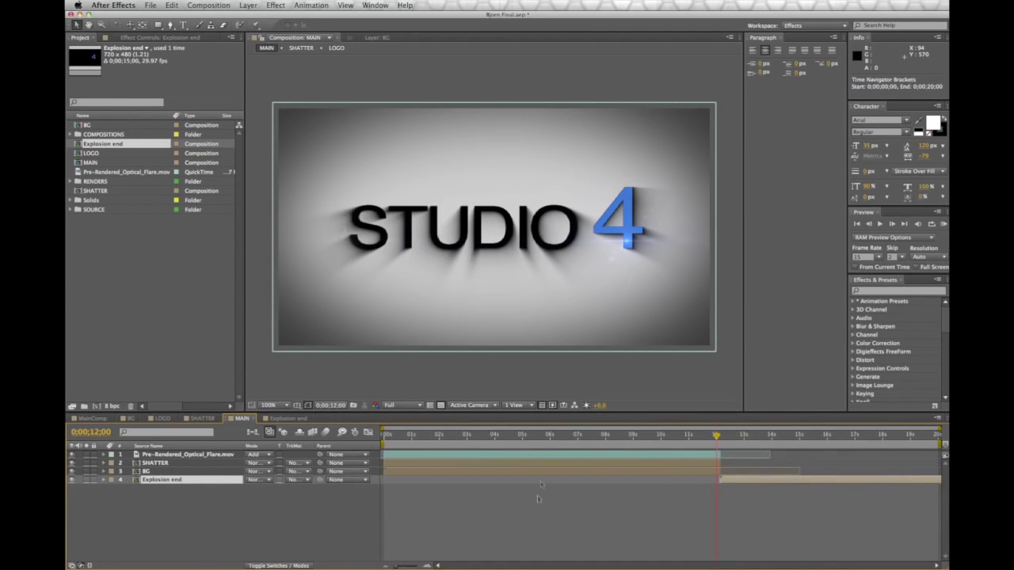
# Step: Check that Explosion end starts right after SHATTER in MAIN, and place it above the BG layer
pyautogui.moveTo(706, 438); pyautogui.dragTo(716, 438)
pyautogui.moveTo(735, 480); pyautogui.dragTo(739, 482)
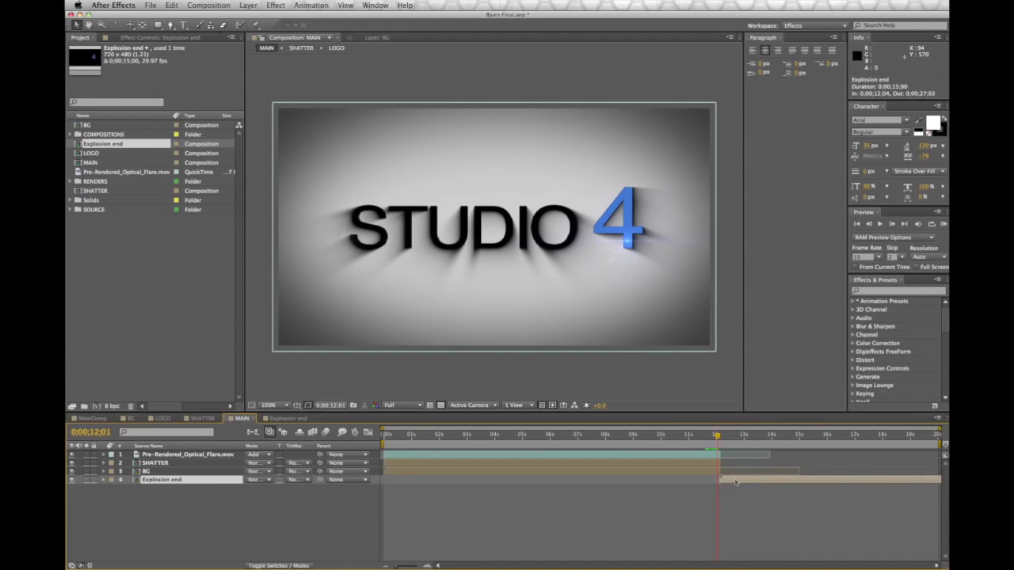
pyautogui.moveTo(153, 481); pyautogui.dragTo(149, 468)
pyautogui.click(147, 480)
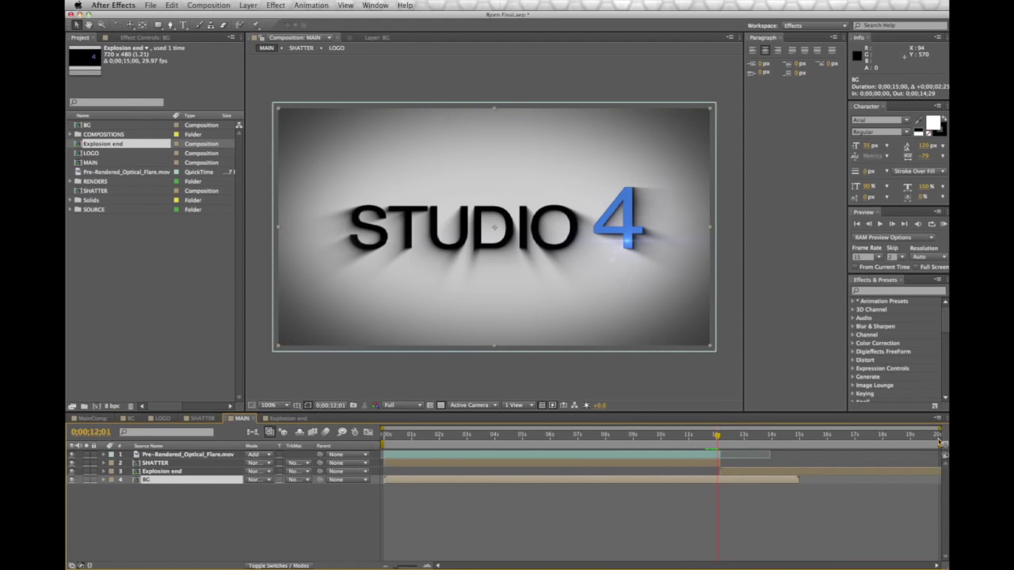
# Step: Shorten MAIN's work area to the end of BG and check the cut from SHATTER to the explosion around 0;00;12;07
pyautogui.moveTo(937, 446); pyautogui.dragTo(796, 445)
pyautogui.moveTo(940, 429); pyautogui.dragTo(842, 448)
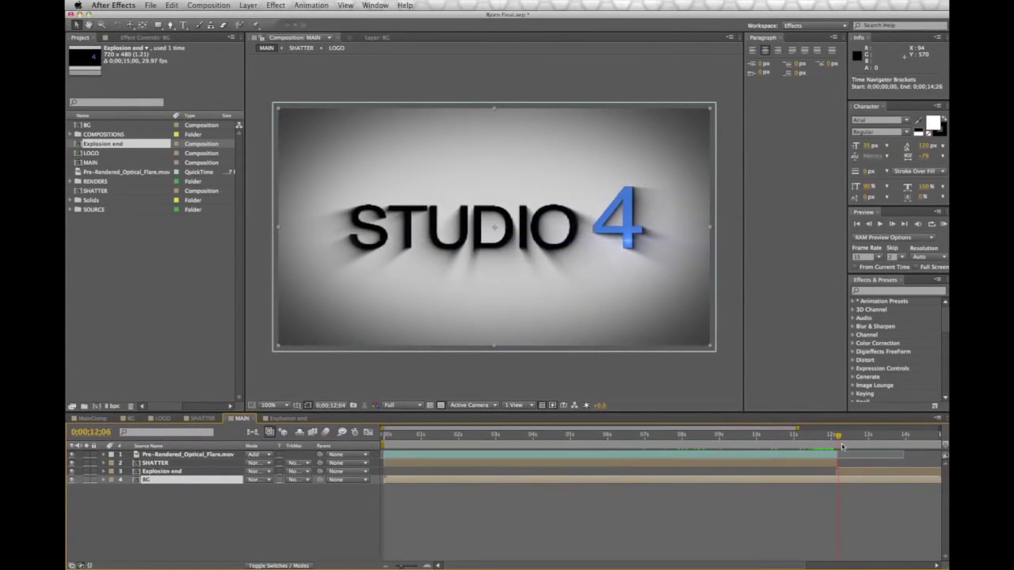
pyautogui.moveTo(849, 439)
pyautogui.mouseDown()
pyautogui.moveTo(864, 439)
pyautogui.moveTo(833, 440)
pyautogui.moveTo(901, 437)
pyautogui.moveTo(844, 444)
pyautogui.mouseUp()
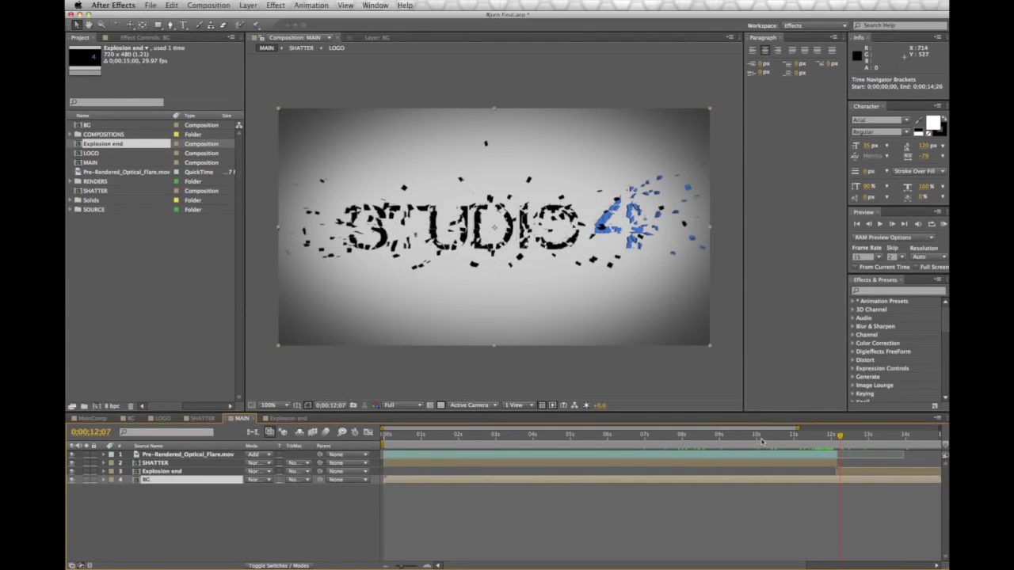
# Step: Create a yellow 720 x 480 px solid named Flare in MAIN
pyautogui.click(246, 5)
pyautogui.moveTo(247, 19)
pyautogui.click(384, 30)
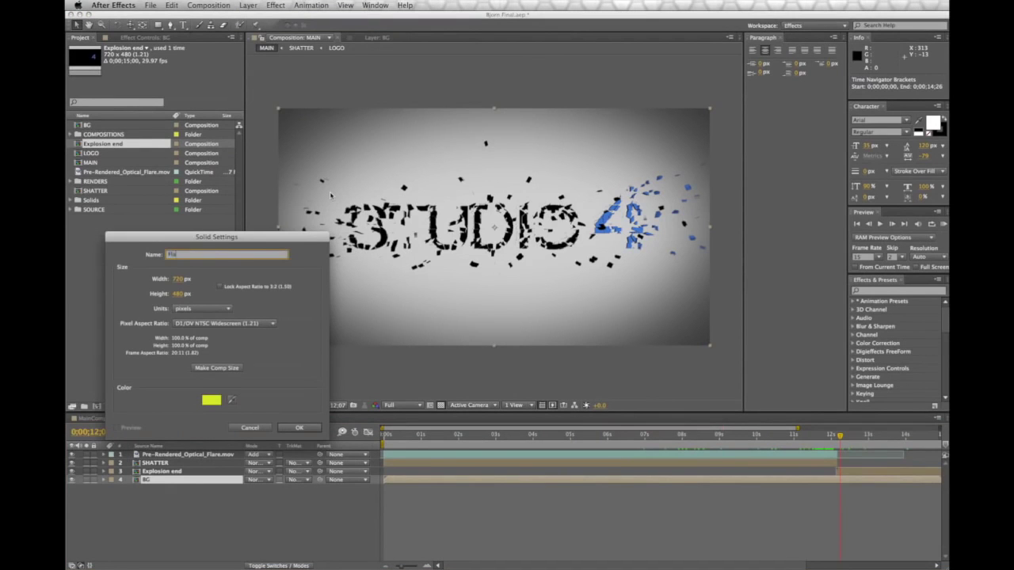
pyautogui.press('Return')
# Step: Apply the Video Copilot Optical Flares effect to the Flare solid and bring up the flare options
pyautogui.click(234, 4)
pyautogui.moveTo(276, 5)
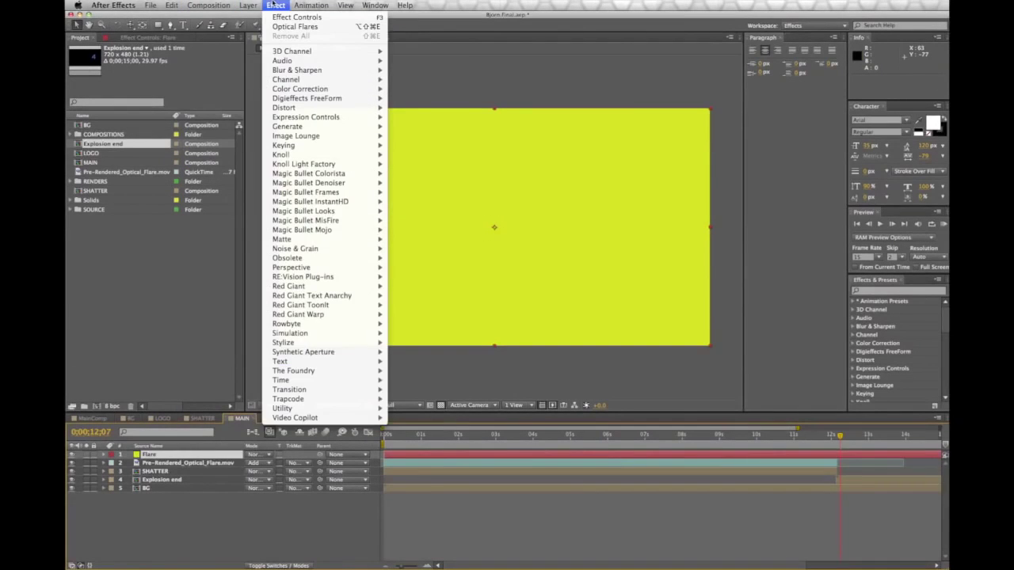
pyautogui.moveTo(344, 419)
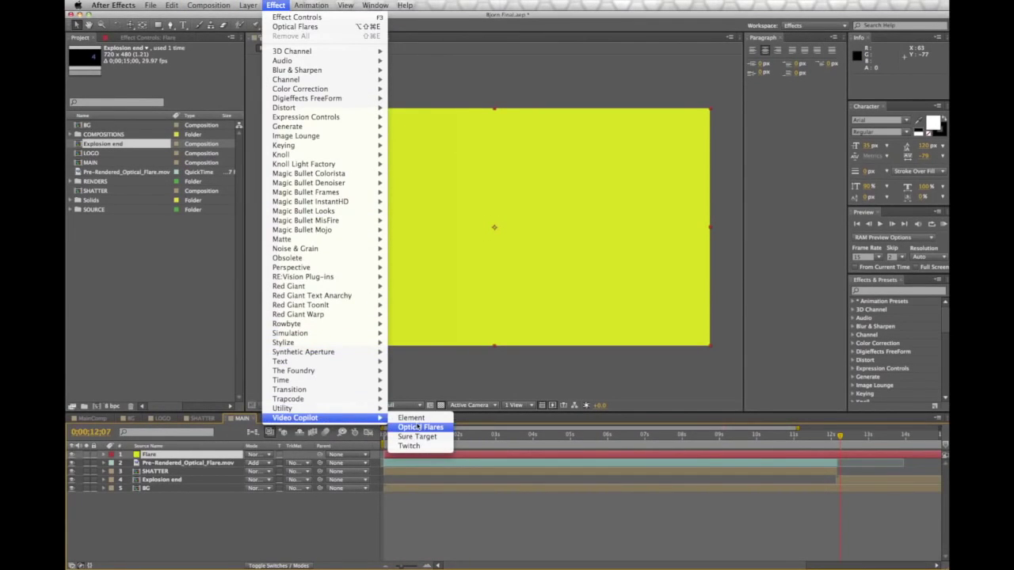
pyautogui.click(418, 427)
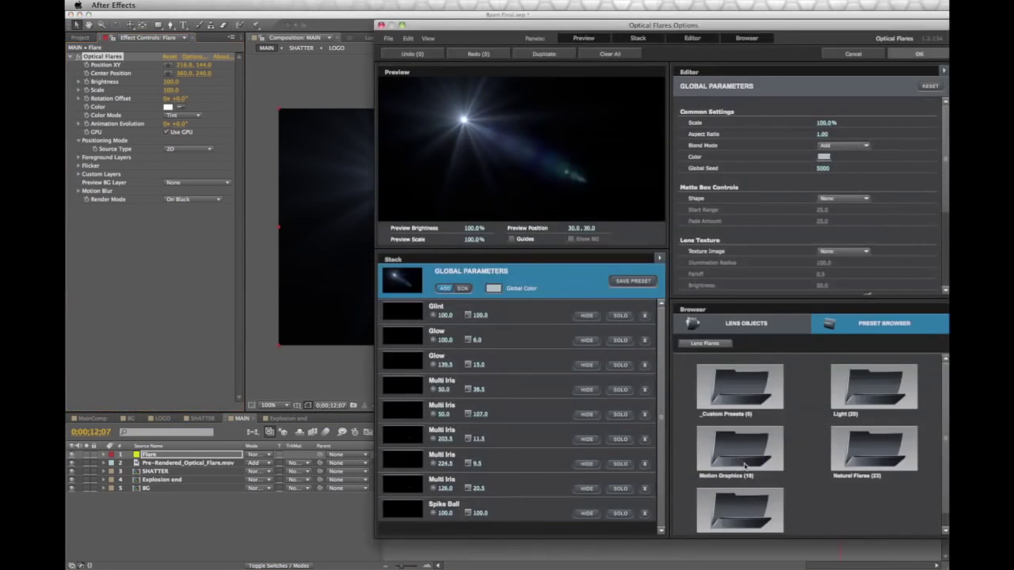
# Step: Browse the Light and Motion Graphics flare presets and load Cool Flare from Motion Graphics
pyautogui.click(864, 402)
pyautogui.scroll(-10, 852, 465)
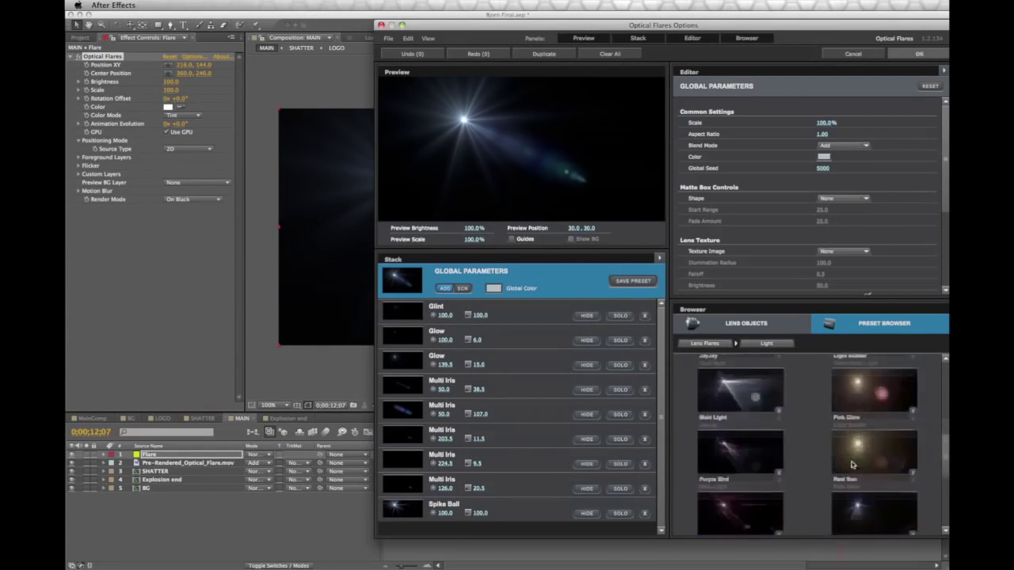
pyautogui.scroll(10, 852, 465)
pyautogui.click(750, 388)
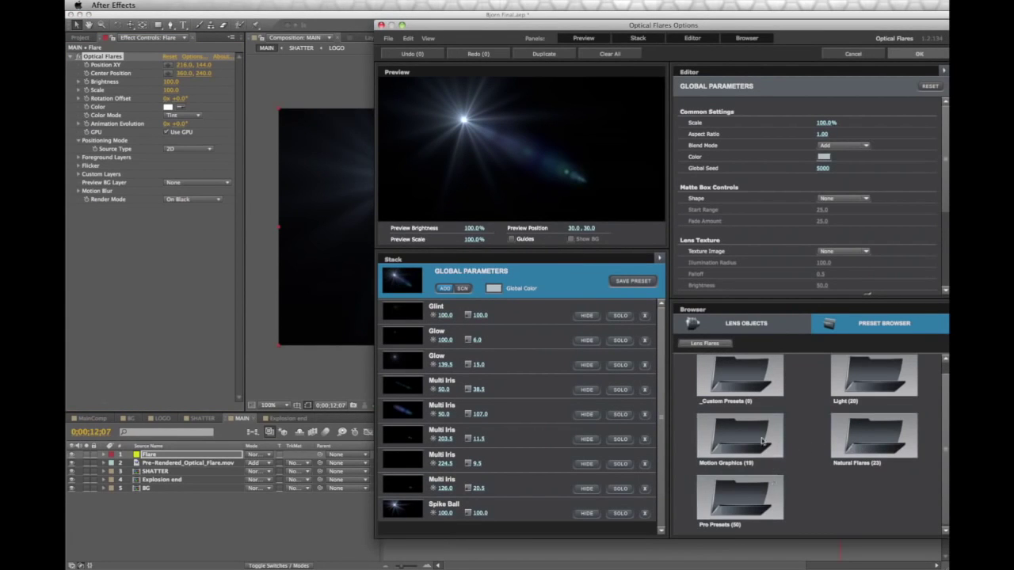
pyautogui.click(761, 442)
pyautogui.moveTo(945, 406)
pyautogui.mouseDown()
pyautogui.moveTo(947, 516)
pyautogui.moveTo(946, 368)
pyautogui.mouseUp()
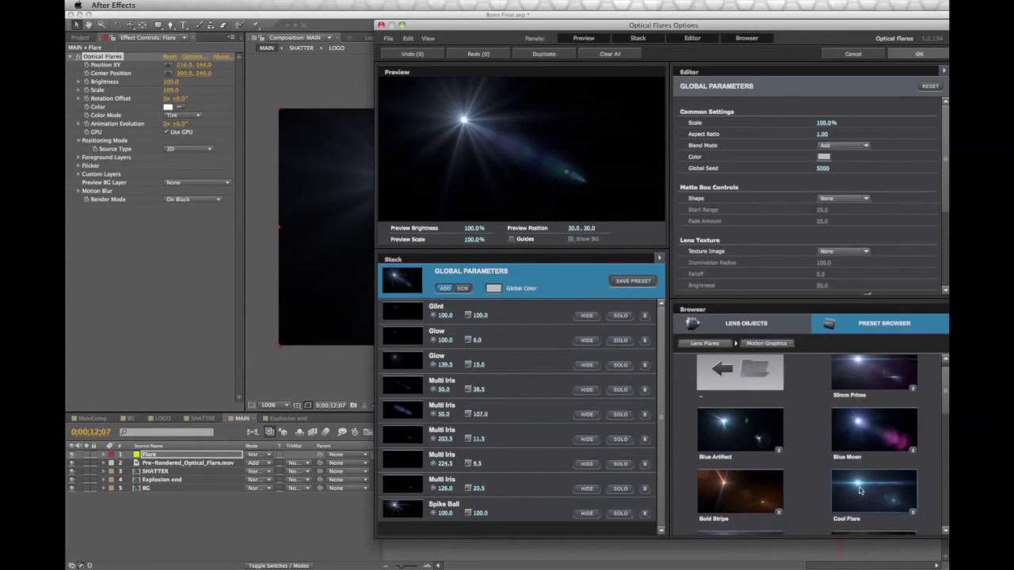
pyautogui.click(863, 489)
pyautogui.click(919, 53)
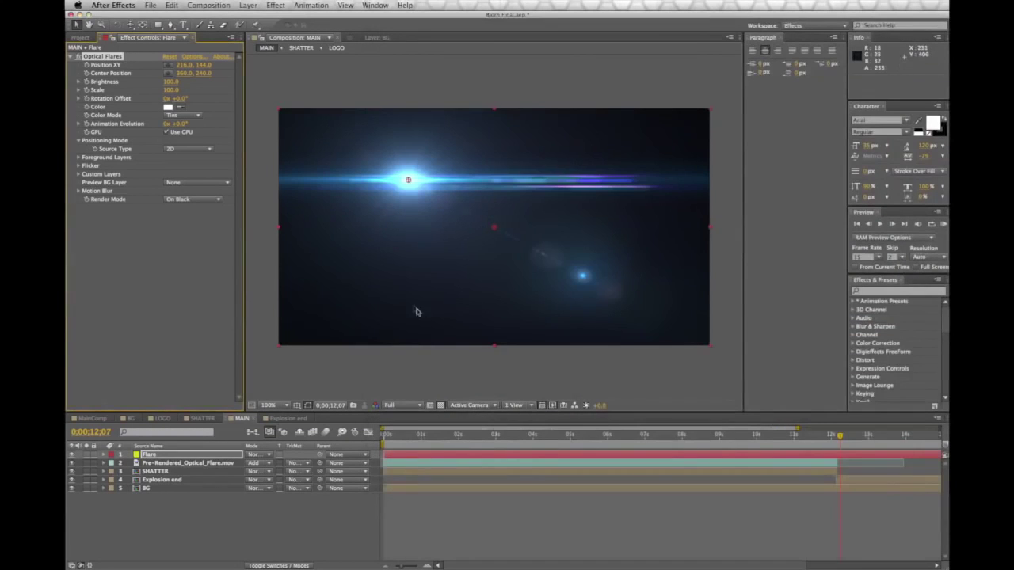
# Step: Set the Flare layer's blending mode to Add
pyautogui.moveTo(408, 182); pyautogui.dragTo(406, 182)
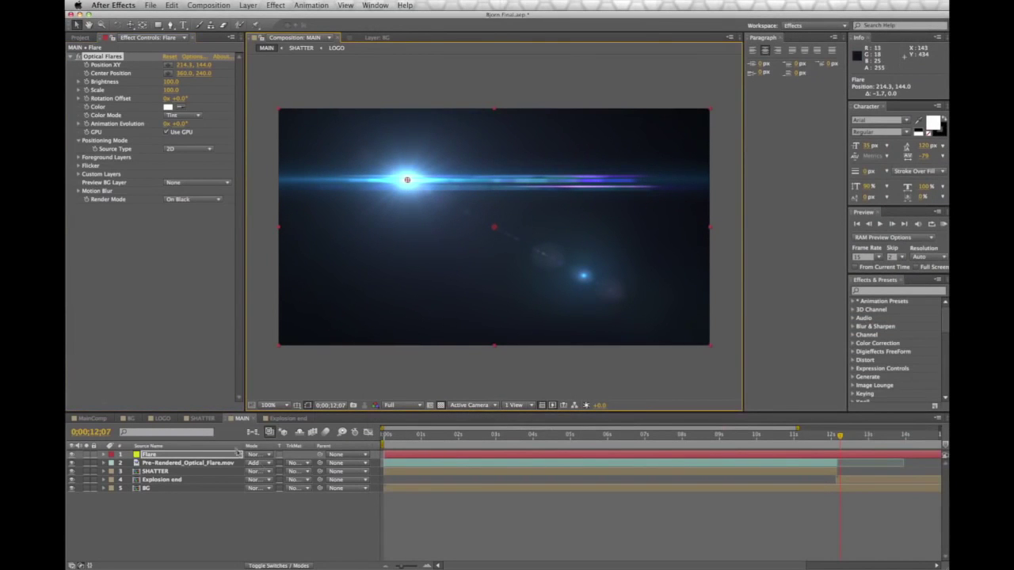
pyautogui.click(253, 459)
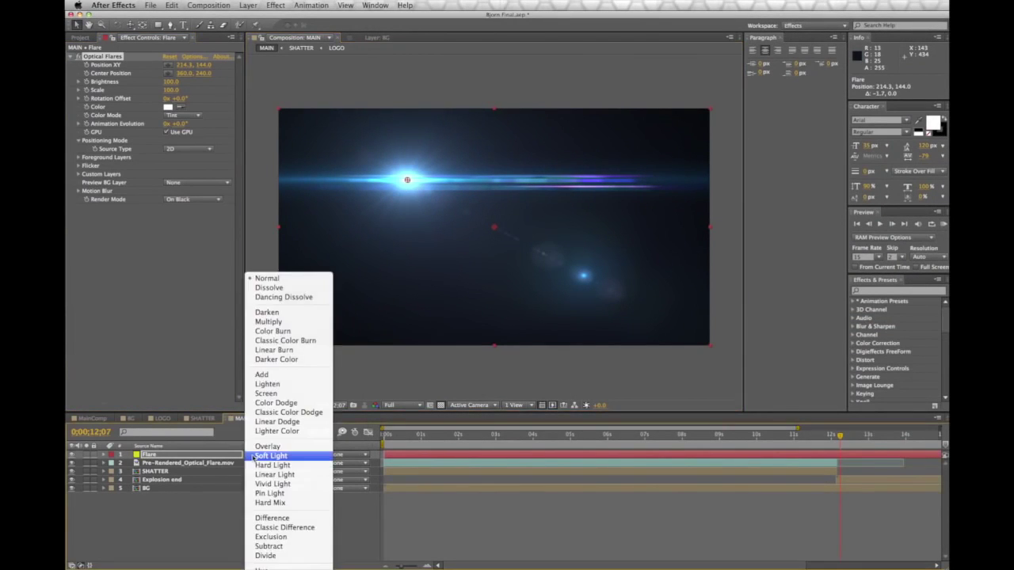
pyautogui.click(268, 373)
# Step: Place the flare over the logo's centre at about 365, 228, with its Center Position near the lower-left frame corner at 30, 452
pyautogui.moveTo(407, 181)
pyautogui.mouseDown()
pyautogui.moveTo(491, 206)
pyautogui.moveTo(496, 244)
pyautogui.moveTo(496, 229)
pyautogui.moveTo(457, 297)
pyautogui.moveTo(337, 320)
pyautogui.moveTo(499, 221)
pyautogui.moveTo(511, 188)
pyautogui.moveTo(410, 362)
pyautogui.moveTo(298, 332)
pyautogui.mouseUp()
pyautogui.moveTo(503, 204); pyautogui.dragTo(494, 234)
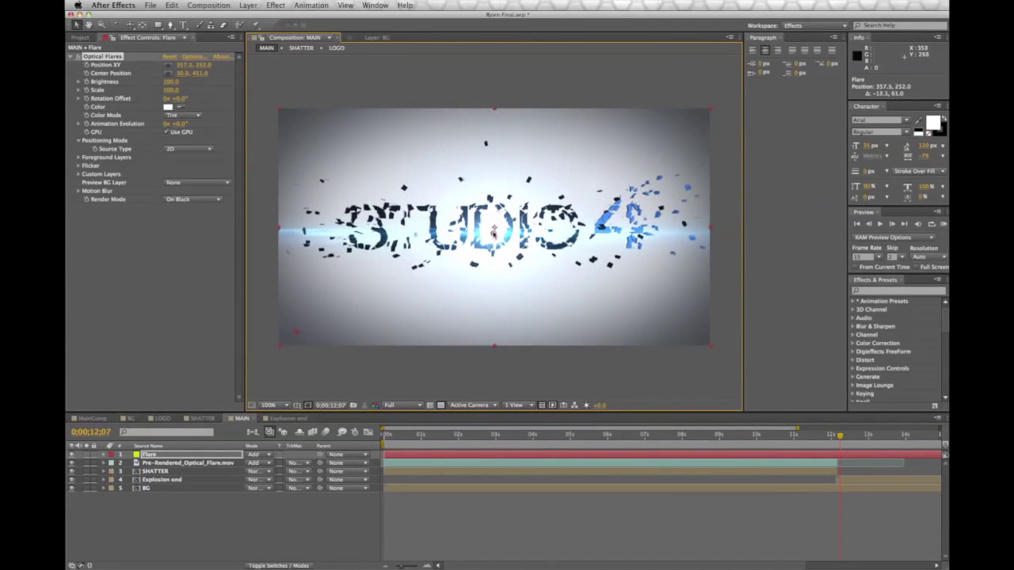
pyautogui.moveTo(298, 332)
pyautogui.mouseDown()
pyautogui.moveTo(539, 321)
pyautogui.moveTo(686, 330)
pyautogui.moveTo(324, 354)
pyautogui.moveTo(330, 342)
pyautogui.moveTo(298, 333)
pyautogui.mouseUp()
pyautogui.moveTo(172, 83)
pyautogui.mouseDown()
pyautogui.moveTo(196, 82)
pyautogui.moveTo(139, 83)
pyautogui.moveTo(172, 82)
pyautogui.mouseUp()
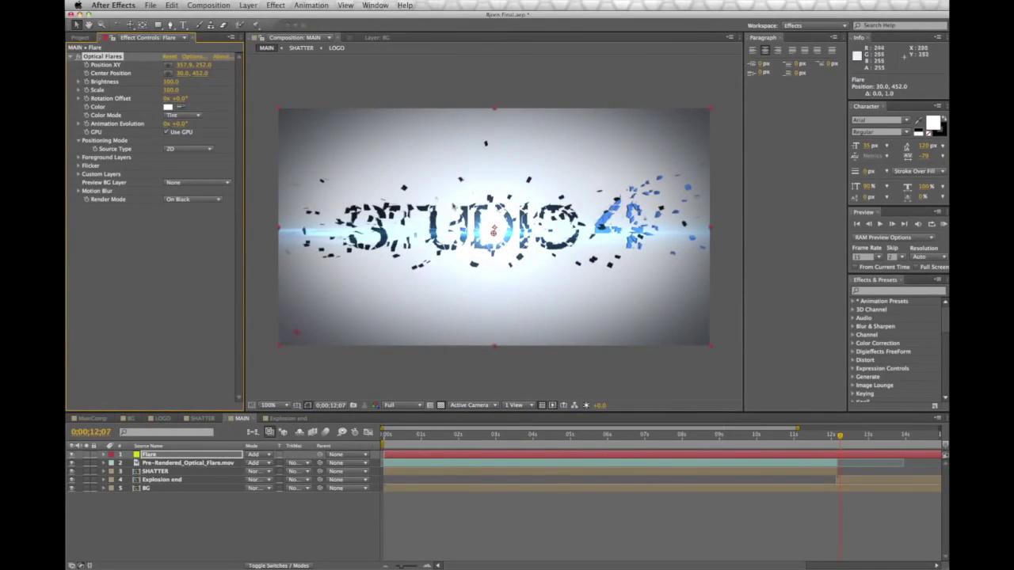
pyautogui.moveTo(494, 232); pyautogui.dragTo(497, 221)
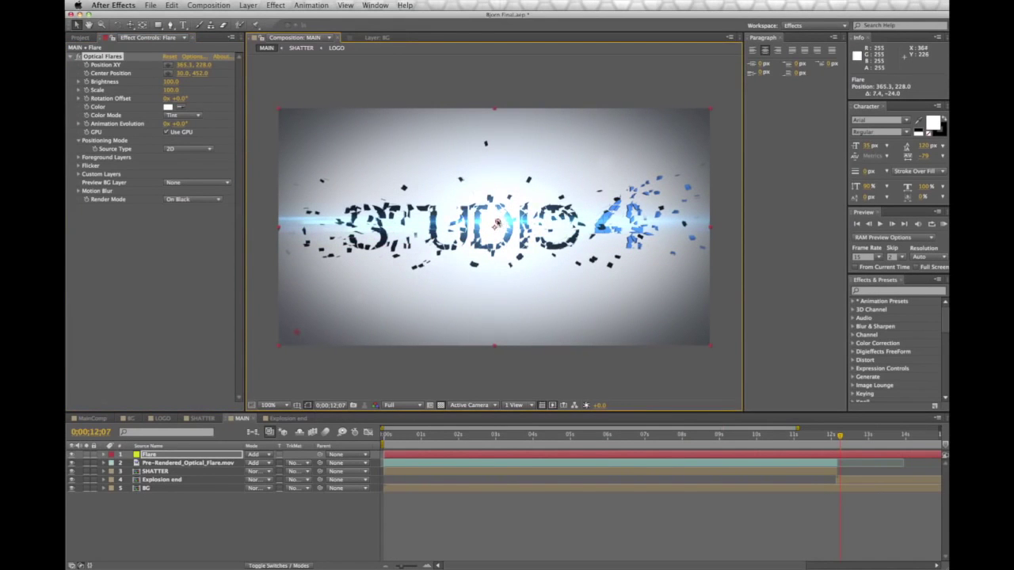
# Step: Shift the Flare layer so it starts at 0;00;12;04, where Explosion end begins
pyautogui.click(839, 436)
pyautogui.moveTo(837, 438); pyautogui.dragTo(838, 440)
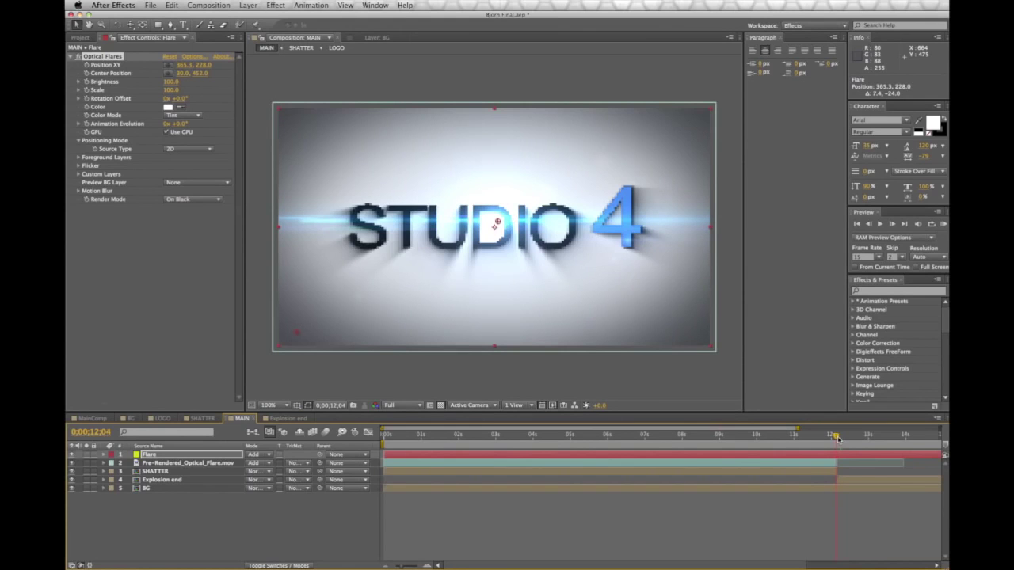
pyautogui.click(119, 77)
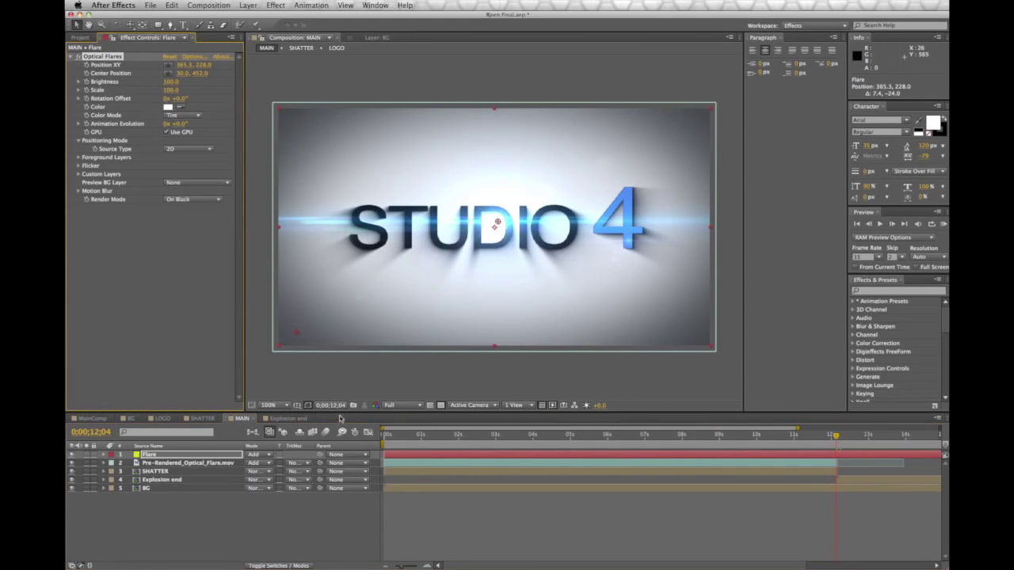
pyautogui.moveTo(402, 457); pyautogui.dragTo(875, 439)
pyautogui.click(836, 438)
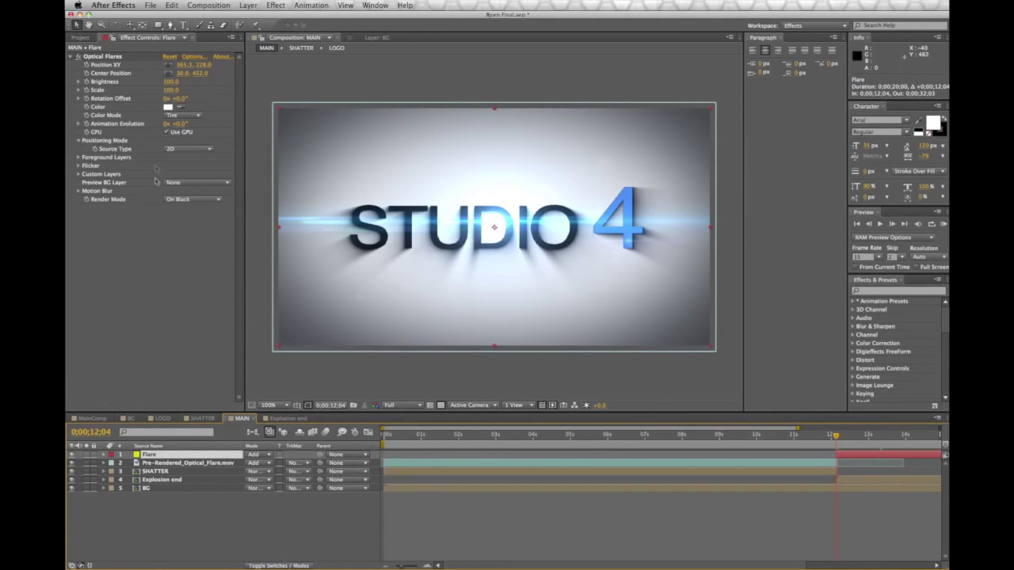
# Step: Start keyframing the flare's Center Position at 0;00;12;04 with the value 30, 452
pyautogui.click(115, 75)
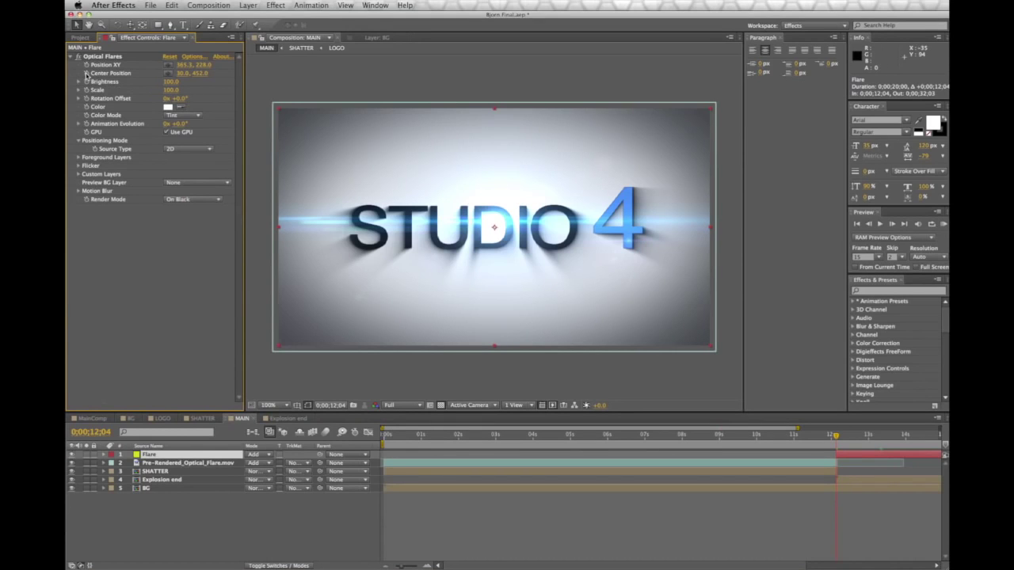
pyautogui.click(87, 74)
pyautogui.press('space')
pyautogui.moveTo(356, 380); pyautogui.dragTo(387, 341)
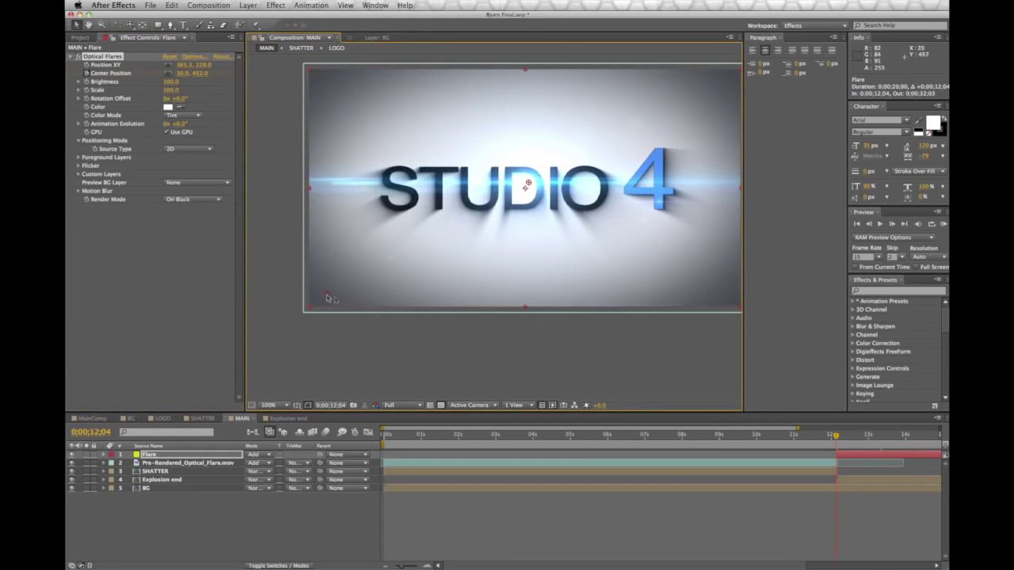
# Step: At 0;00;14;26, move the flare's Center Position beyond the lower-right frame corner, to about 750, 476
pyautogui.moveTo(835, 436); pyautogui.dragTo(941, 440)
pyautogui.press('space')
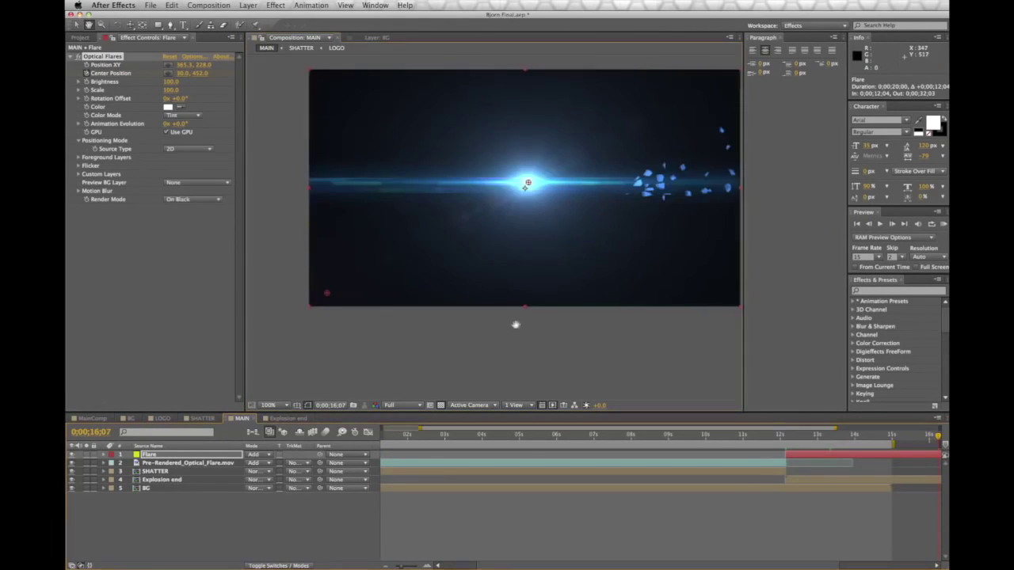
pyautogui.moveTo(515, 324); pyautogui.dragTo(469, 332)
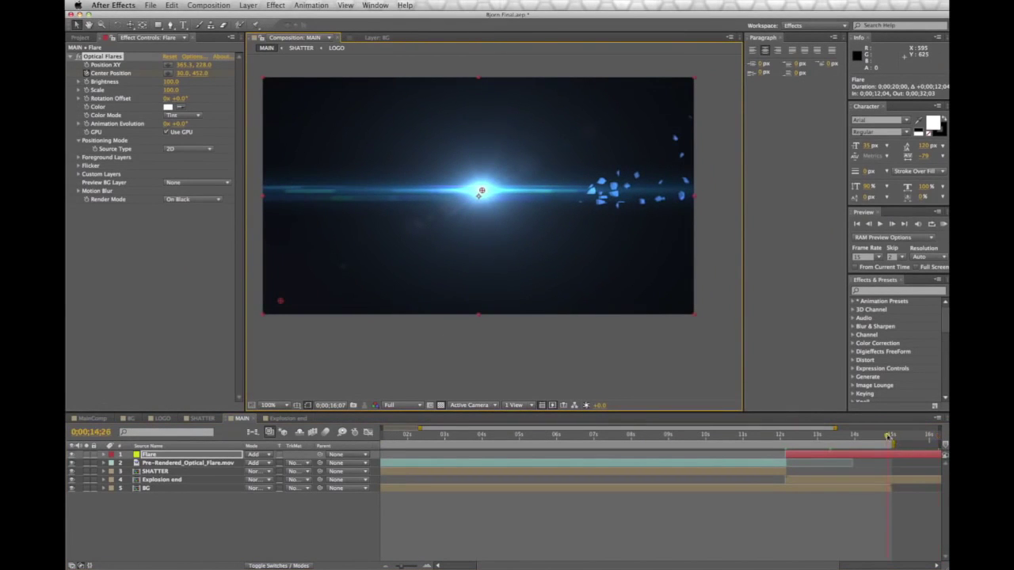
pyautogui.moveTo(282, 304); pyautogui.dragTo(712, 316)
# Step: Preview the flare sweep over the explosion in MAIN from 0;00;12;02
pyautogui.moveTo(786, 436); pyautogui.dragTo(866, 439)
pyautogui.click(783, 438)
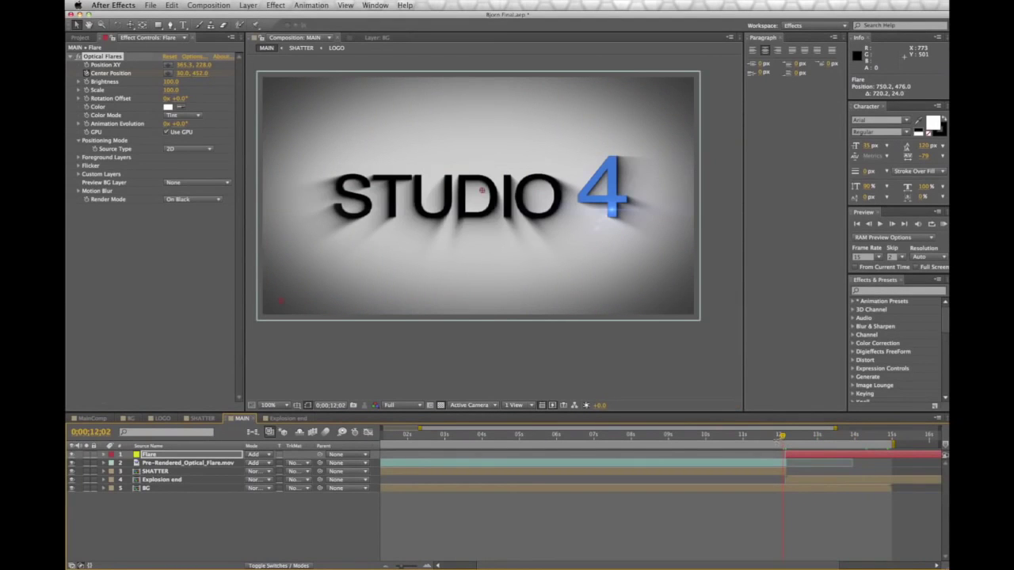
pyautogui.press('space')
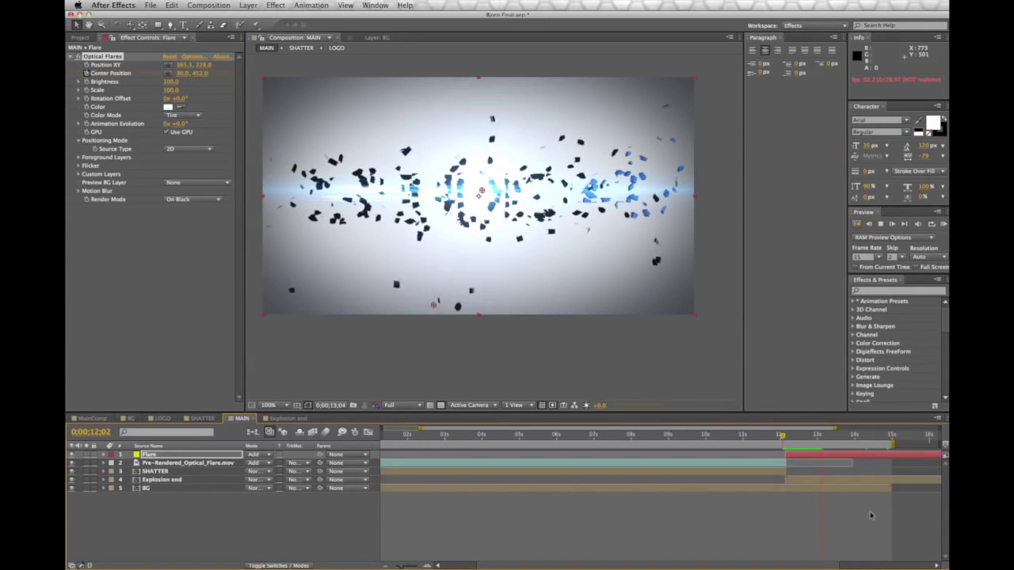
pyautogui.click(783, 437)
pyautogui.press('space')
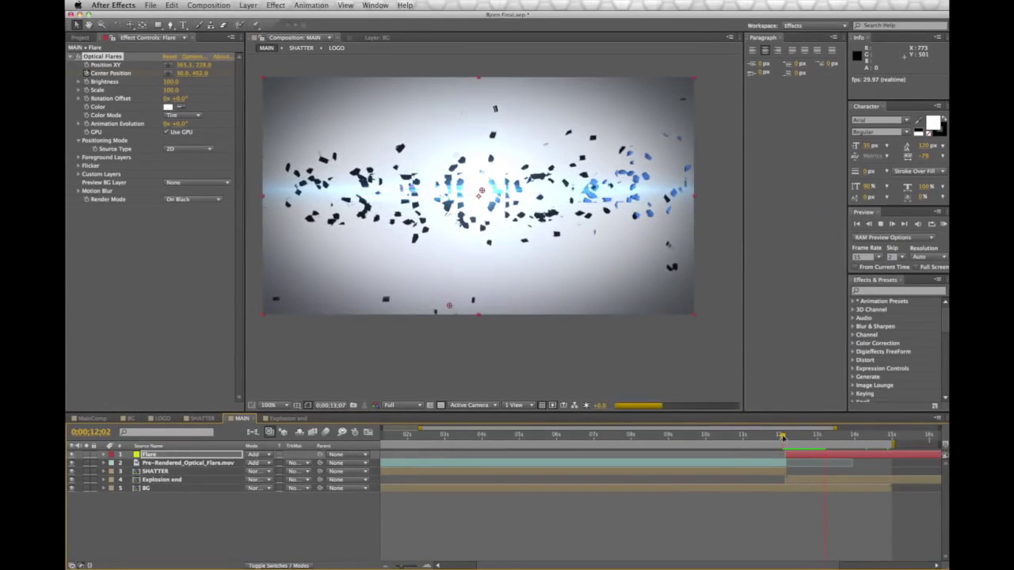
pyautogui.moveTo(782, 437)
pyautogui.mouseDown()
pyautogui.moveTo(837, 447)
pyautogui.moveTo(785, 447)
pyautogui.mouseUp()
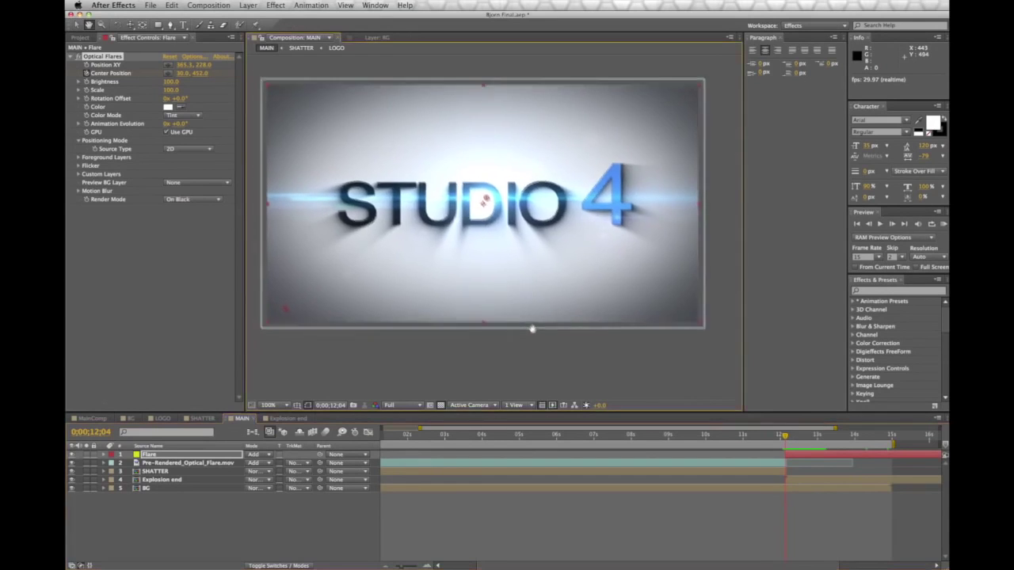
pyautogui.moveTo(530, 328); pyautogui.dragTo(539, 340)
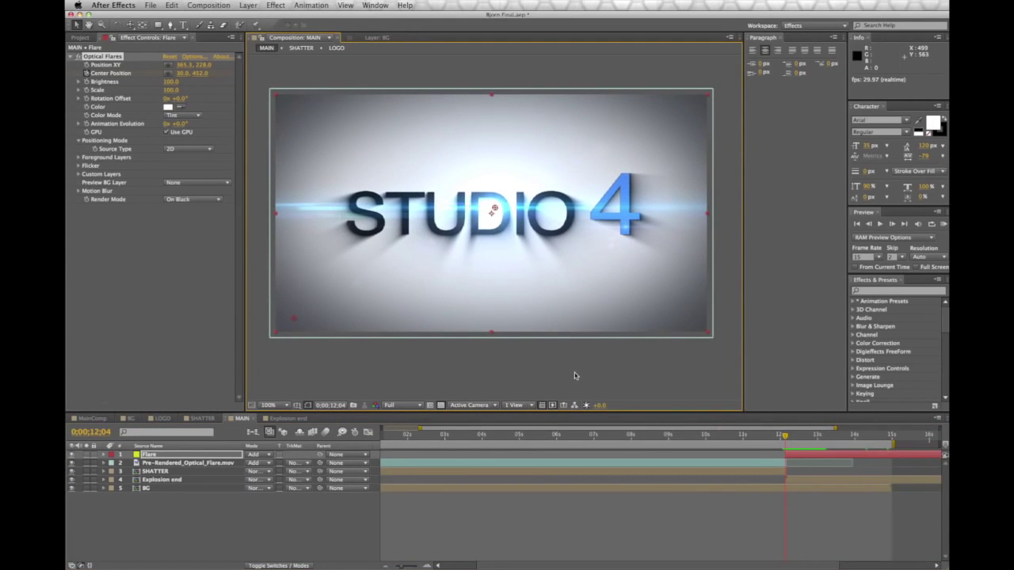
# Step: Switch to QuickTime Player to examine the explosion flare in Studio4 Shatter.mov, then return to After Effects and scrub MAIN to 0;00;12;12
pyautogui.press('super+Tab')
pyautogui.moveTo(513, 343)
pyautogui.mouseDown()
pyautogui.moveTo(533, 343)
pyautogui.moveTo(521, 346)
pyautogui.mouseUp()
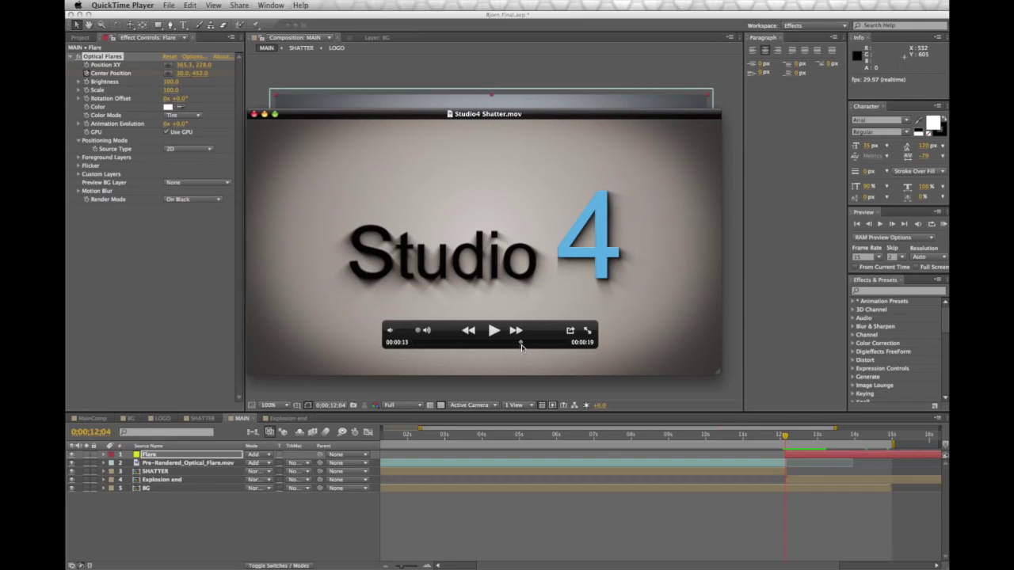
pyautogui.moveTo(522, 344); pyautogui.dragTo(523, 345)
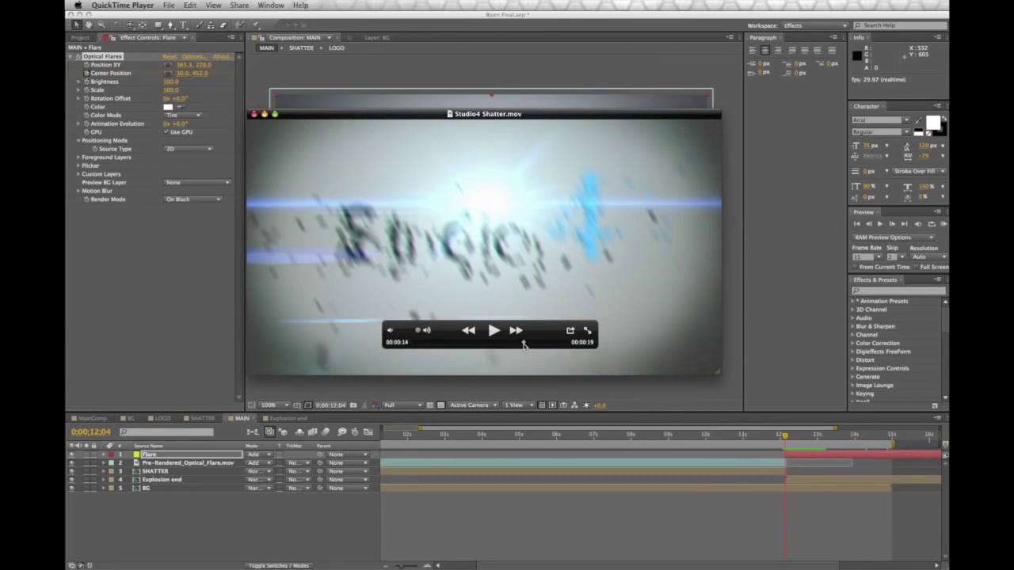
pyautogui.click(258, 97)
pyautogui.moveTo(786, 438)
pyautogui.mouseDown()
pyautogui.moveTo(810, 439)
pyautogui.moveTo(796, 440)
pyautogui.mouseUp()
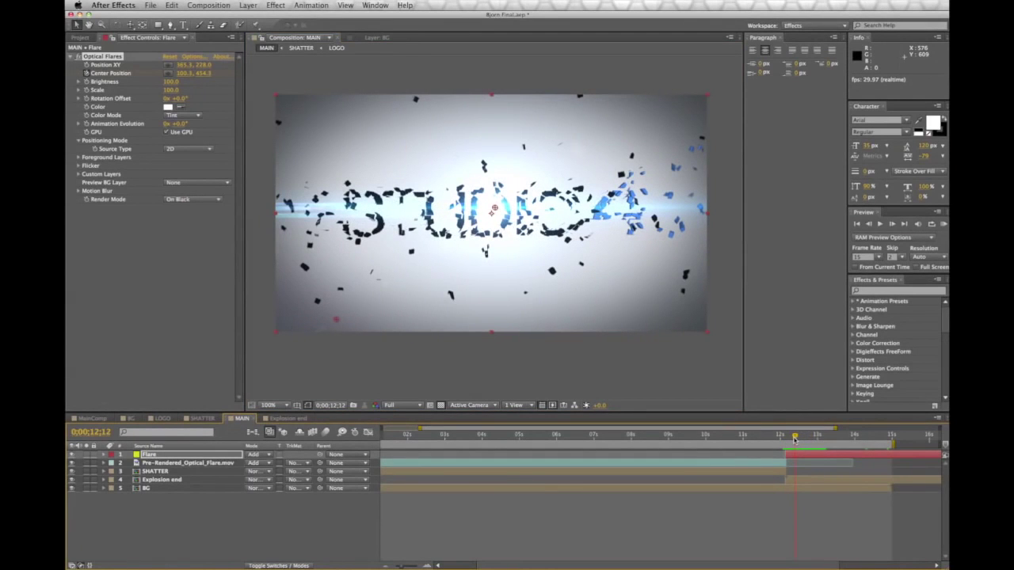
# Step: Create a black (000000) composition-sized solid named Fade out and place it below the BG layer
pyautogui.click(248, 5)
pyautogui.moveTo(298, 21)
pyautogui.click(383, 29)
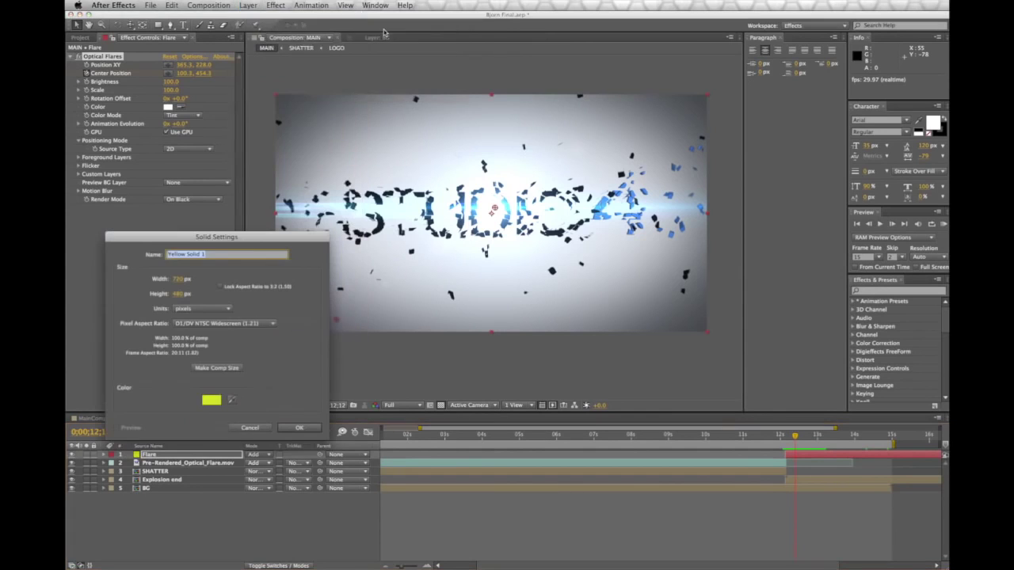
pyautogui.write('Fade out')
pyautogui.click(211, 400)
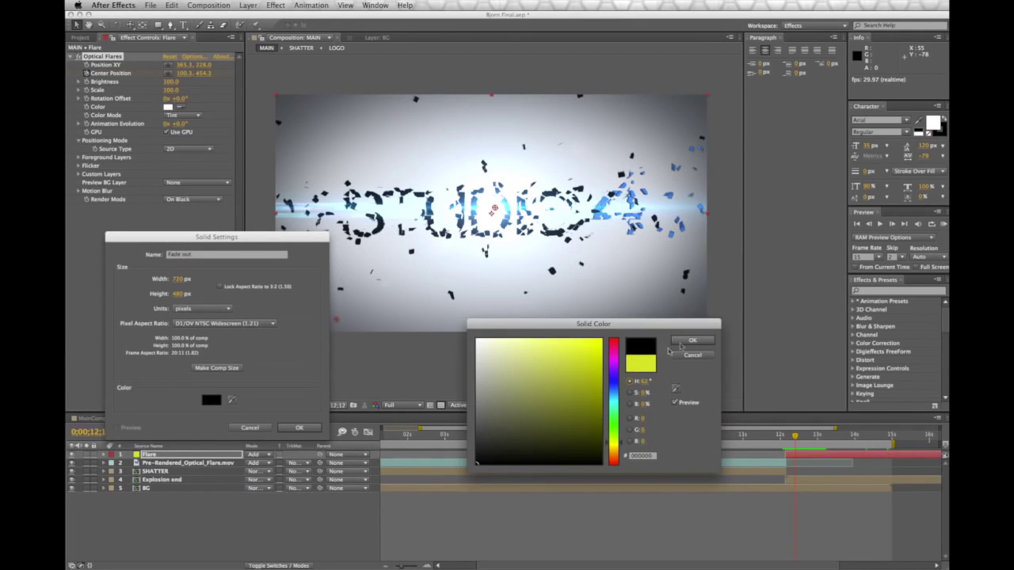
pyautogui.click(686, 343)
pyautogui.click(226, 369)
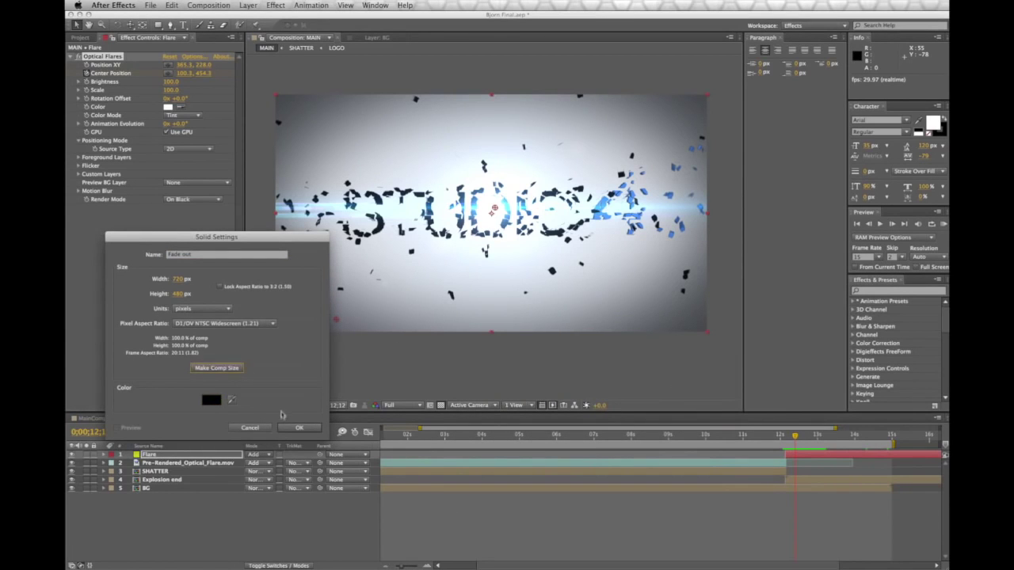
pyautogui.click(290, 428)
pyautogui.moveTo(167, 455); pyautogui.dragTo(168, 541)
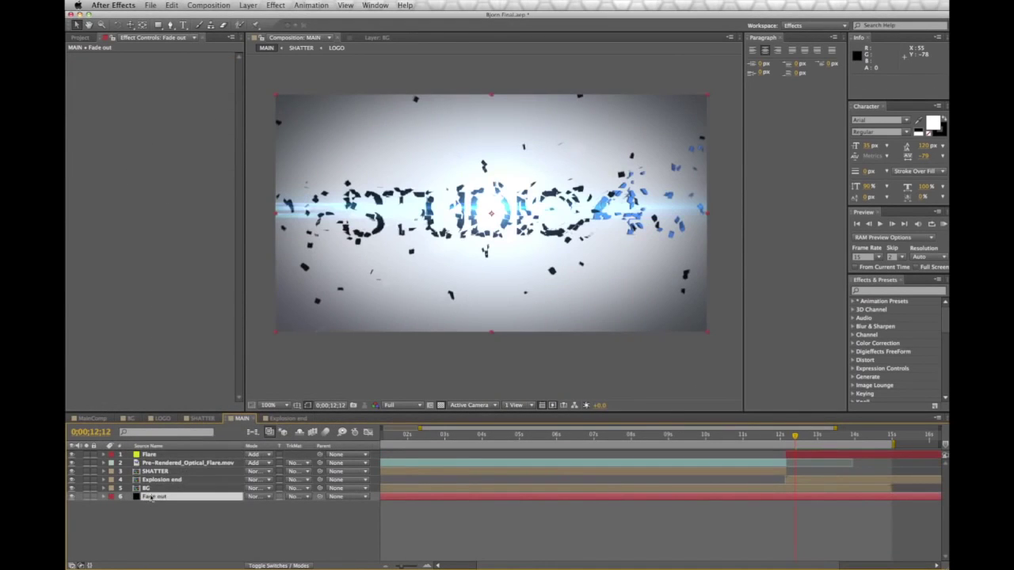
# Step: Keyframe the Fade out layer's Opacity from 0% at 0;00;14;10 to 100% at 0;00;14;29
pyautogui.press('t')
pyautogui.moveTo(798, 438); pyautogui.dragTo(868, 439)
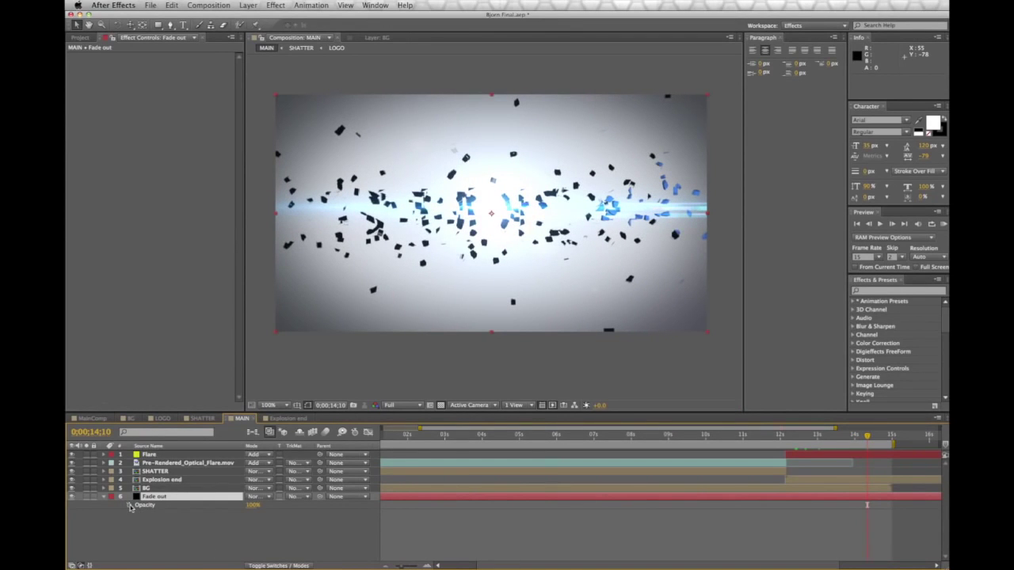
pyautogui.click(130, 505)
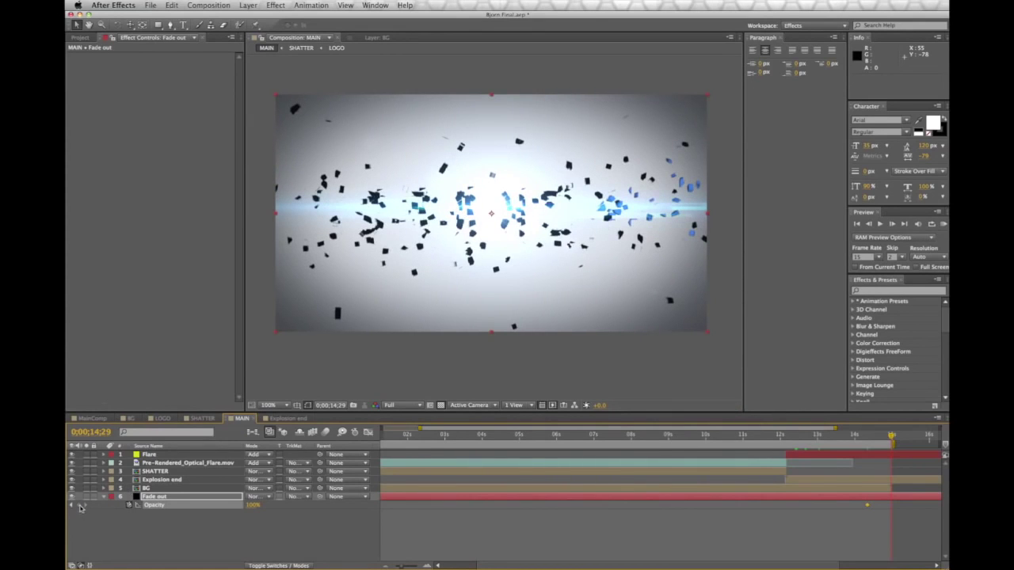
pyautogui.click(867, 437)
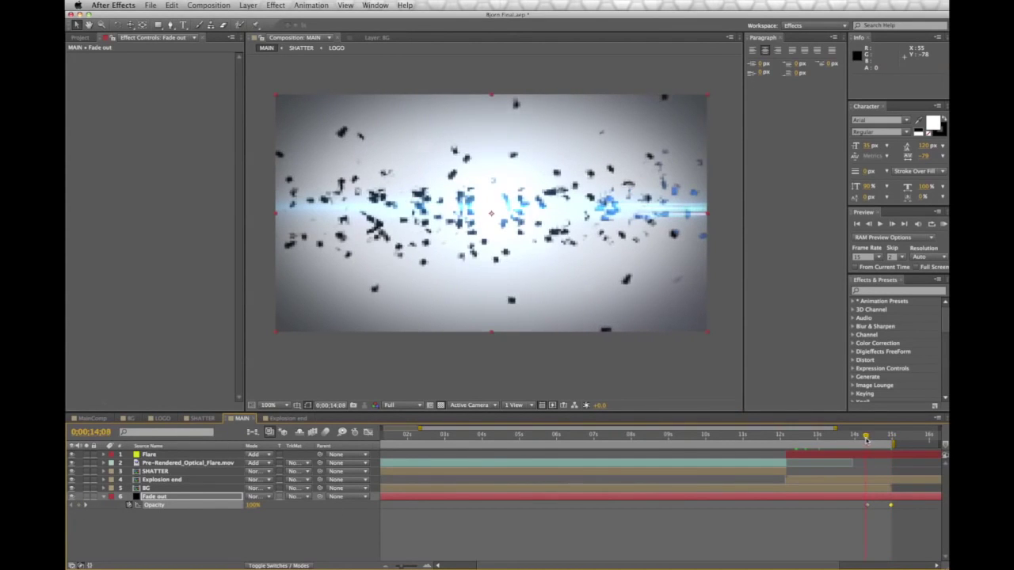
pyautogui.click(867, 505)
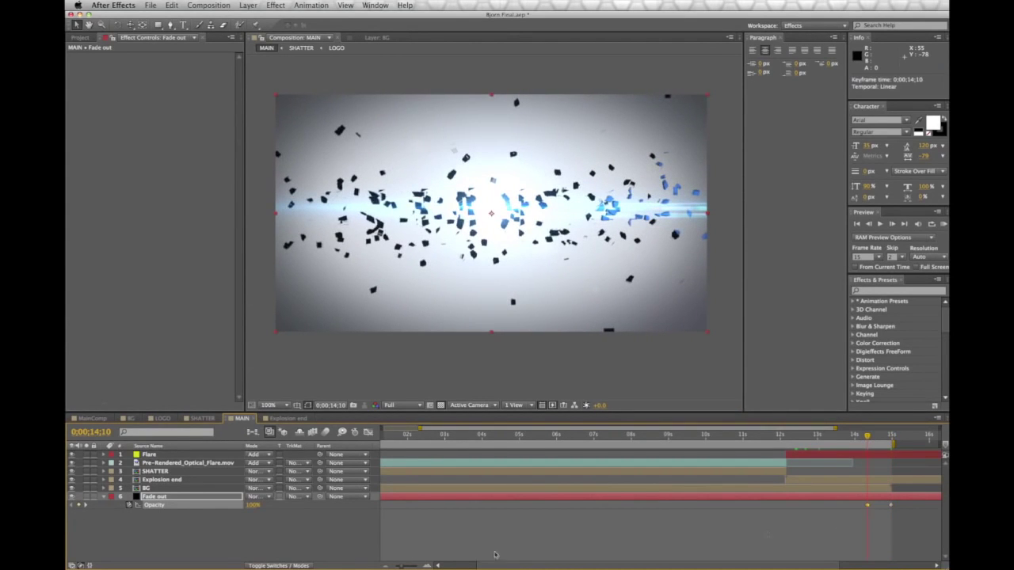
pyautogui.click(254, 507)
pyautogui.press('Return')
# Step: Move the Fade out layer to the top of MAIN's layer stack and preview the ending fade
pyautogui.moveTo(172, 499); pyautogui.dragTo(181, 455)
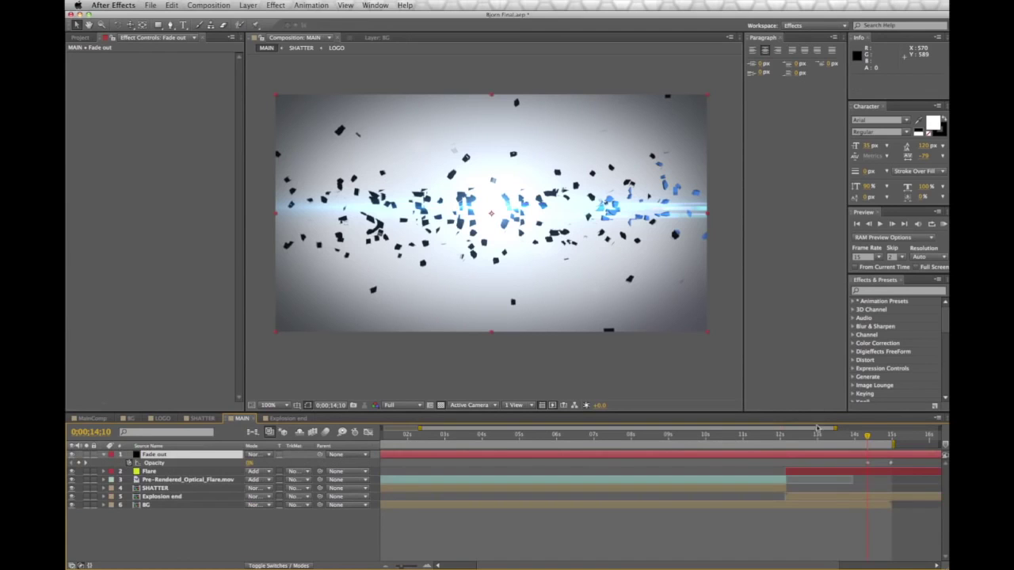
pyautogui.moveTo(867, 438)
pyautogui.mouseDown()
pyautogui.moveTo(891, 439)
pyautogui.moveTo(862, 440)
pyautogui.mouseUp()
pyautogui.press('space')
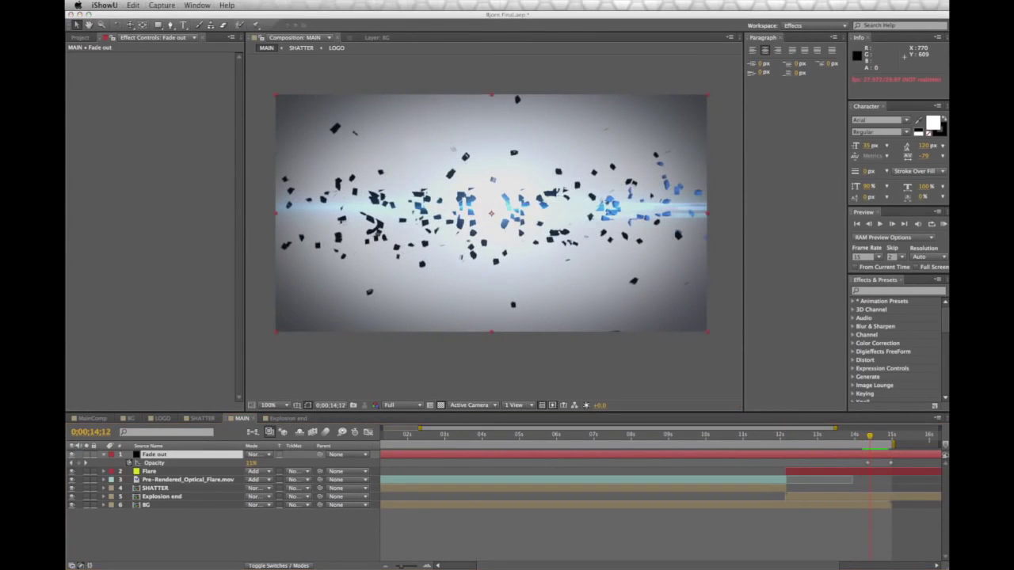
pyautogui.click(745, 364)
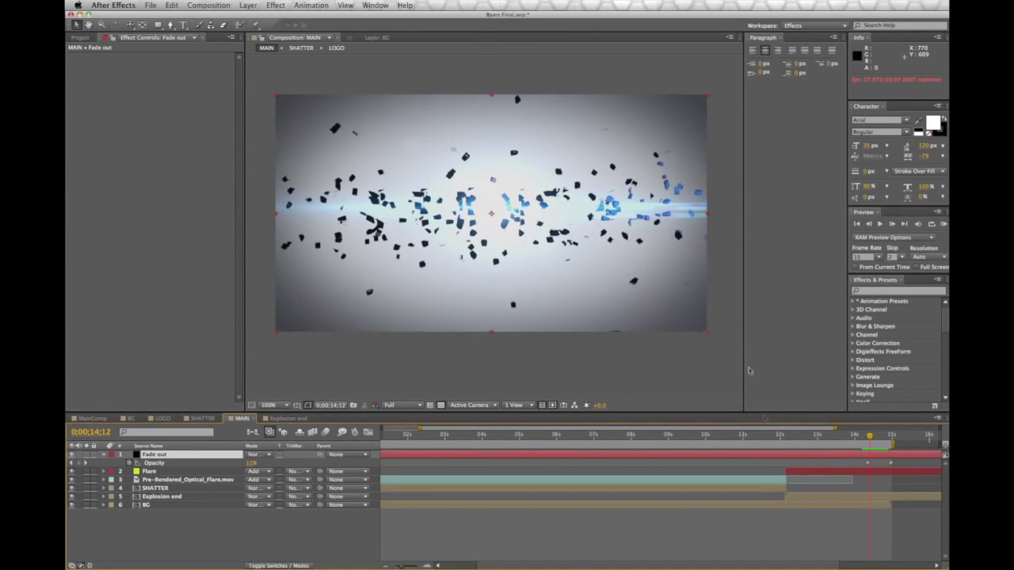